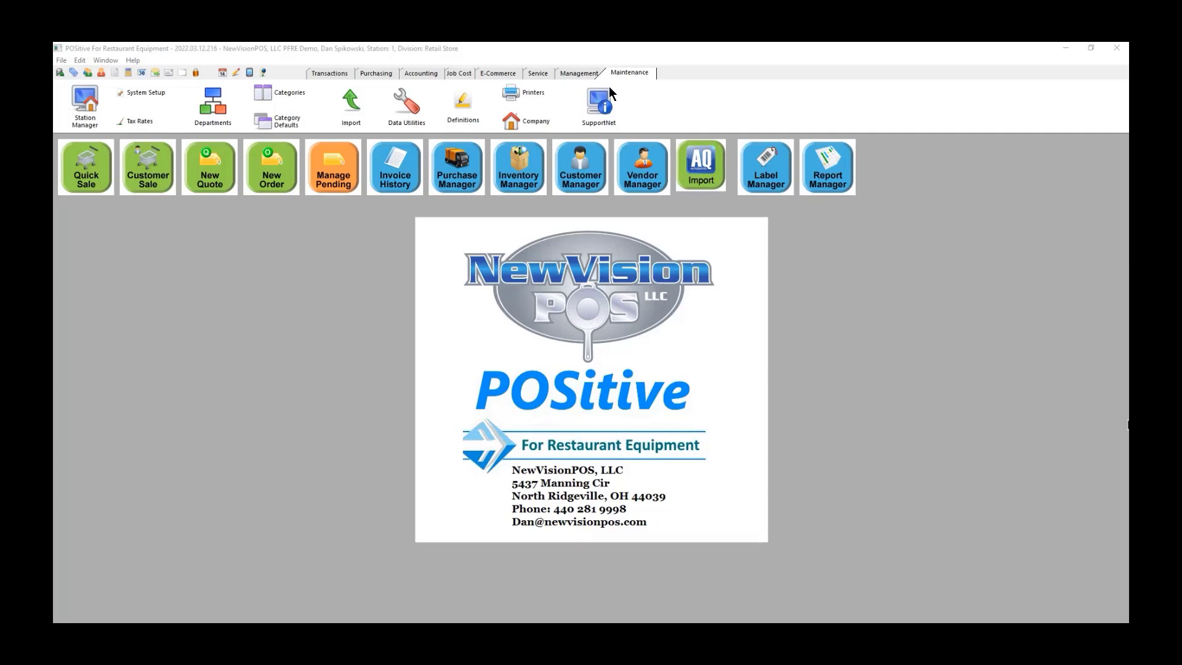
Step: Import the NewVision Sea Food and Prime Rib AutoQuotes file, accepting its vendor and inventory matches
{"action": "left_click", "coordinate": [700, 161]}
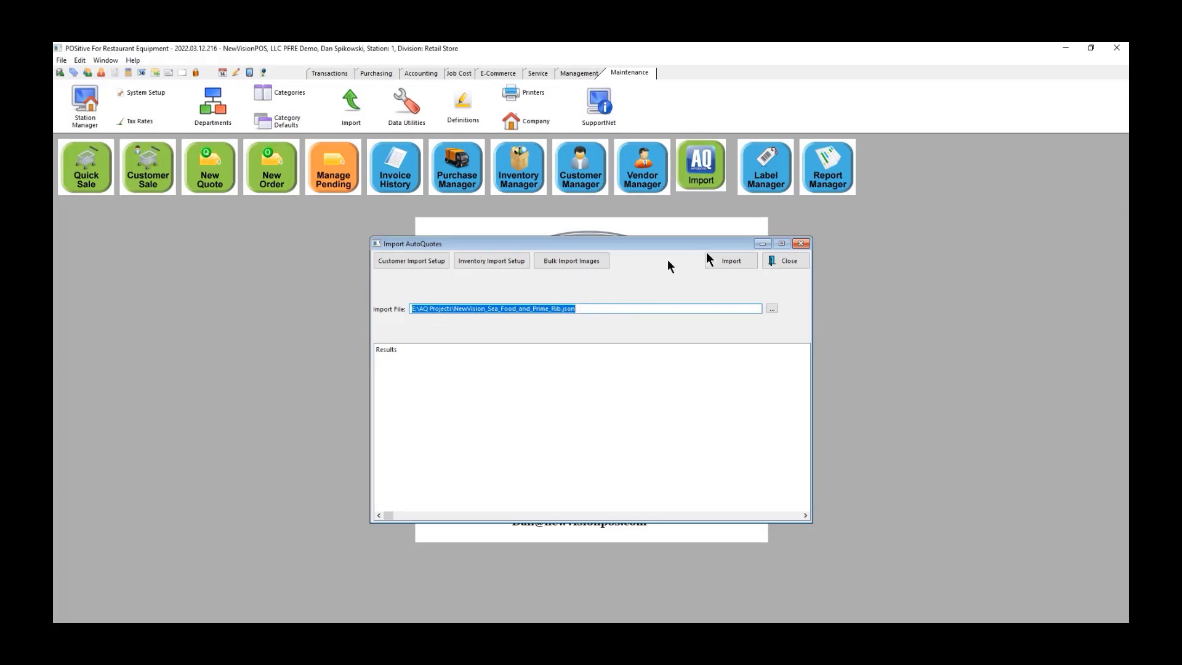
{"action": "left_click", "coordinate": [728, 259]}
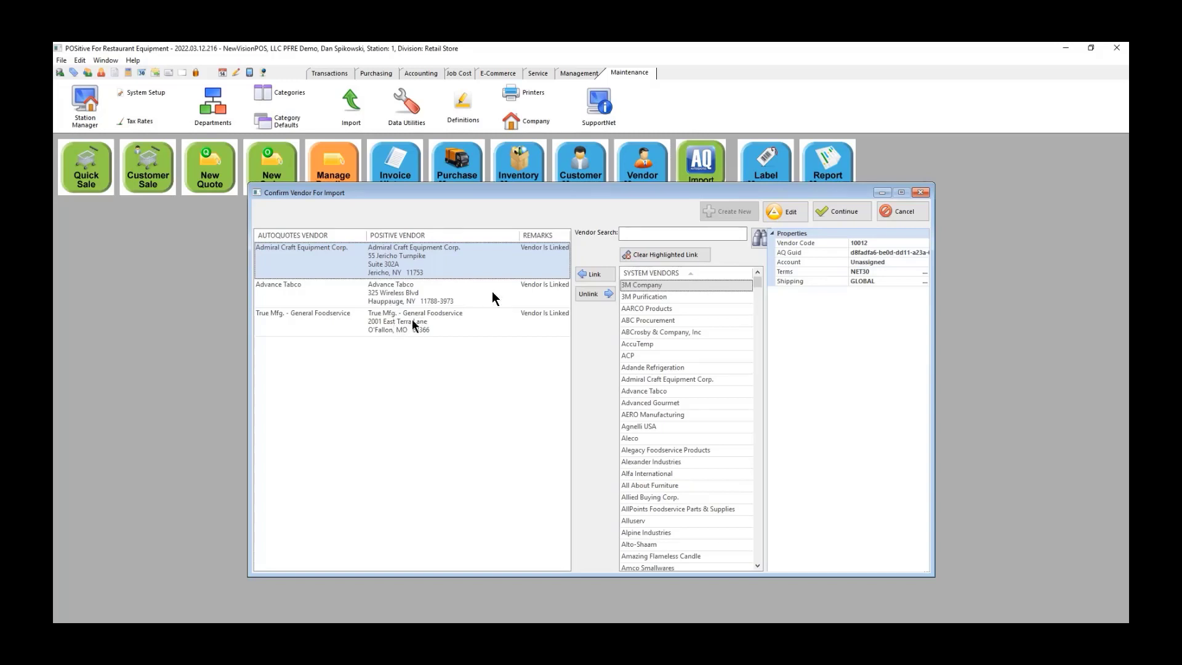
{"action": "left_click", "coordinate": [853, 212]}
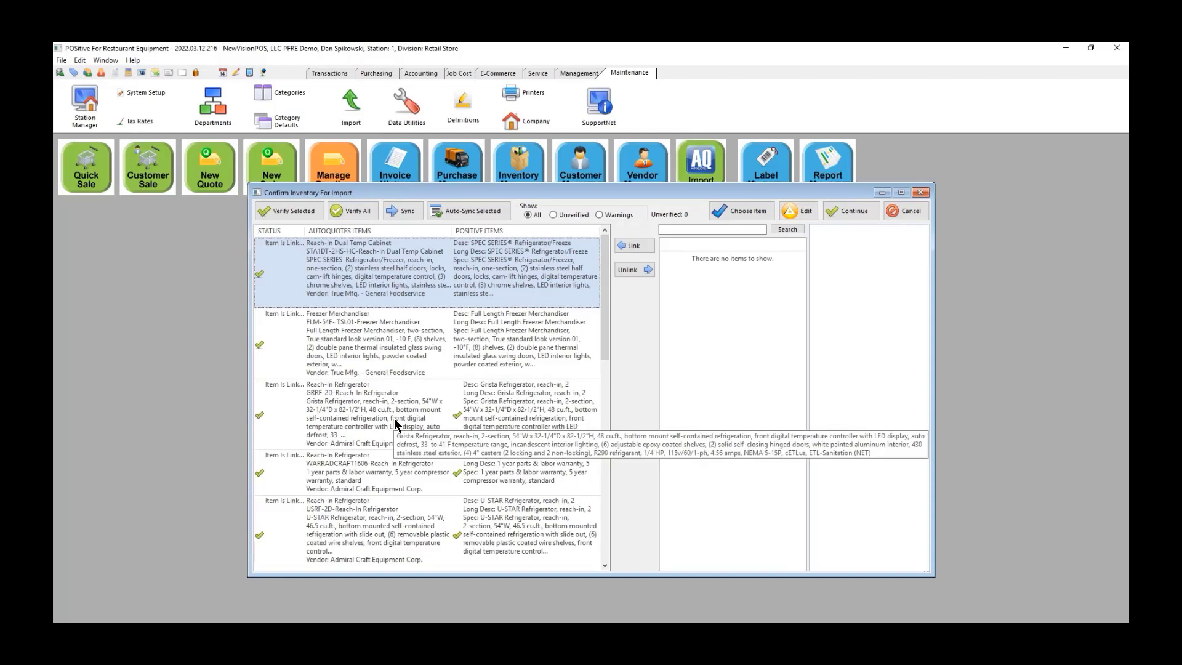
{"action": "left_click", "coordinate": [864, 211]}
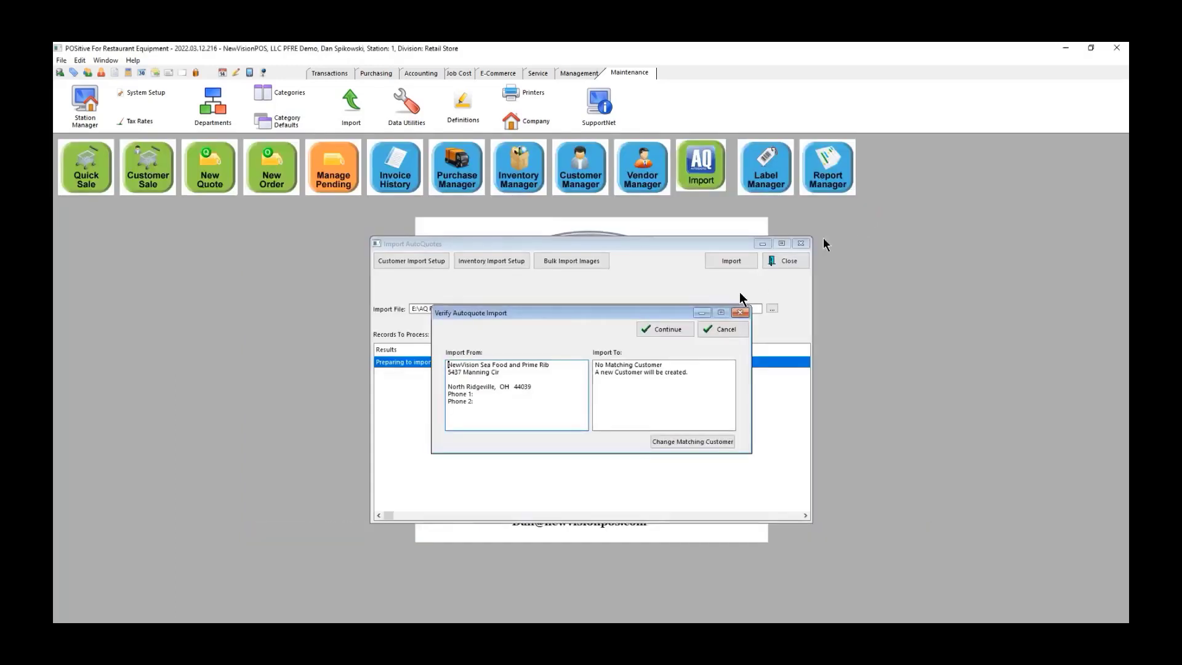
Step: Match the import to existing customer NewVision Sea Food and Prime Rib, import all 21 records, and close the window
{"action": "left_click", "coordinate": [695, 441]}
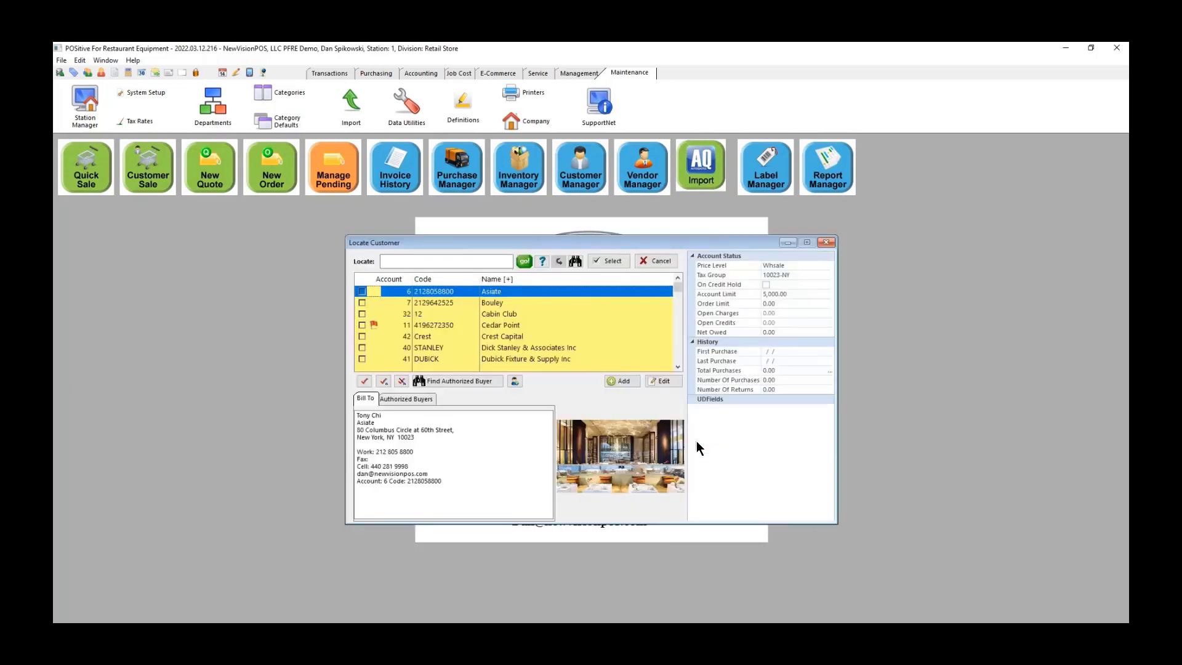
{"action": "scroll", "coordinate": [527, 325], "scroll_direction": "down", "scroll_amount": 5}
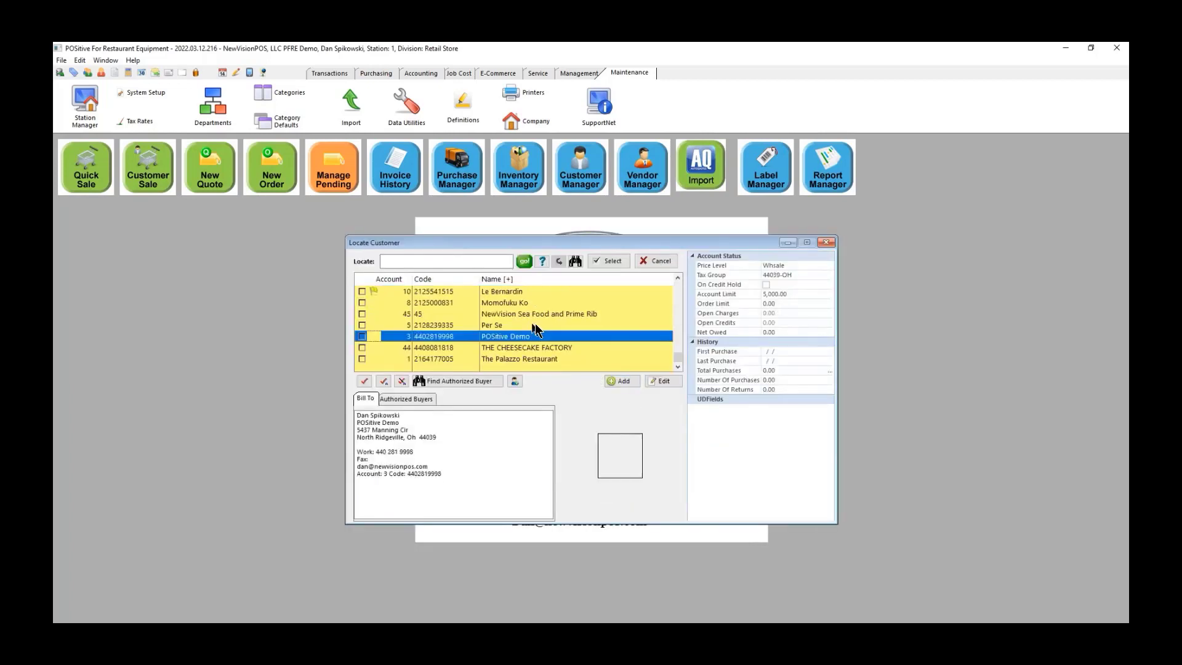
{"action": "left_click", "coordinate": [559, 312]}
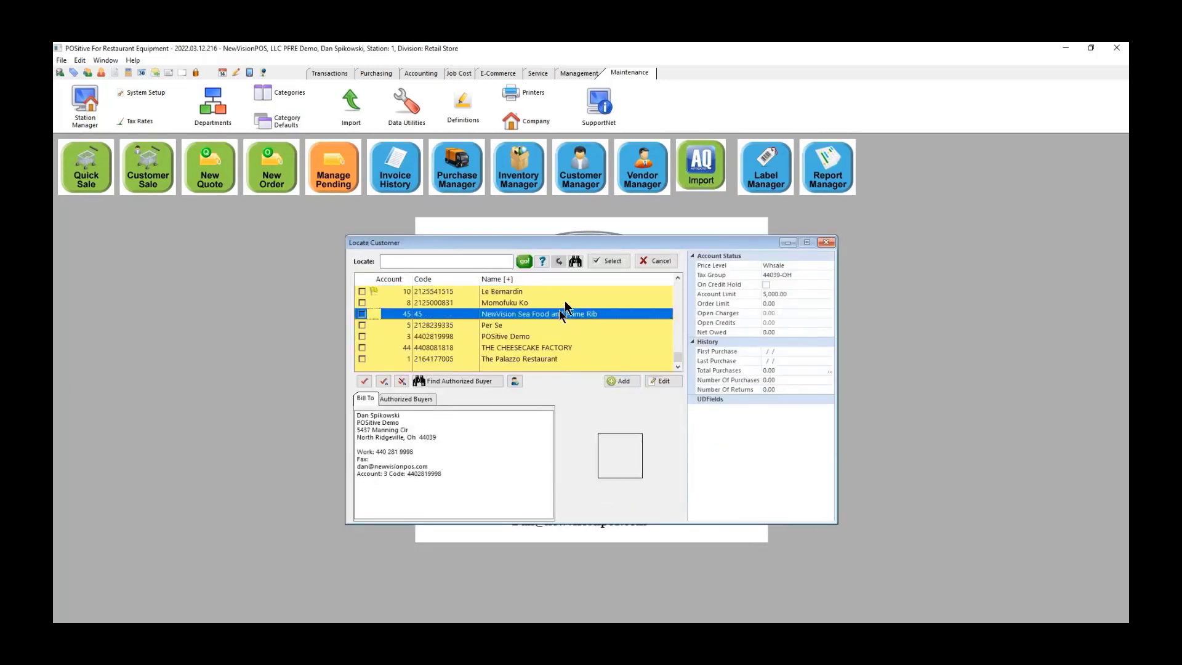
{"action": "left_click", "coordinate": [613, 261]}
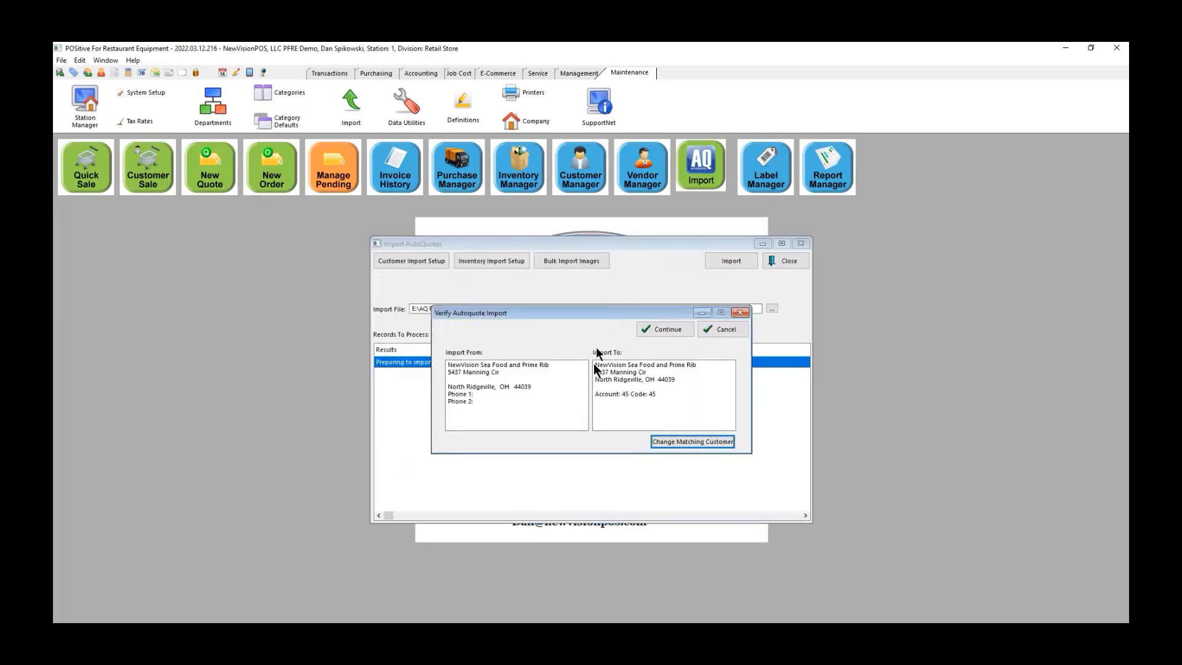
{"action": "left_click", "coordinate": [667, 327]}
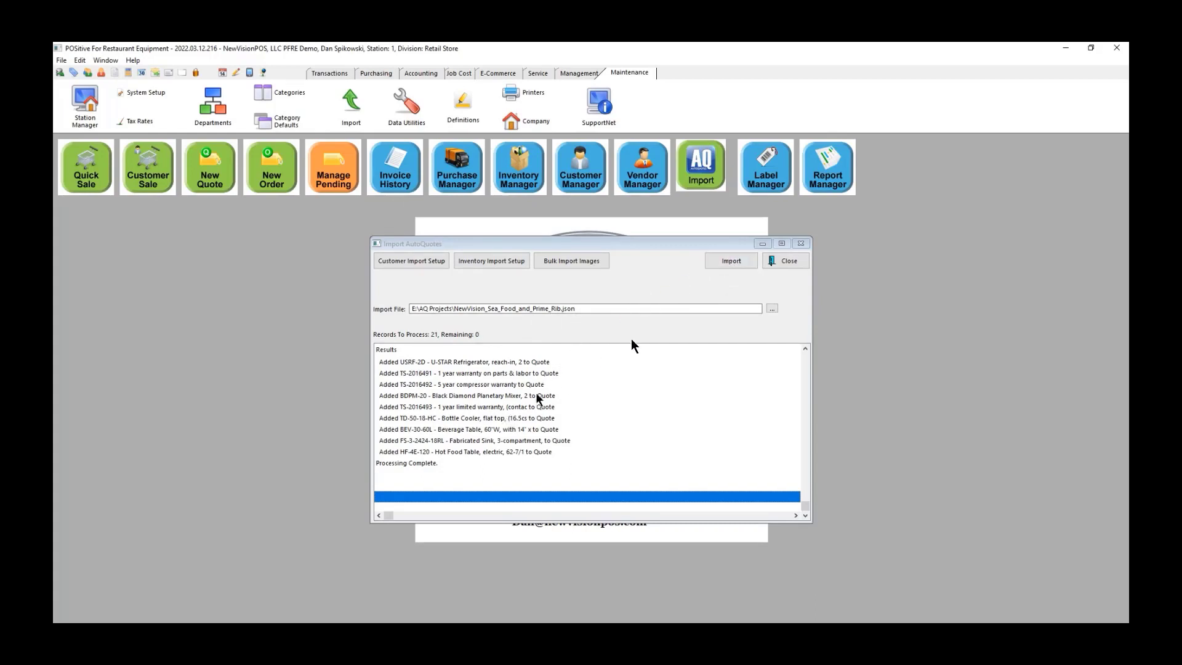
{"action": "left_click", "coordinate": [792, 260]}
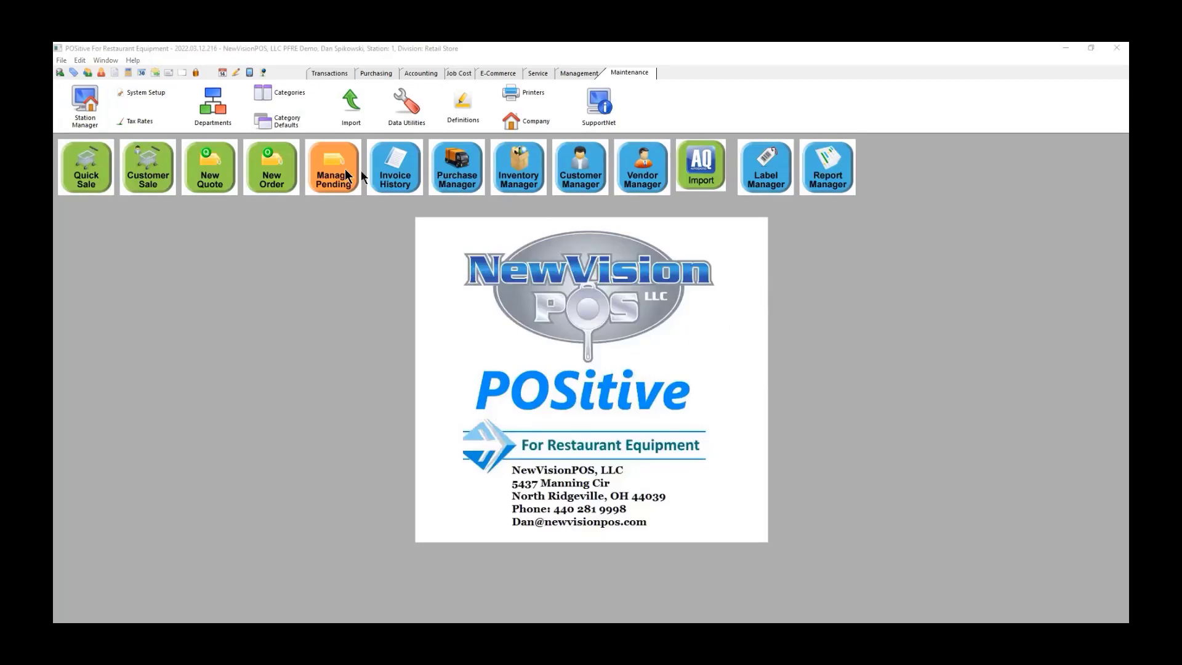
Step: Set the imported quote's status to Our Truck in Quotes In Process and open it for editing
{"action": "left_click", "coordinate": [329, 166]}
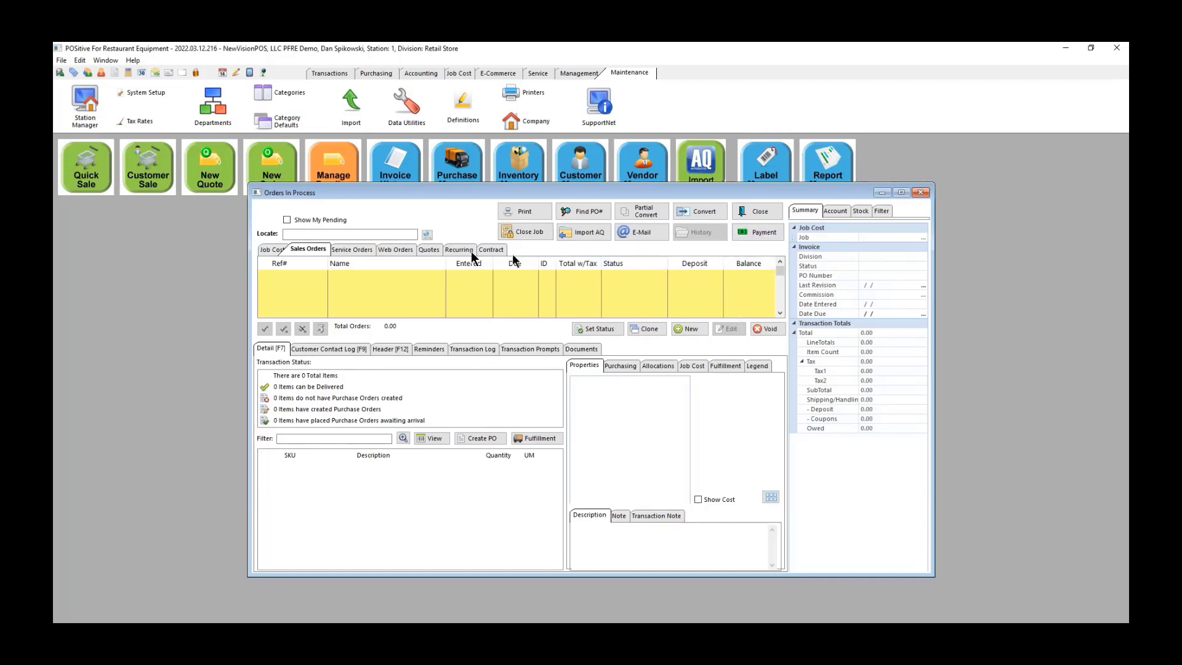
{"action": "left_click", "coordinate": [430, 249]}
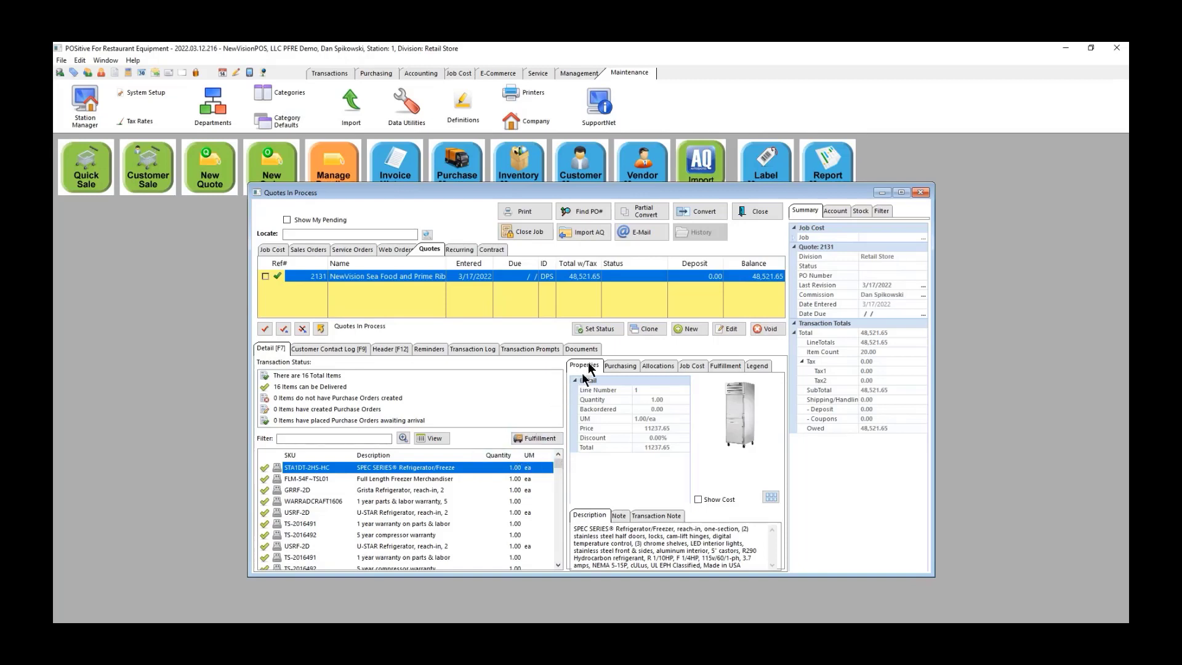
{"action": "left_click", "coordinate": [595, 328]}
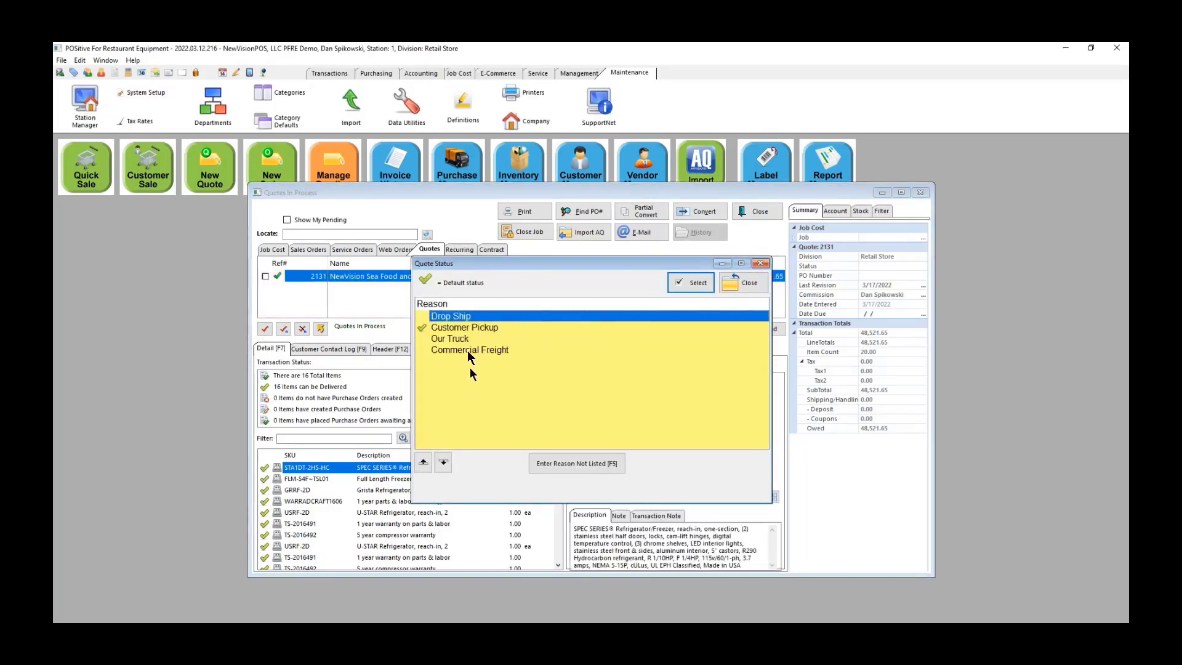
{"action": "left_click", "coordinate": [454, 338]}
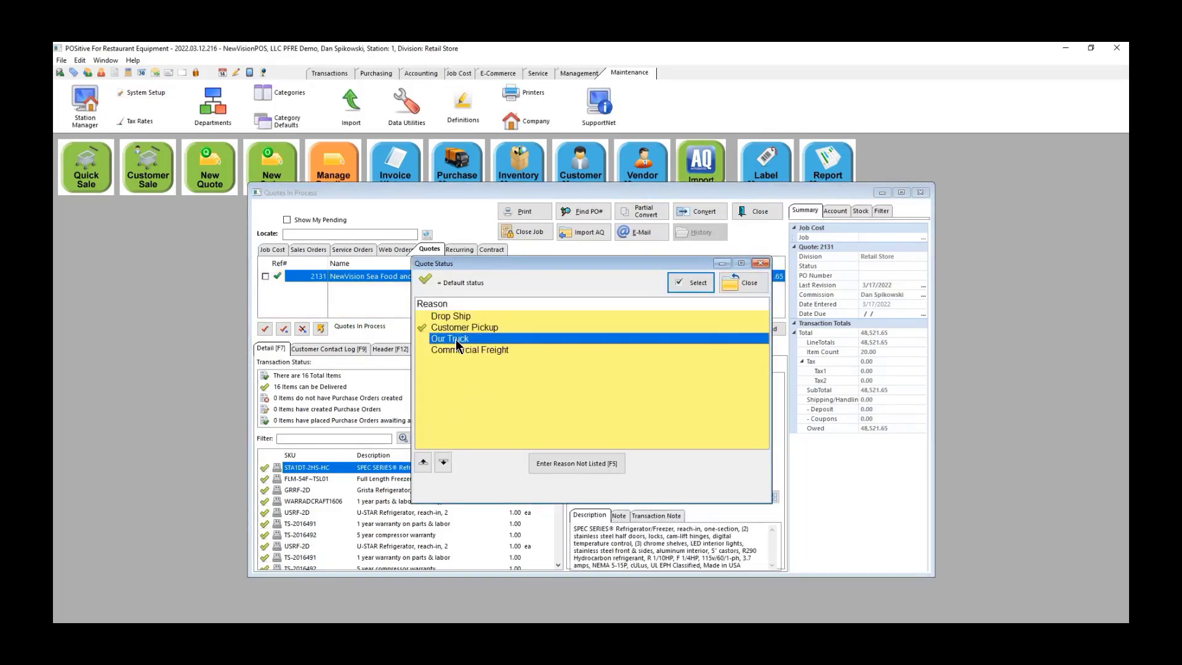
{"action": "left_click", "coordinate": [697, 284]}
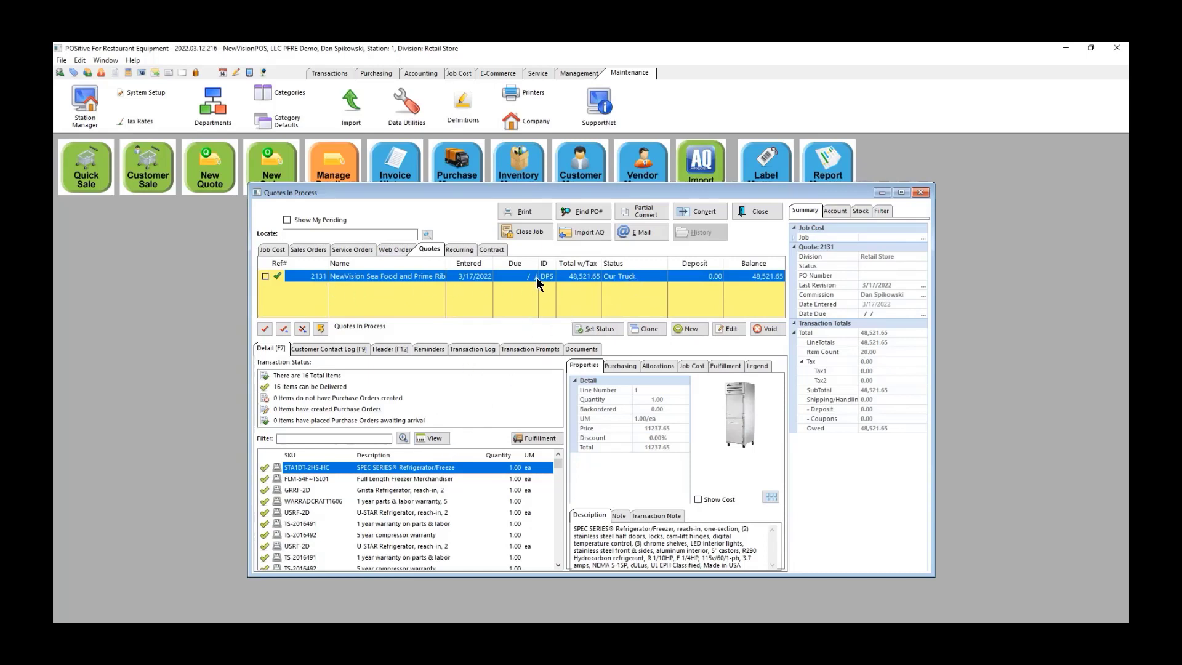
{"action": "left_click", "coordinate": [727, 326]}
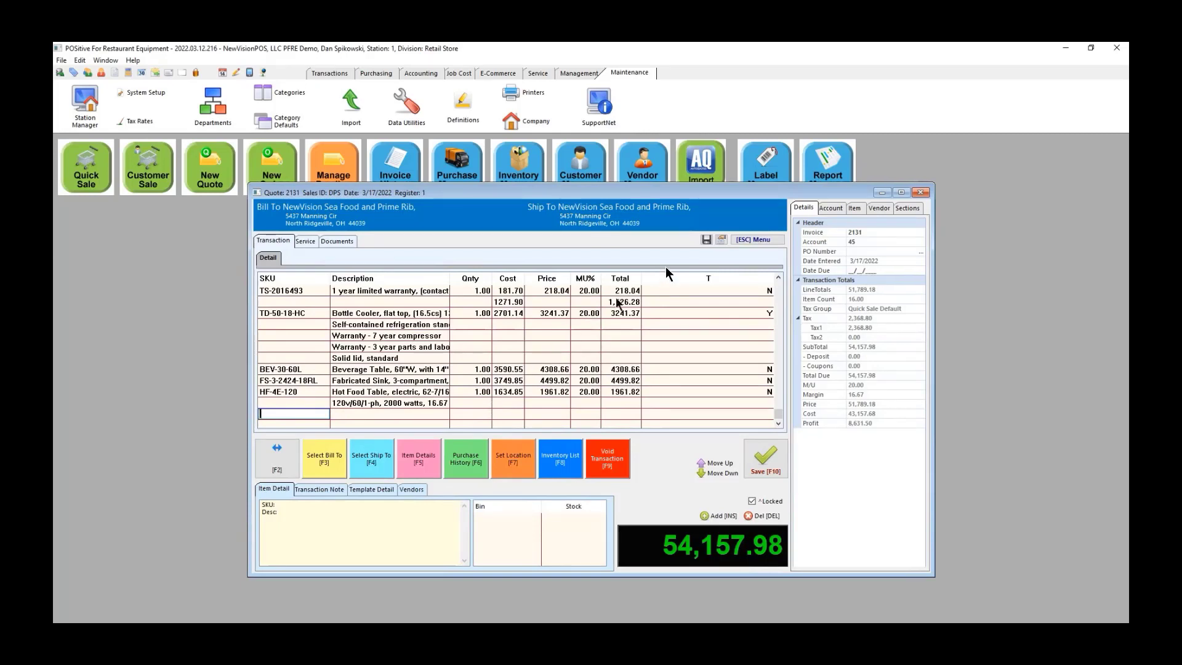
Step: Review the quote's revision history, then save the quote with a 3/23/2022 due date
{"action": "left_click", "coordinate": [721, 238]}
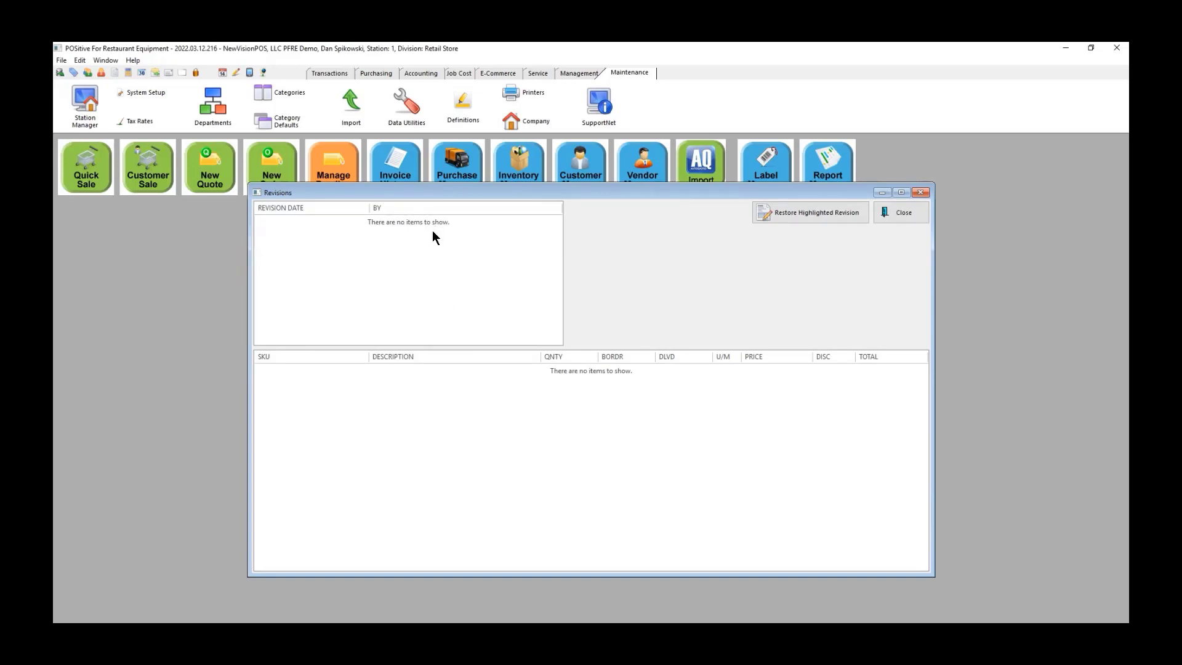
{"action": "left_click", "coordinate": [902, 214]}
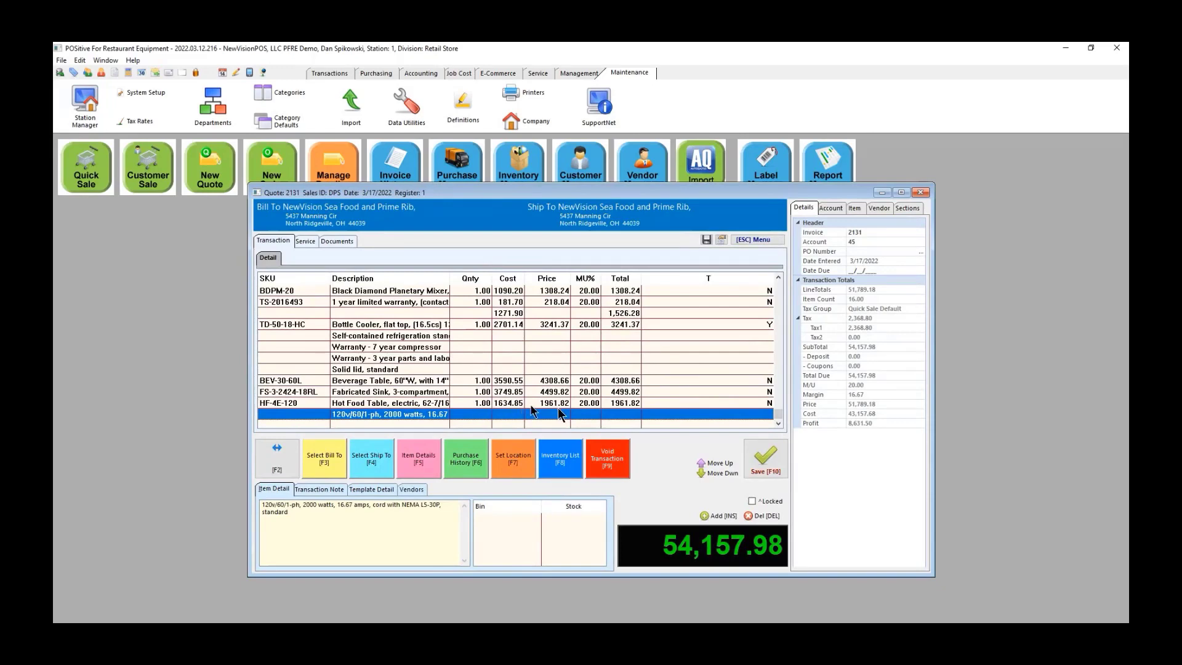
{"action": "left_click", "coordinate": [762, 466]}
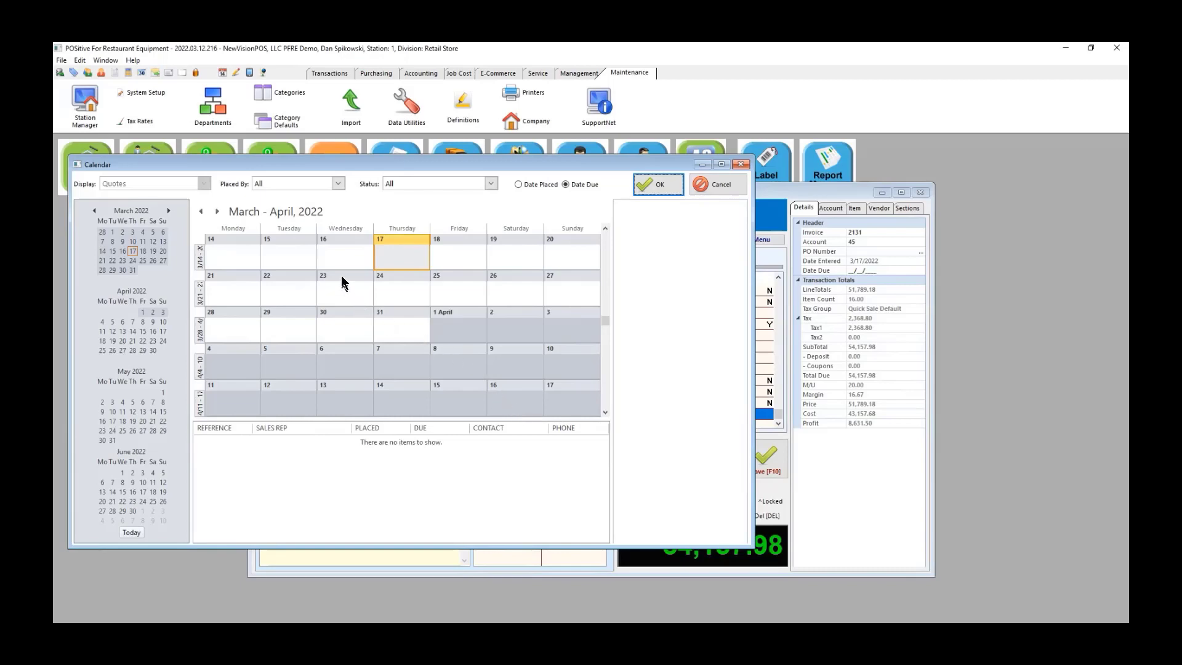
{"action": "left_click", "coordinate": [656, 185]}
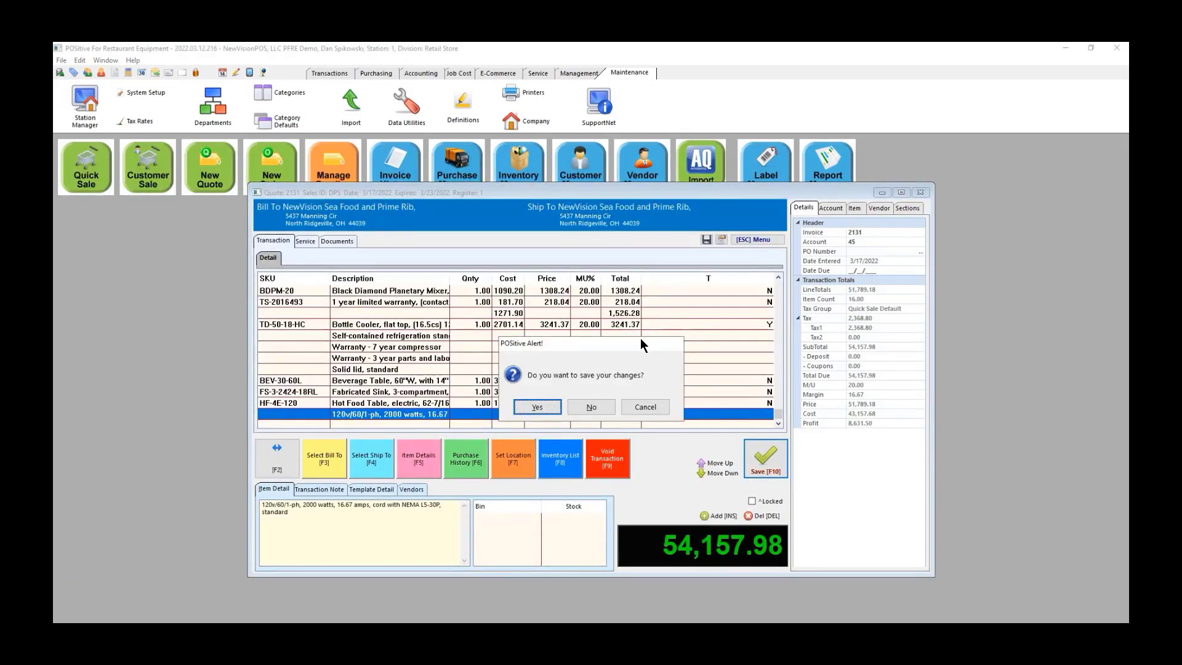
{"action": "left_click", "coordinate": [525, 408]}
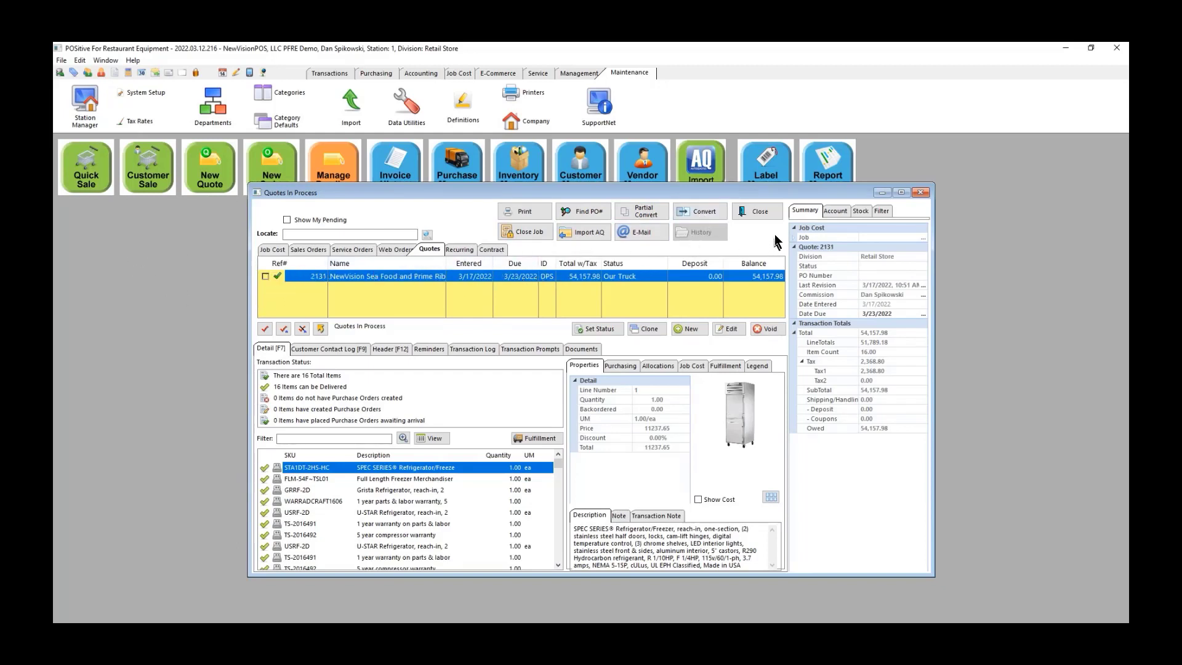
Step: Convert the quote into a Sales Order
{"action": "left_click", "coordinate": [703, 212]}
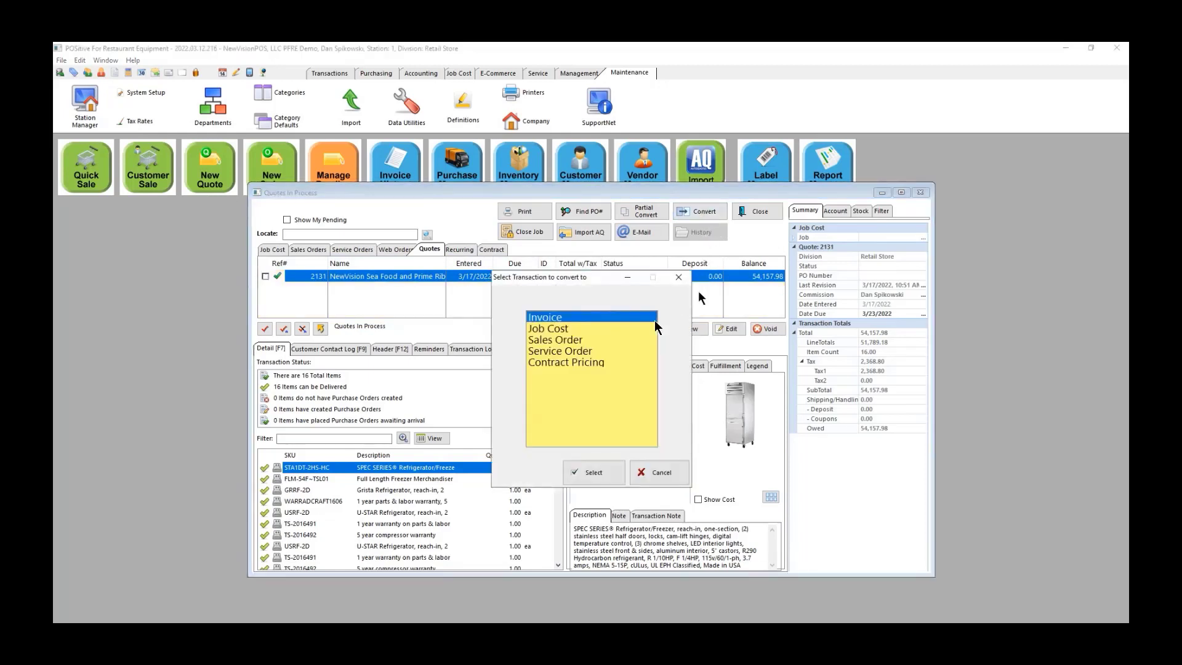
{"action": "left_click", "coordinate": [562, 340]}
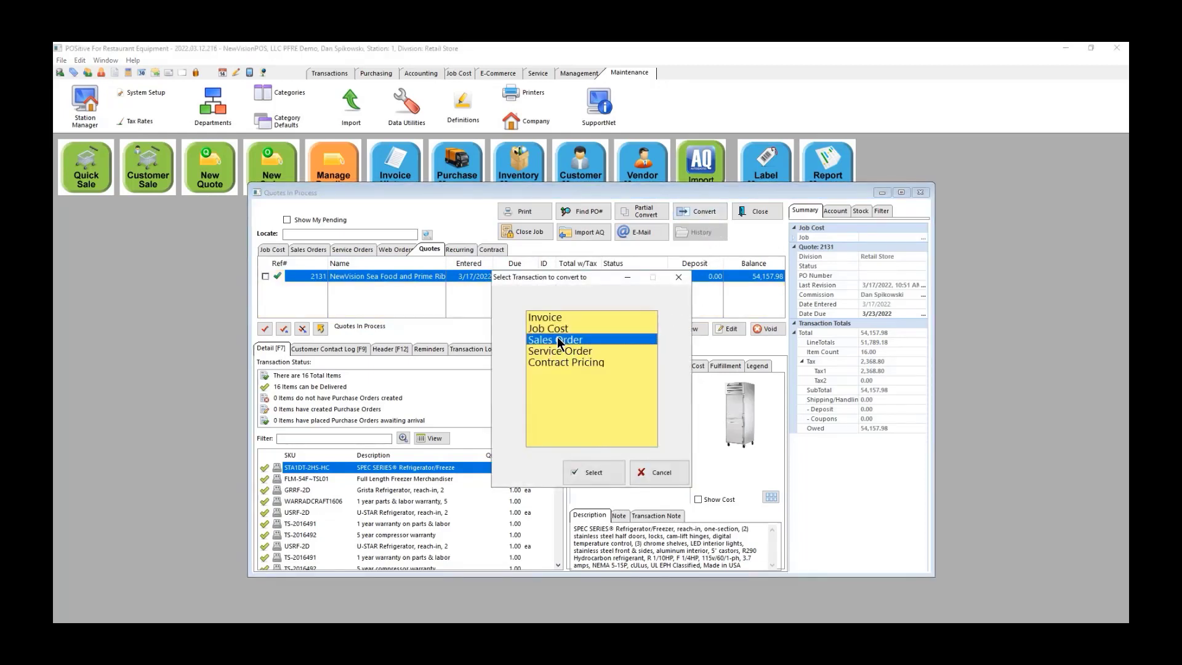
{"action": "left_click", "coordinate": [593, 478]}
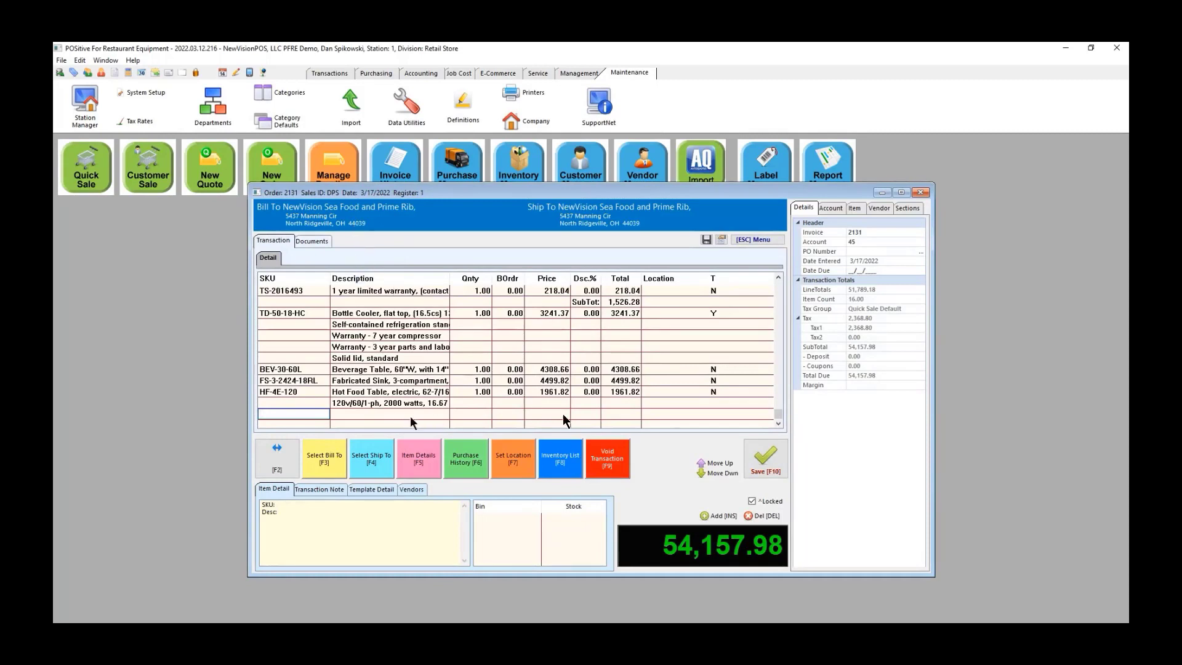
Step: Save the sales order with its purchase order number, no payment, printing the order only
{"action": "left_click", "coordinate": [766, 460]}
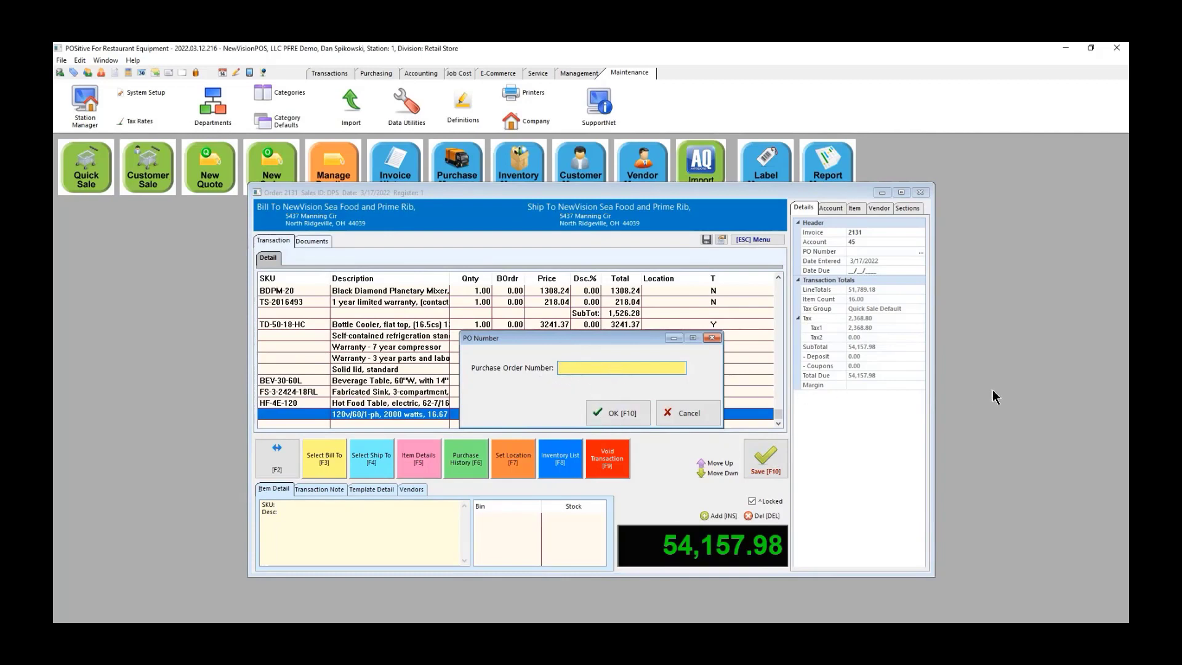
{"action": "type", "text": "88877"}
{"action": "left_click", "coordinate": [612, 411]}
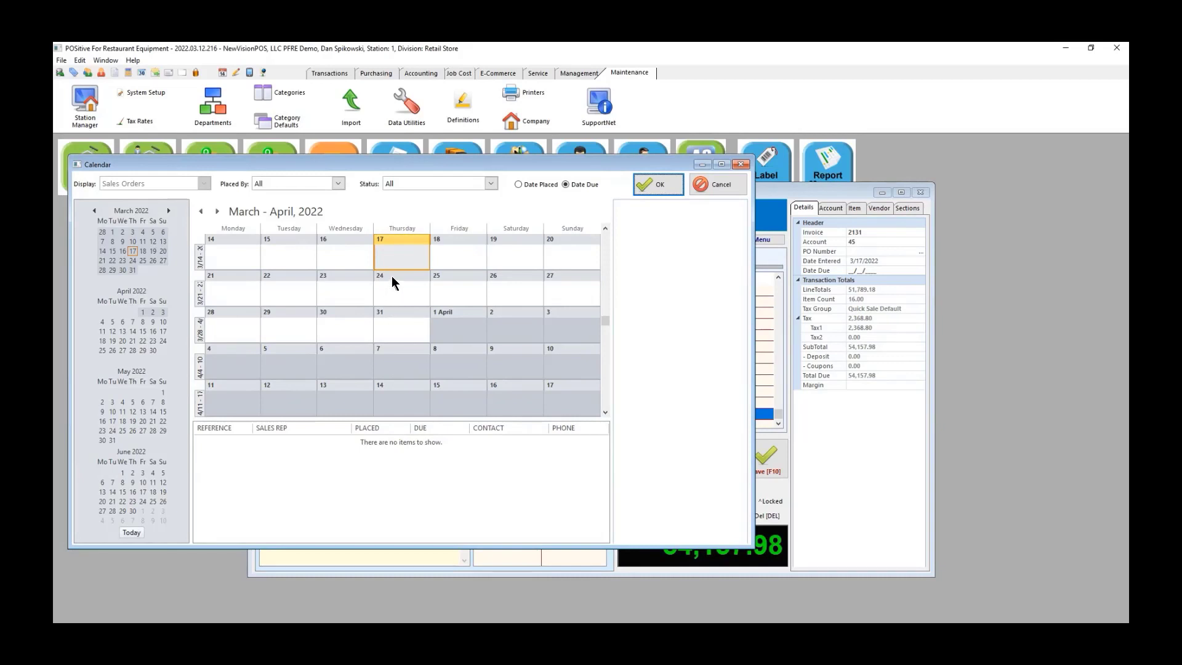
{"action": "left_click", "coordinate": [658, 184]}
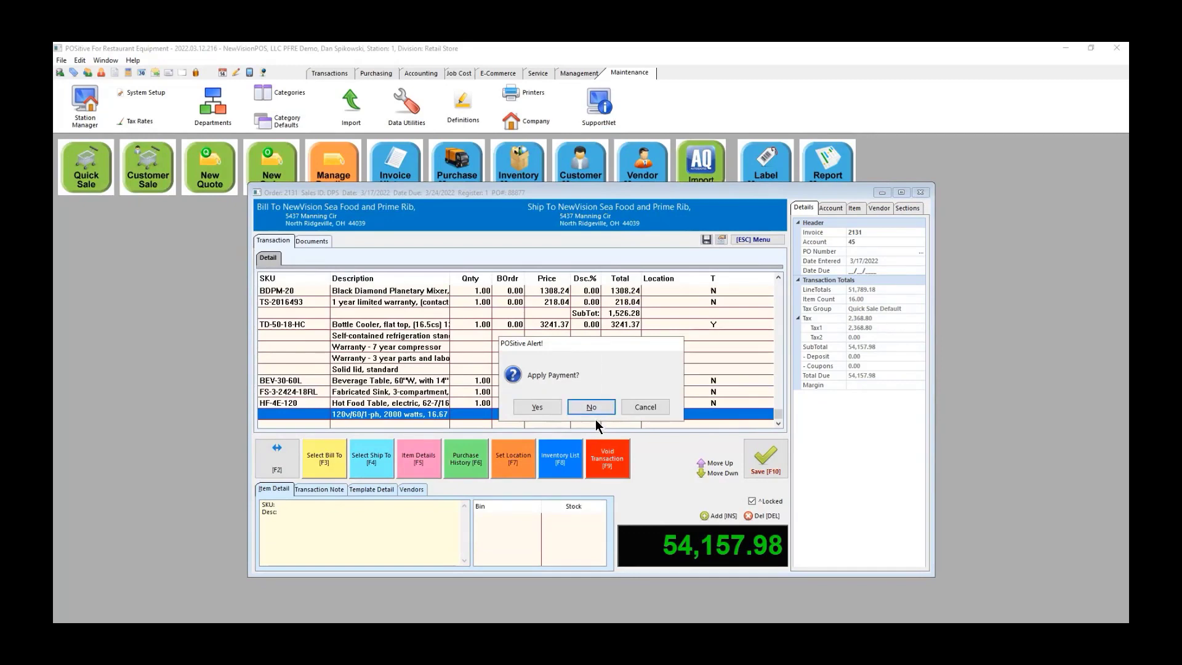
{"action": "left_click", "coordinate": [590, 407]}
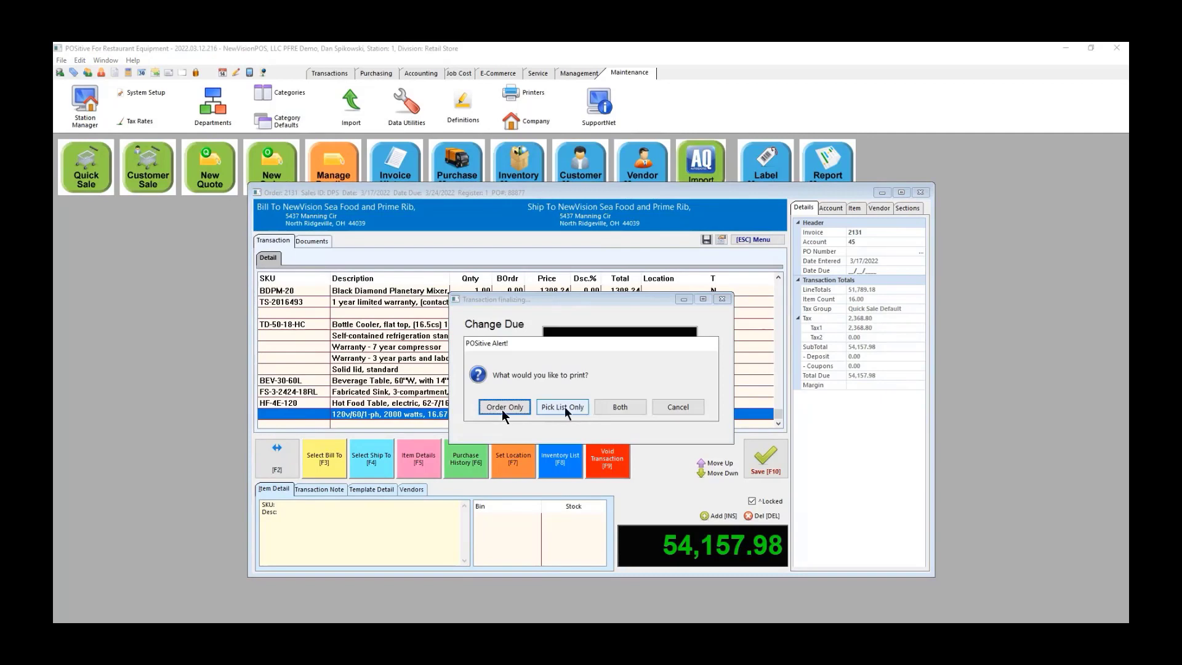
{"action": "left_click", "coordinate": [504, 406]}
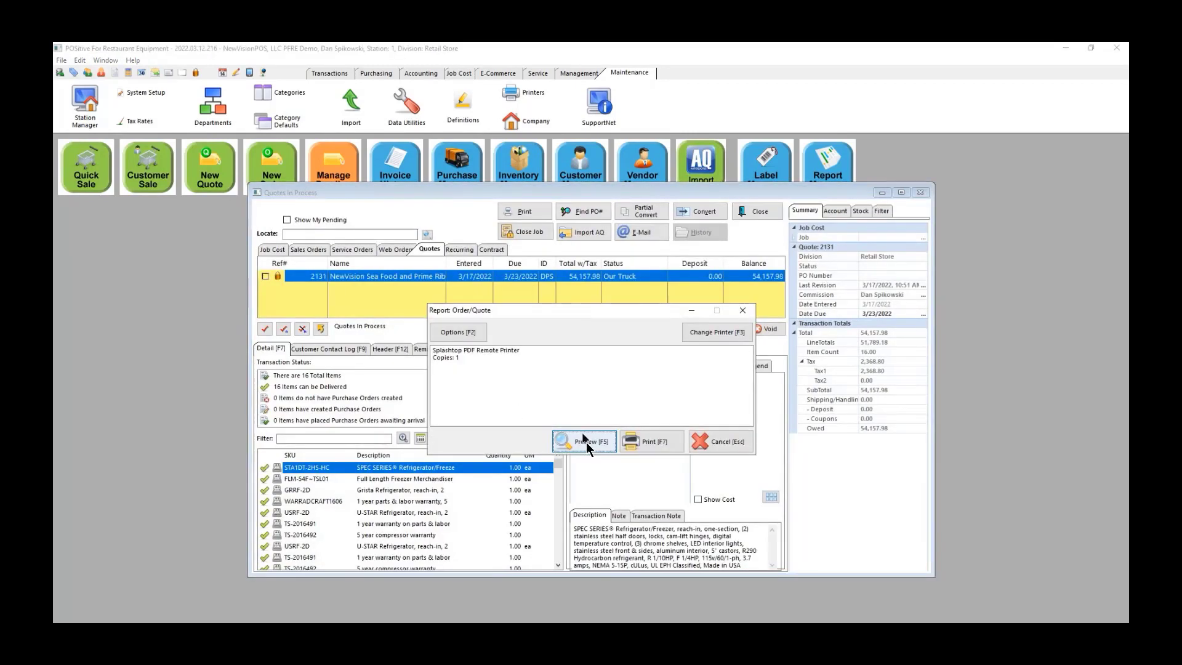
Step: Preview the sales order printout with item costs, close it, and acknowledge 0.00 change due
{"action": "left_click", "coordinate": [587, 443]}
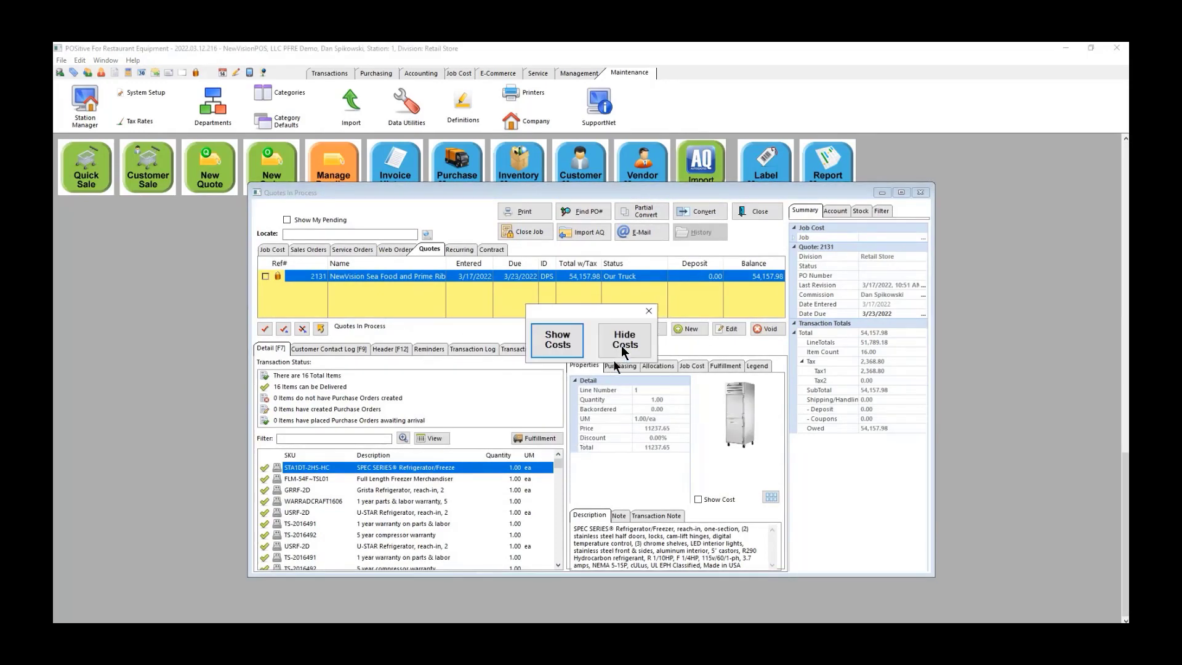
{"action": "left_click", "coordinate": [557, 343]}
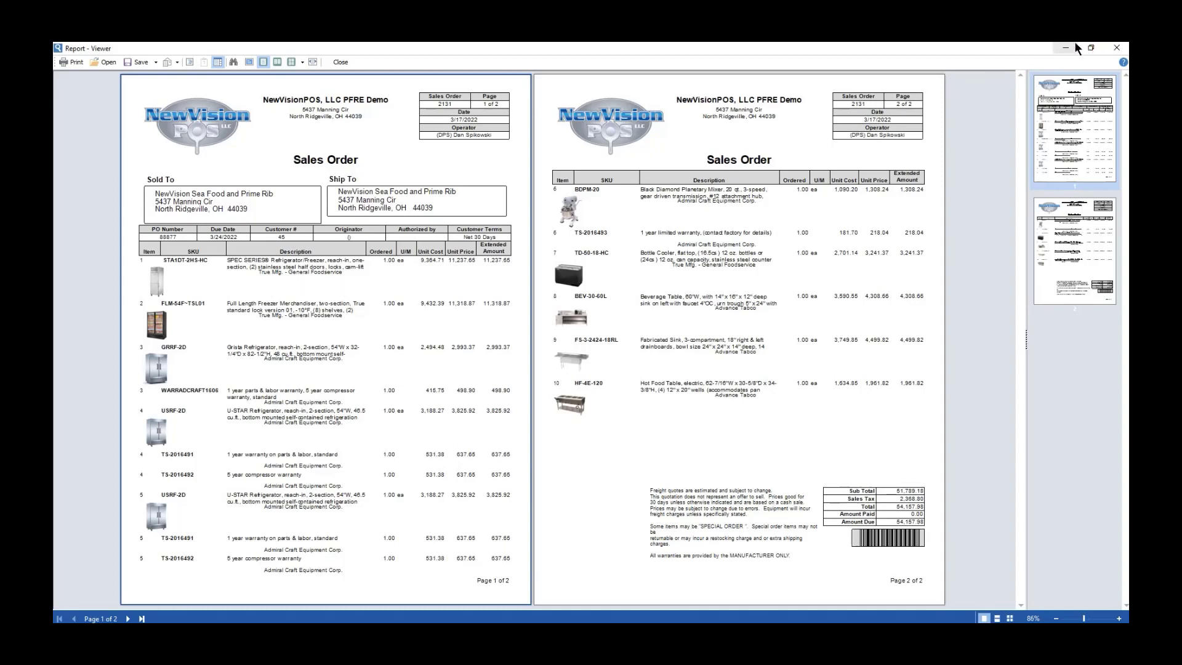
{"action": "left_click", "coordinate": [1117, 48]}
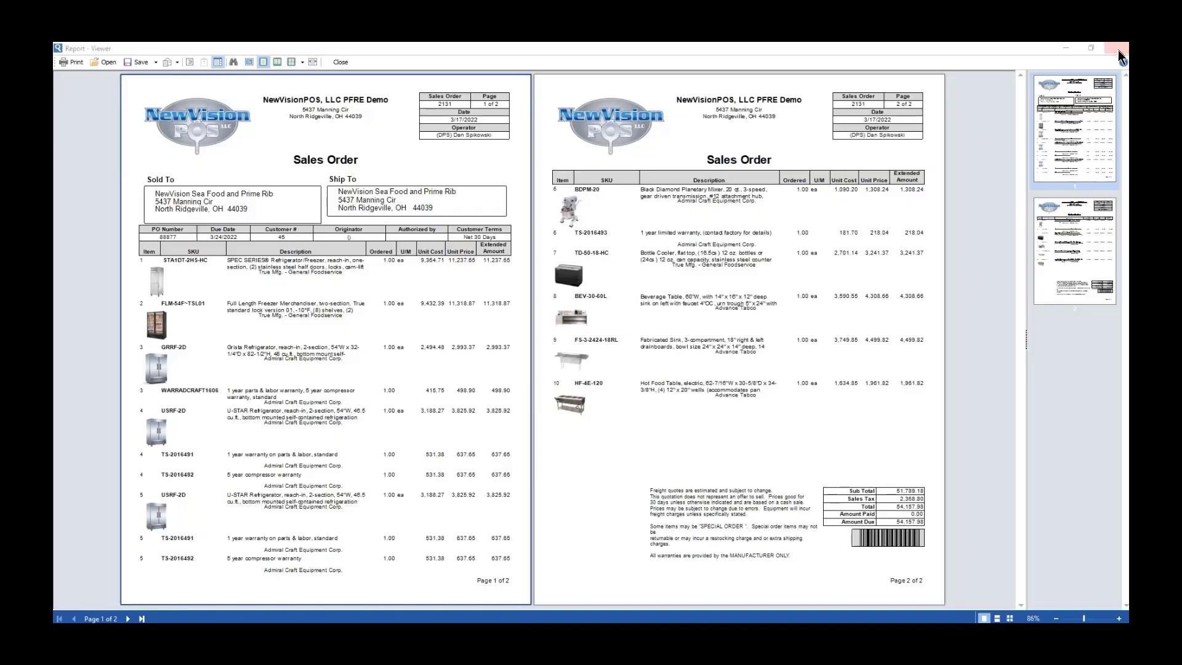
{"action": "left_click", "coordinate": [697, 411]}
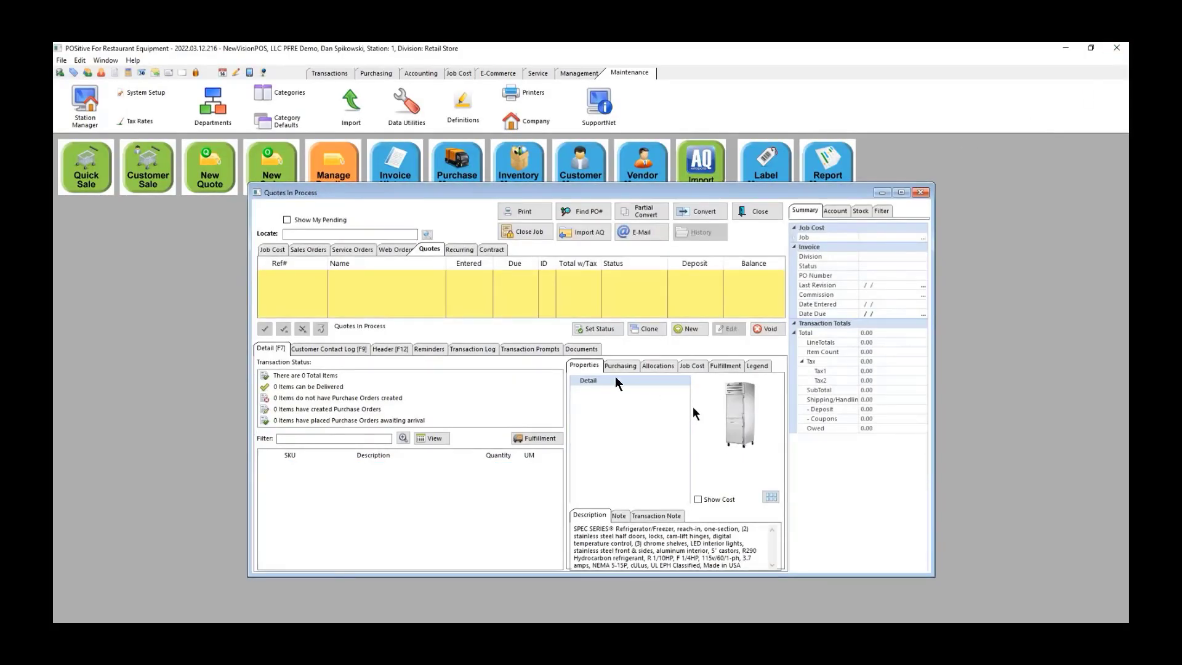
Step: Check the freezer merchandiser line's purchasing status on the sales order and start a purchase order
{"action": "left_click", "coordinate": [312, 247]}
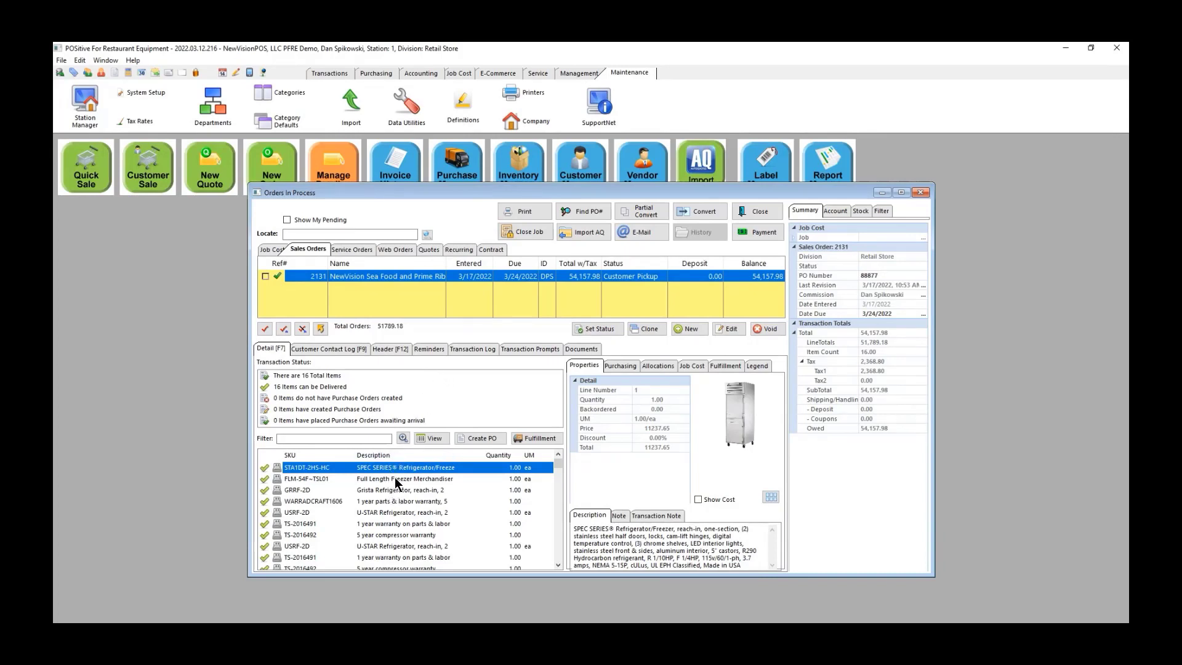
{"action": "left_click", "coordinate": [395, 480]}
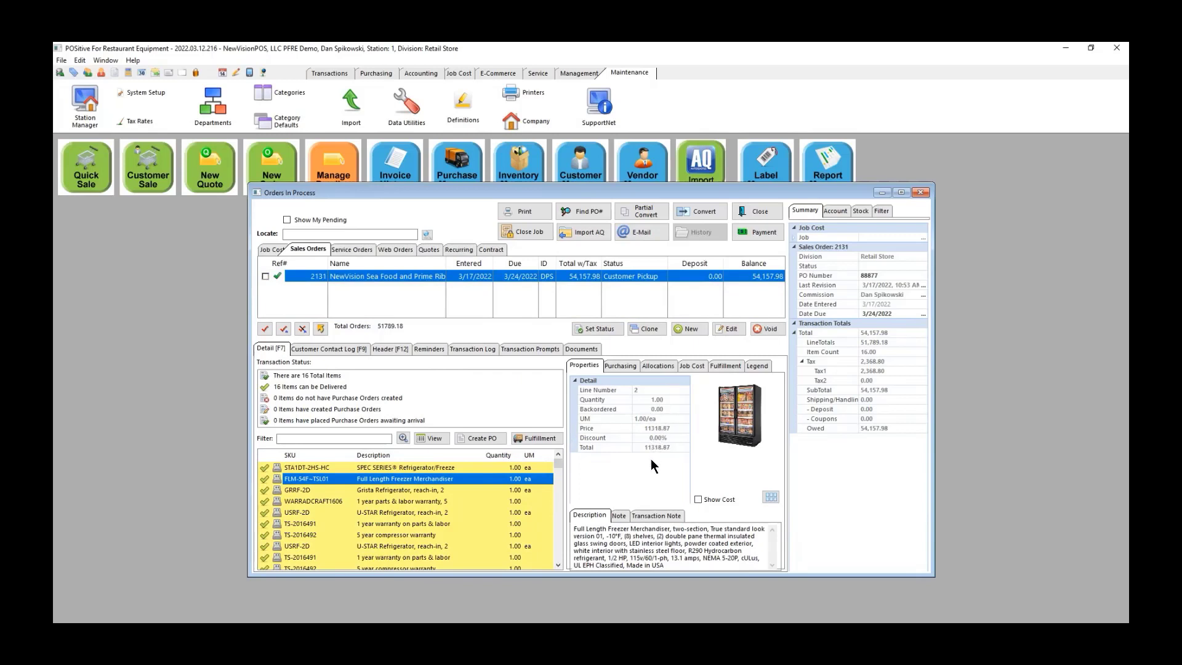
{"action": "left_click", "coordinate": [622, 366]}
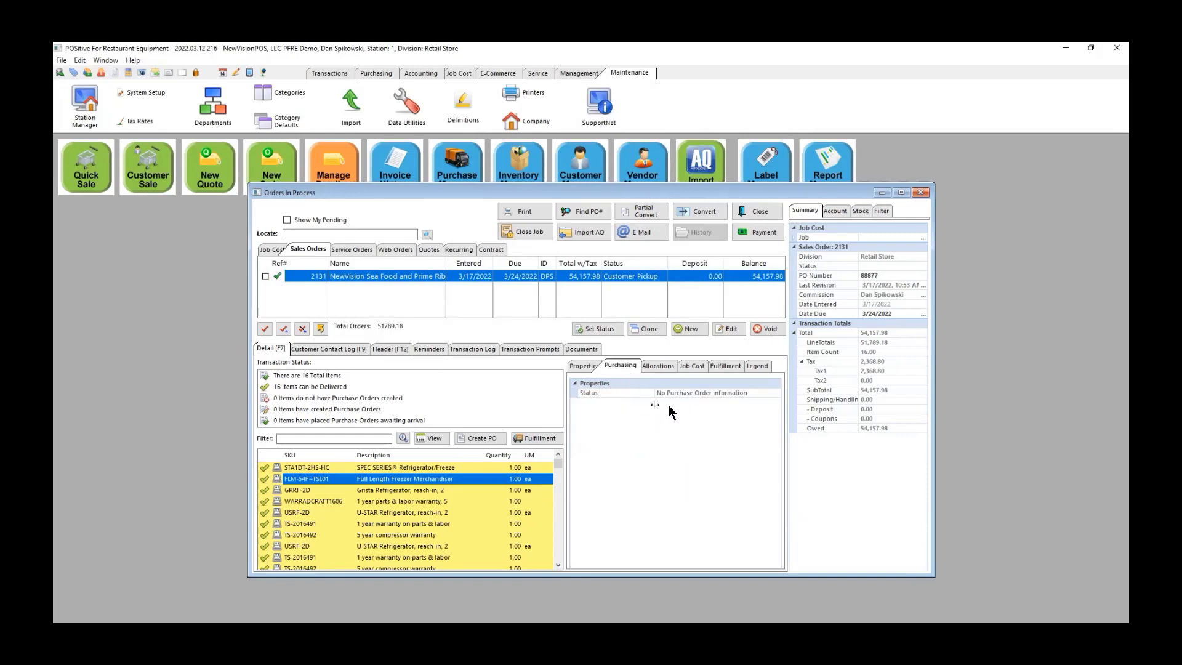
{"action": "left_click", "coordinate": [574, 368]}
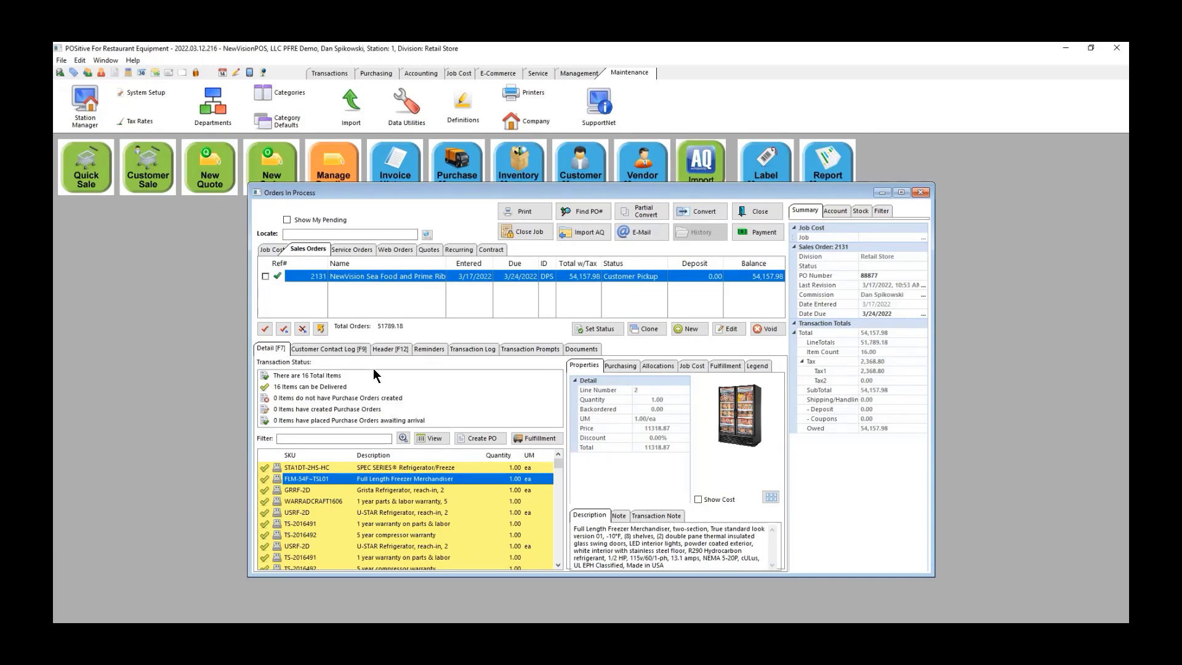
{"action": "left_click", "coordinate": [485, 438]}
{"action": "key", "text": "super"}
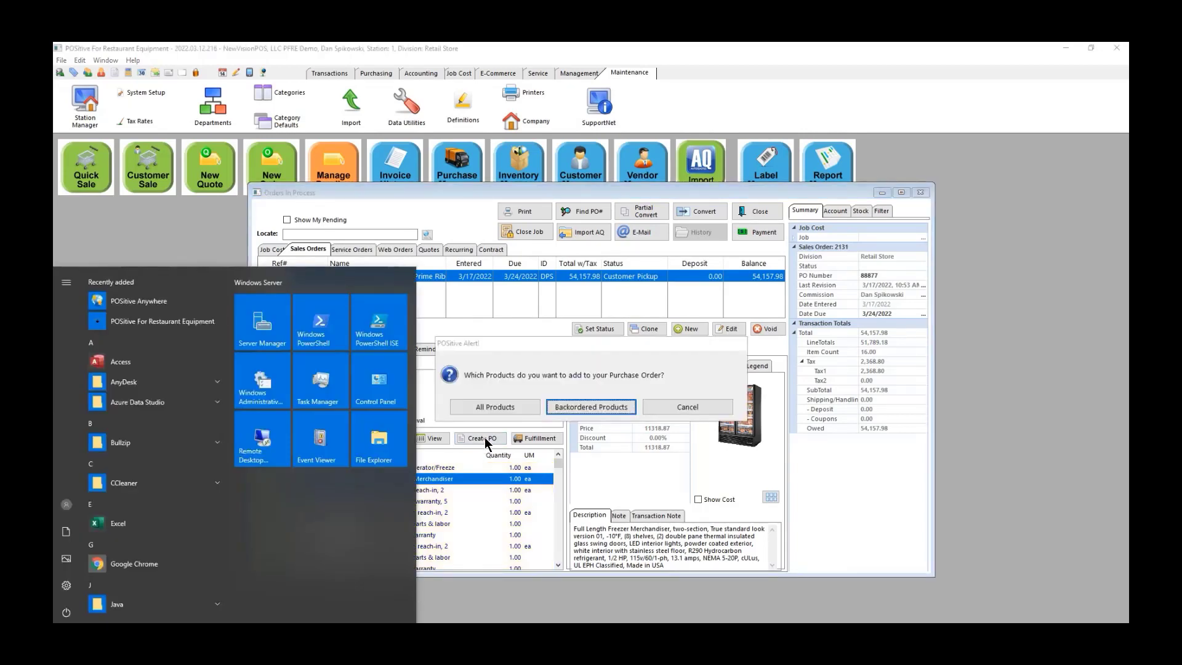
{"action": "left_click", "coordinate": [485, 438]}
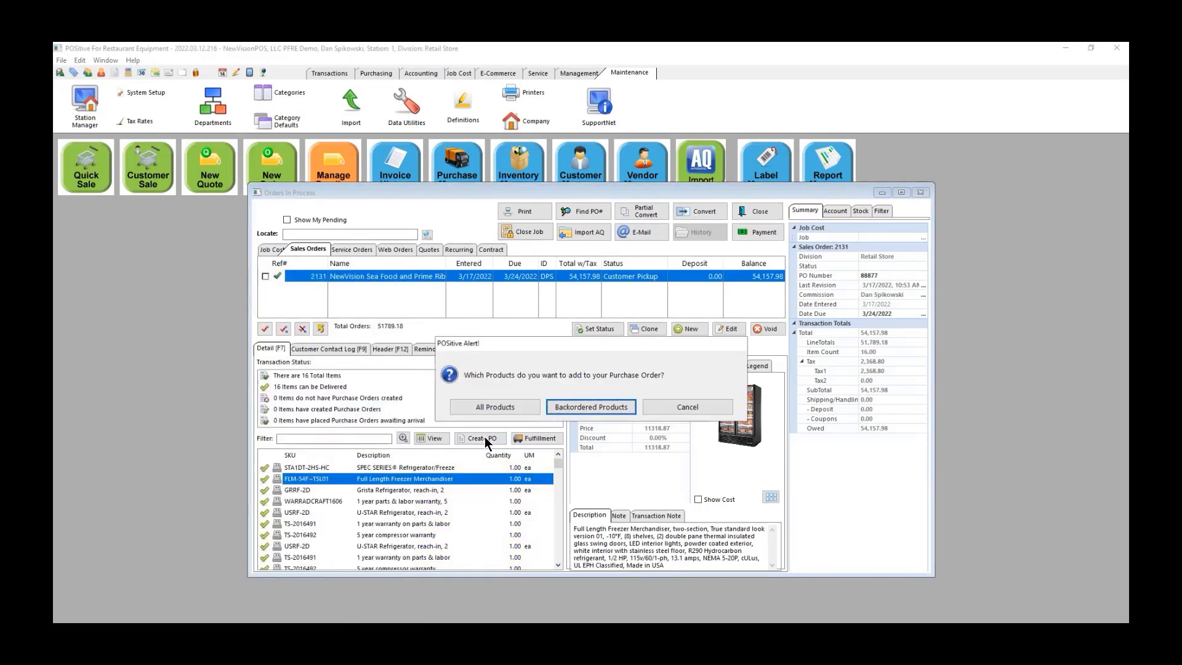
Step: Tag all 16 of the sales order's products and convert them into order-list items
{"action": "left_click", "coordinate": [500, 406]}
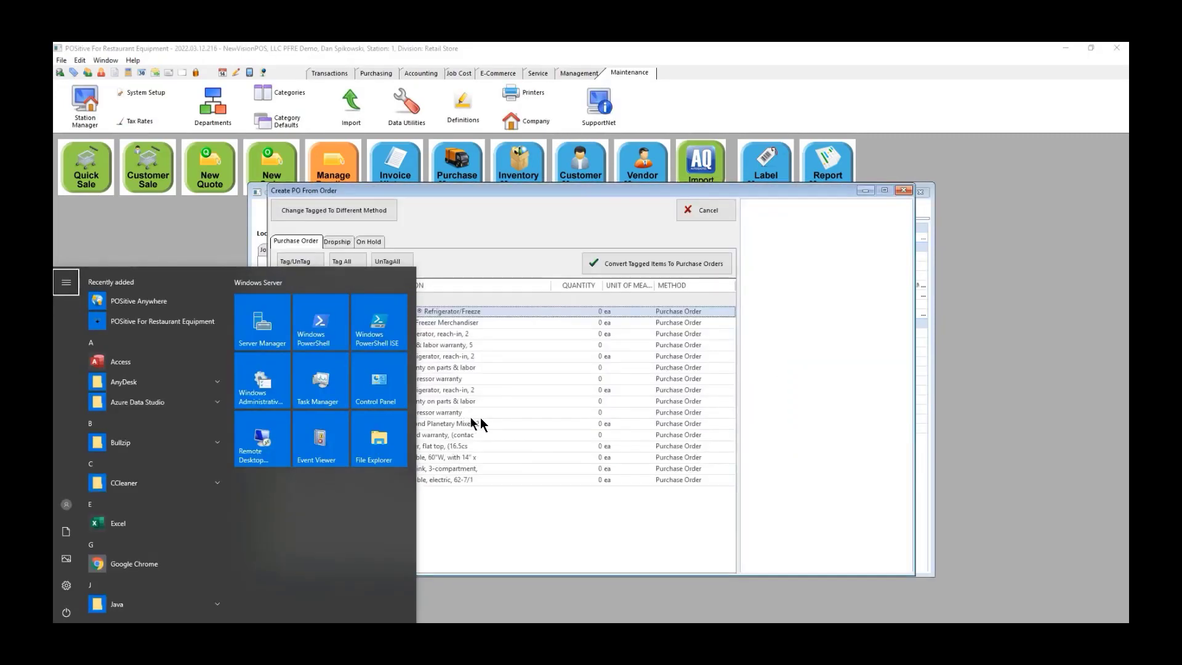
{"action": "left_click", "coordinate": [511, 428]}
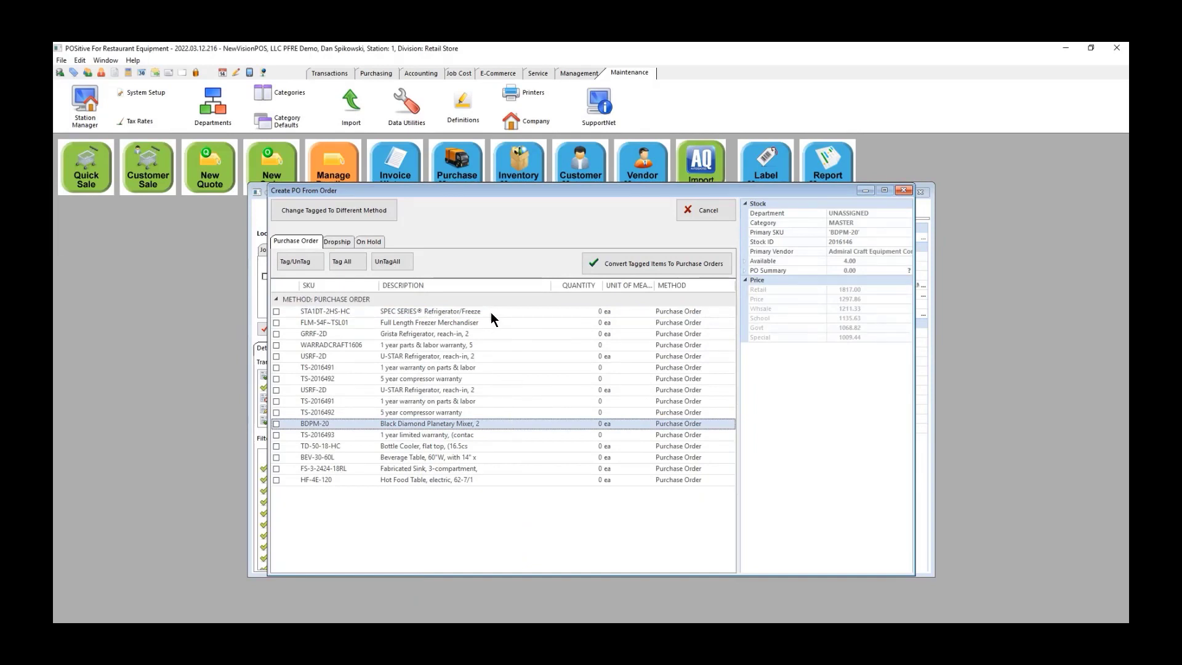
{"action": "left_click", "coordinate": [341, 261]}
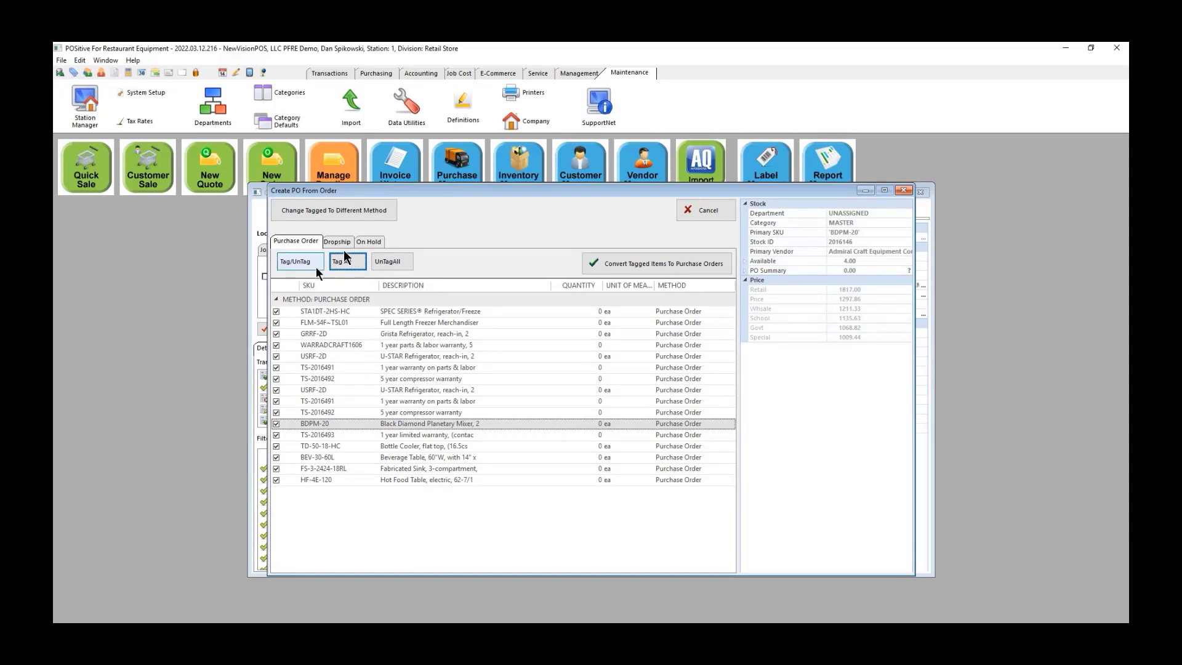
{"action": "left_click", "coordinate": [656, 264]}
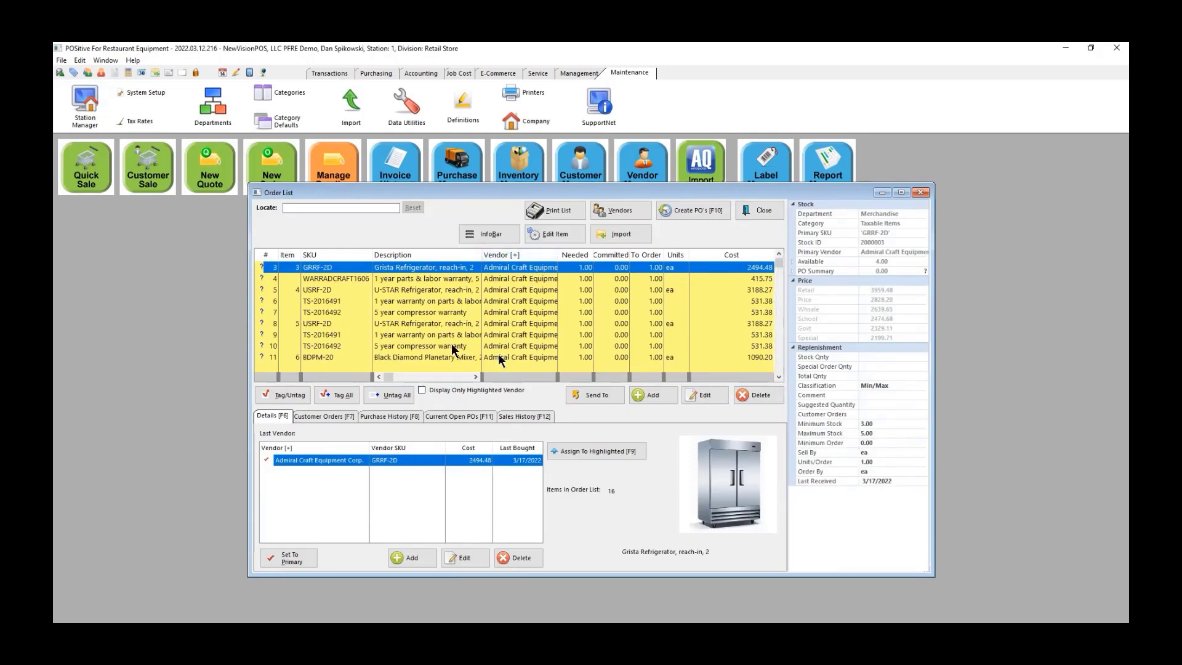
Step: Create purchase orders for Admiral Craft, Advance Tabco and True Mfg. from the whole order list
{"action": "left_click", "coordinate": [337, 394]}
{"action": "left_click", "coordinate": [683, 216]}
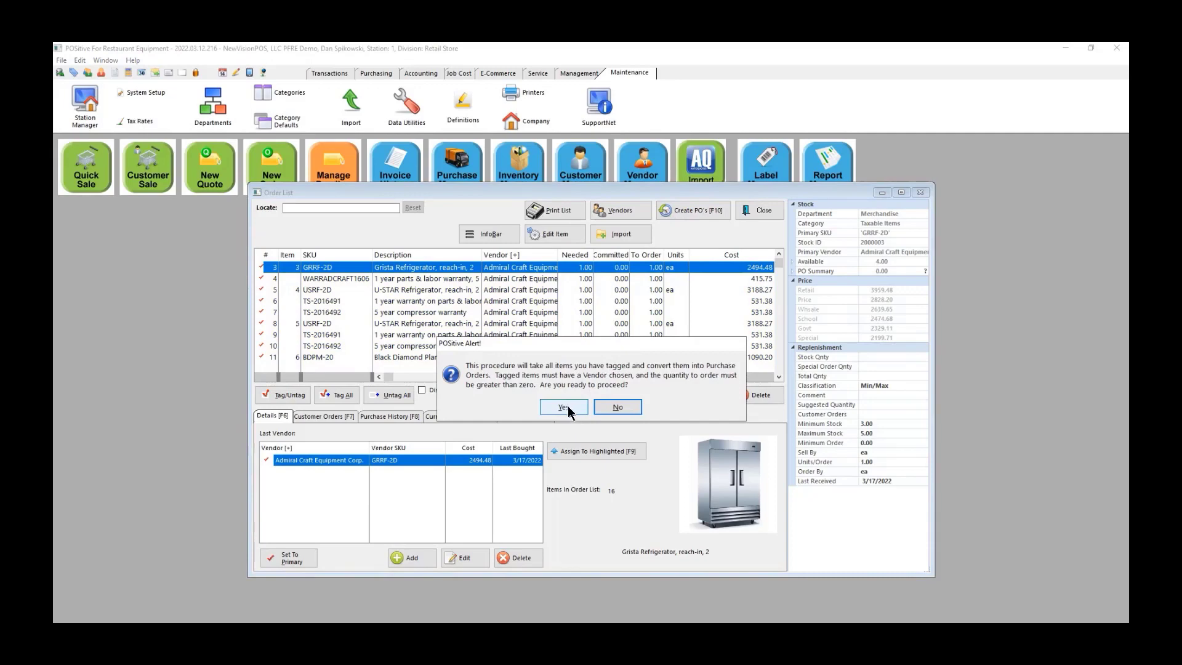
{"action": "left_click", "coordinate": [563, 407]}
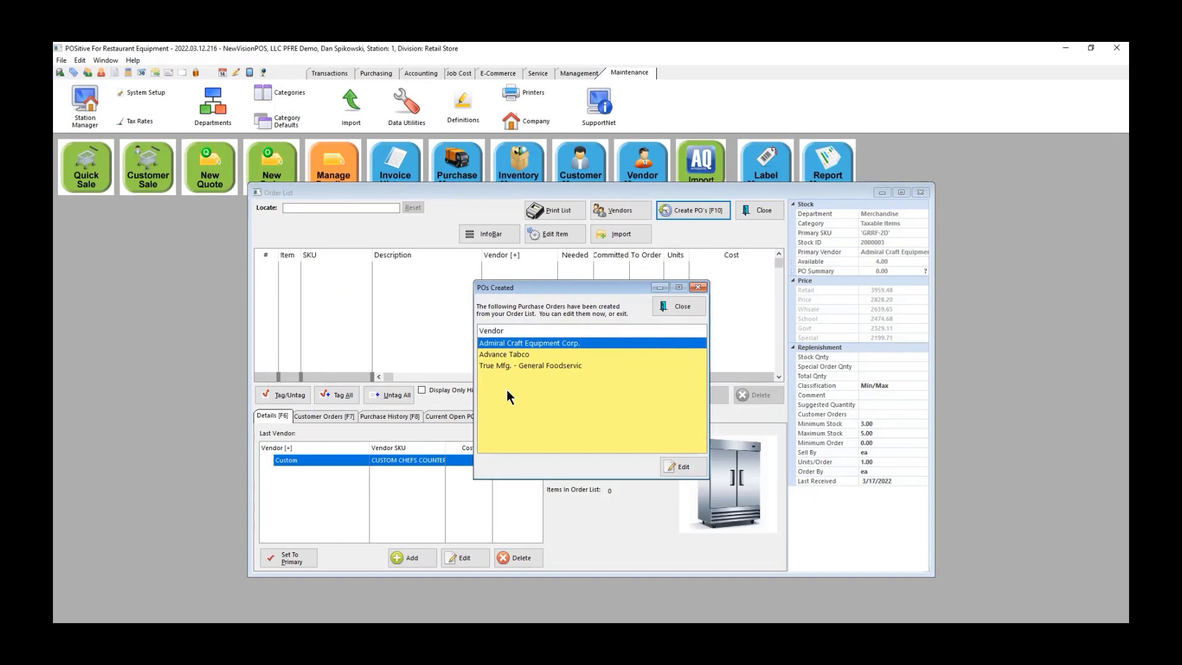
{"action": "left_click", "coordinate": [680, 306]}
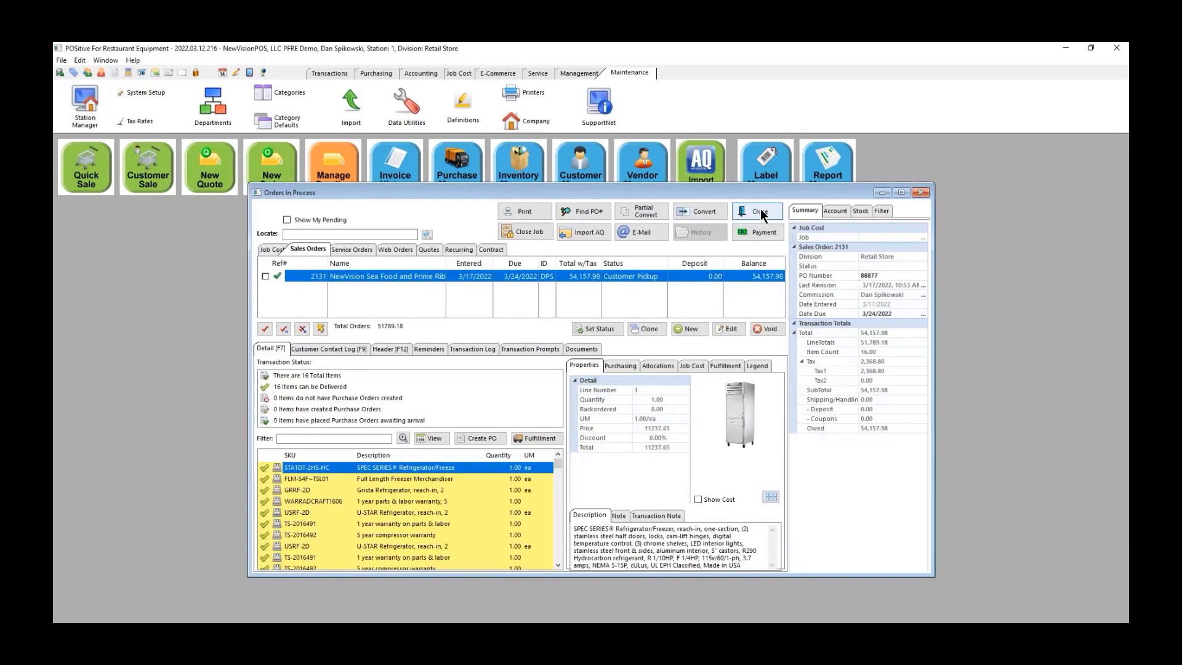
{"action": "left_click", "coordinate": [759, 212]}
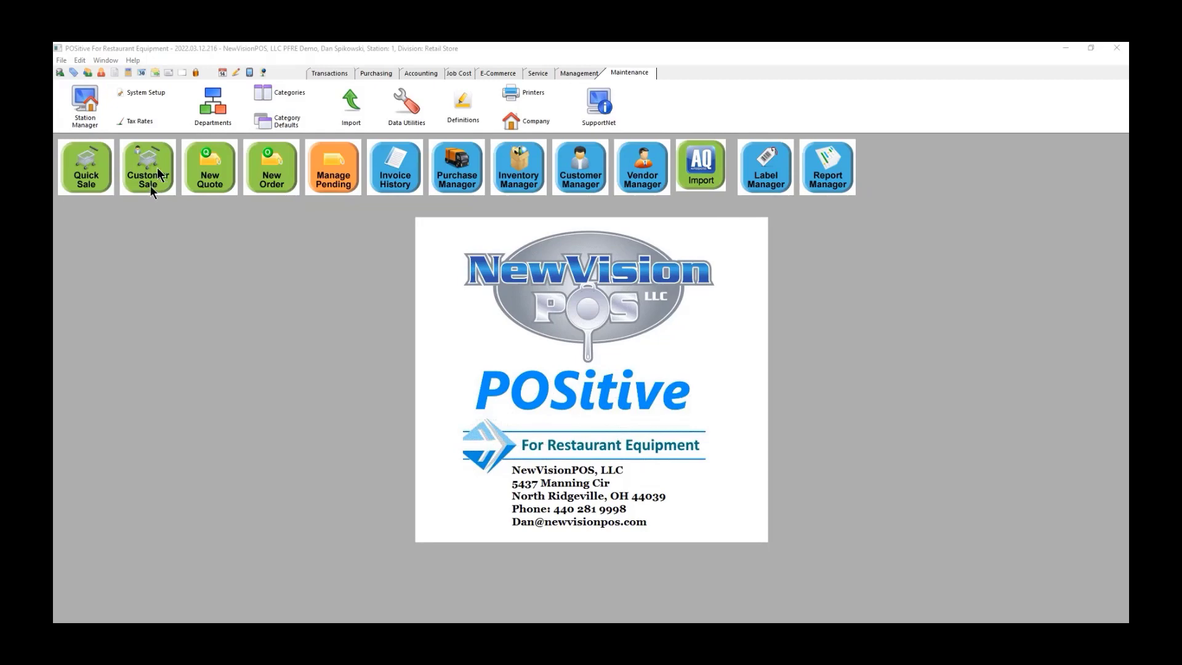
Step: Process the True Mfg. purchase order from Create/Receive POs without printing or e-mailing
{"action": "left_click", "coordinate": [375, 72]}
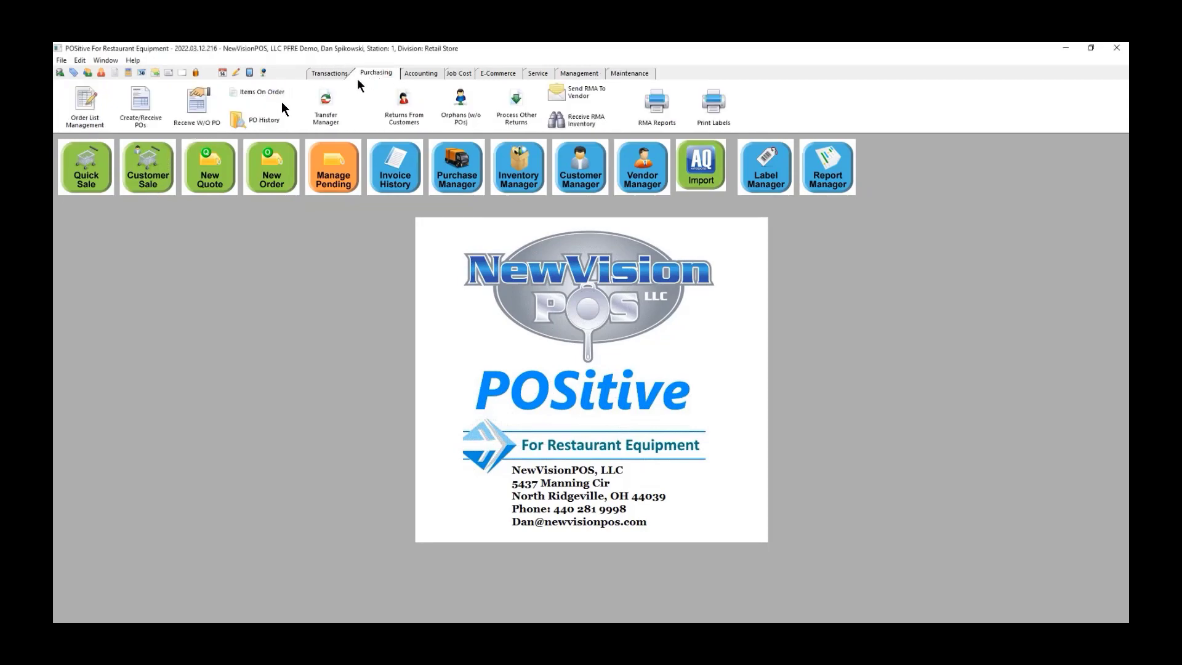
{"action": "left_click", "coordinate": [149, 108]}
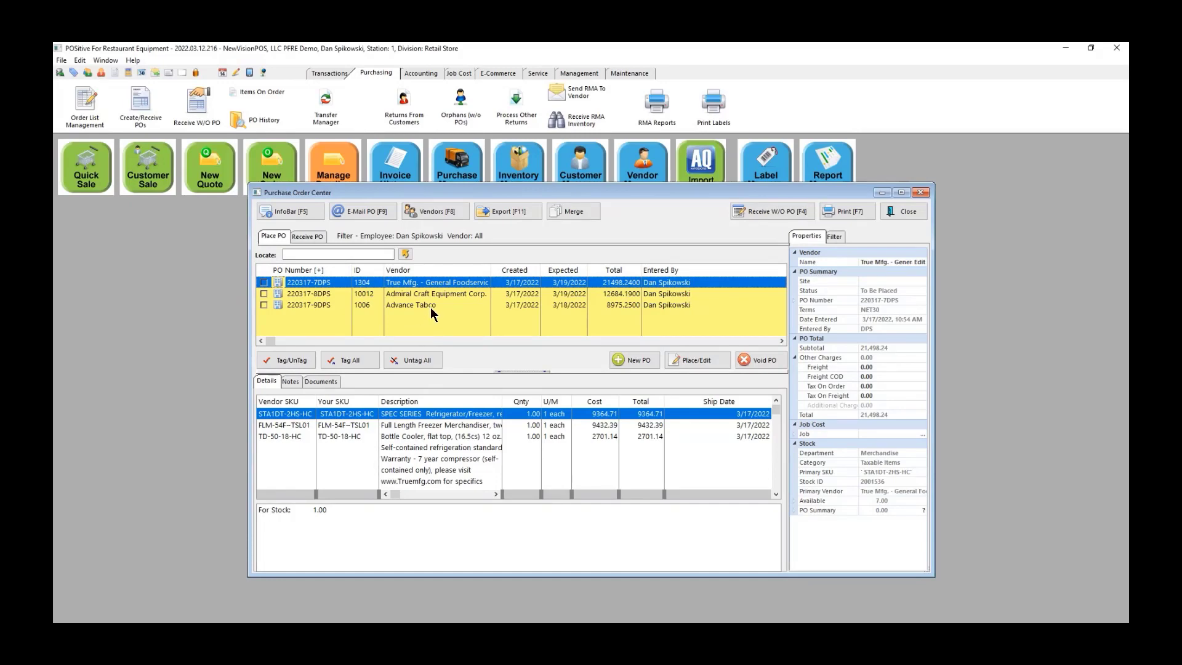
{"action": "left_click", "coordinate": [697, 362]}
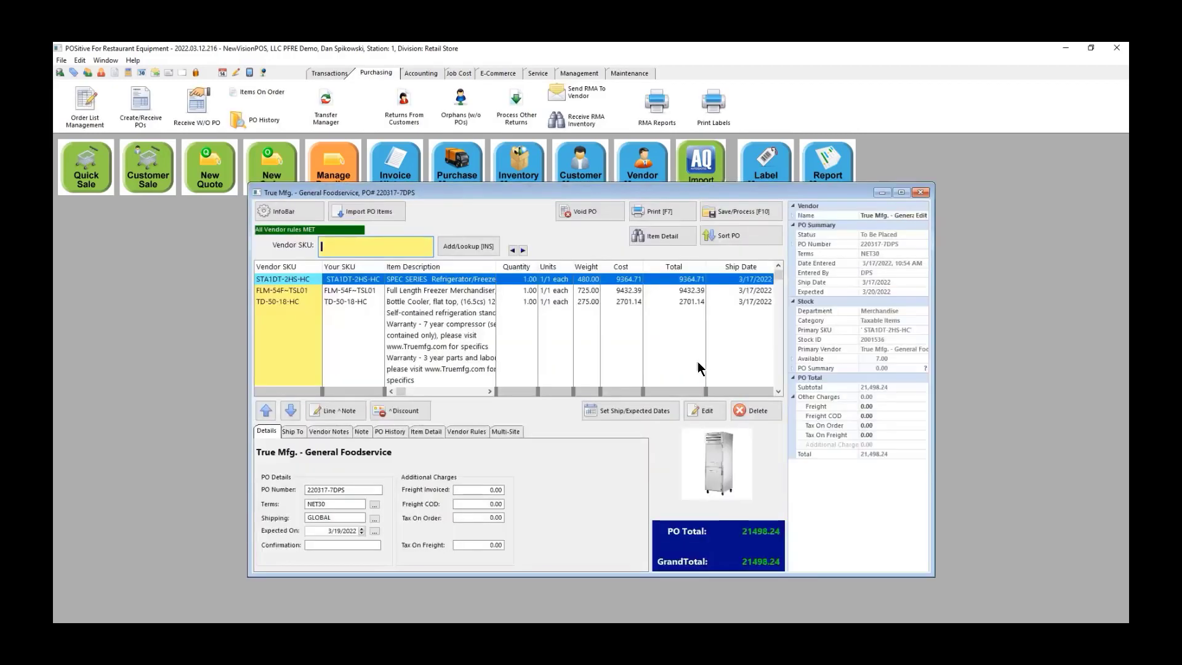
{"action": "left_click", "coordinate": [743, 214]}
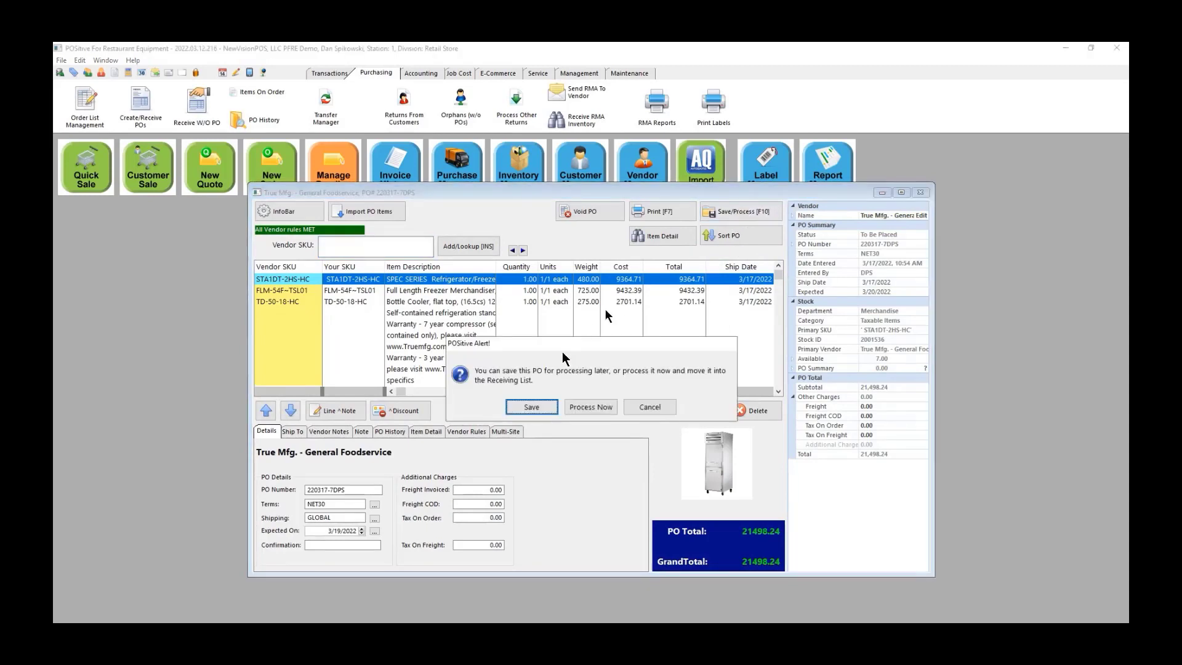
{"action": "left_click", "coordinate": [601, 408]}
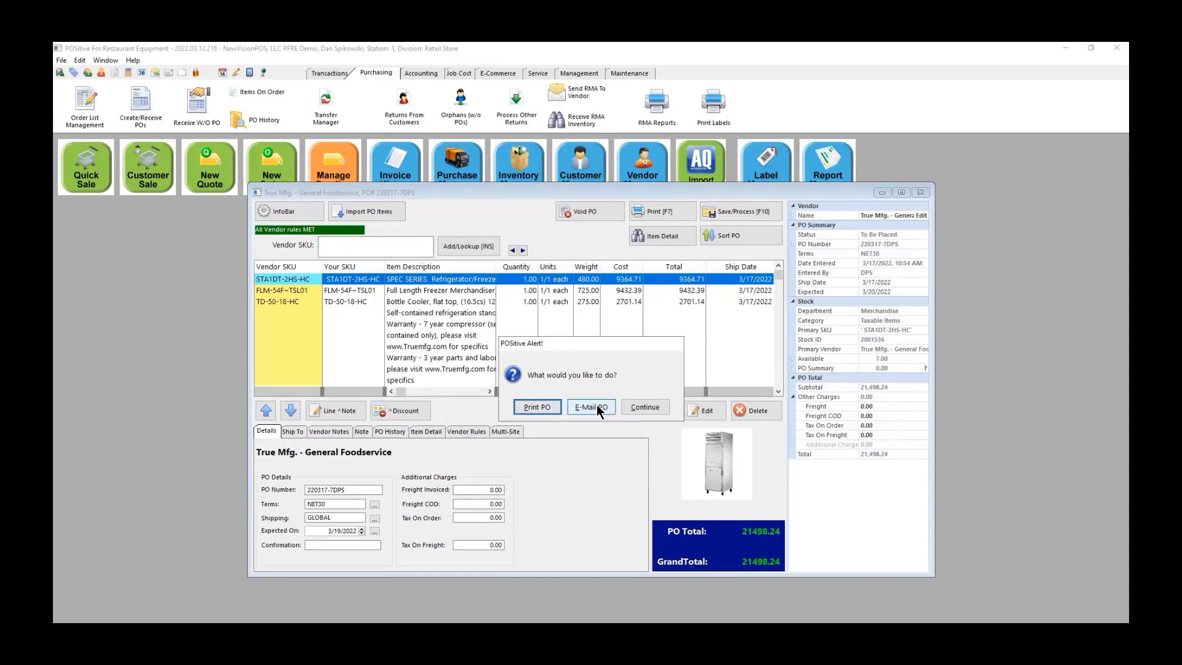
{"action": "left_click", "coordinate": [646, 407]}
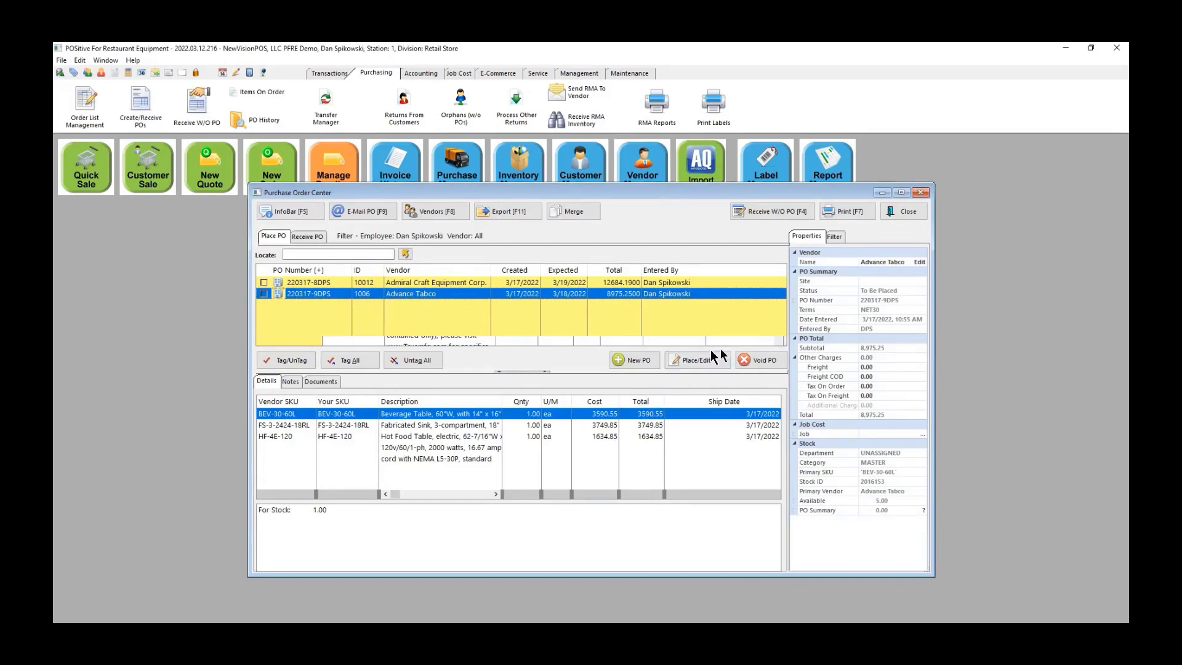
Step: Process the Advance Tabco purchase order without printing or e-mailing
{"action": "left_click", "coordinate": [707, 360]}
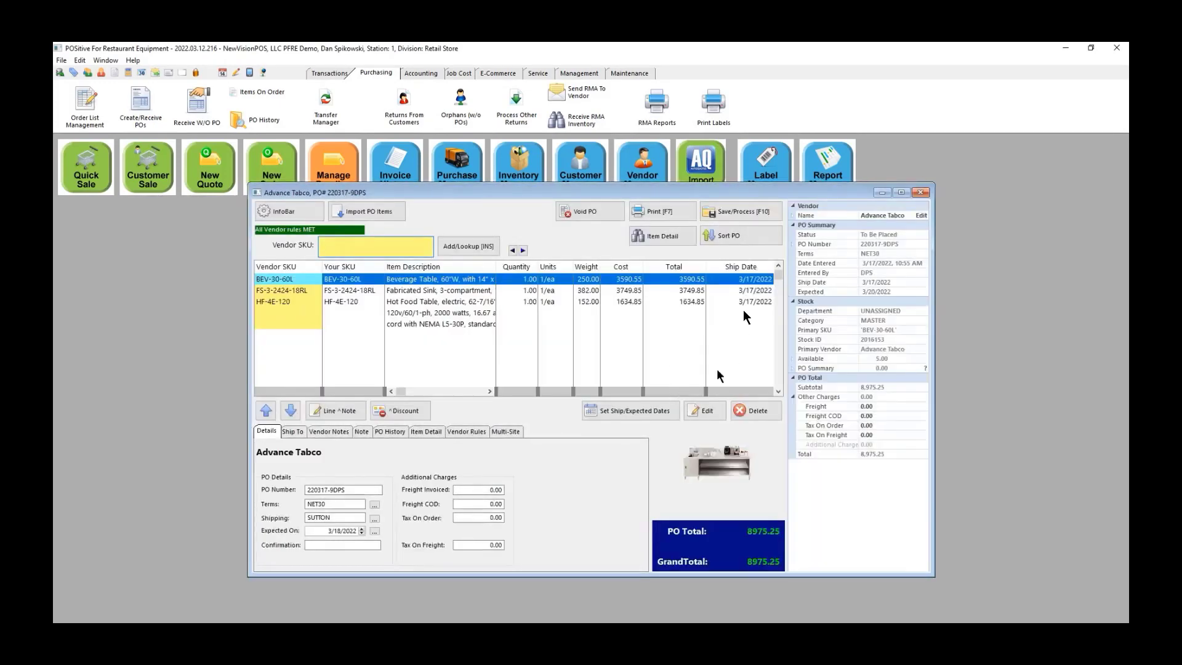
{"action": "left_click", "coordinate": [752, 211]}
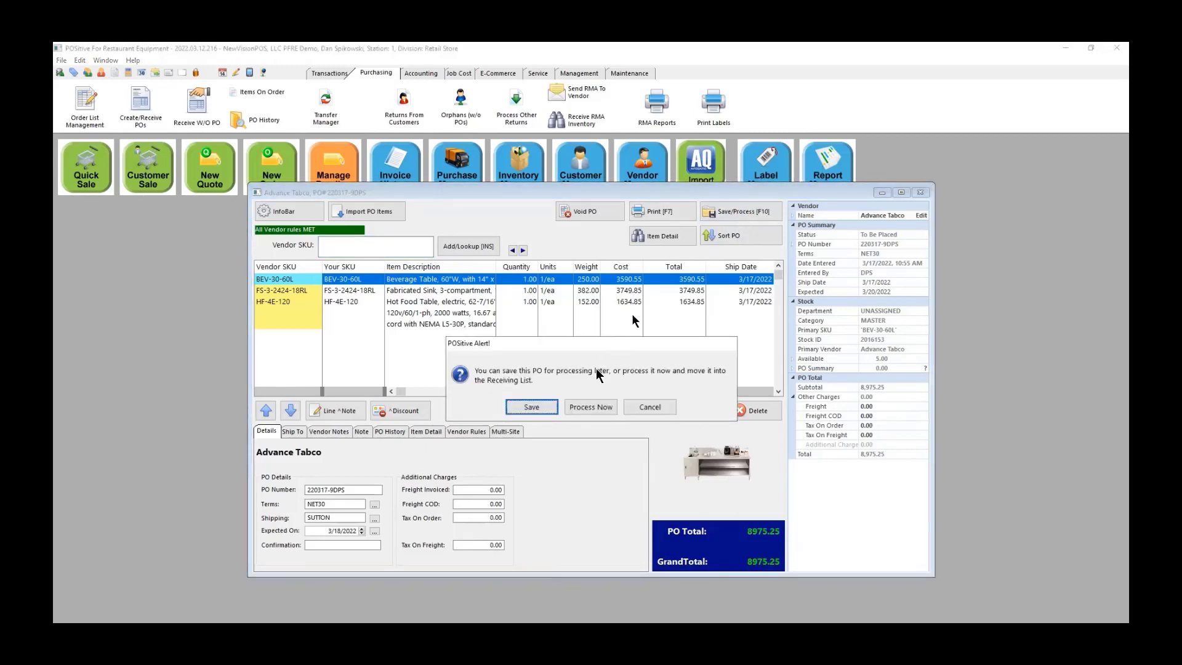
{"action": "left_click", "coordinate": [592, 405]}
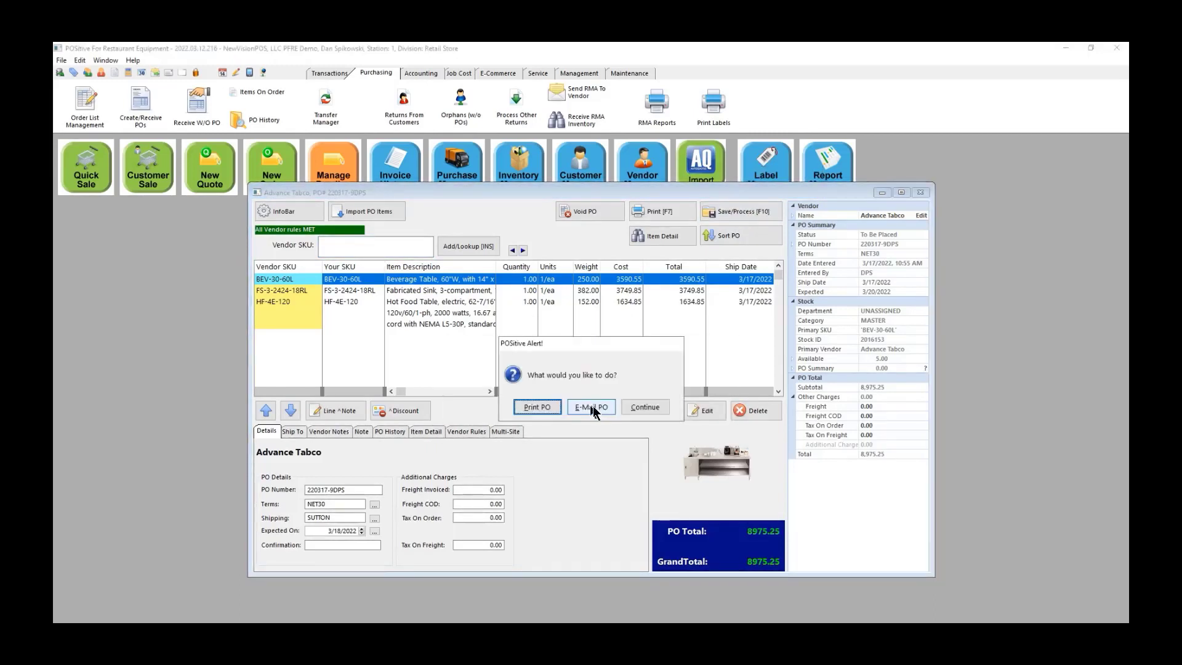
{"action": "left_click", "coordinate": [637, 407]}
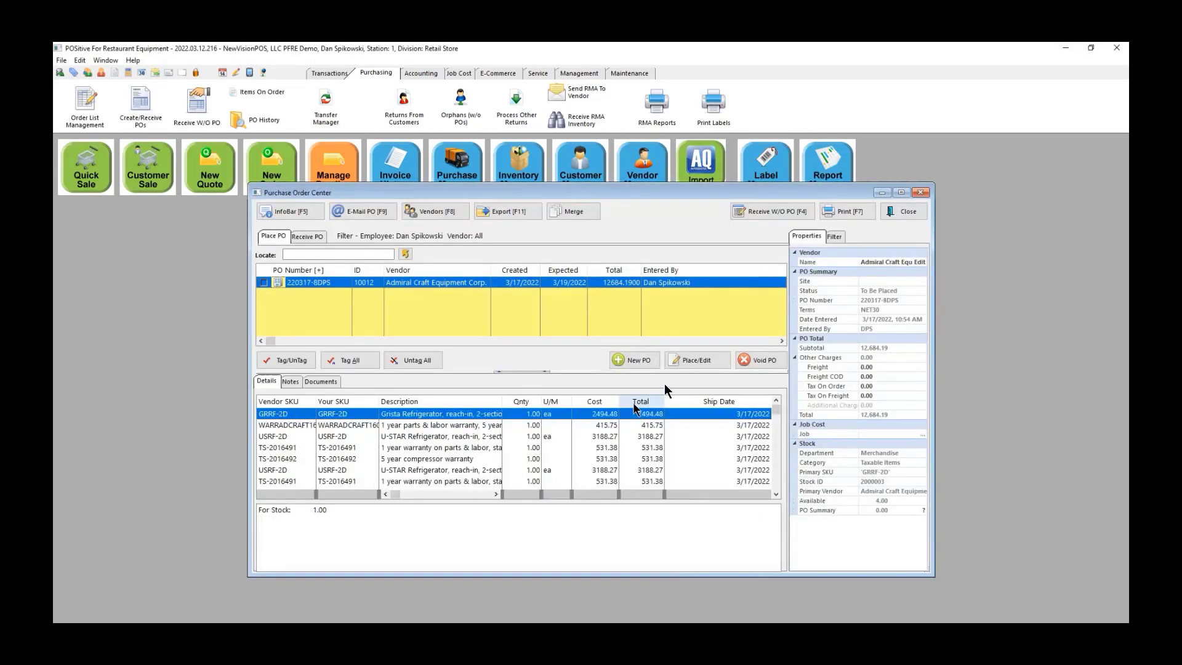
Step: Process the Admiral Craft purchase order without printing or e-mailing
{"action": "left_click", "coordinate": [702, 360]}
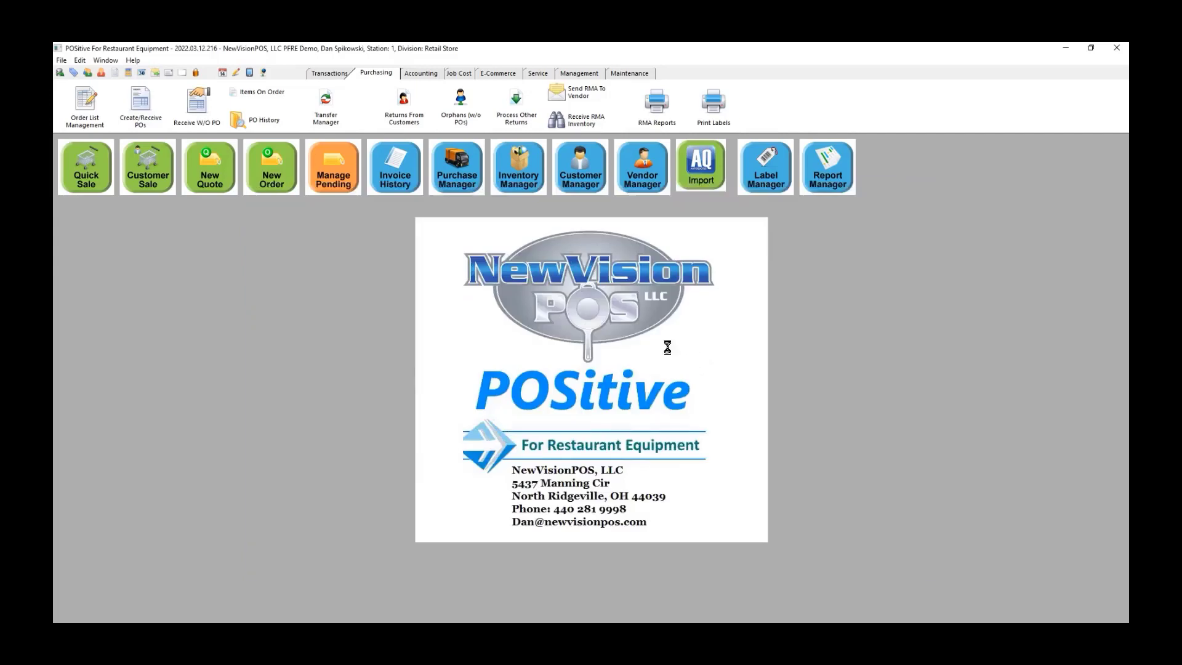
{"action": "left_click", "coordinate": [743, 210]}
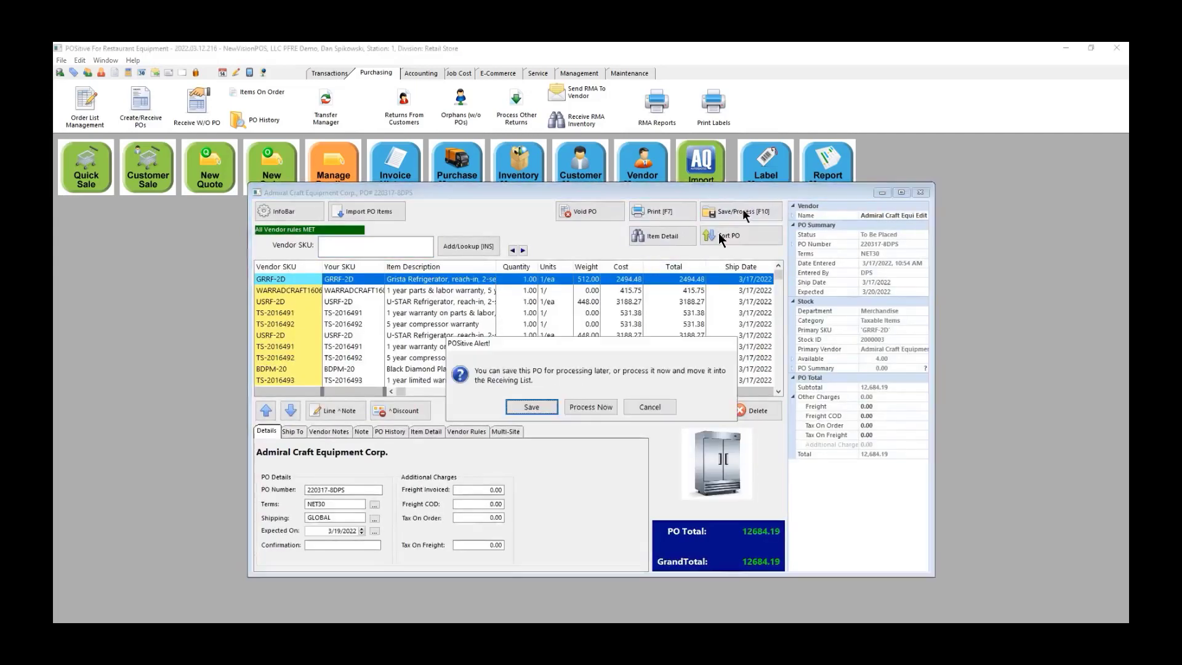
{"action": "left_click", "coordinate": [585, 407]}
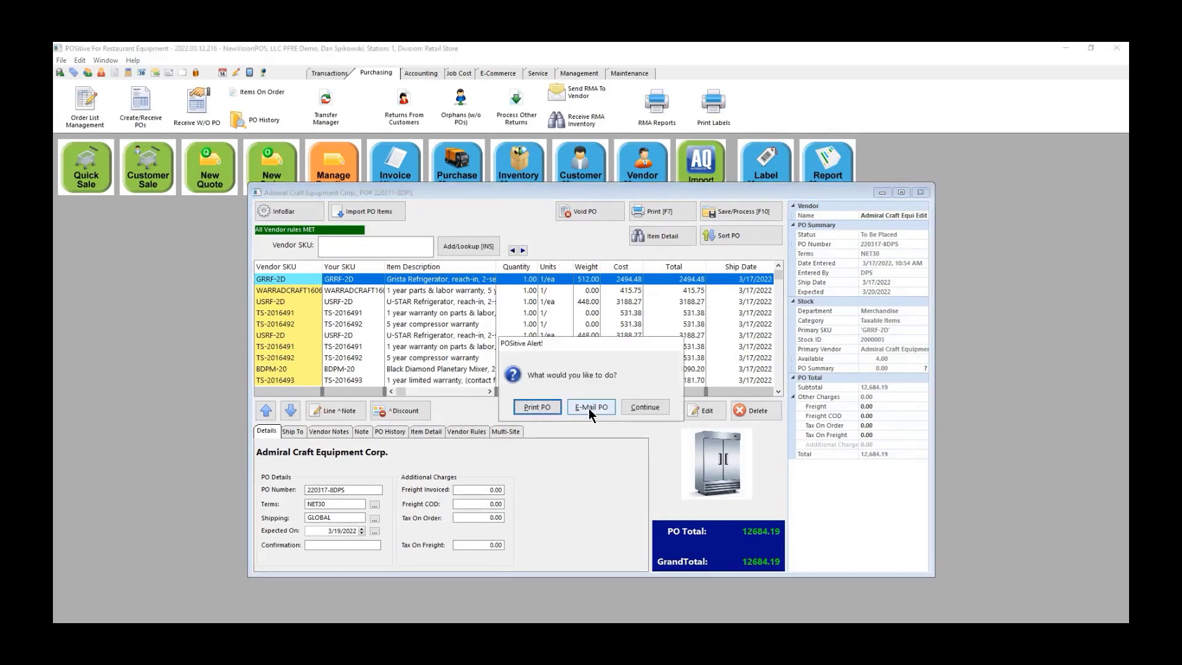
{"action": "left_click", "coordinate": [637, 403]}
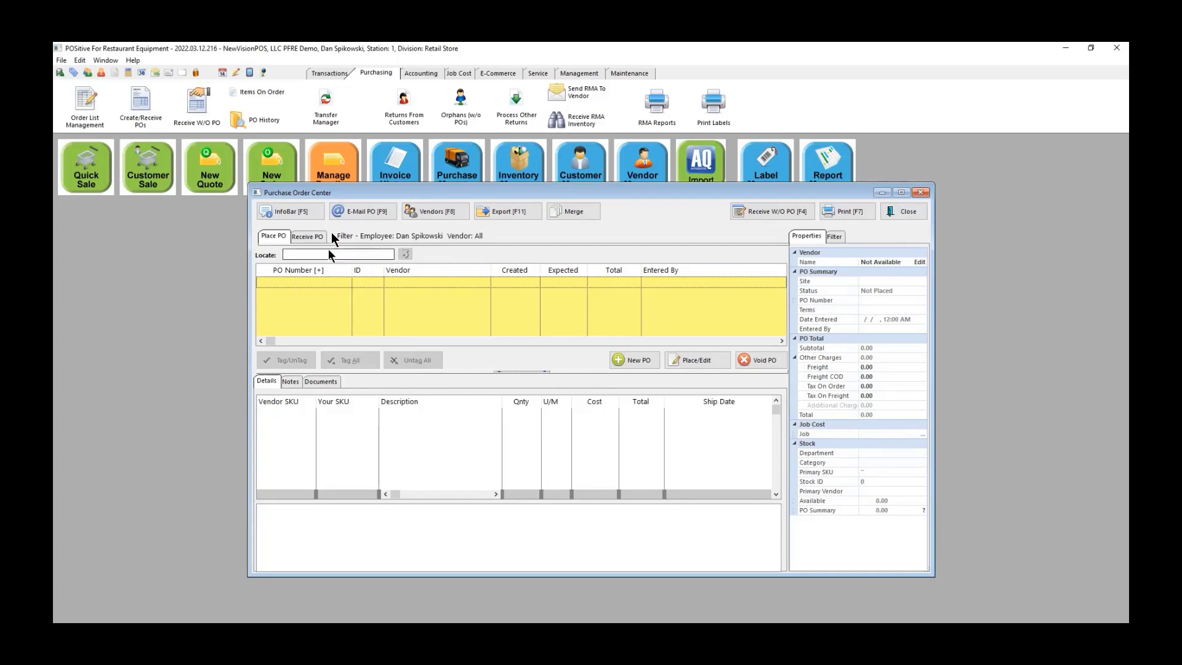
Step: List purchase orders from all vendors and open True Mfg. PO 220317-7DPS for receiving
{"action": "left_click", "coordinate": [310, 234]}
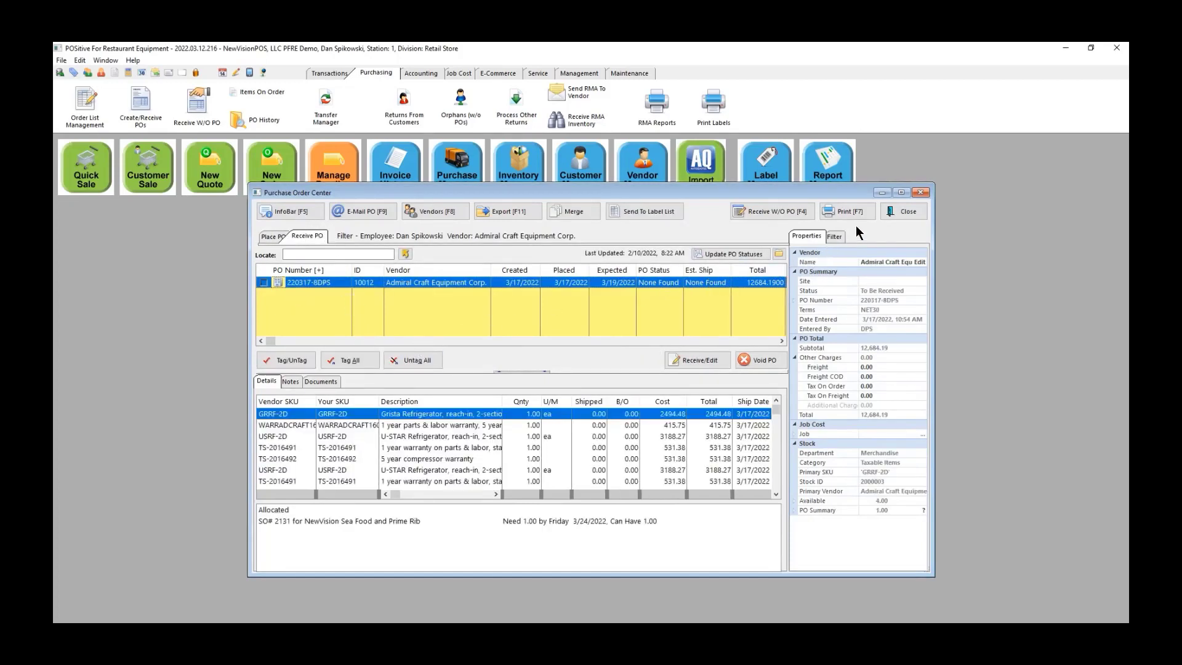
{"action": "left_click", "coordinate": [837, 237]}
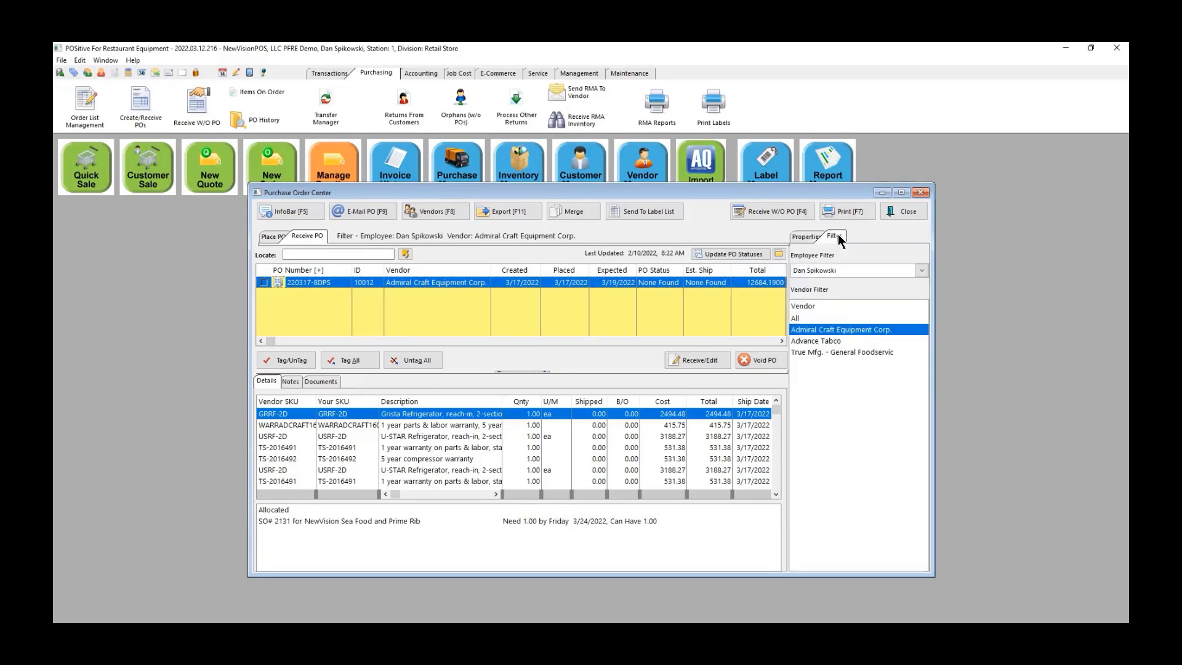
{"action": "left_click", "coordinate": [800, 319]}
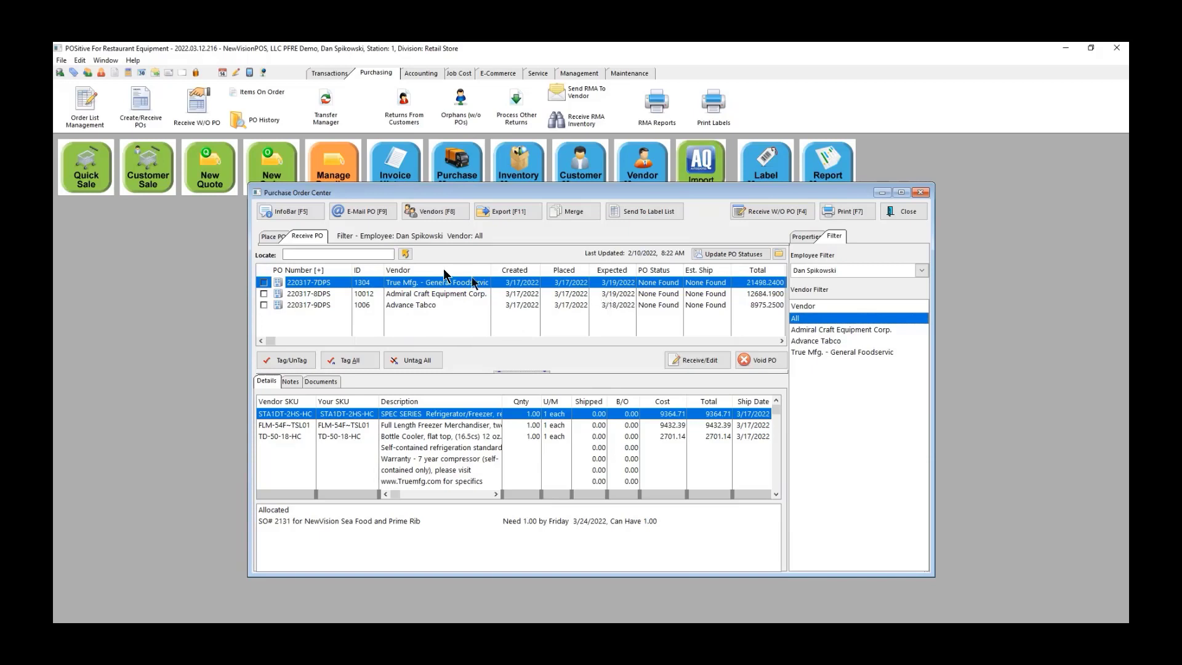
{"action": "left_click", "coordinate": [704, 359]}
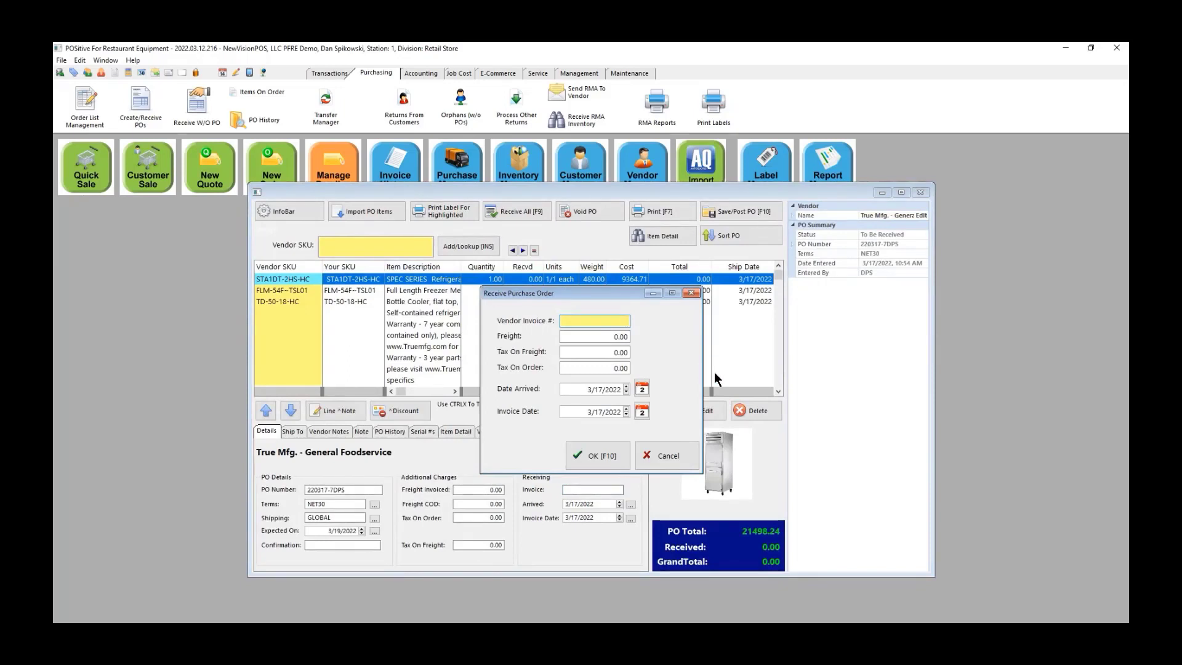
Step: Enter vendor invoice 555447, receive all three True Mfg. lines (21,498.24) and post the order
{"action": "type", "text": "555447"}
{"action": "left_click", "coordinate": [600, 456]}
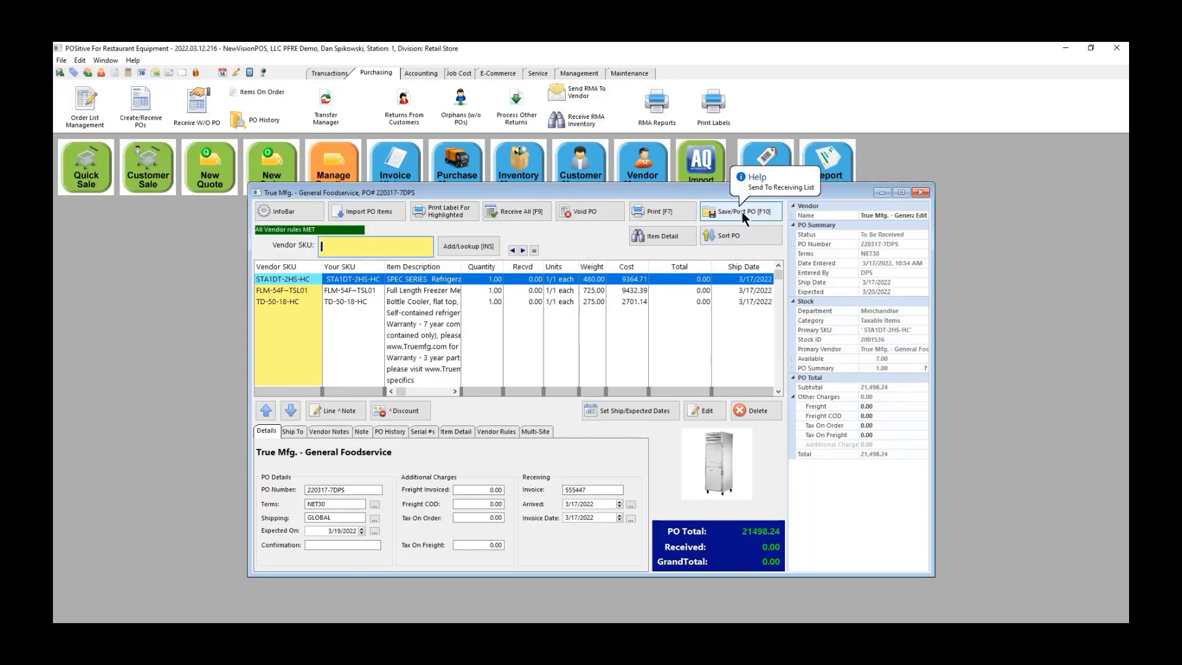
{"action": "left_click", "coordinate": [520, 211]}
{"action": "left_click", "coordinate": [561, 407]}
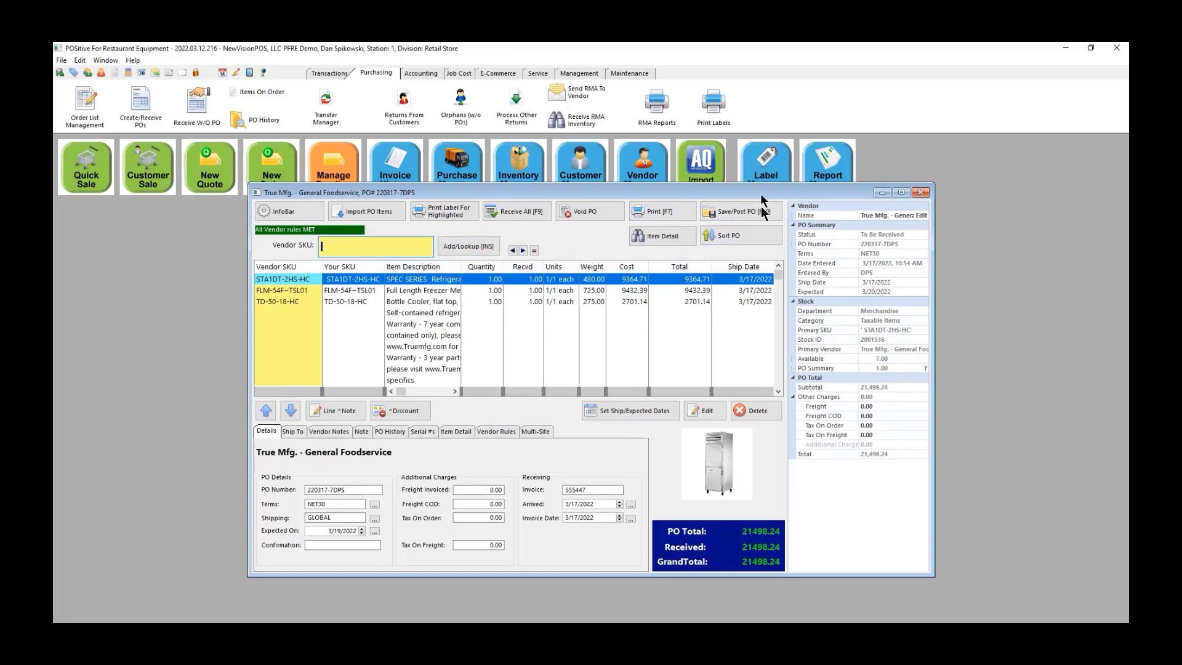
{"action": "left_click", "coordinate": [729, 210]}
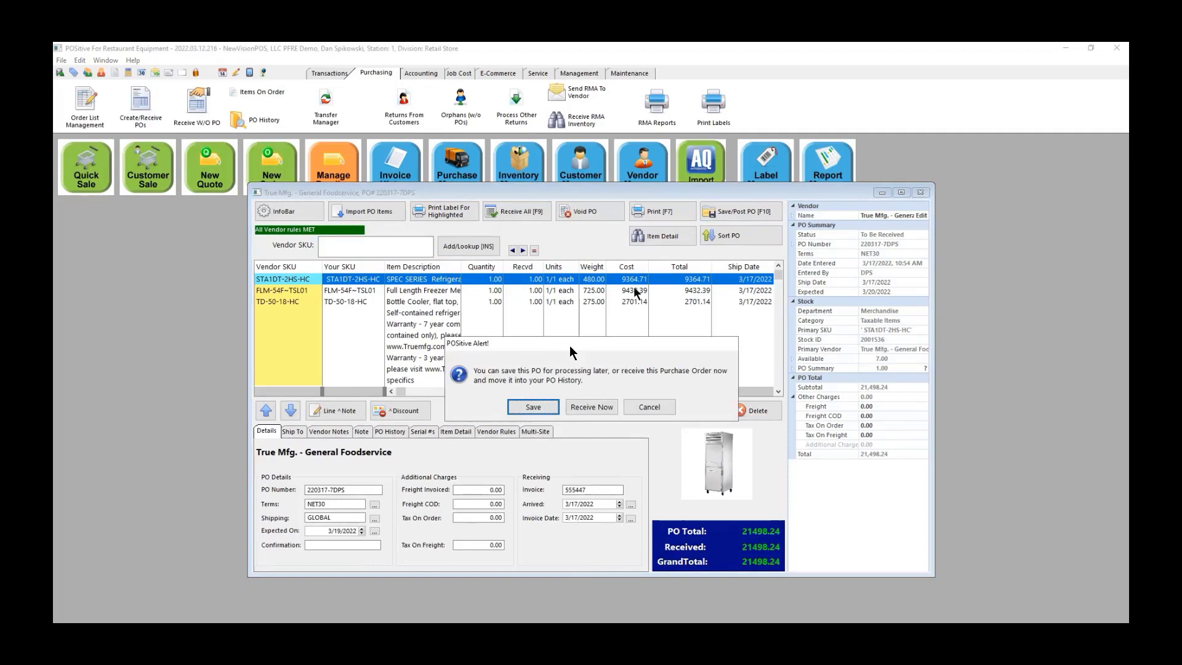
{"action": "left_click", "coordinate": [590, 407]}
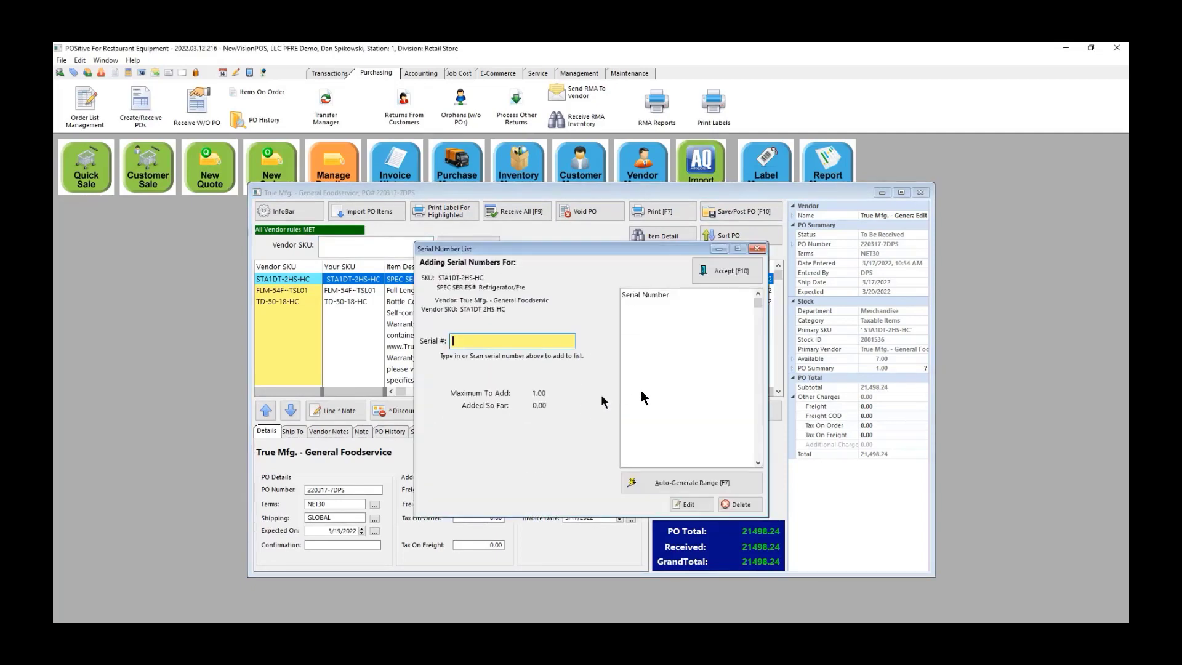
{"action": "left_click", "coordinate": [728, 270]}
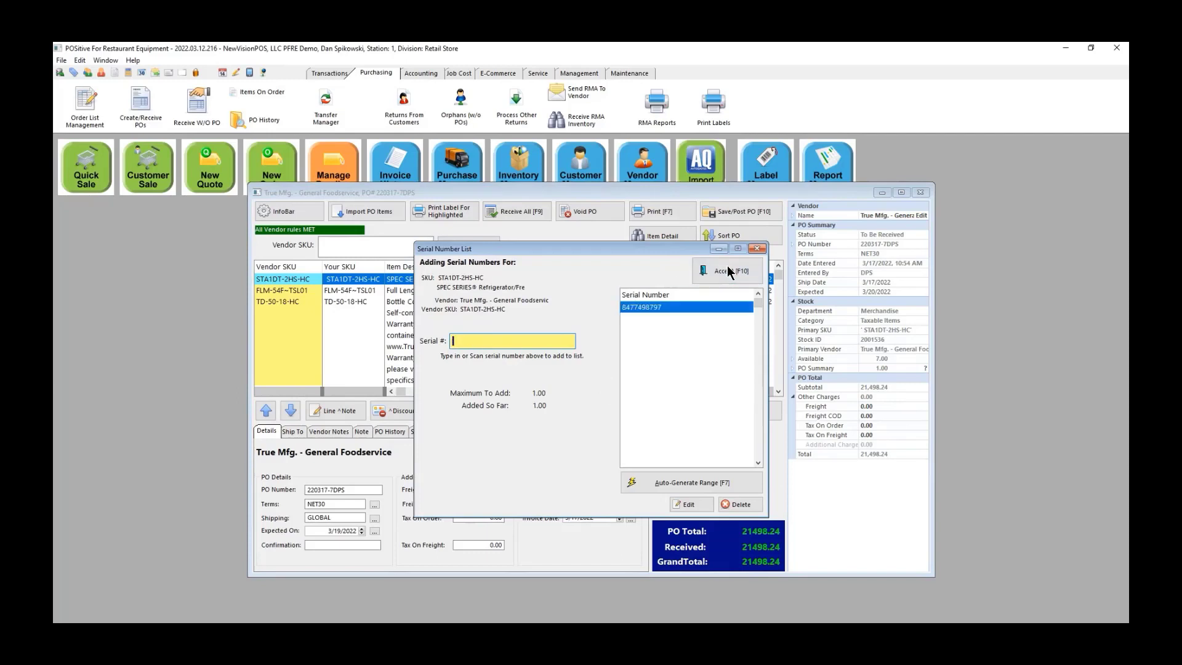
{"action": "left_click", "coordinate": [728, 270]}
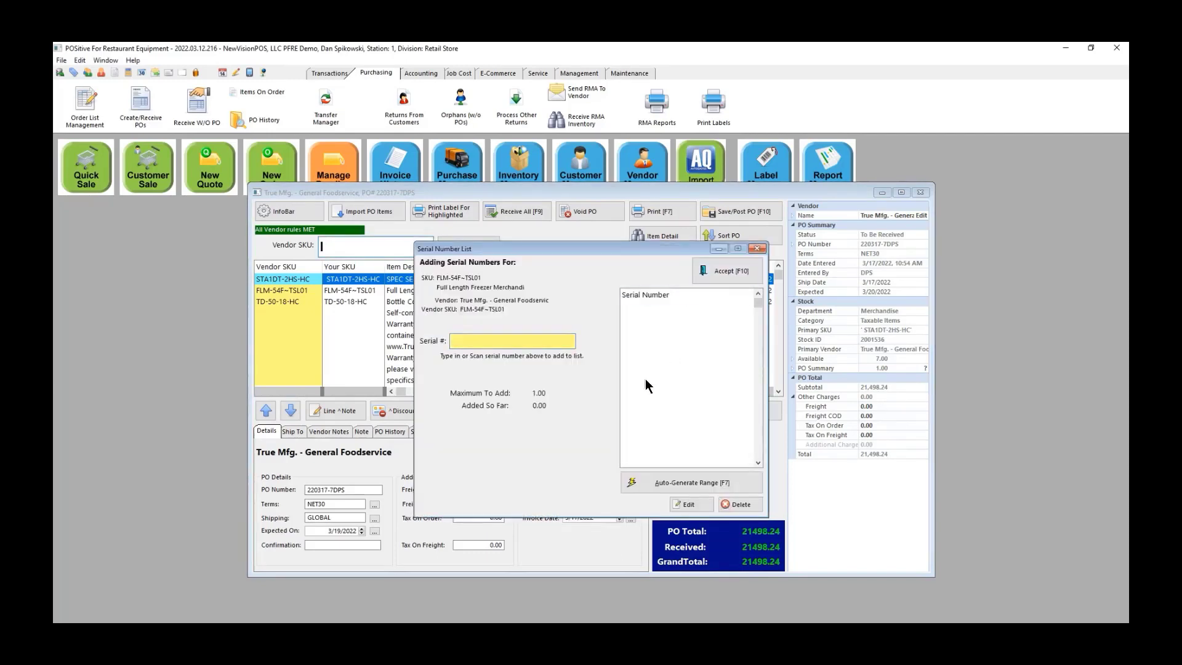
Step: Record freezer merchandiser serial 85545467 and accept to reach the Orders Arrived summary
{"action": "type", "text": "4646575676"}
{"action": "key", "text": "BackSpace"}
{"action": "key", "text": "BackSpace"}
{"action": "key", "text": "BackSpace"}
{"action": "key", "text": "BackSpace"}
{"action": "key", "text": "BackSpace"}
{"action": "key", "text": "BackSpace"}
{"action": "key", "text": "BackSpace"}
{"action": "key", "text": "BackSpace"}
{"action": "key", "text": "BackSpace"}
{"action": "key", "text": "BackSpace"}
{"action": "left_click", "coordinate": [494, 341]}
{"action": "type", "text": "85545467"}
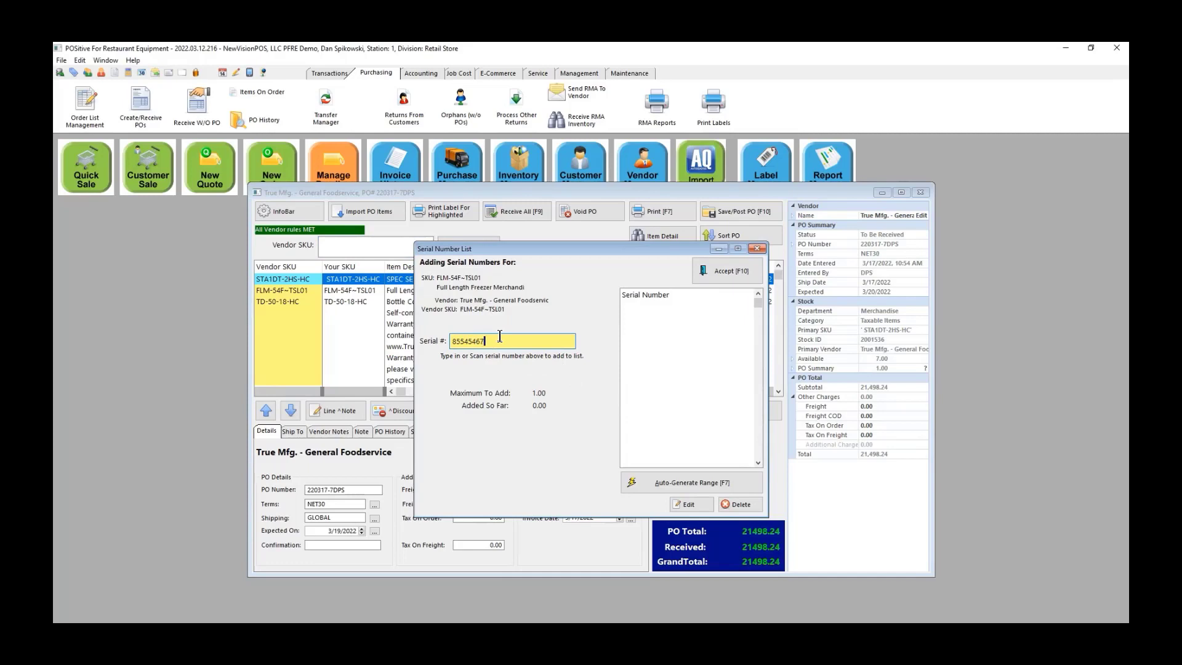
{"action": "left_click", "coordinate": [725, 272]}
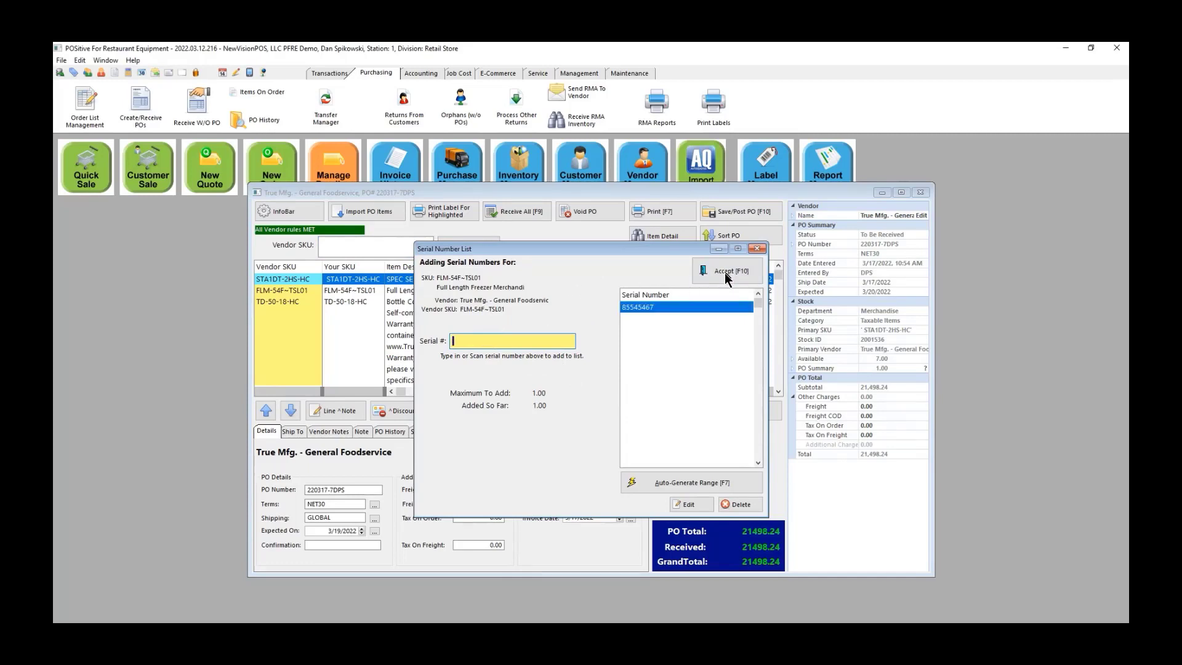
{"action": "left_click", "coordinate": [745, 277]}
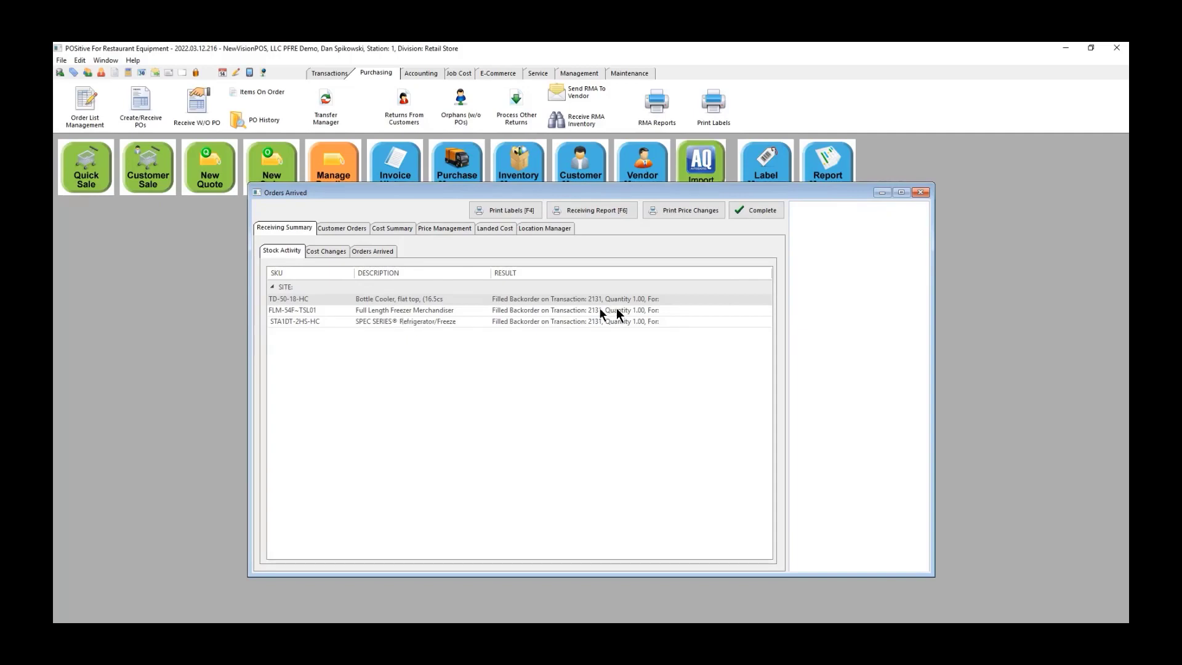
Step: Review location stock, then complete True Mfg. order 220317-7DPS and acknowledge the received message
{"action": "left_click", "coordinate": [561, 230]}
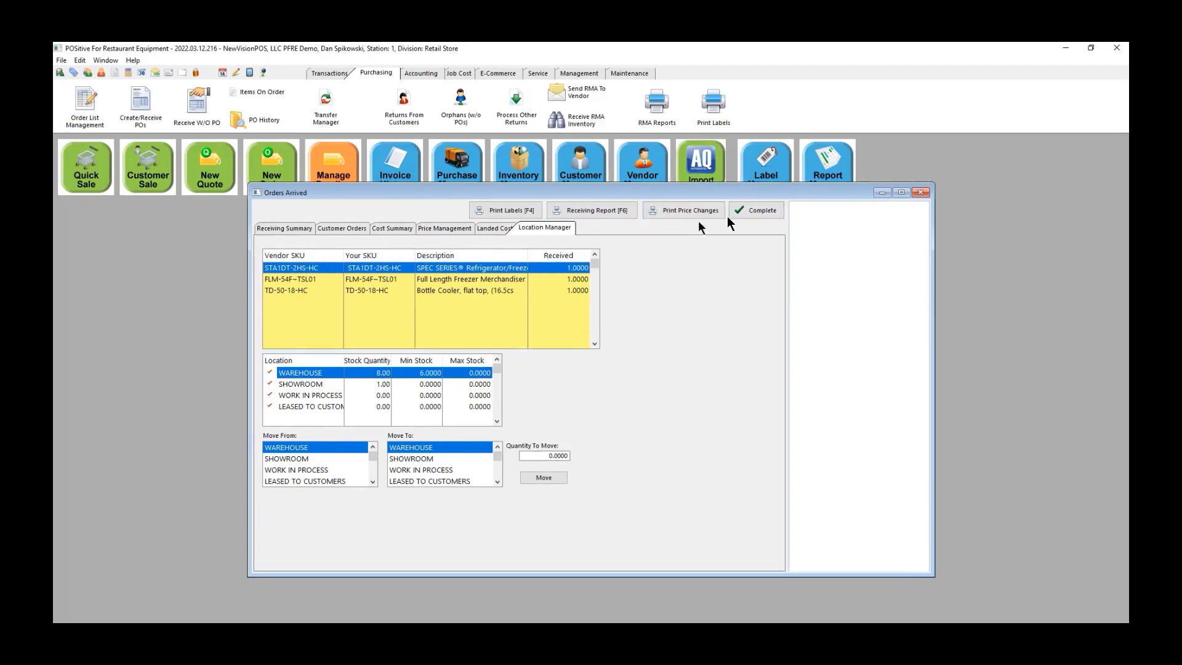
{"action": "left_click", "coordinate": [767, 209]}
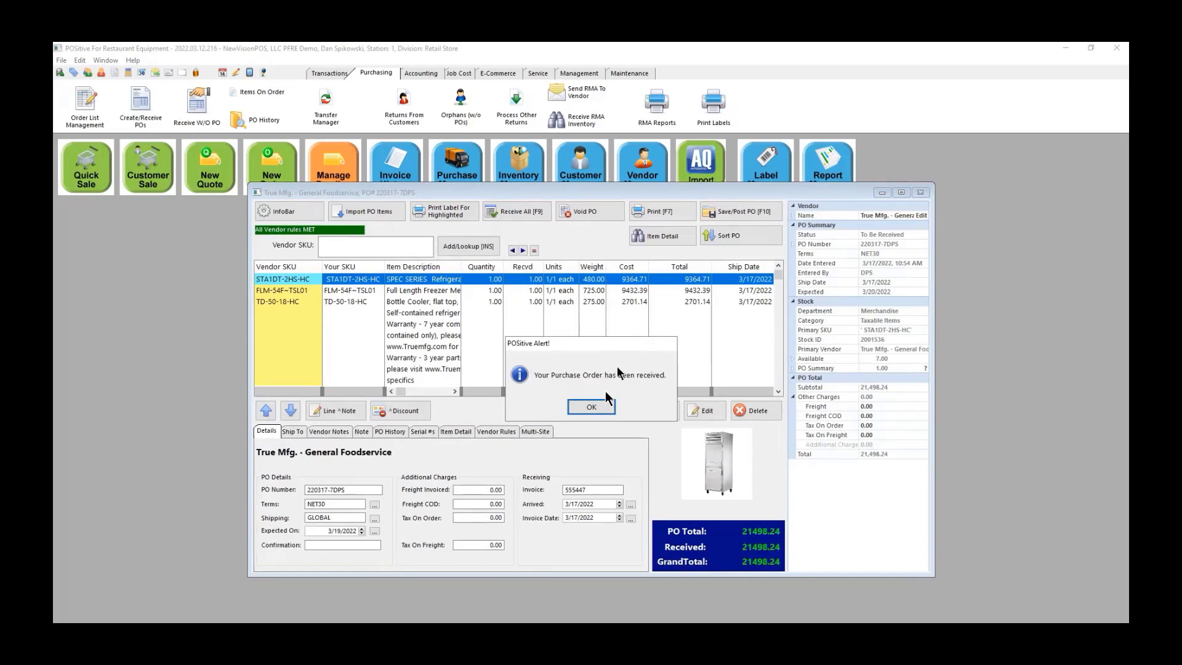
{"action": "left_click", "coordinate": [591, 407]}
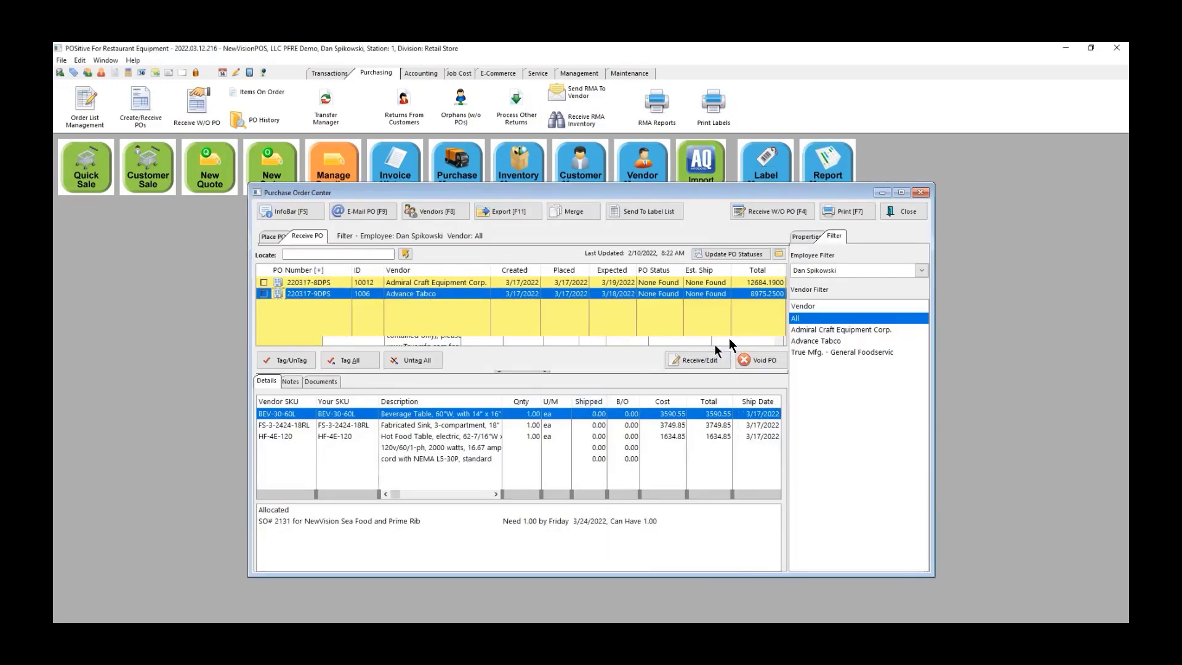
Step: Open the Advance Tabco order, enter vendor invoice 55467 and receive all its lines
{"action": "left_click", "coordinate": [698, 362]}
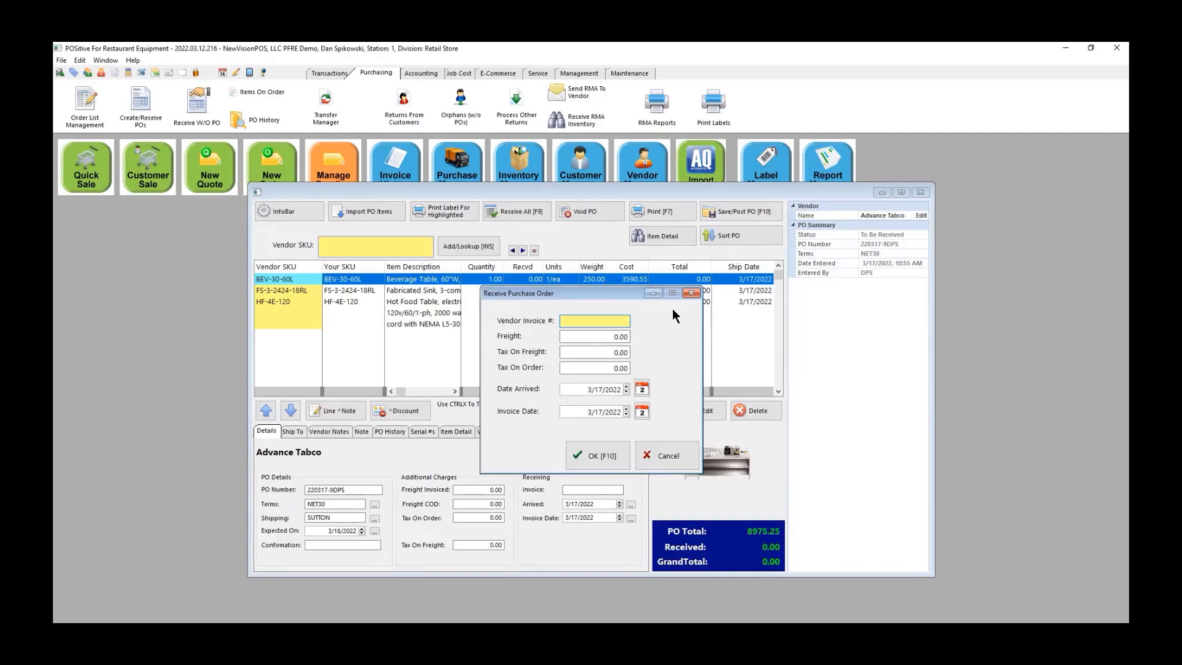
{"action": "type", "text": "55467"}
{"action": "left_click", "coordinate": [597, 454]}
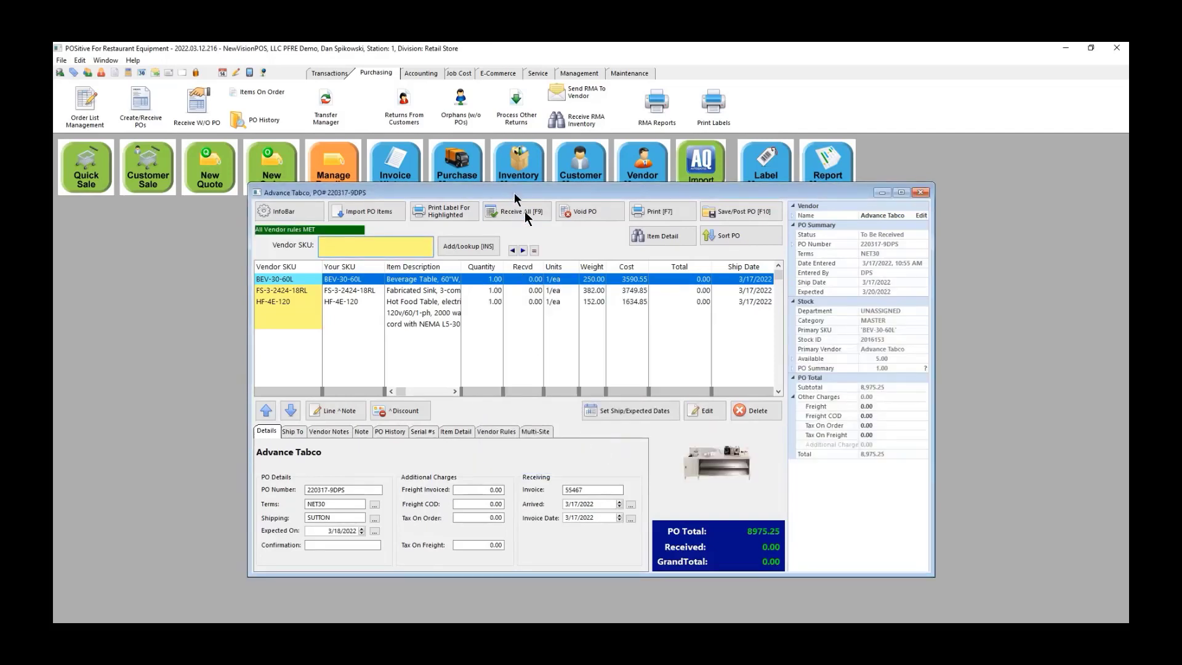
{"action": "left_click", "coordinate": [527, 215]}
{"action": "left_click", "coordinate": [560, 406]}
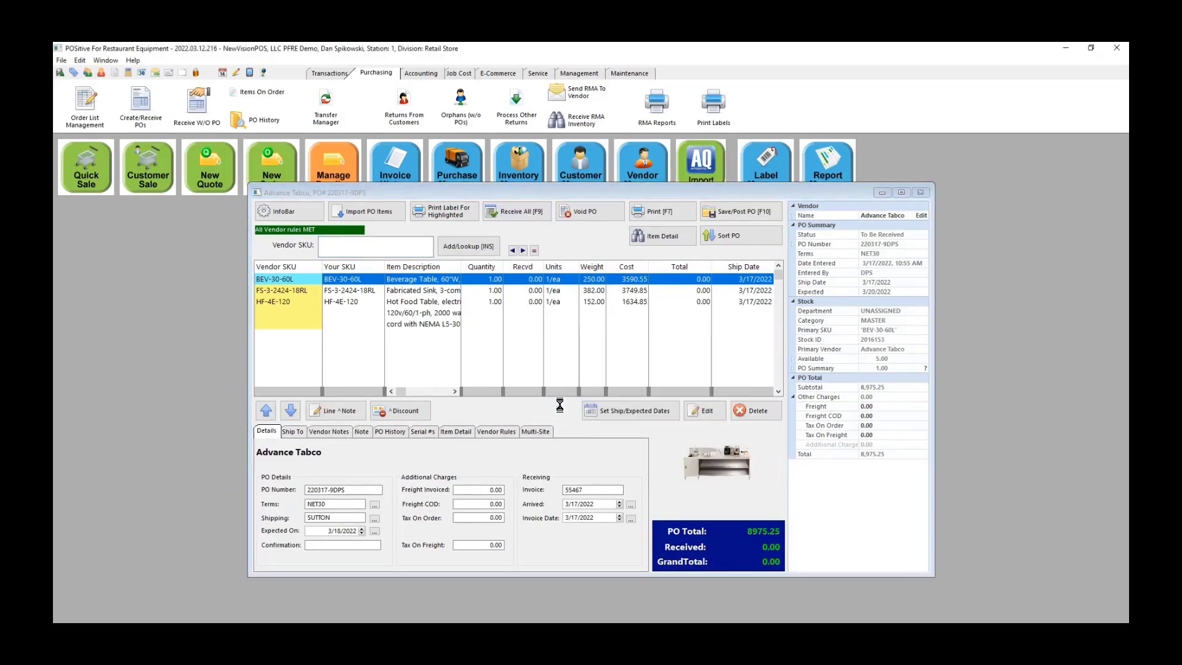
Step: Post, receive and complete Advance Tabco order 220317-9DPS (8,975.25)
{"action": "left_click", "coordinate": [748, 212]}
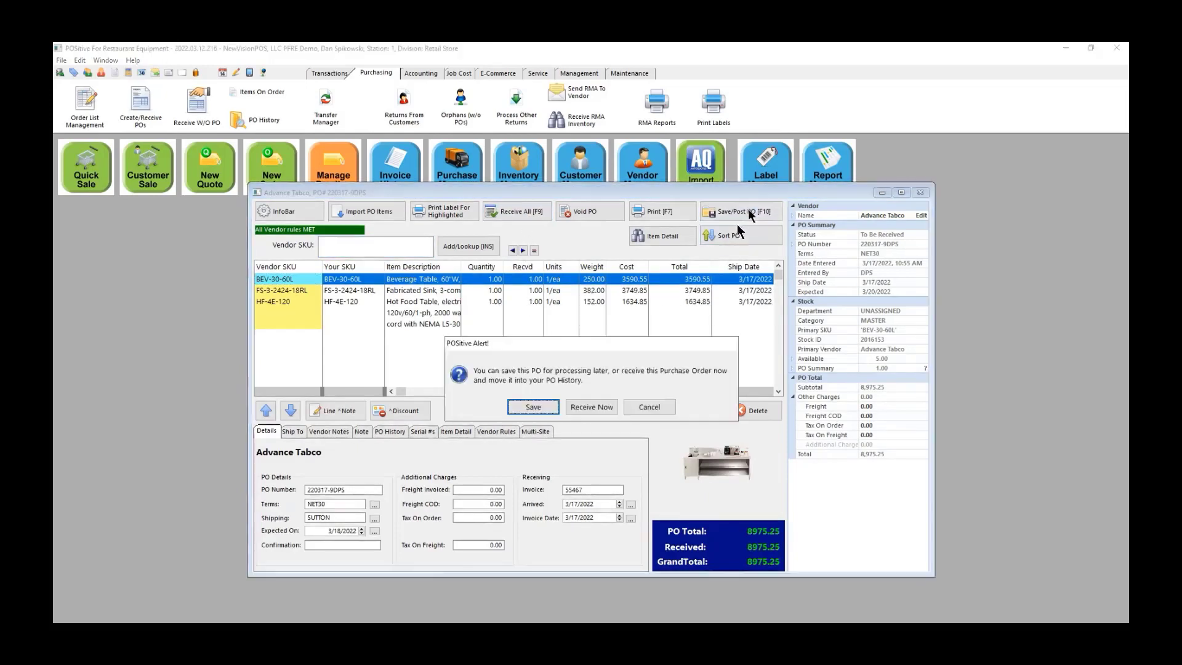
{"action": "left_click", "coordinate": [591, 406]}
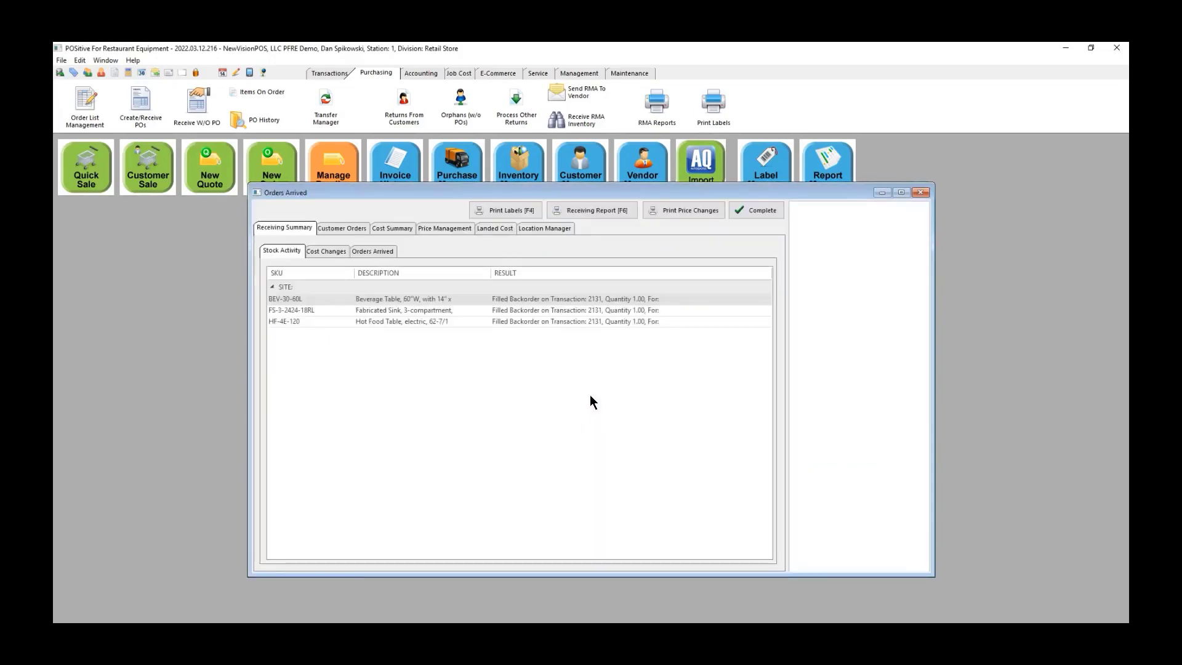
{"action": "left_click", "coordinate": [767, 209]}
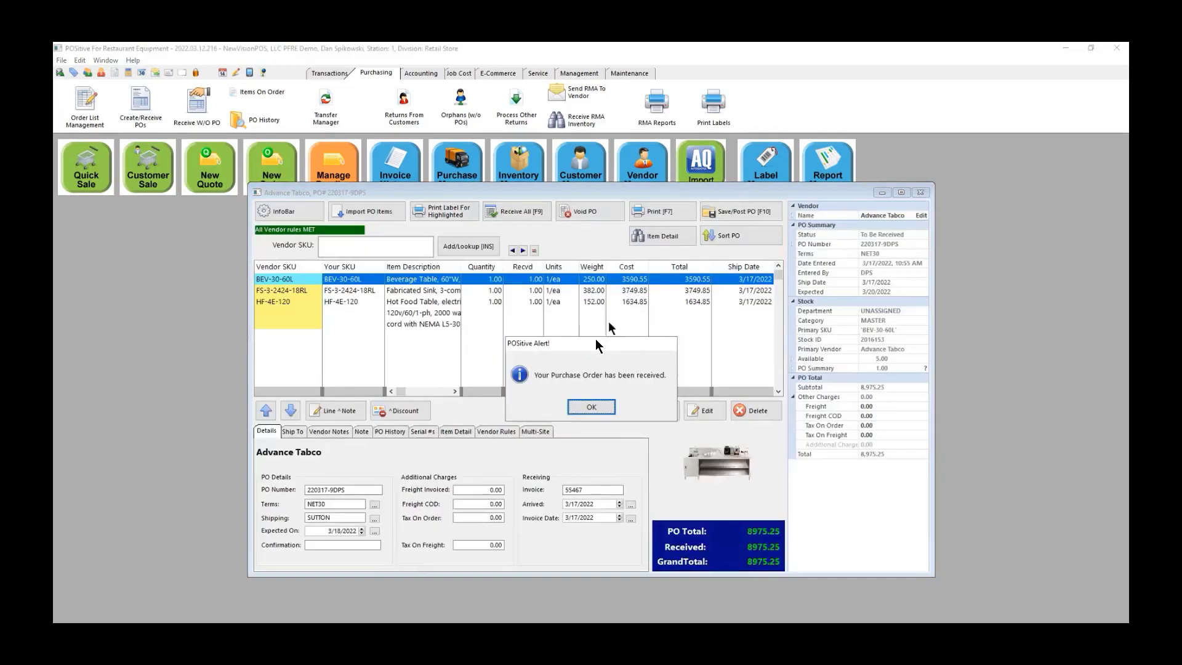
{"action": "left_click", "coordinate": [590, 407]}
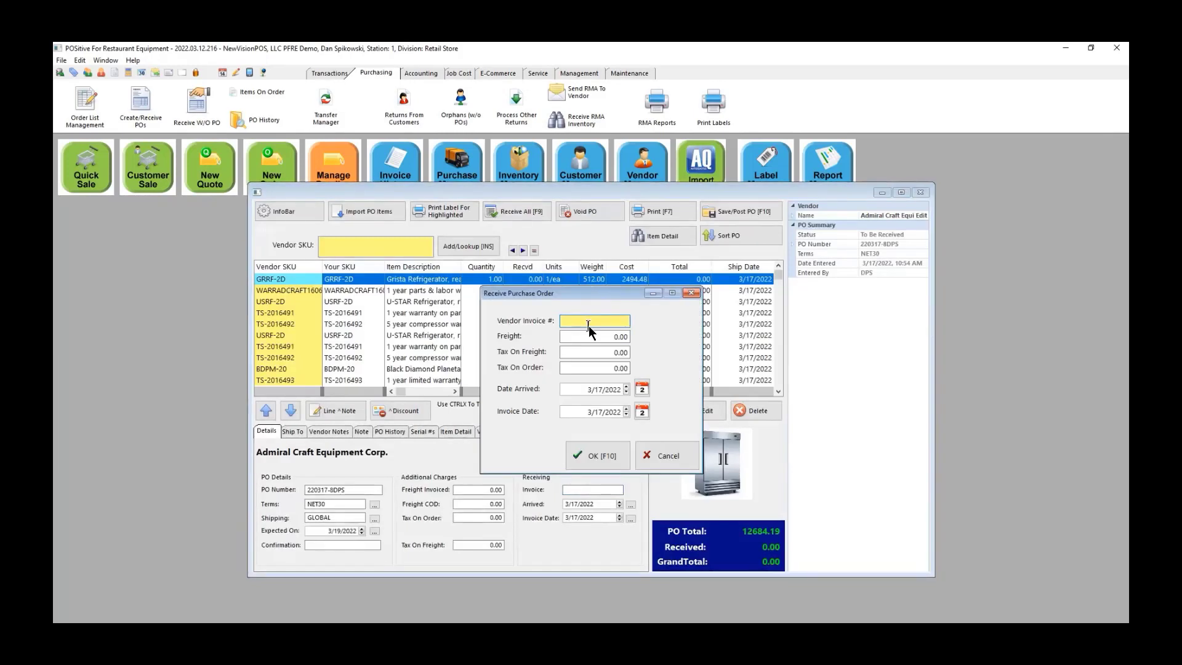
Step: Enter vendor invoice 9797 on Admiral Craft 220317-8DPS, receive all lines (12,684.19), post, and receive now
{"action": "type", "text": "979797"}
{"action": "left_click", "coordinate": [597, 454]}
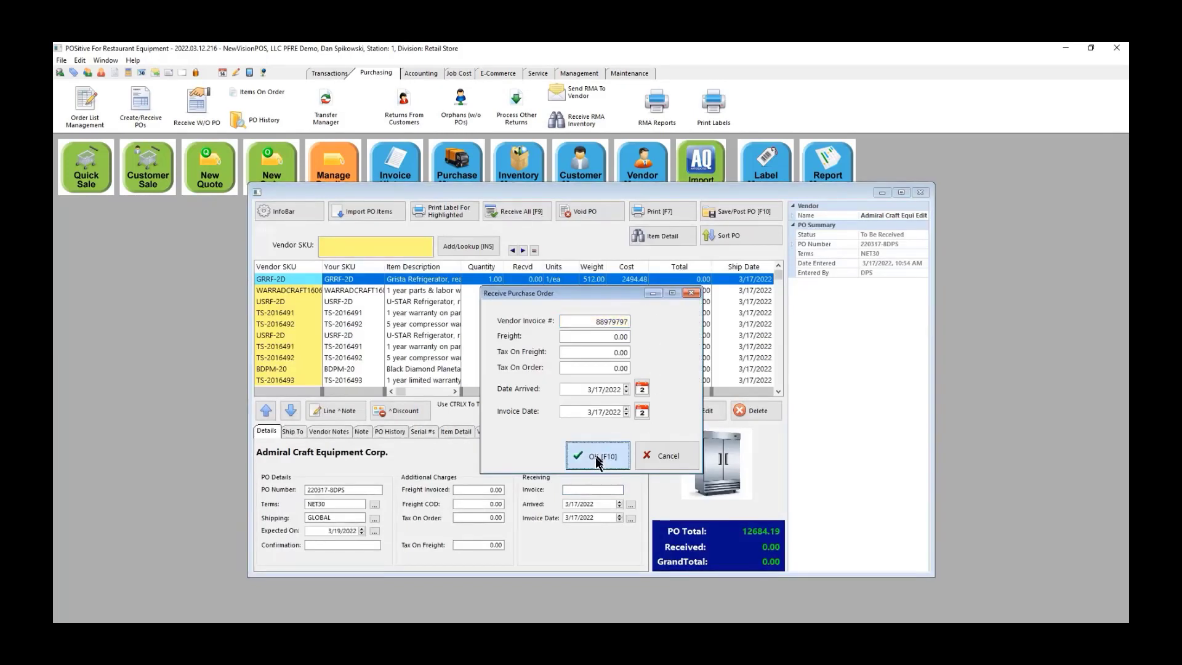
{"action": "left_click", "coordinate": [512, 214]}
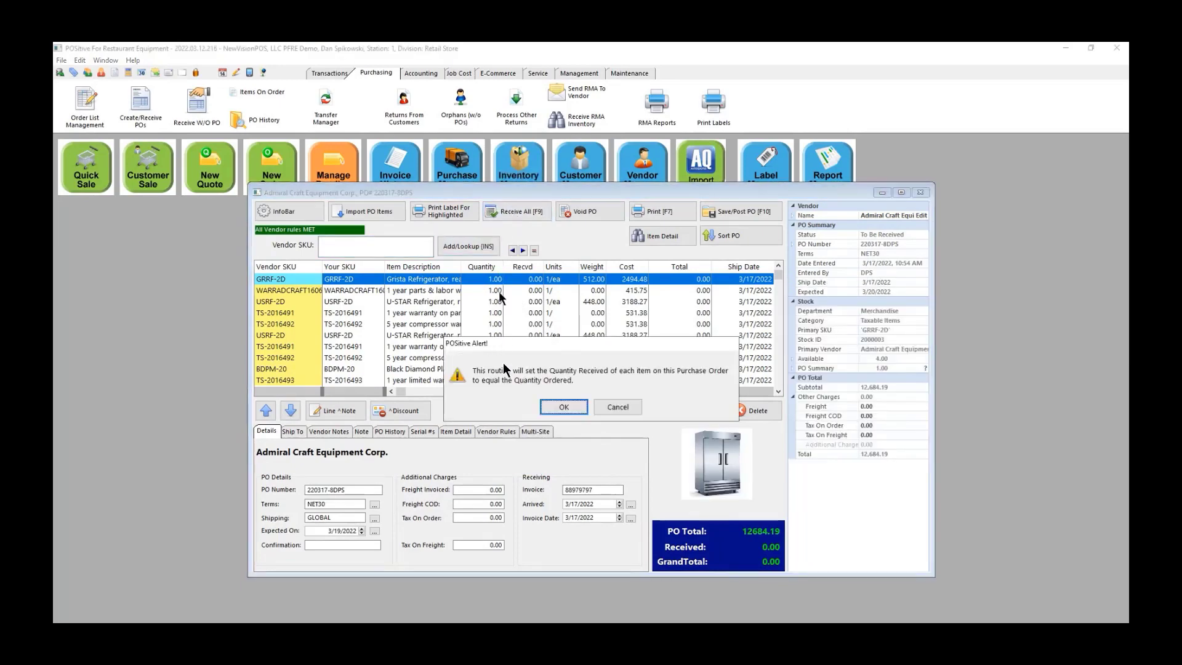
{"action": "left_click", "coordinate": [560, 408]}
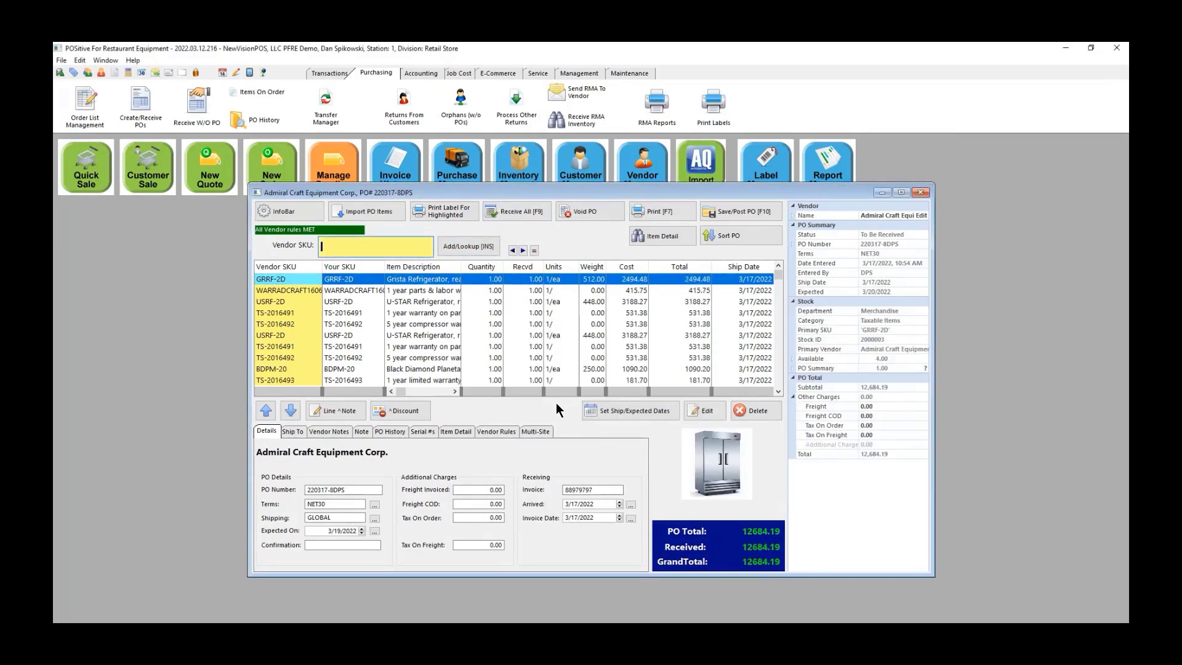
{"action": "left_click", "coordinate": [742, 211]}
{"action": "left_click", "coordinate": [592, 407]}
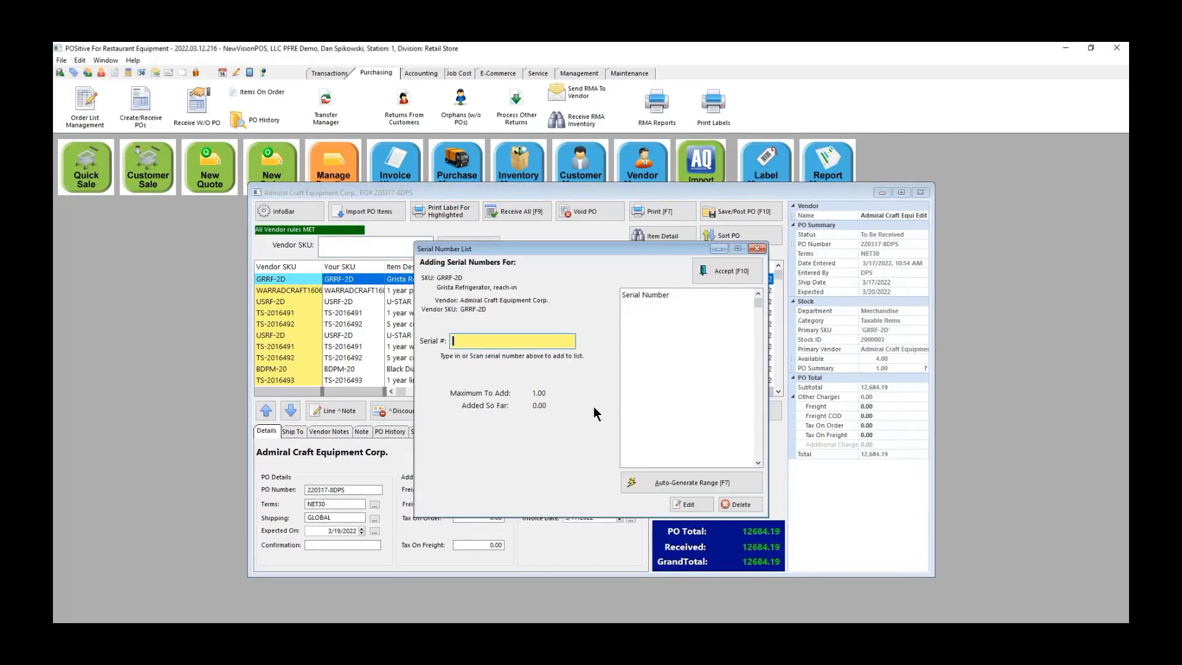
Step: Record serial 56467 for the Grista refrigerator and accept it
{"action": "type", "text": "56467"}
{"action": "left_click", "coordinate": [688, 505]}
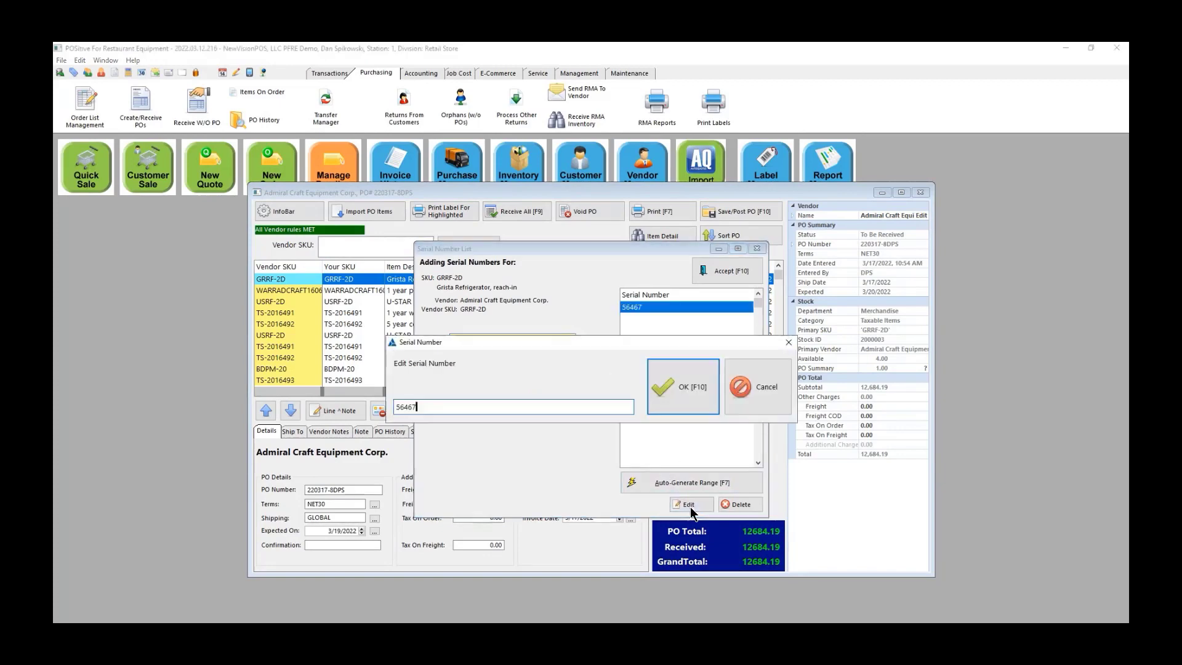
{"action": "left_click", "coordinate": [689, 386]}
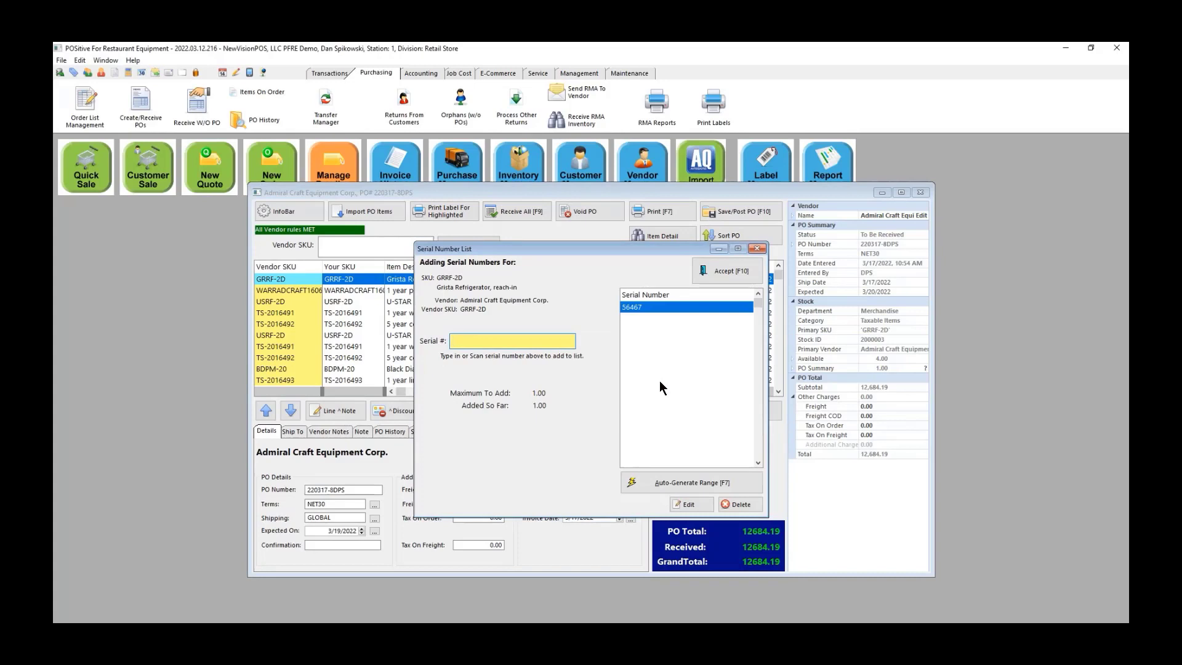
{"action": "type", "text": "56546676"}
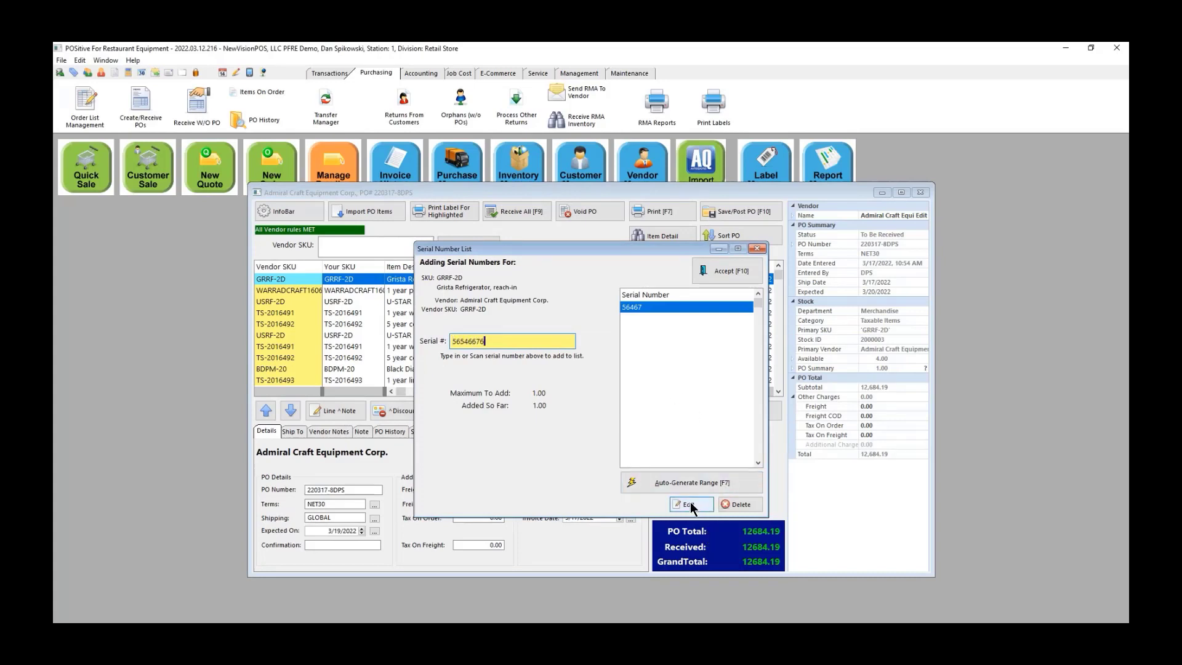
{"action": "key", "text": "Return"}
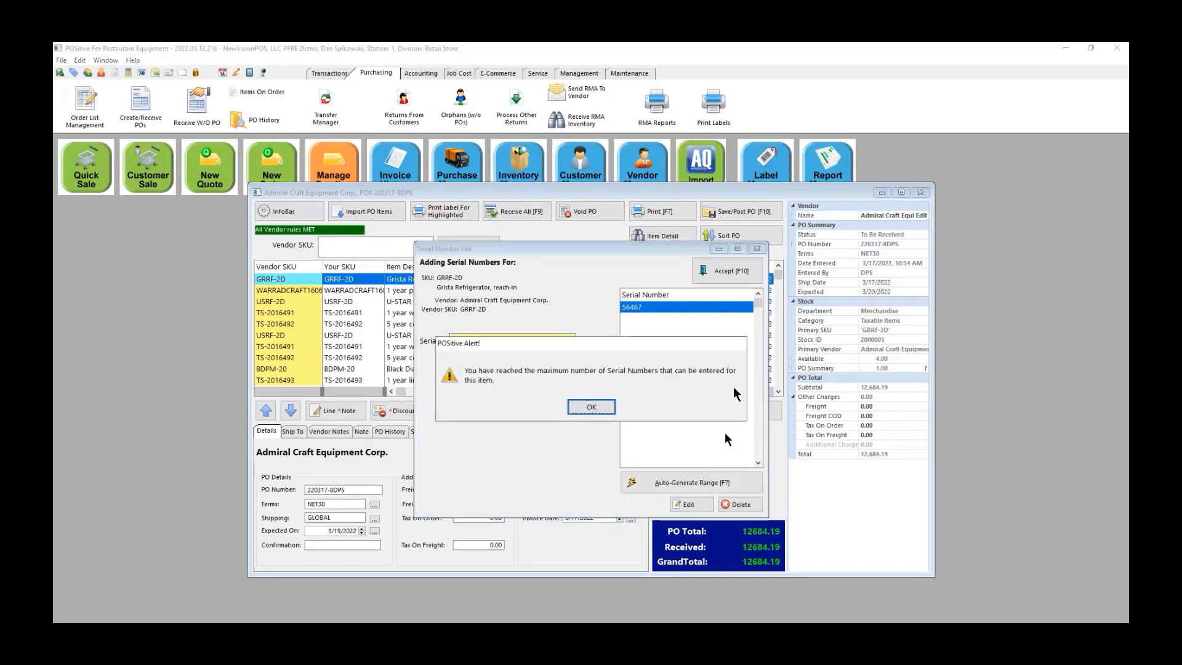
{"action": "left_click", "coordinate": [589, 405]}
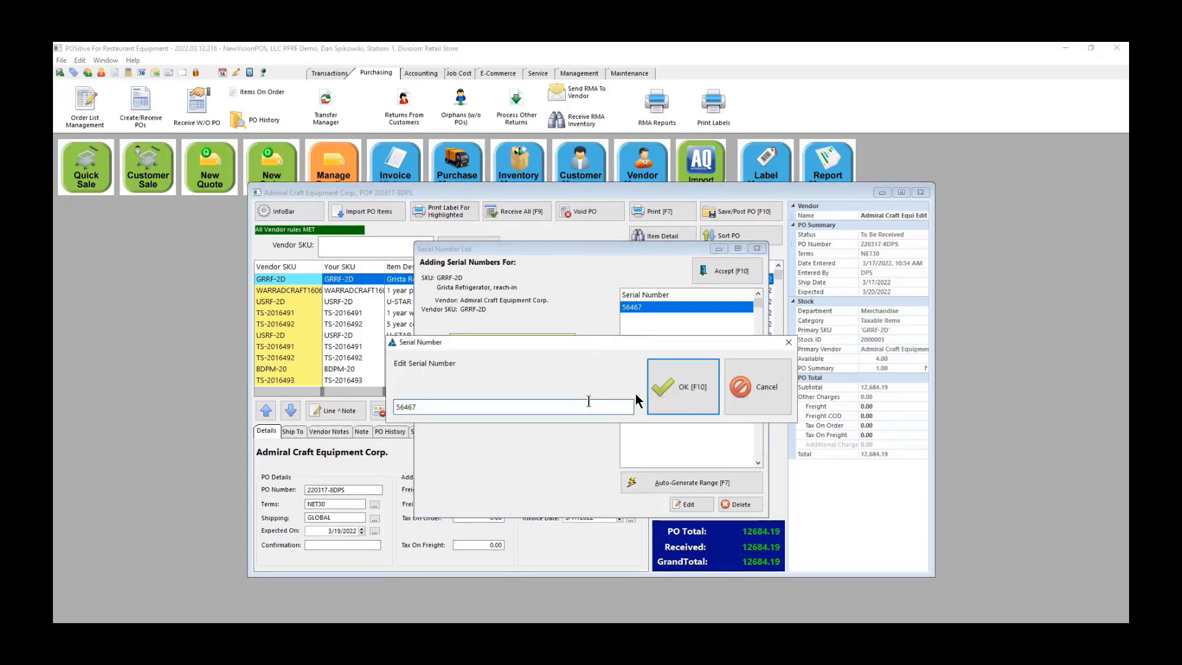
{"action": "left_click", "coordinate": [687, 393]}
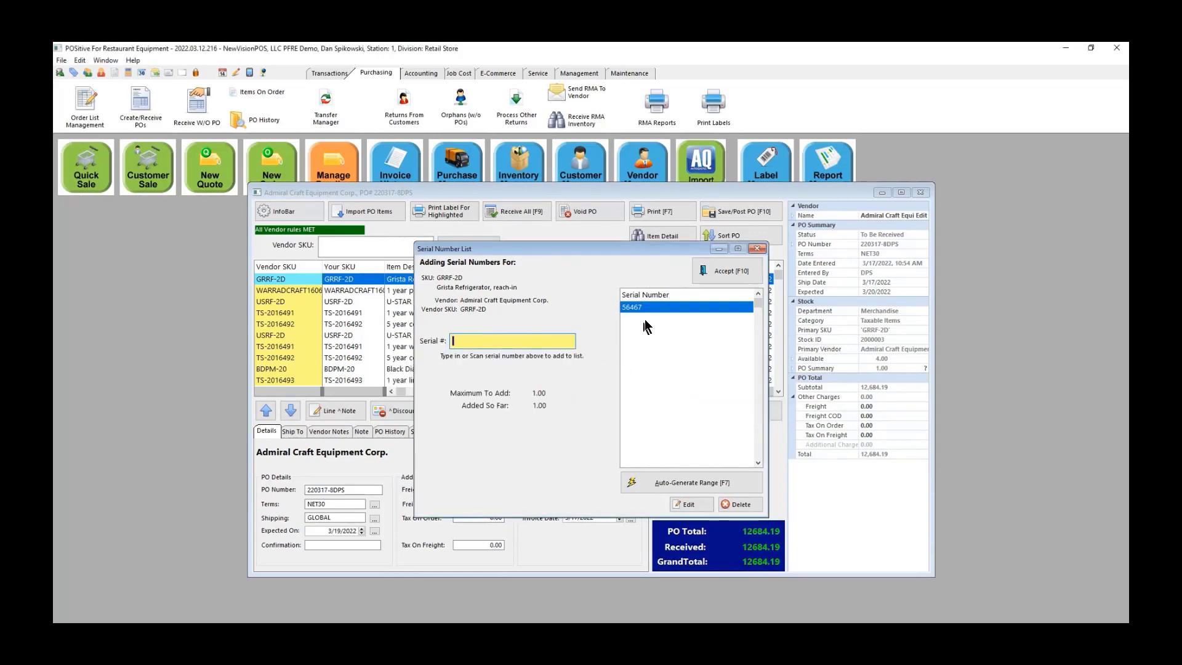
{"action": "left_click", "coordinate": [727, 268]}
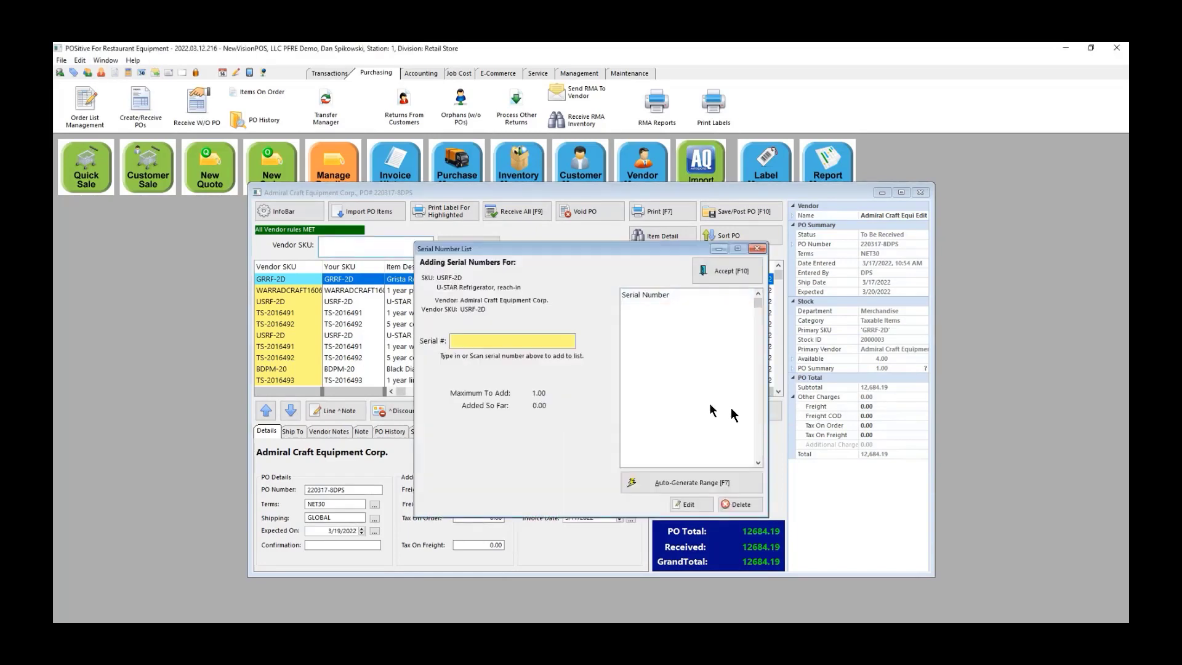
Step: Record serial 454654657 for the next refrigerator unit and accept it
{"action": "type", "text": "544654657"}
{"action": "key", "text": "BackSpace"}
{"action": "key", "text": "BackSpace"}
{"action": "key", "text": "BackSpace"}
{"action": "key", "text": "BackSpace"}
{"action": "key", "text": "BackSpace"}
{"action": "key", "text": "BackSpace"}
{"action": "key", "text": "BackSpace"}
{"action": "key", "text": "BackSpace"}
{"action": "key", "text": "BackSpace"}
{"action": "left_click", "coordinate": [470, 343]}
{"action": "type", "text": "454654657"}
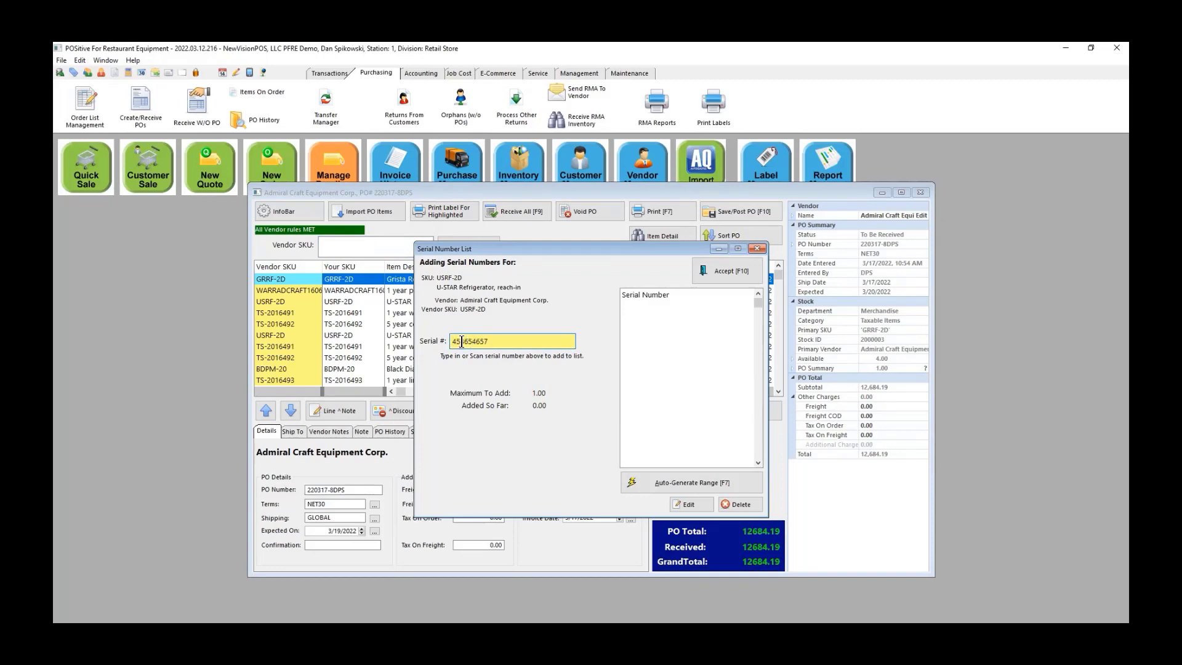
{"action": "left_click", "coordinate": [724, 269]}
{"action": "left_click", "coordinate": [725, 270]}
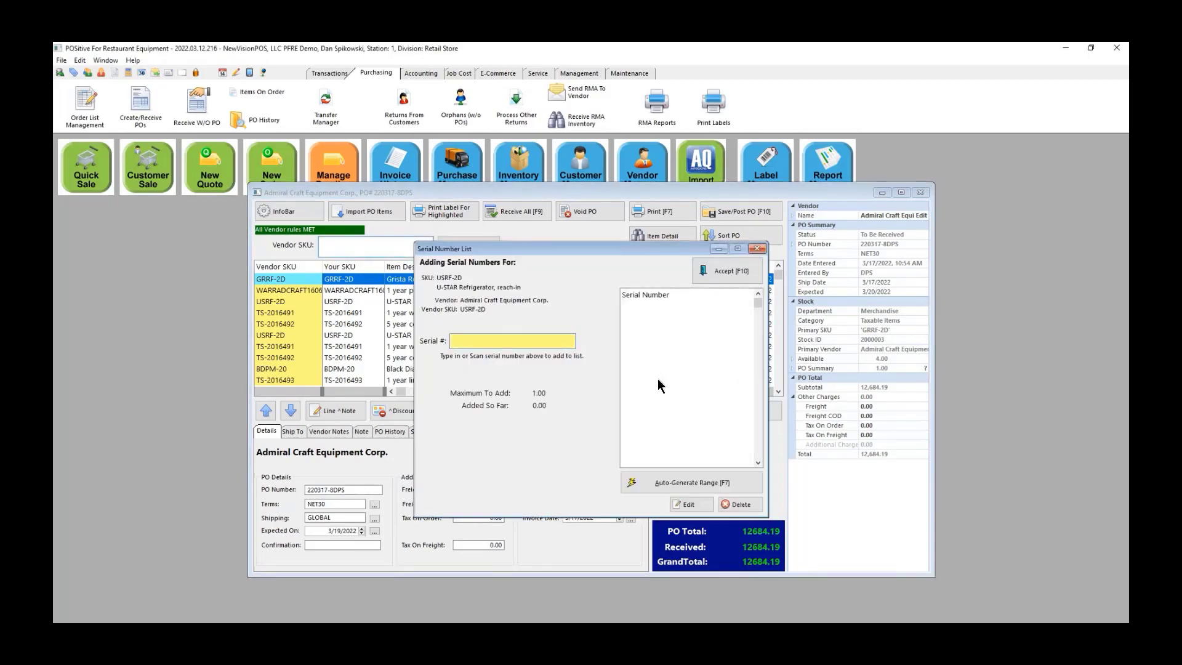
Step: Add serial 465465767 for the U-STAR refrigerator and accept to finish receiving
{"action": "left_click", "coordinate": [465, 340]}
{"action": "type", "text": "46565767"}
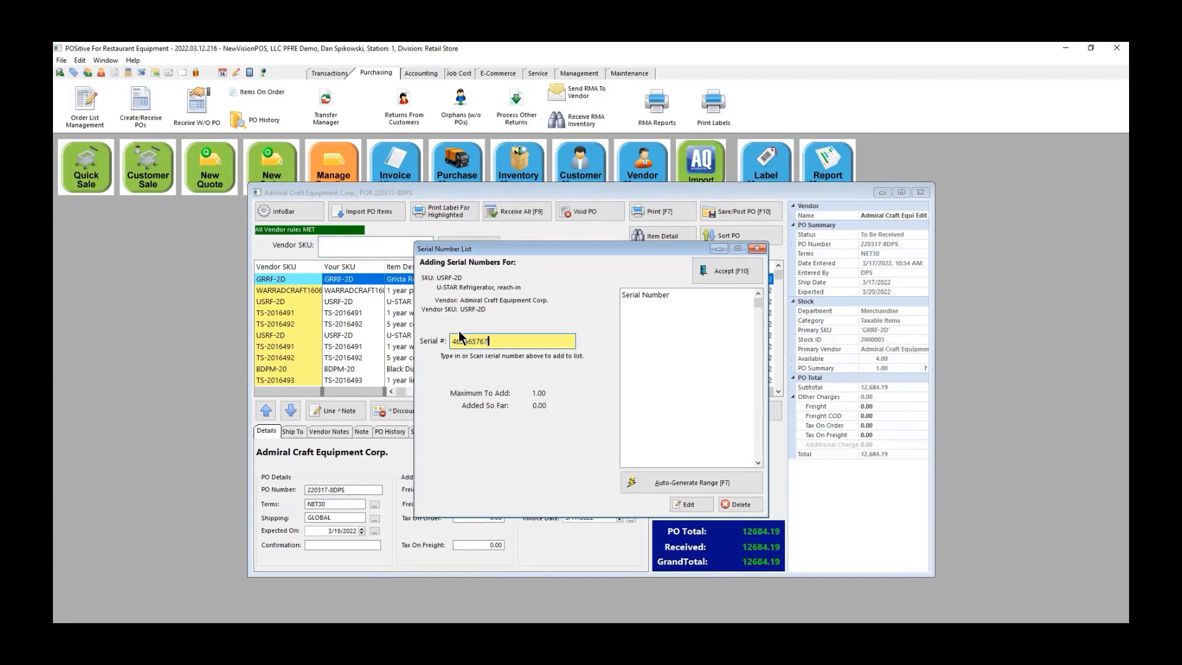
{"action": "left_click", "coordinate": [735, 271]}
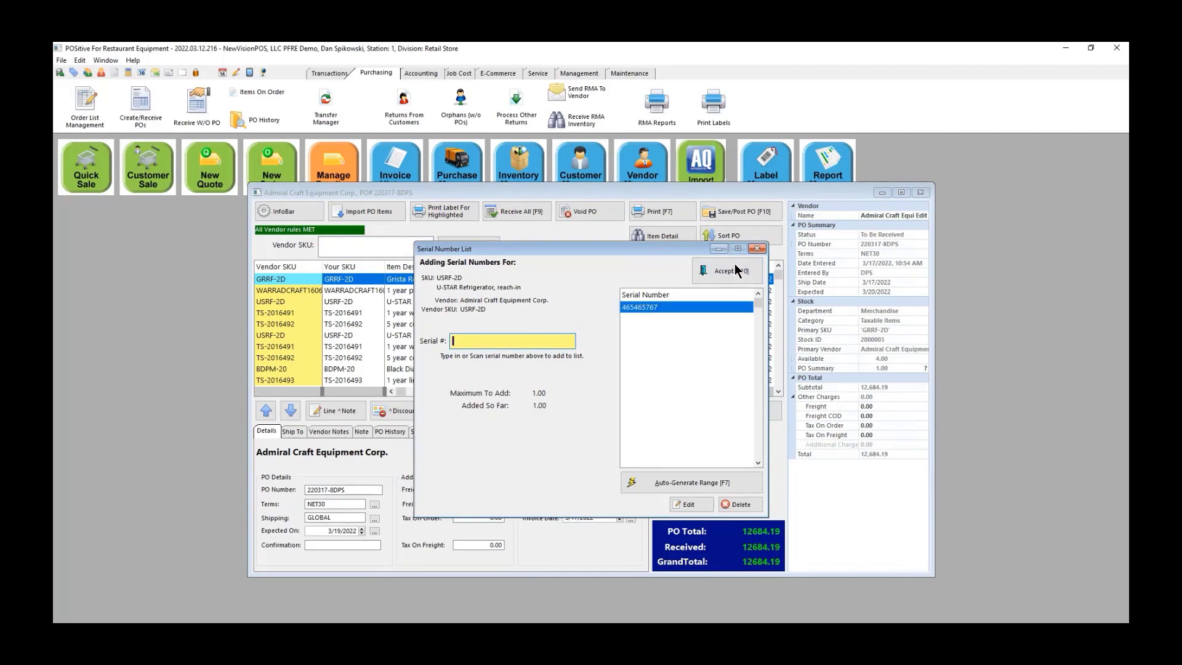
{"action": "left_click", "coordinate": [736, 271]}
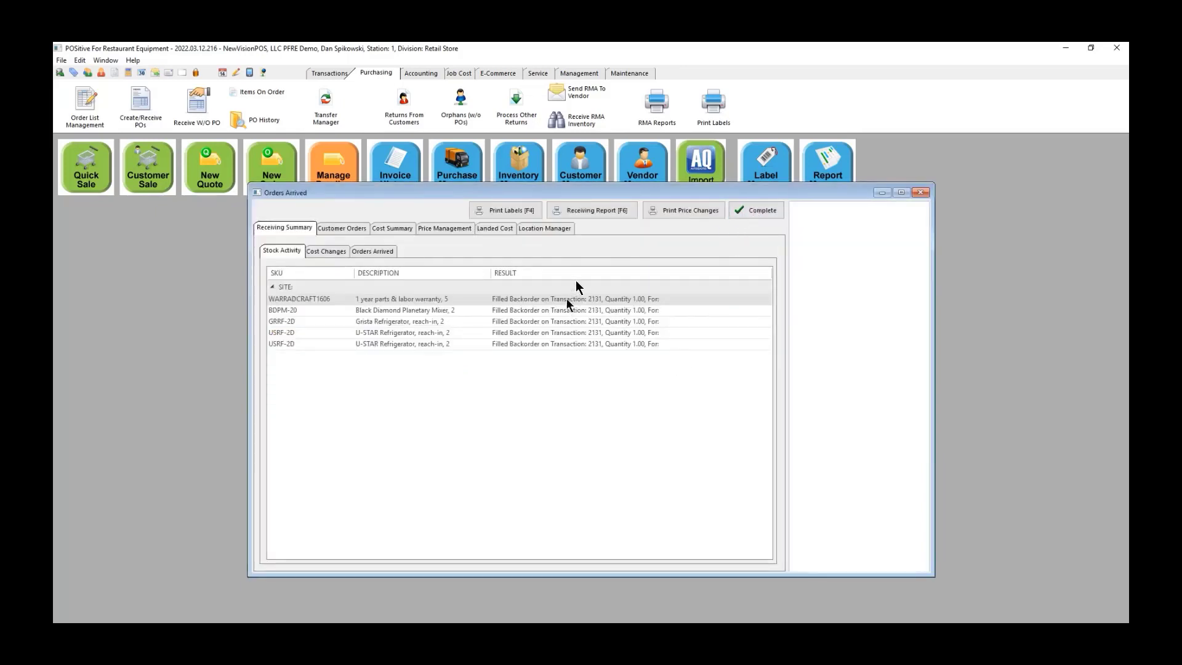
Step: Complete Admiral Craft order 220317-8DPS, acknowledge the received message, and close the Purchase Order Center
{"action": "left_click", "coordinate": [760, 210]}
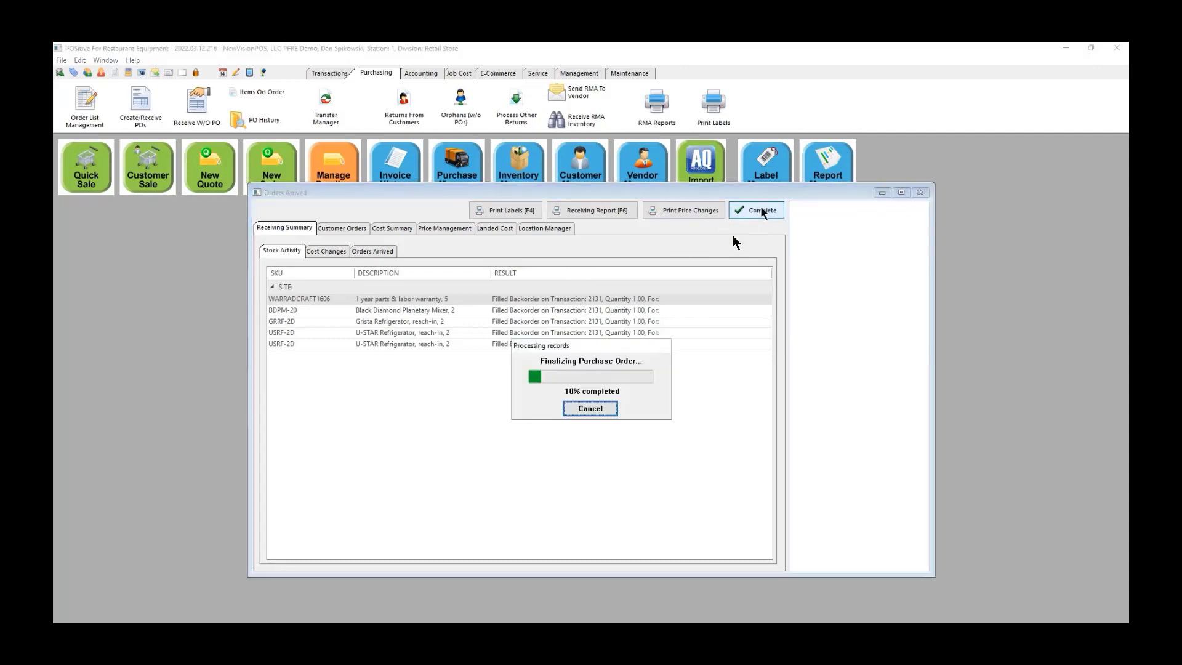
{"action": "left_click", "coordinate": [574, 407]}
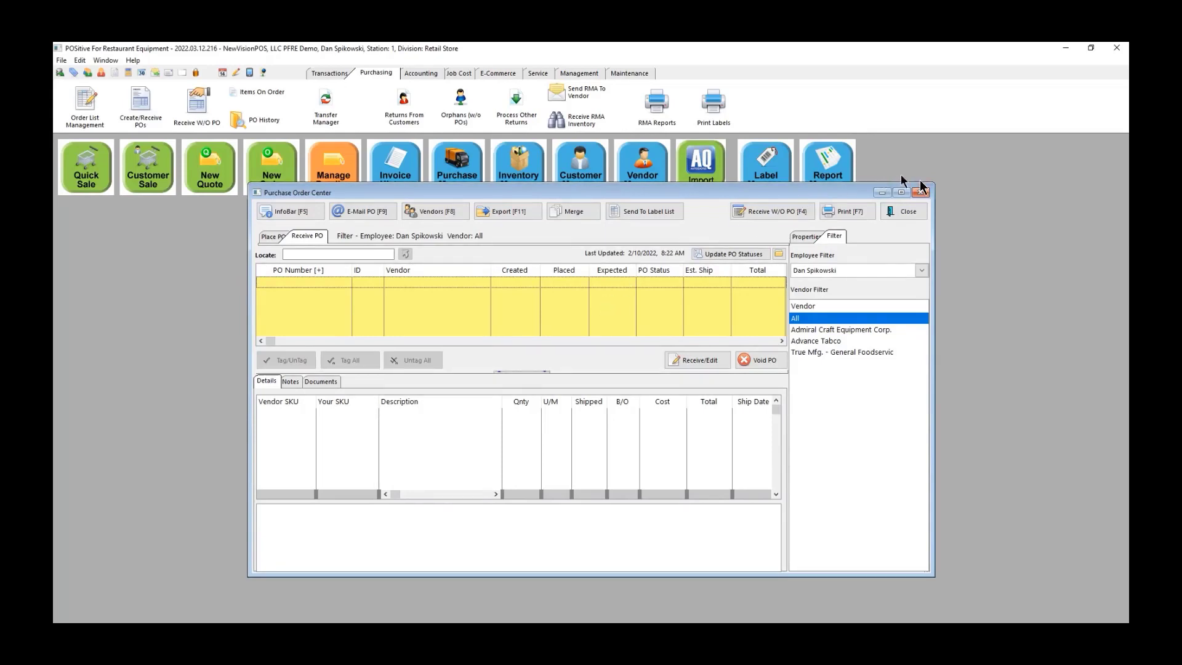
{"action": "left_click", "coordinate": [912, 213]}
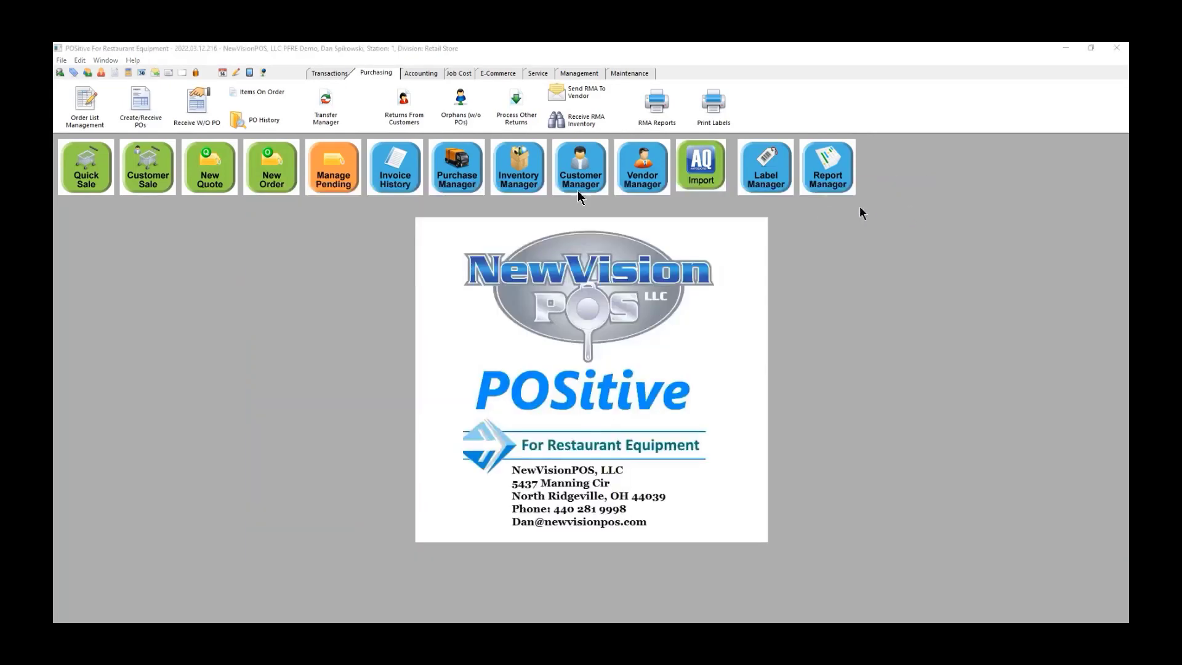
Step: From Accounting's AP Processing, open the purchase order history for Admiral Craft invoice 88979797
{"action": "left_click", "coordinate": [419, 73]}
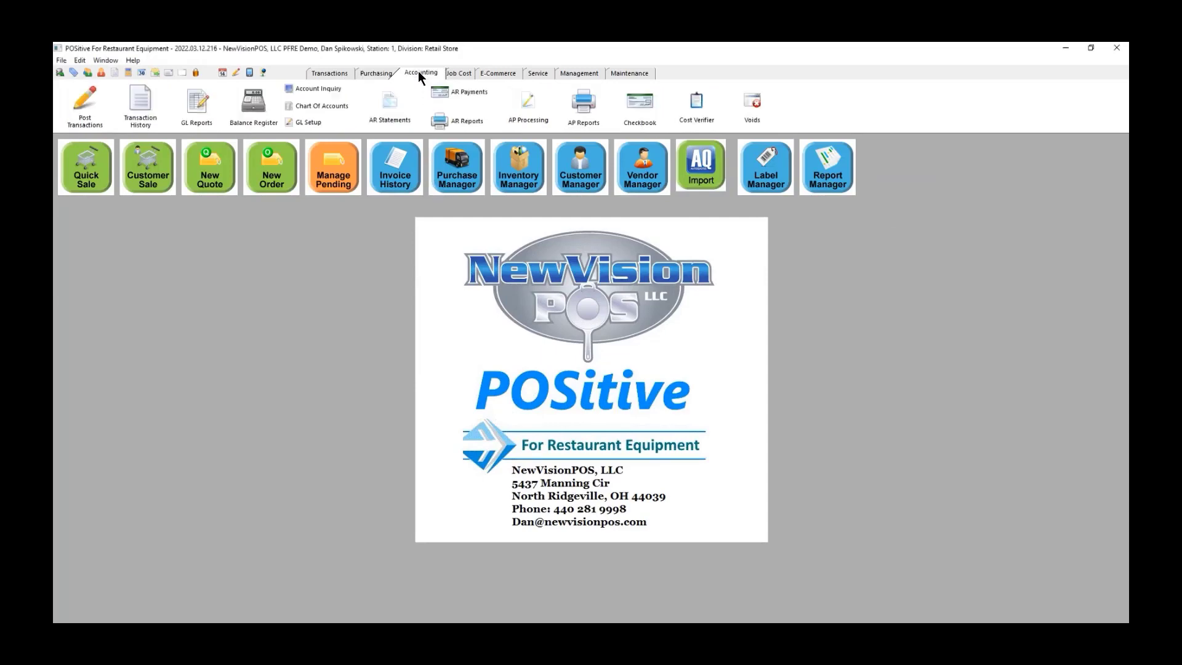
{"action": "left_click", "coordinate": [528, 99]}
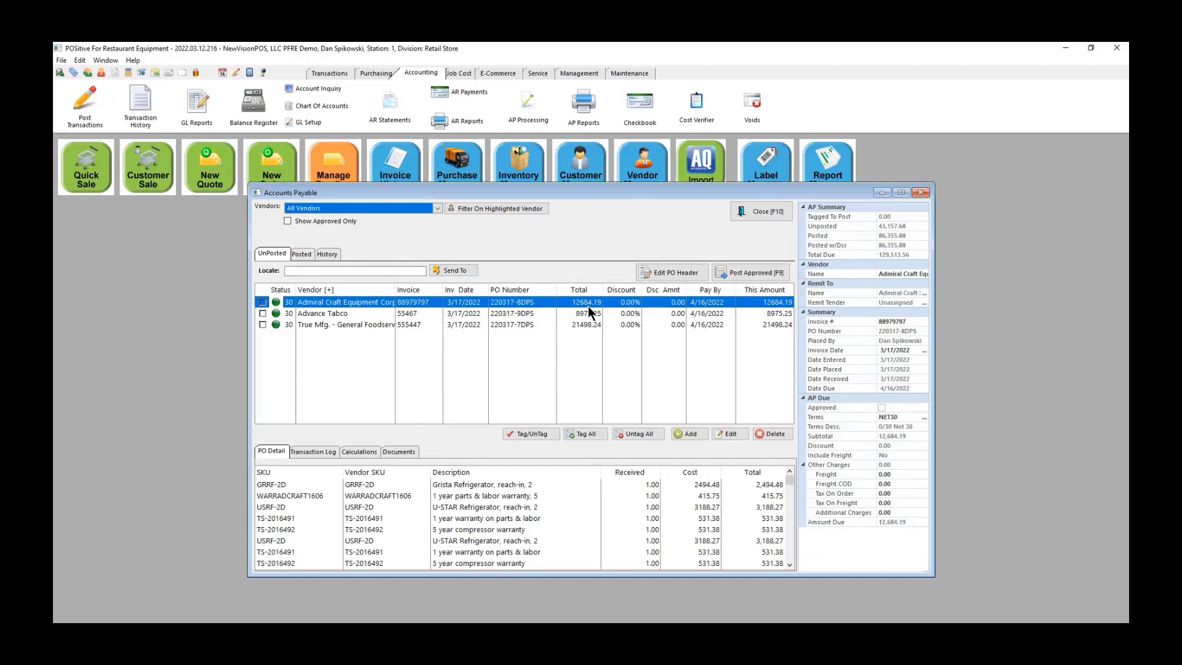
{"action": "left_click", "coordinate": [730, 436]}
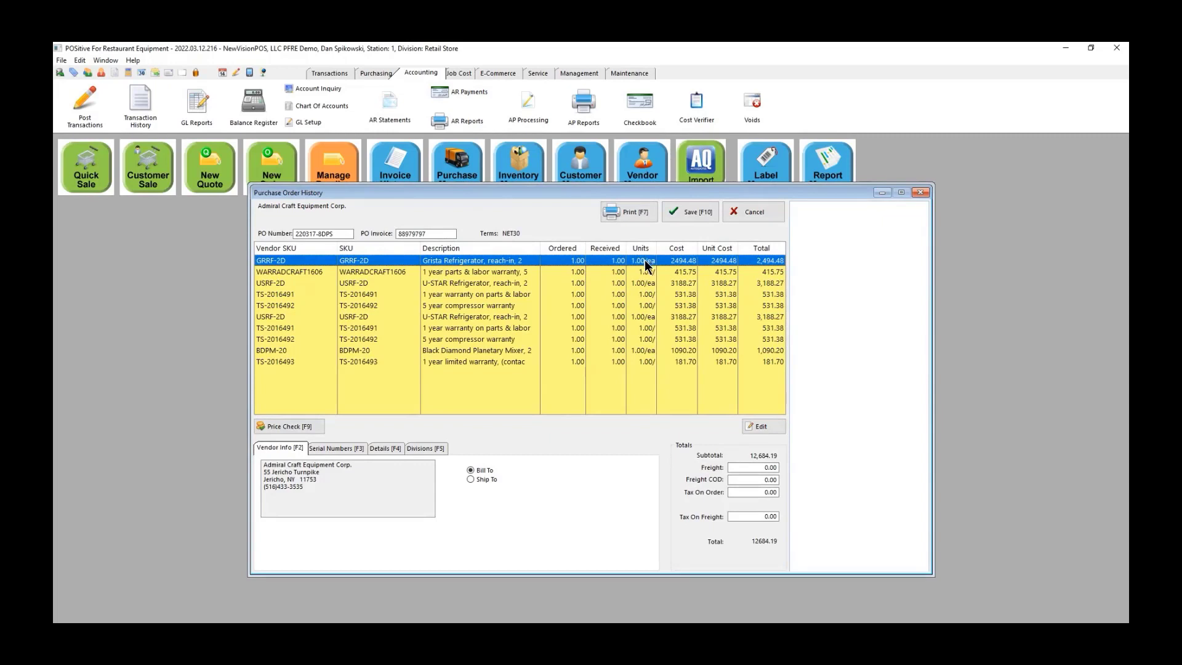
Step: Verify the Grista refrigerator line cost of 2494.48 and save the Admiral Craft purchase order history
{"action": "left_click", "coordinate": [762, 426]}
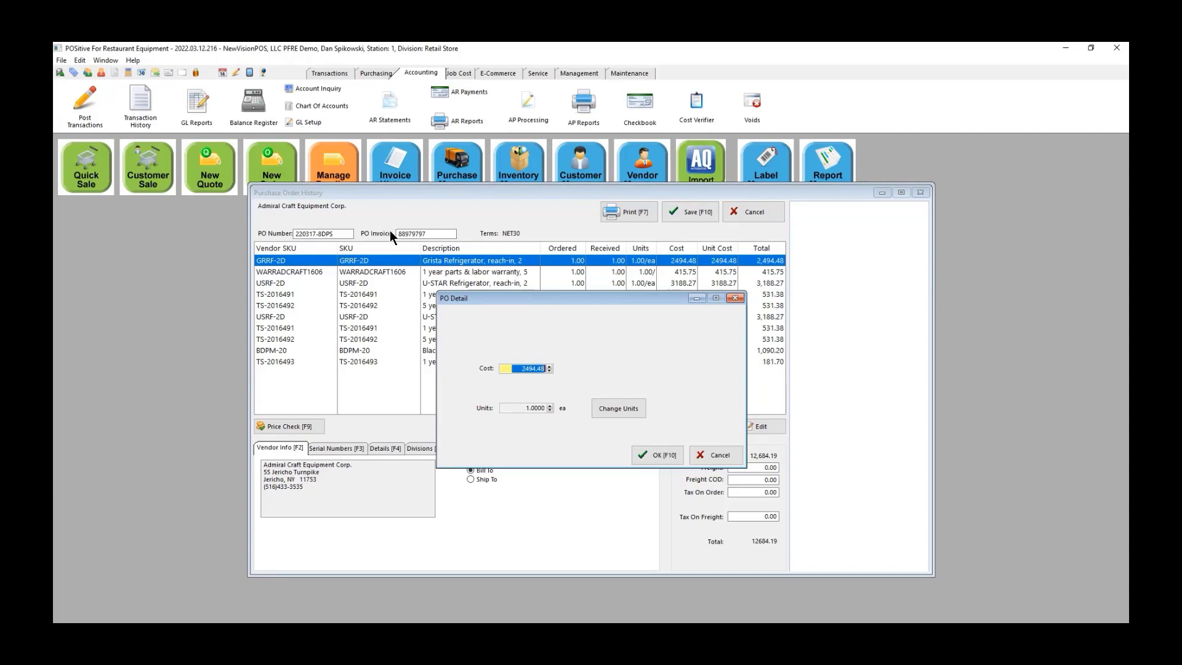
{"action": "left_click", "coordinate": [656, 456]}
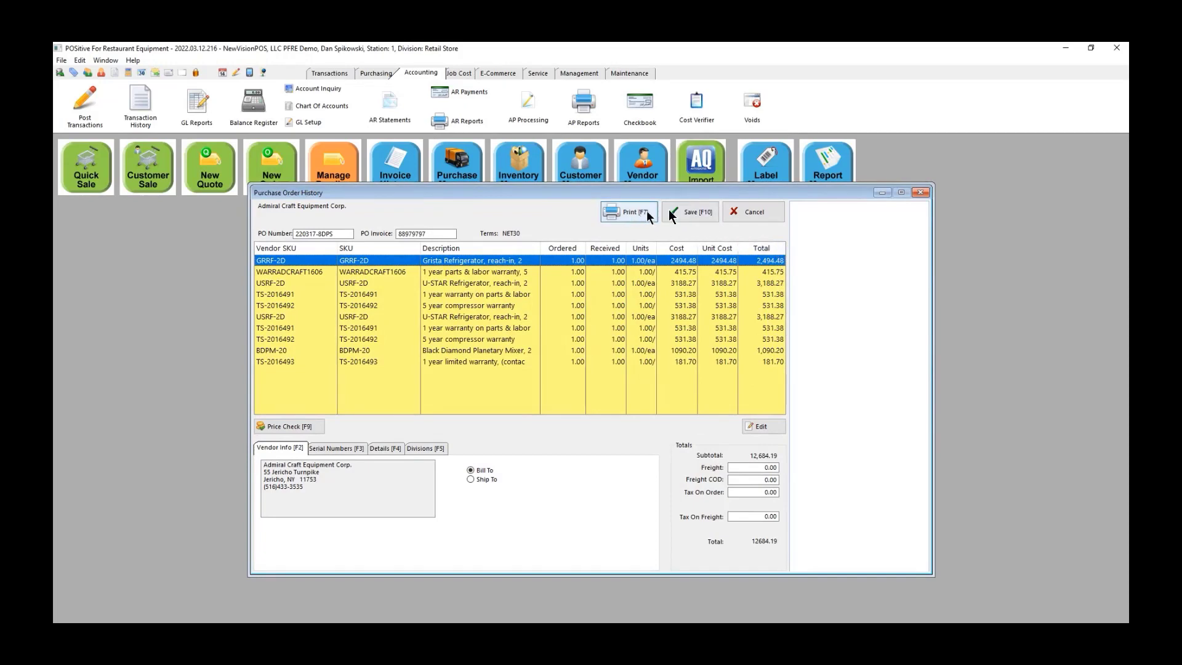
{"action": "left_click", "coordinate": [696, 210]}
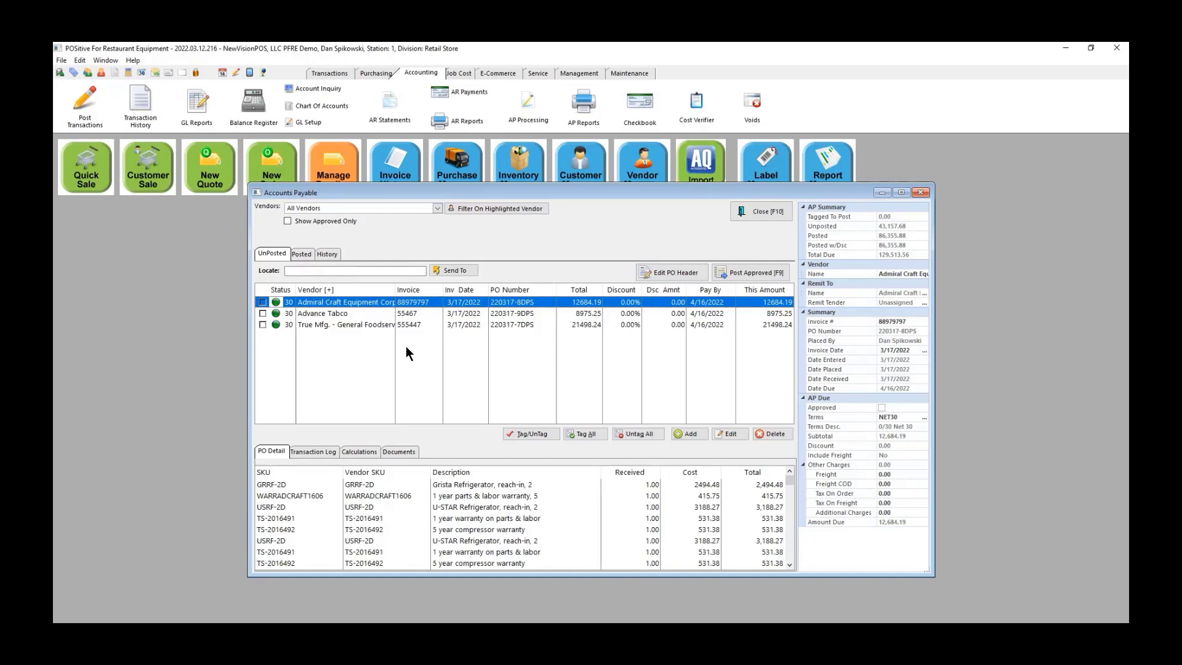
Step: Tag all three unposted vendor invoices, post them as batch #41, and show the posted payables
{"action": "left_click", "coordinate": [594, 434]}
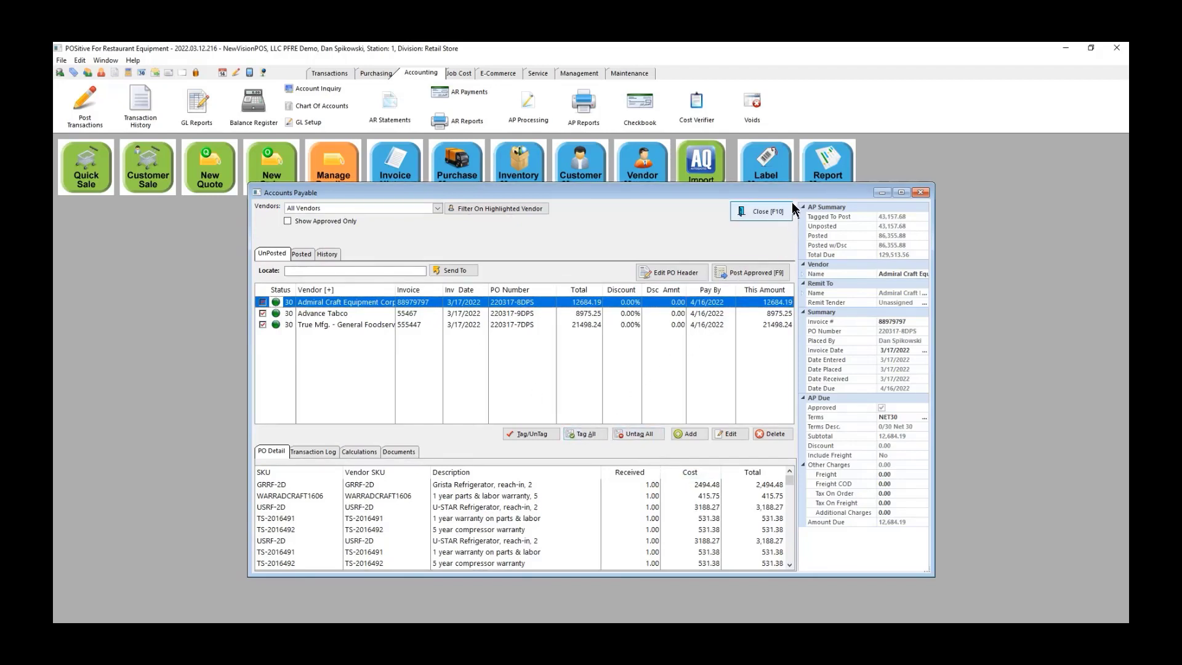
{"action": "left_click", "coordinate": [738, 270]}
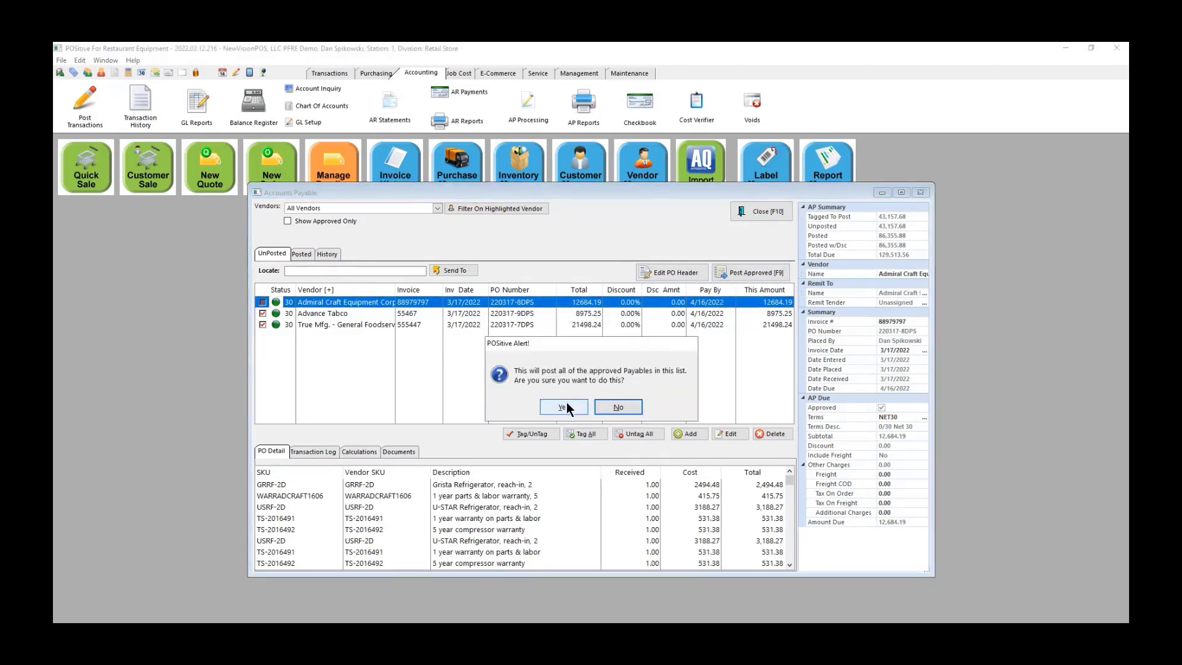
{"action": "left_click", "coordinate": [566, 401]}
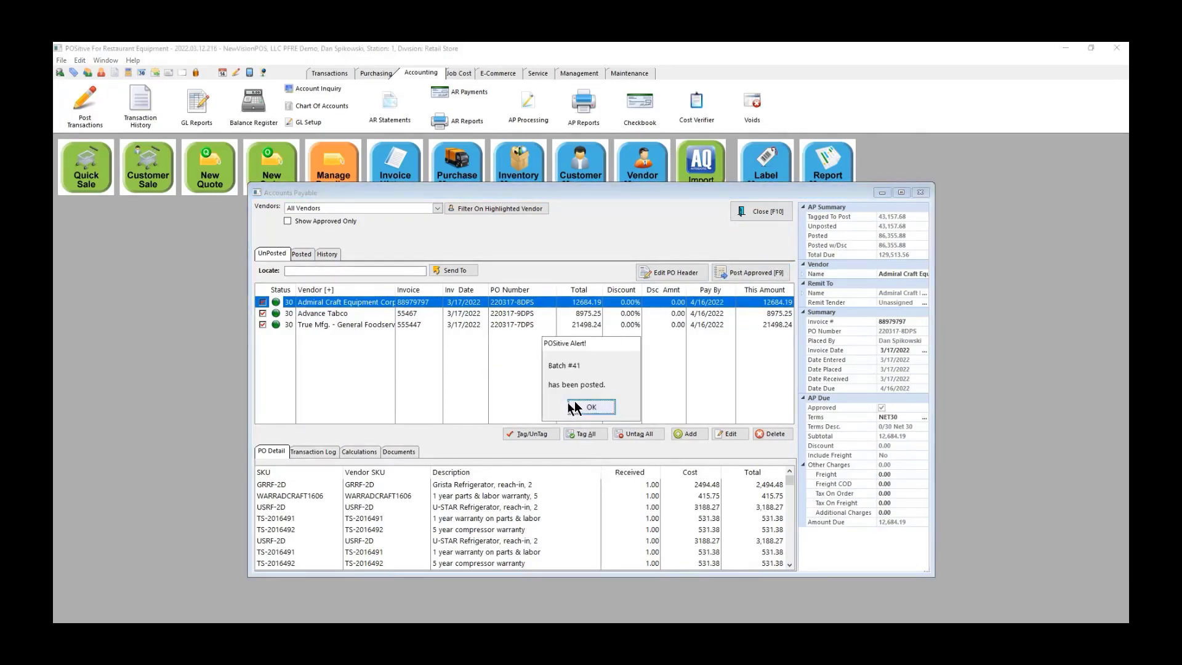
{"action": "left_click", "coordinate": [568, 407]}
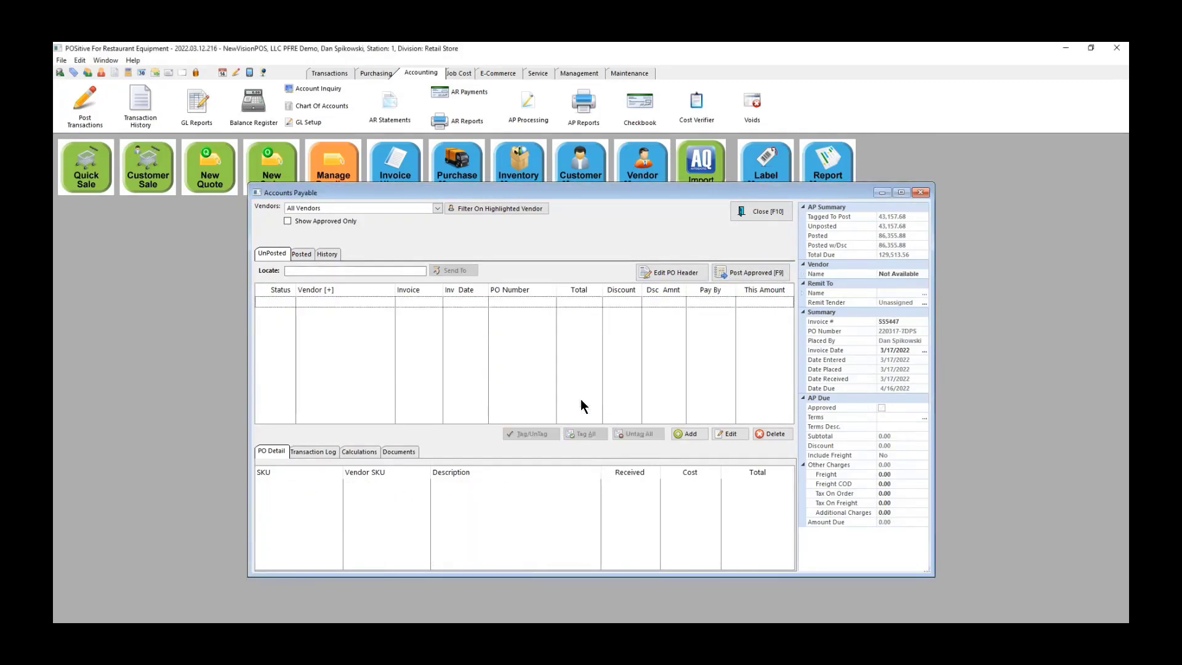
{"action": "left_click", "coordinate": [294, 252]}
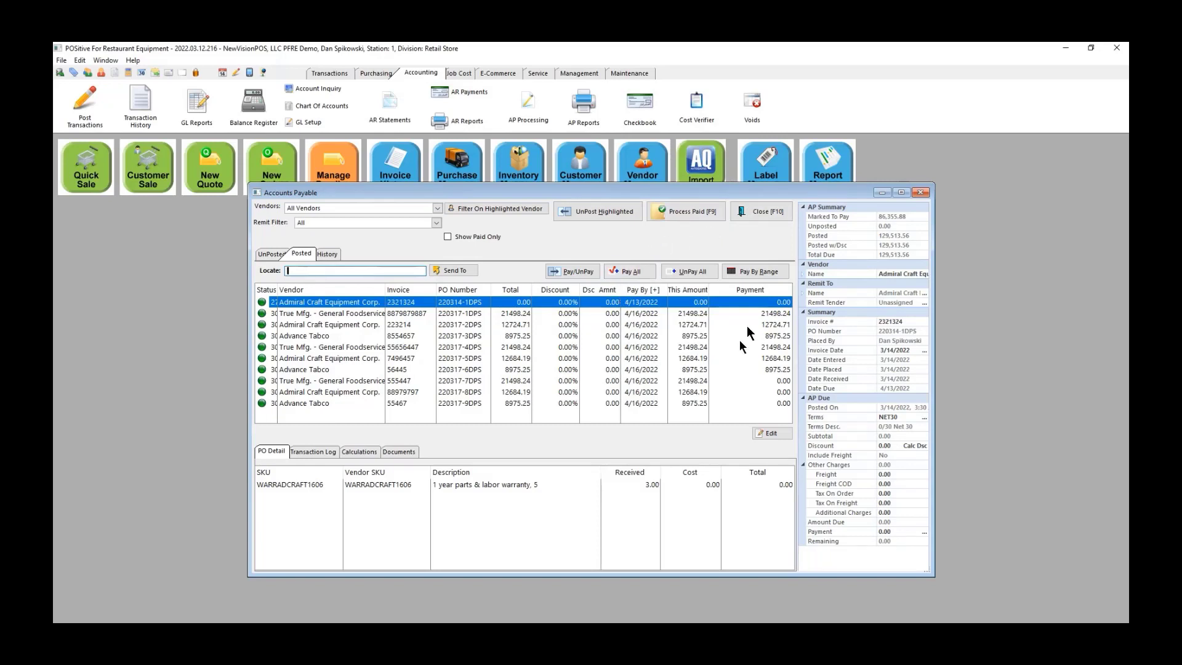
Step: Mark all 129,513.56 of posted payables to pay and start processing them from Operations checking
{"action": "left_click", "coordinate": [623, 273]}
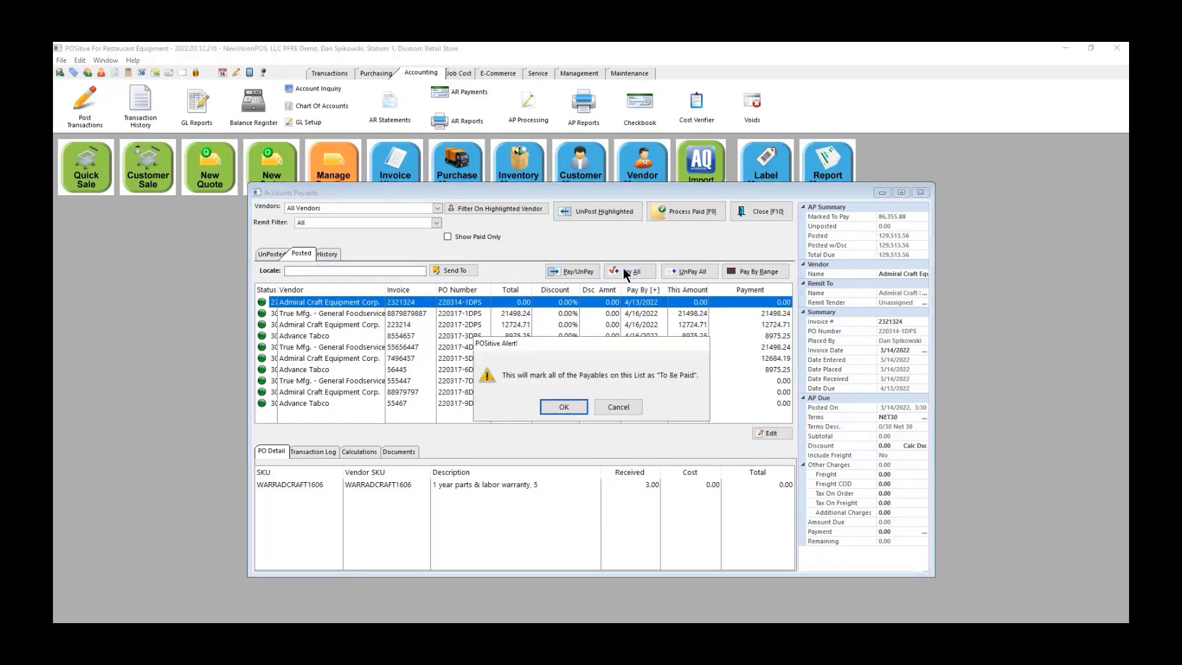
{"action": "left_click", "coordinate": [561, 406]}
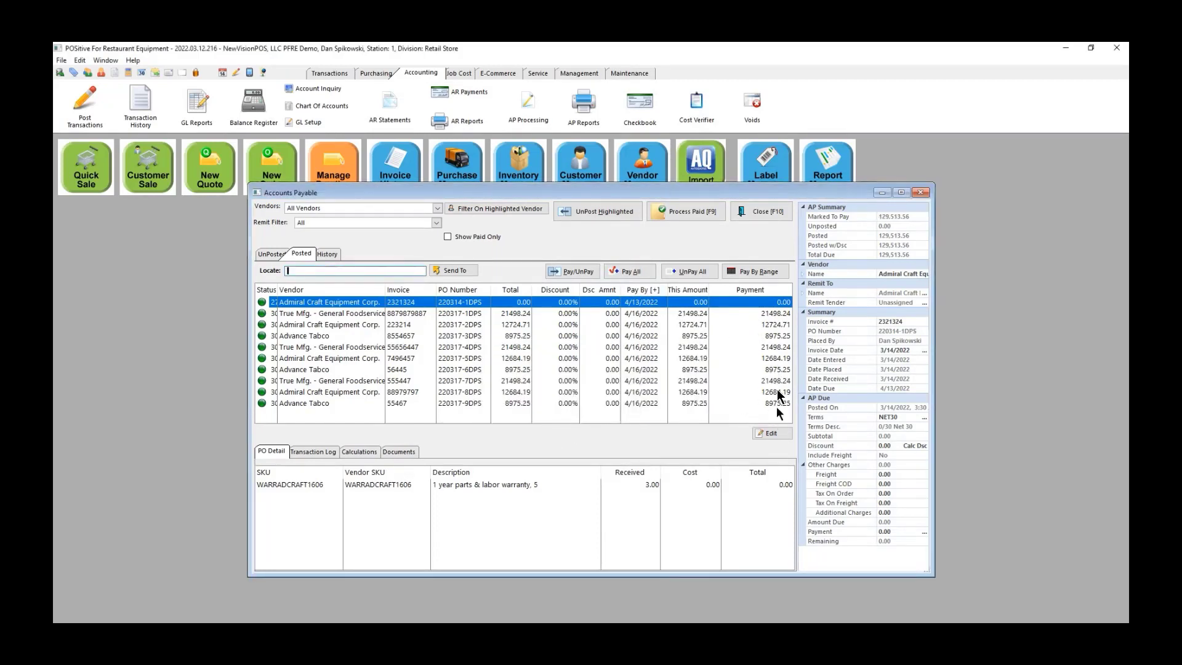
{"action": "left_click", "coordinate": [693, 209]}
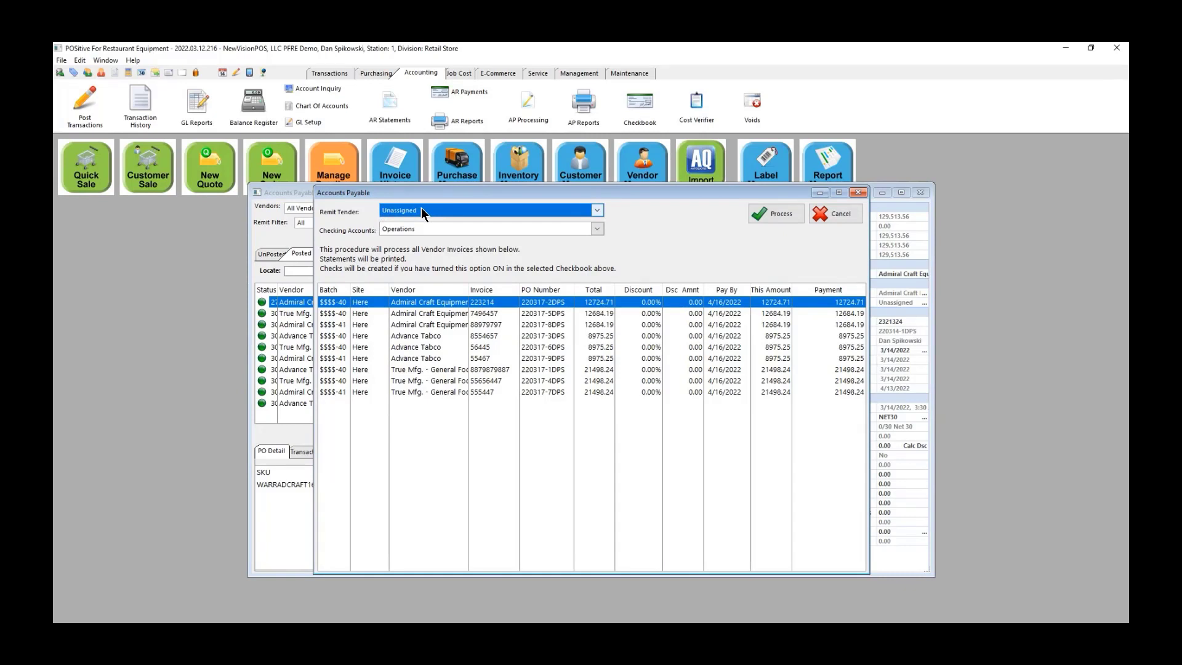
Step: Process the vendor payments from Operations with remit tender left Unassigned
{"action": "left_click", "coordinate": [597, 210]}
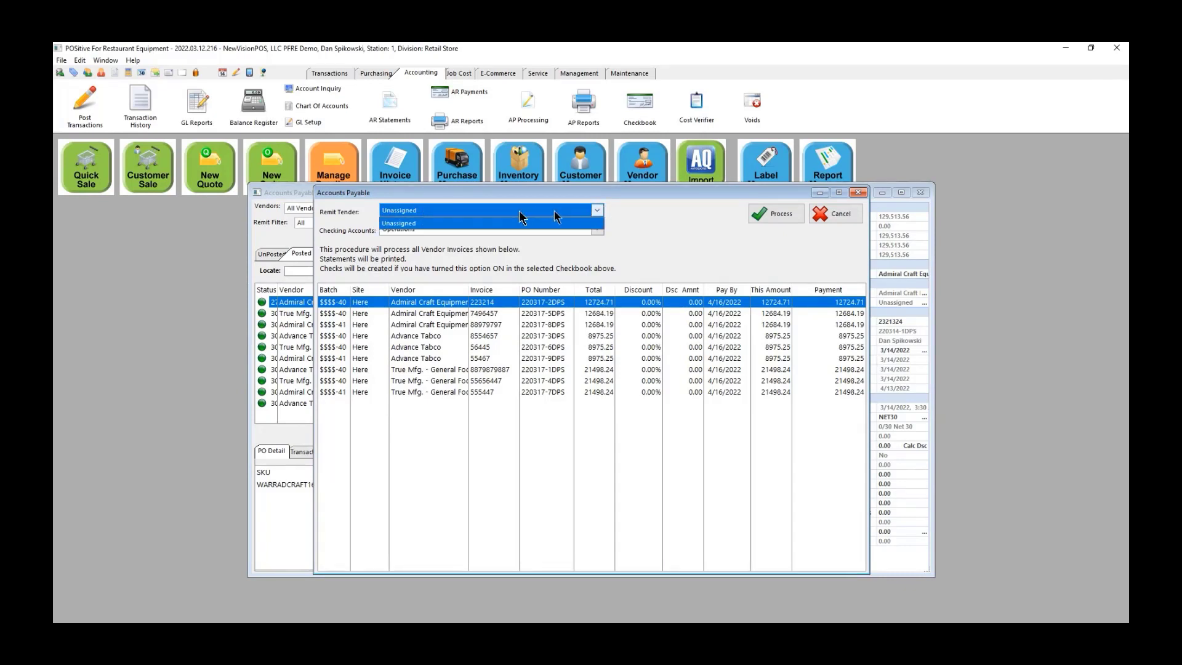
{"action": "left_click", "coordinate": [677, 221]}
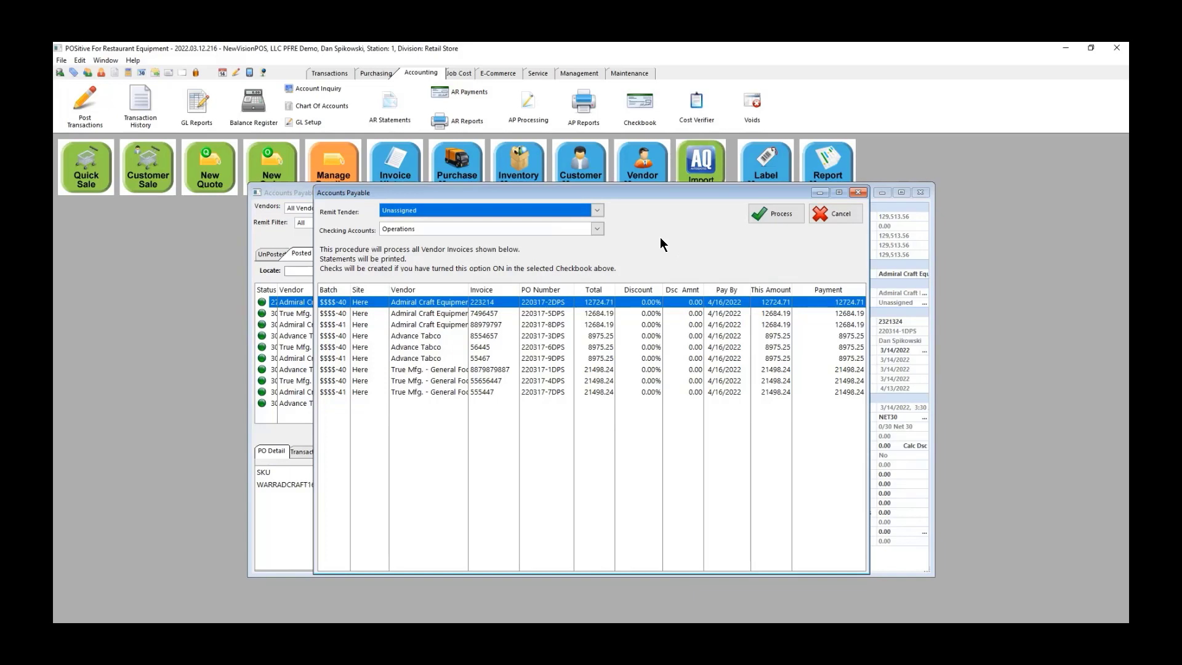
{"action": "left_click", "coordinate": [784, 212]}
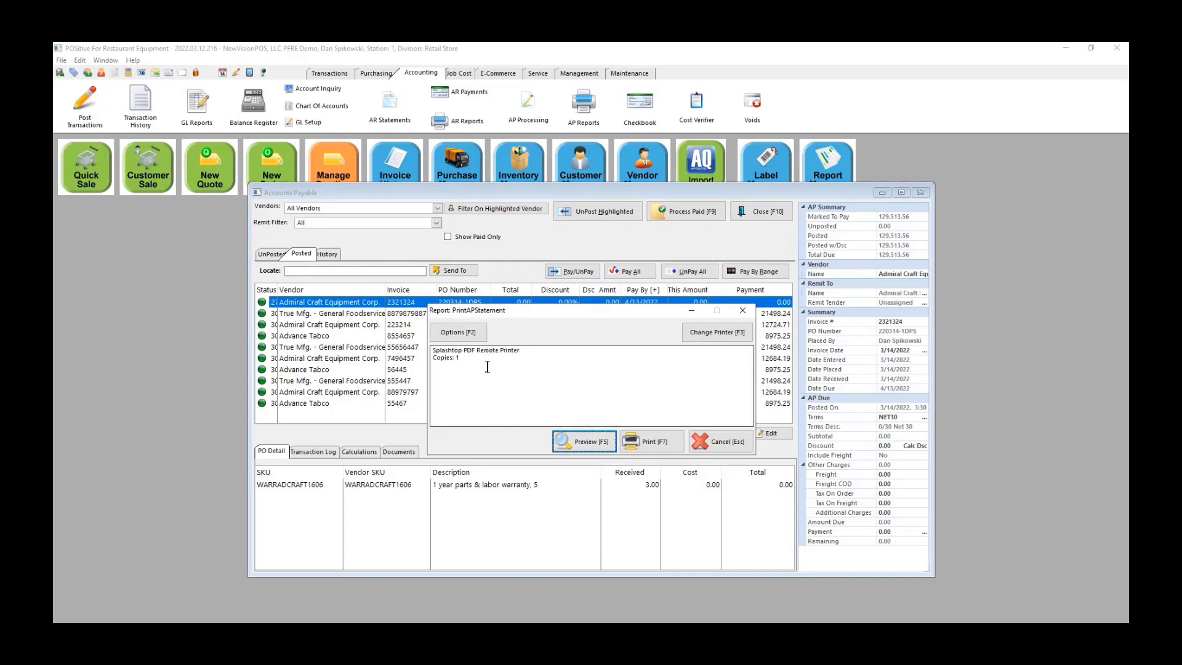
Step: Skip the AP statement print, close the processing log, and exit accounts payable
{"action": "left_click", "coordinate": [727, 442]}
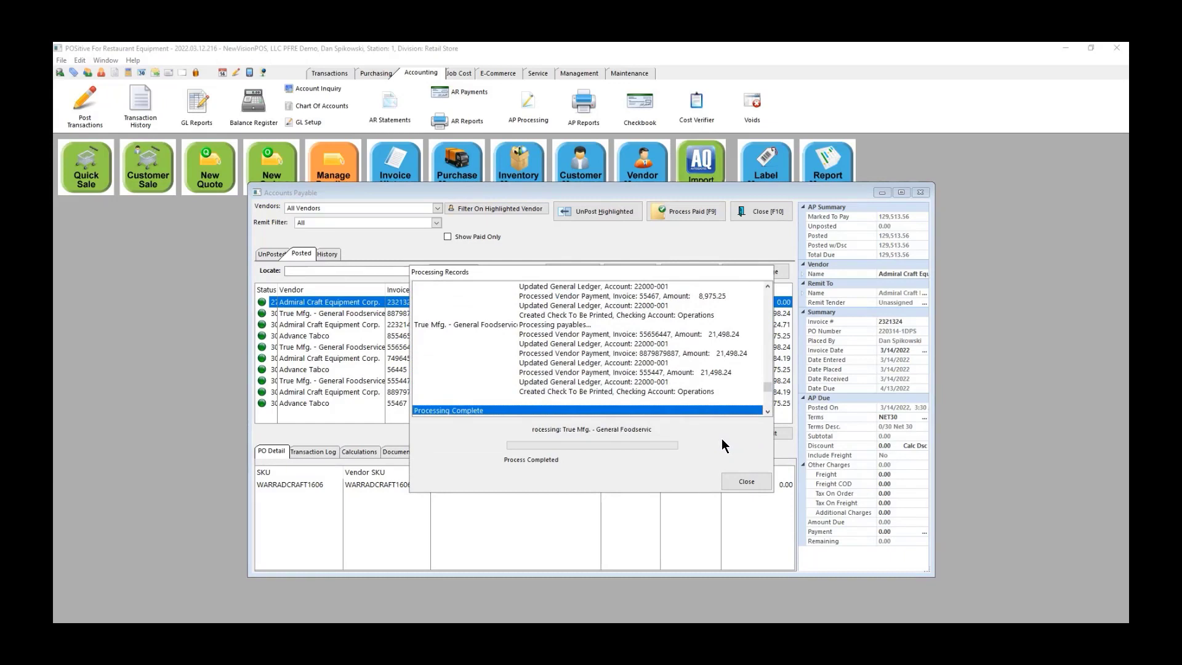
{"action": "left_click", "coordinate": [746, 483]}
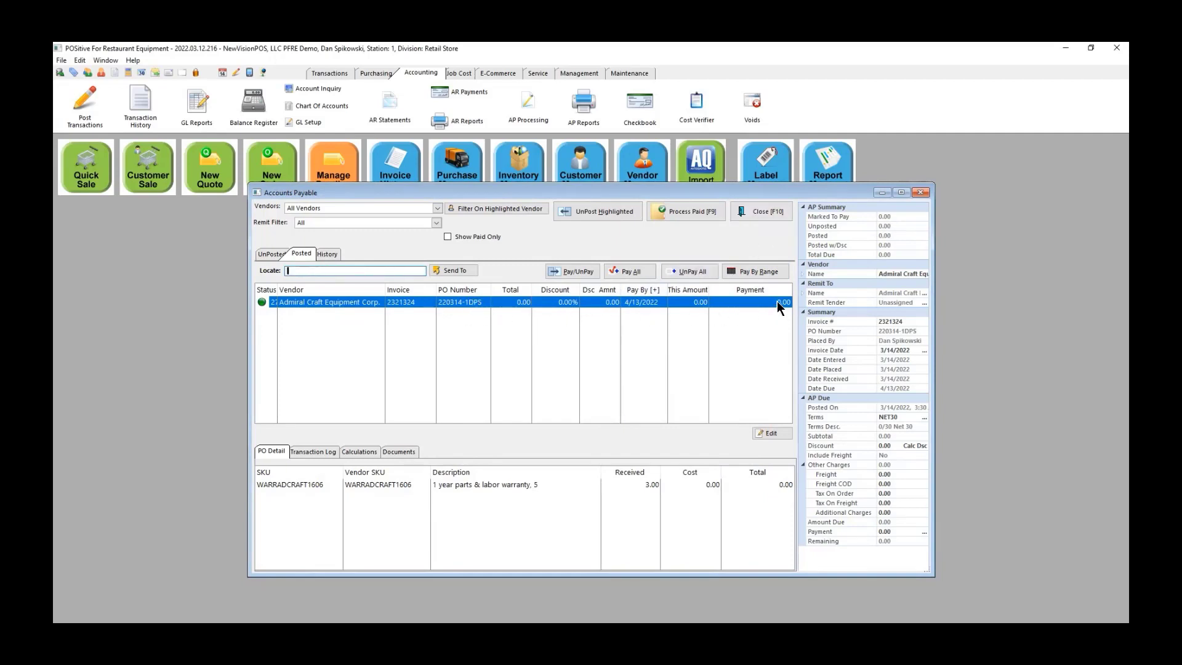
{"action": "left_click", "coordinate": [762, 214]}
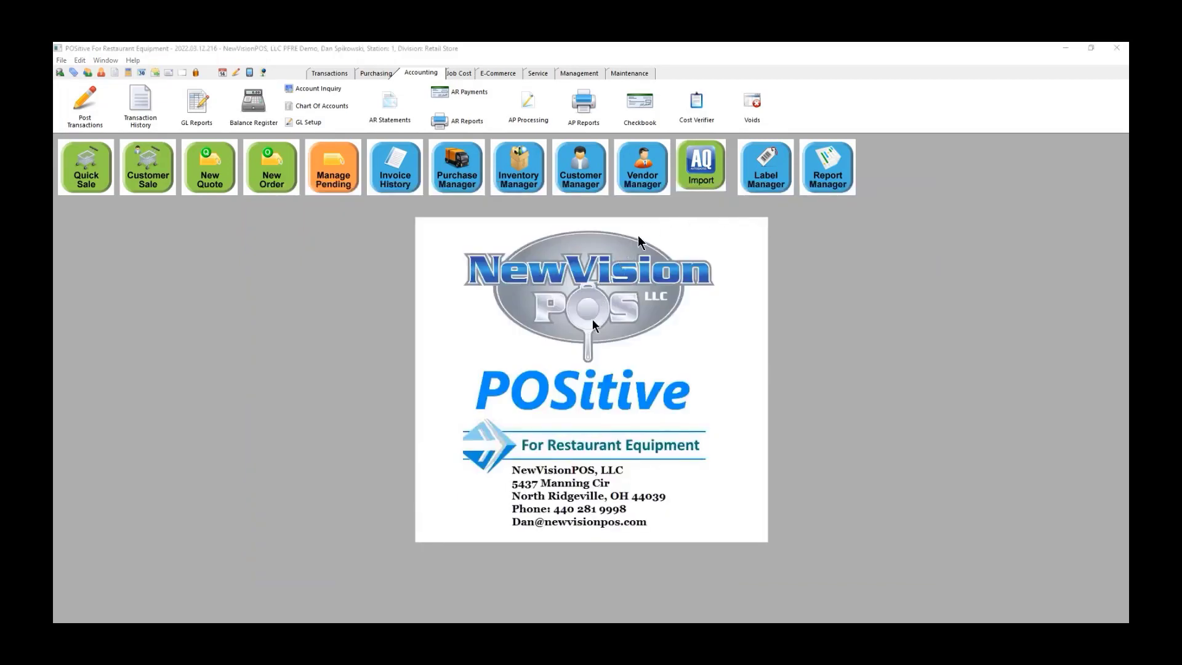
Step: Open the Operations checkbook's checks awaiting print and correct the starting check number
{"action": "left_click", "coordinate": [640, 102]}
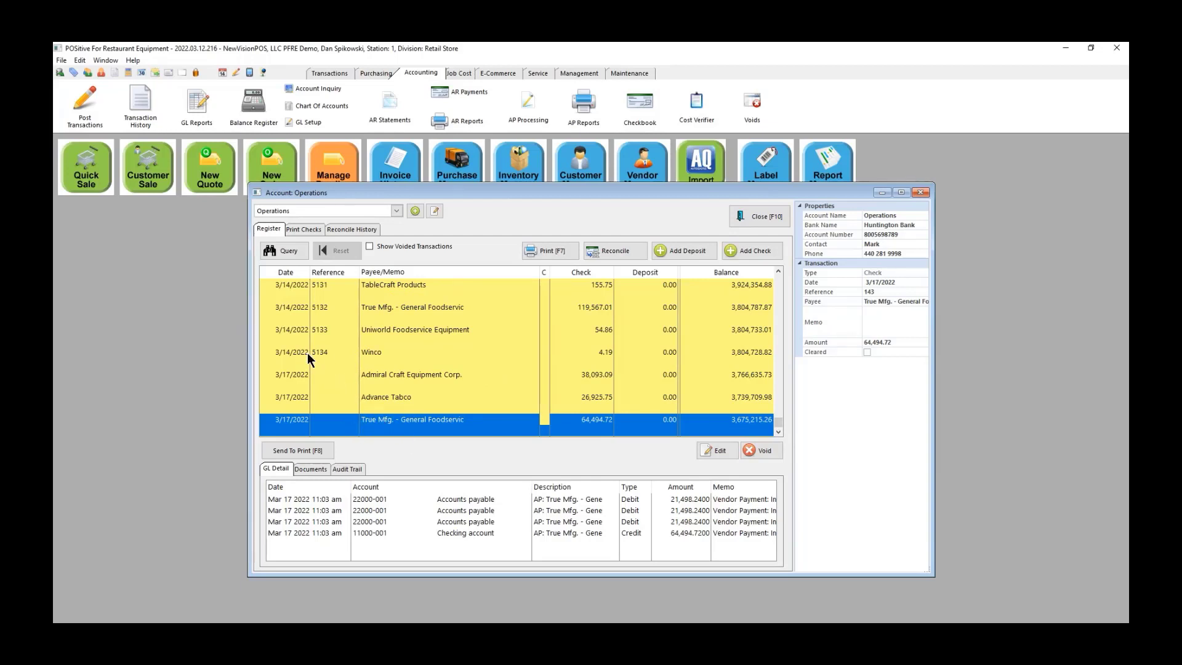
{"action": "left_click", "coordinate": [300, 229]}
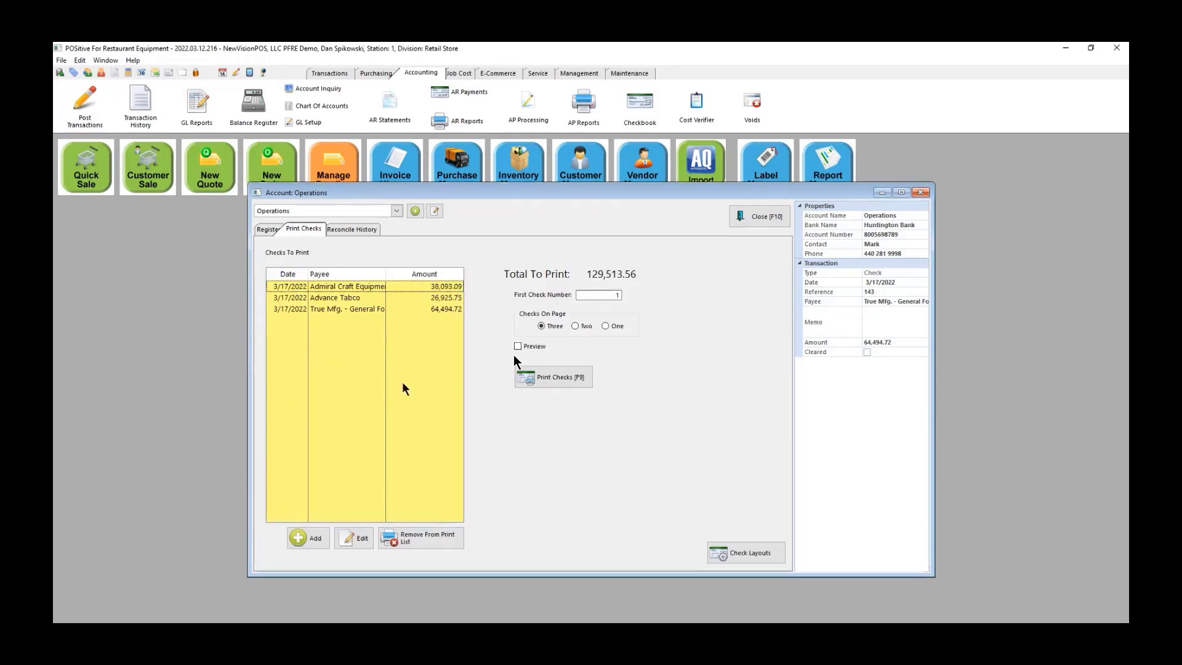
{"action": "left_click", "coordinate": [593, 295]}
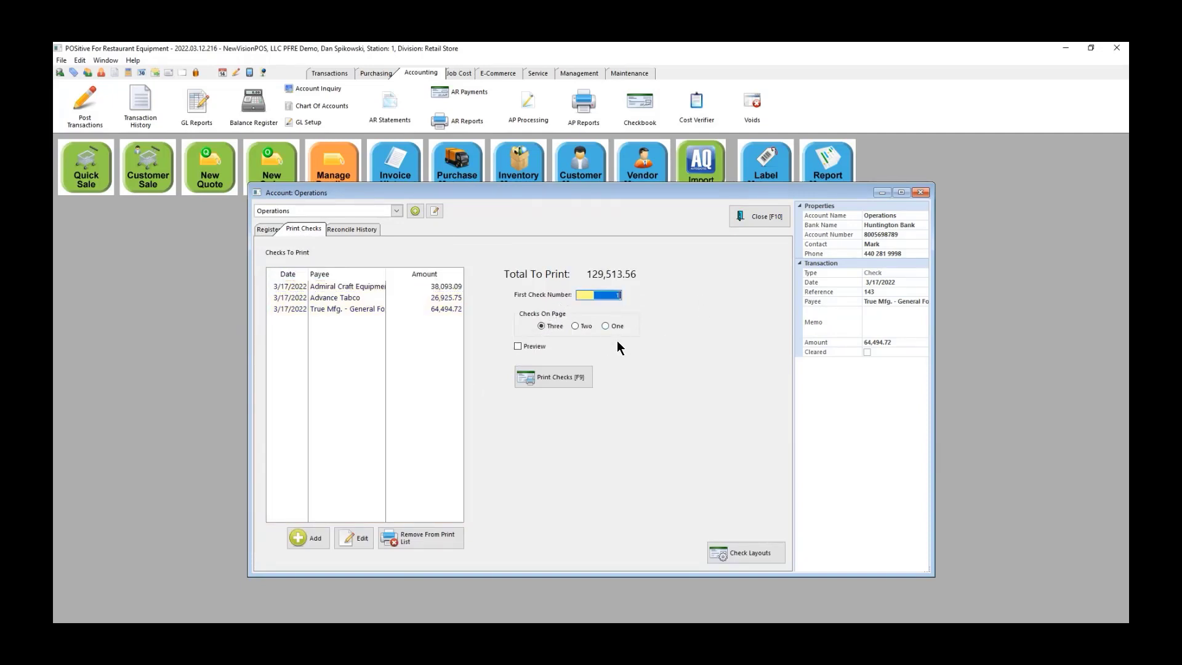
{"action": "type", "text": "58135"}
{"action": "key", "text": "BackSpace"}
{"action": "key", "text": "BackSpace"}
{"action": "key", "text": "BackSpace"}
{"action": "key", "text": "BackSpace"}
{"action": "key", "text": "BackSpace"}
{"action": "type", "text": "513"}
Step: Print the pending vendor checks and close the Operations register
{"action": "left_click", "coordinate": [556, 379]}
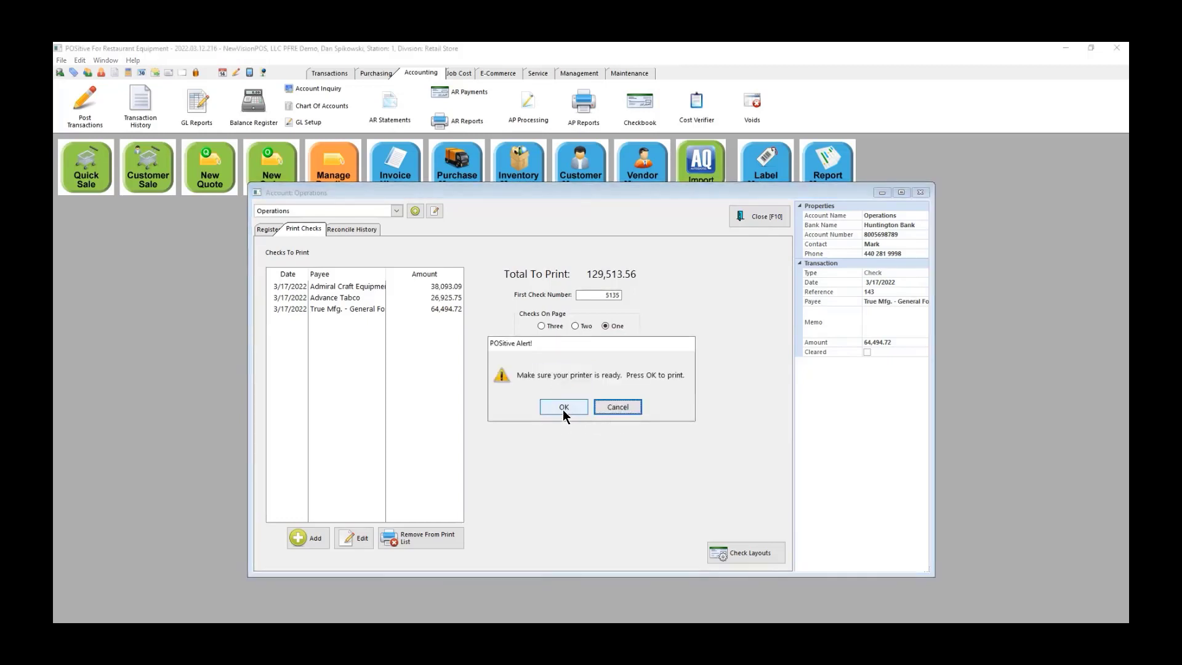
{"action": "left_click", "coordinate": [562, 407]}
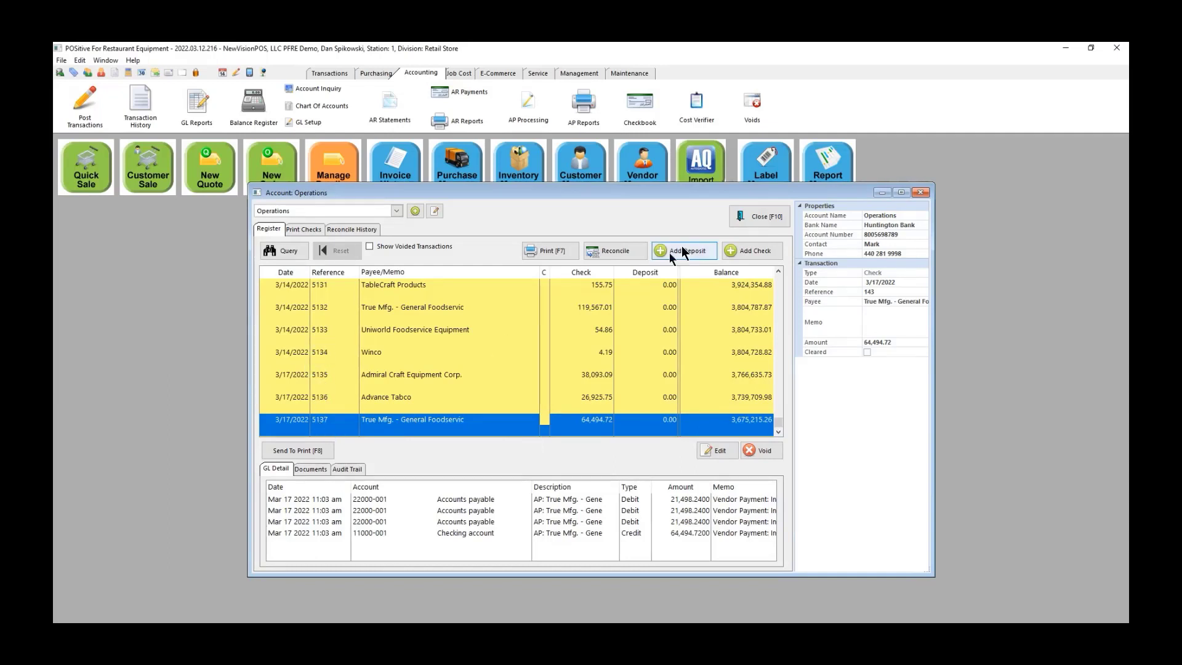
{"action": "left_click", "coordinate": [769, 219]}
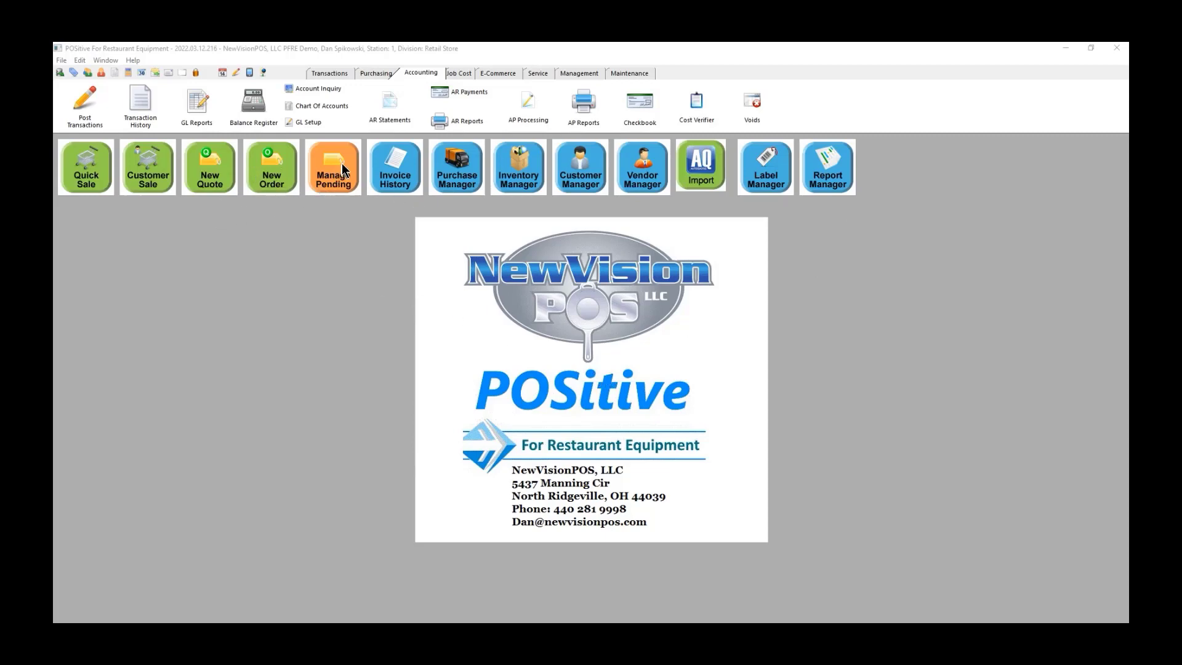
Step: Convert pending sales order 2131 from Manage Pending into an invoice of 51,389.34 across 11 items
{"action": "left_click", "coordinate": [319, 162]}
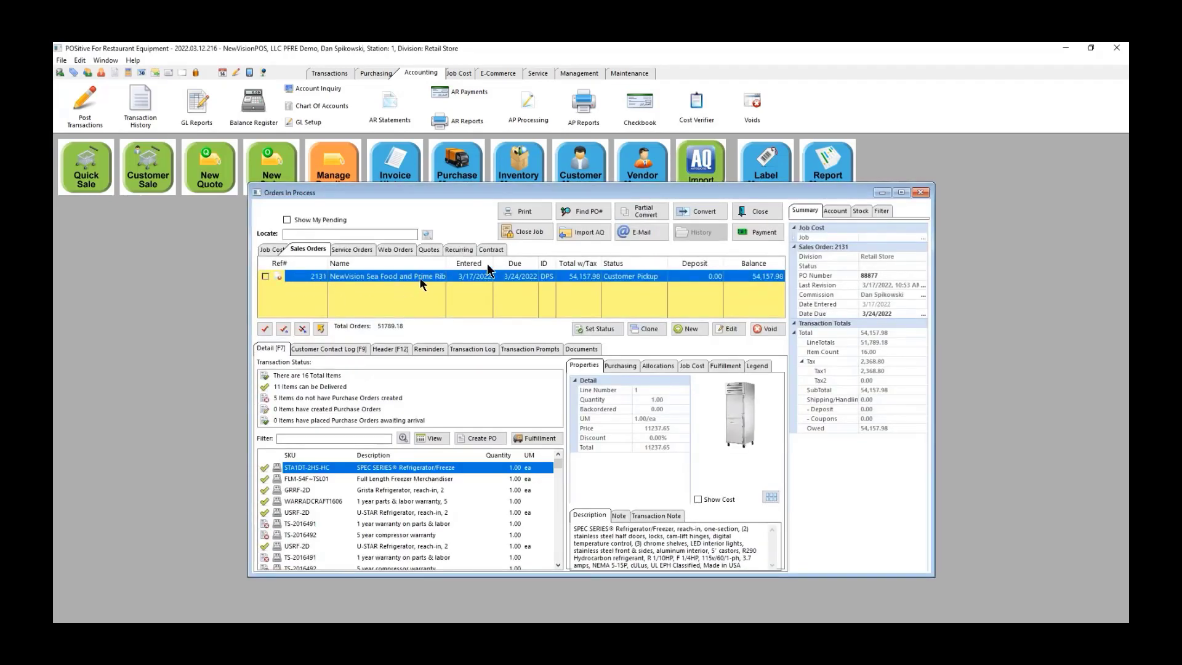
{"action": "left_click", "coordinate": [699, 211]}
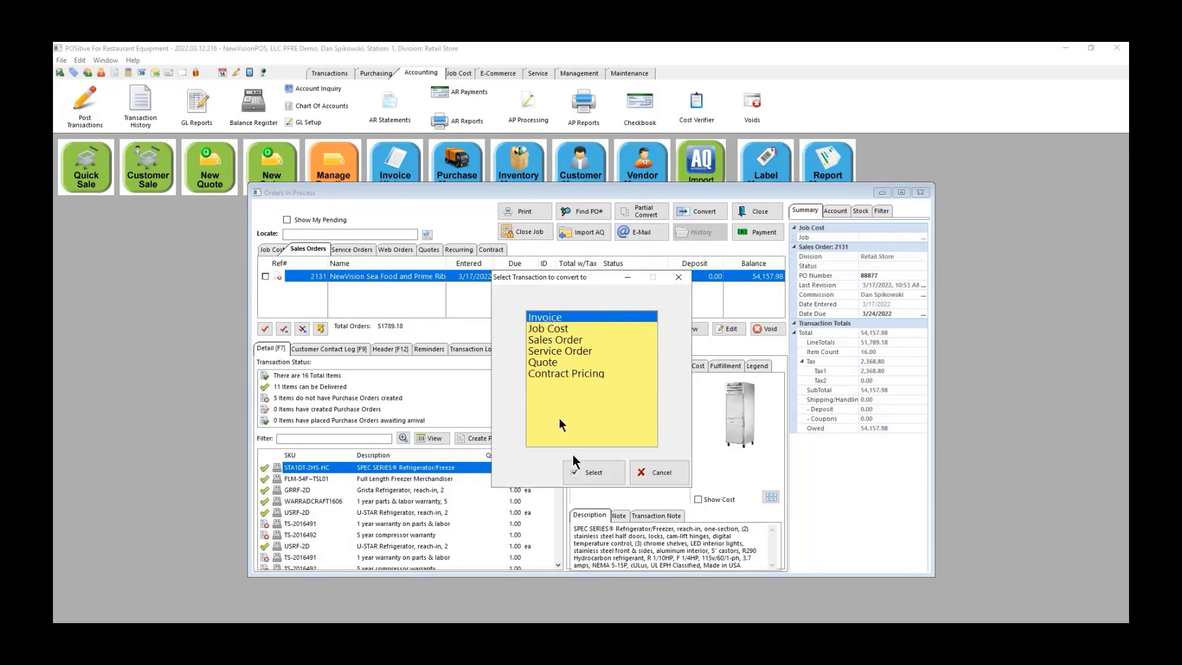
{"action": "left_click", "coordinate": [592, 475]}
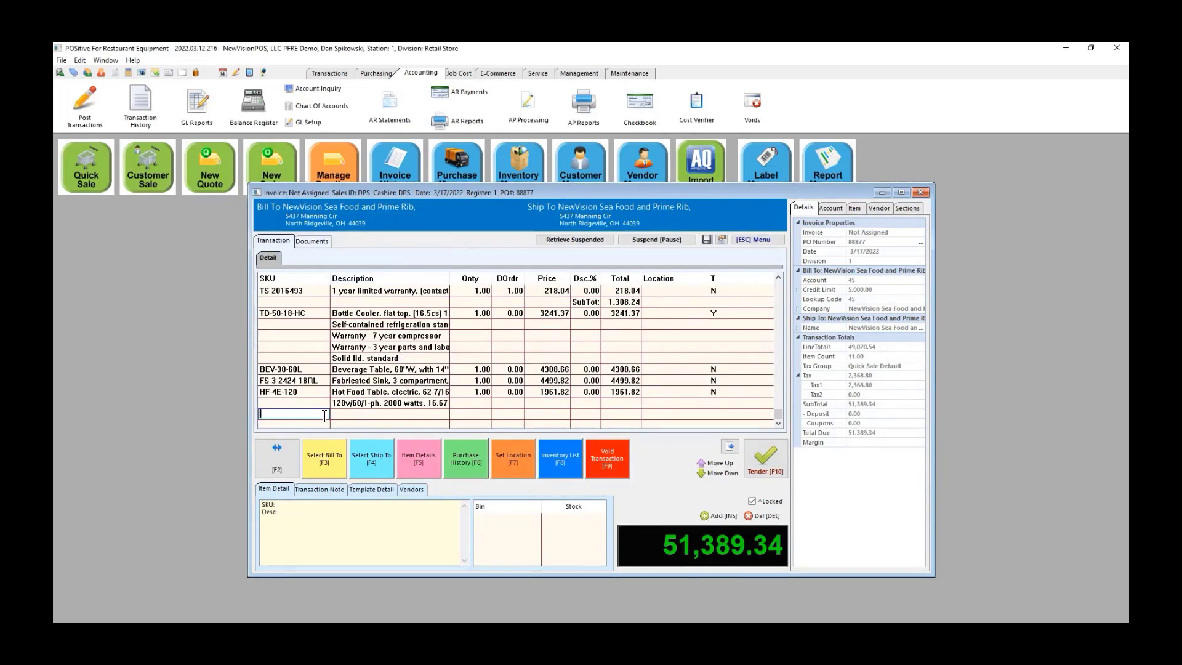
Step: Add the USRF-2D U-STAR refrigerator from purchase history at its earlier 3,825.92 price
{"action": "key", "text": "alt+f"}
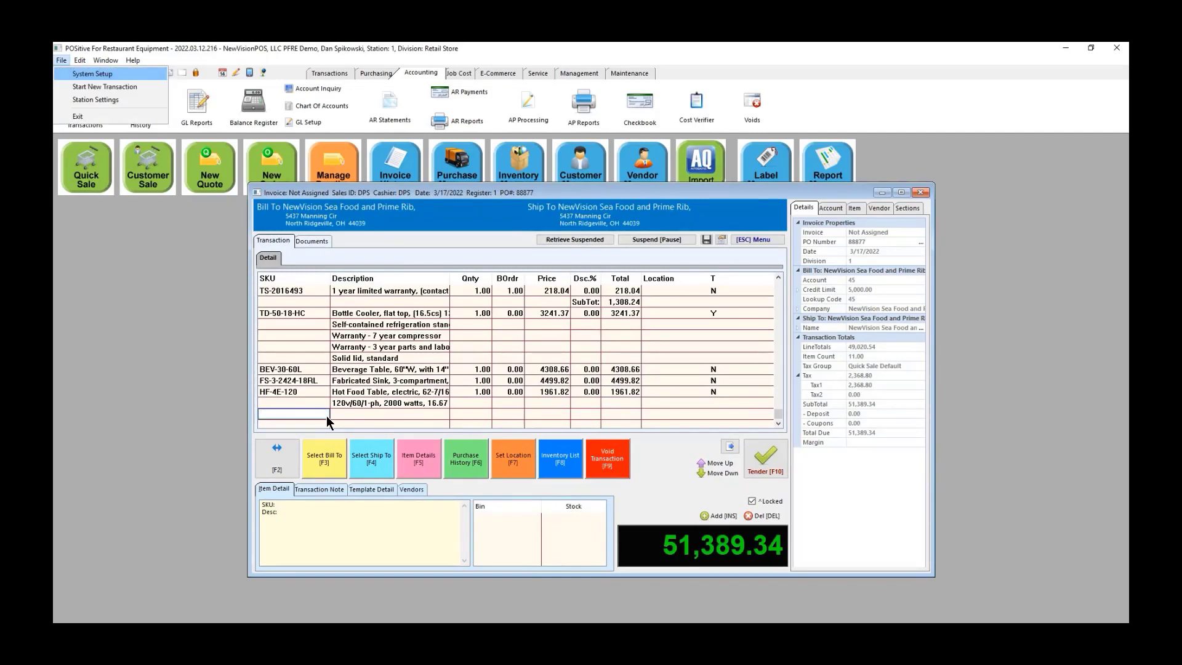
{"action": "left_click", "coordinate": [463, 461]}
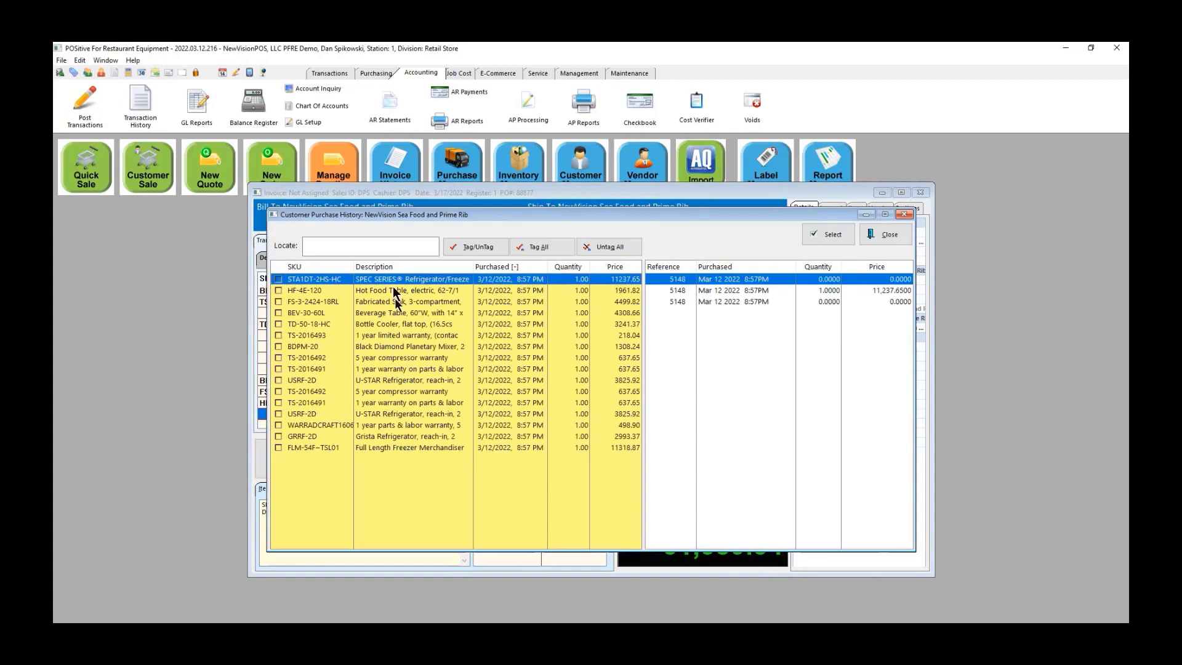
{"action": "key", "text": "super"}
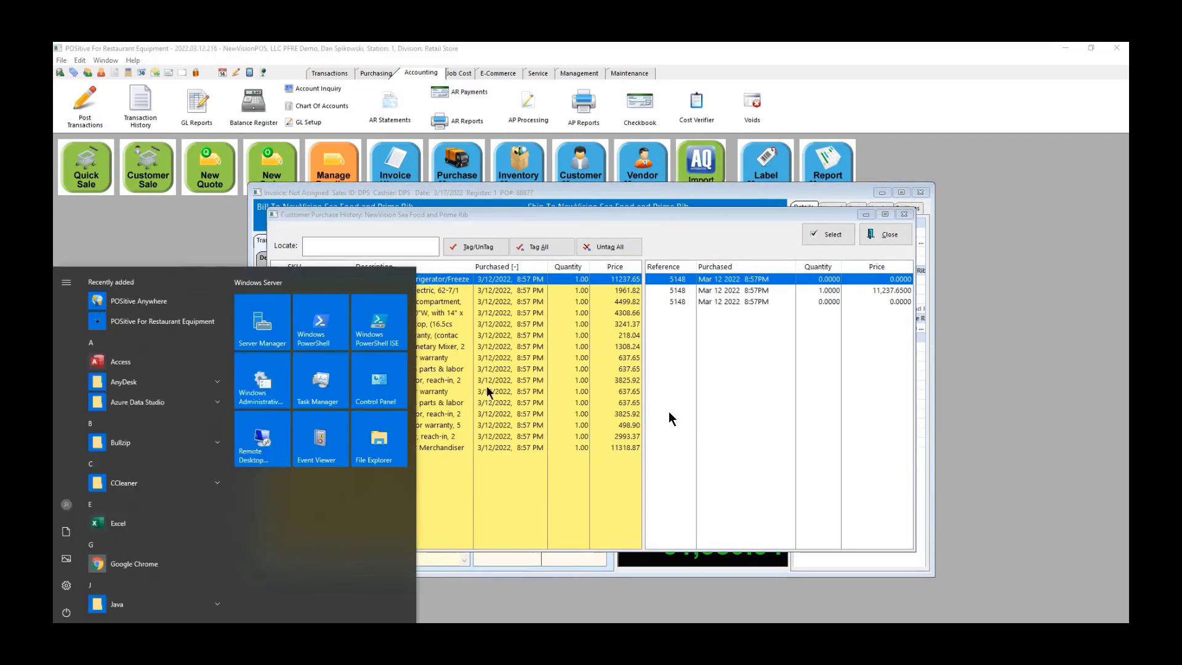
{"action": "left_click", "coordinate": [716, 406]}
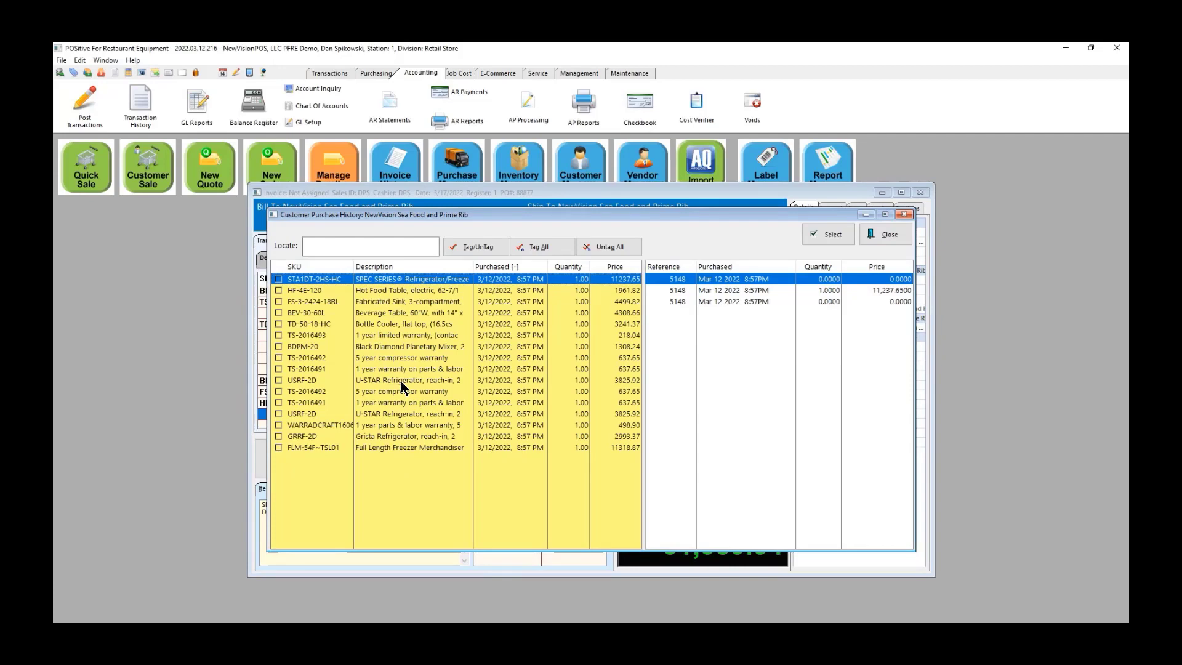
{"action": "left_click", "coordinate": [278, 380]}
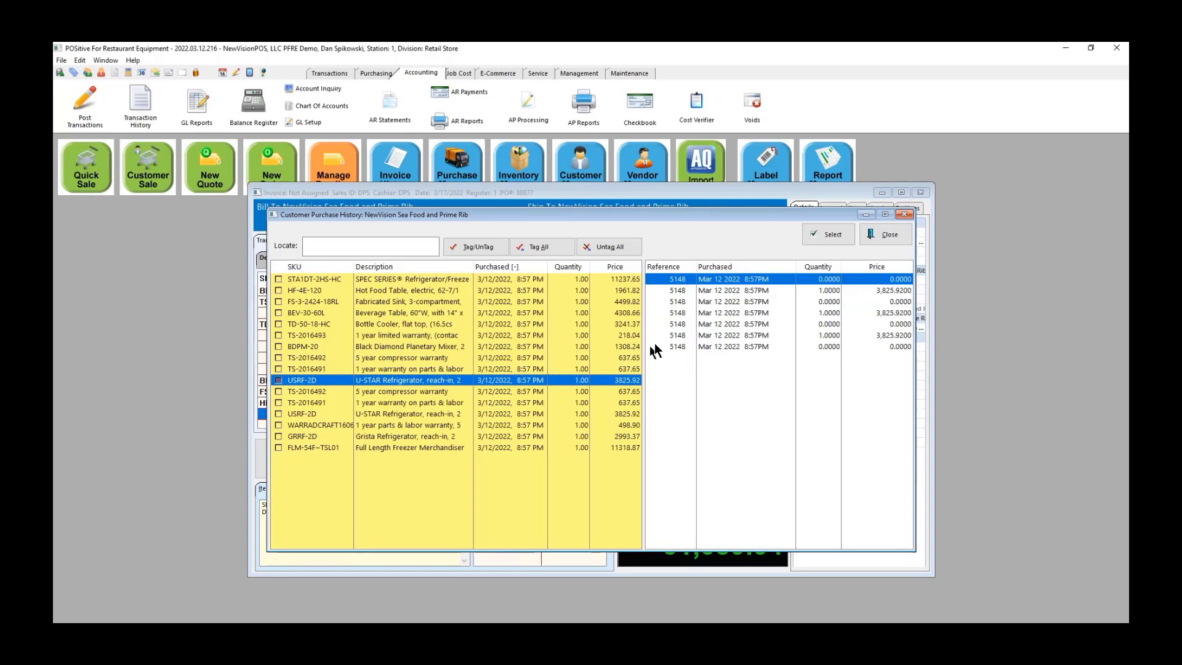
{"action": "left_click", "coordinate": [734, 333]}
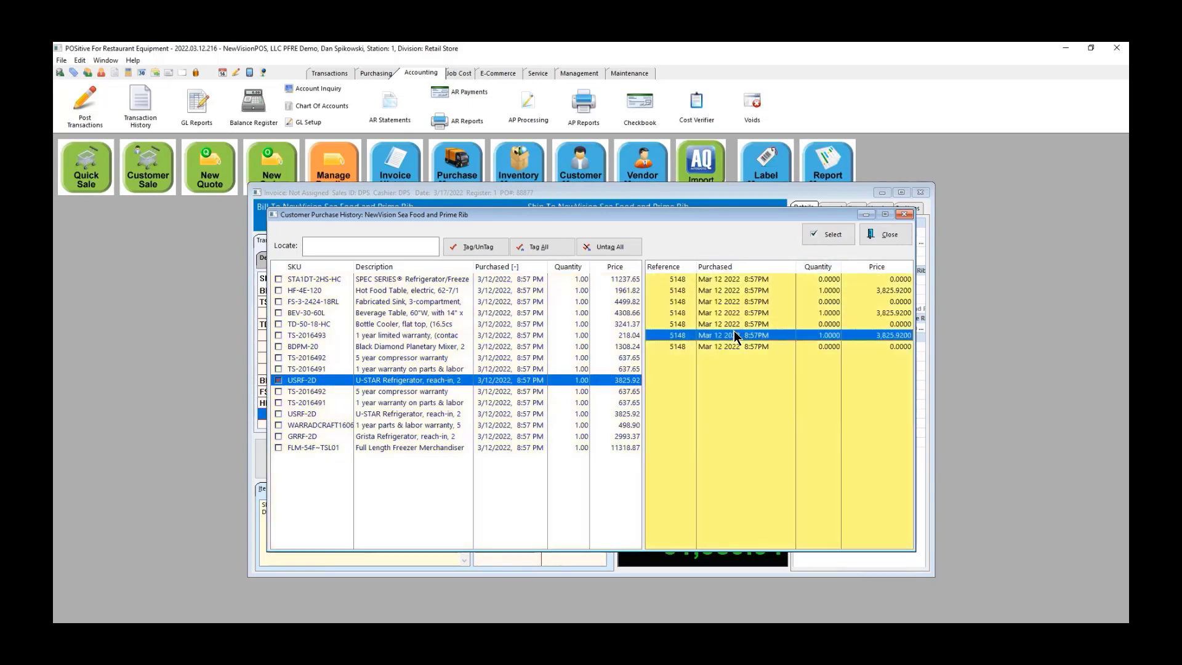
{"action": "left_click", "coordinate": [831, 235]}
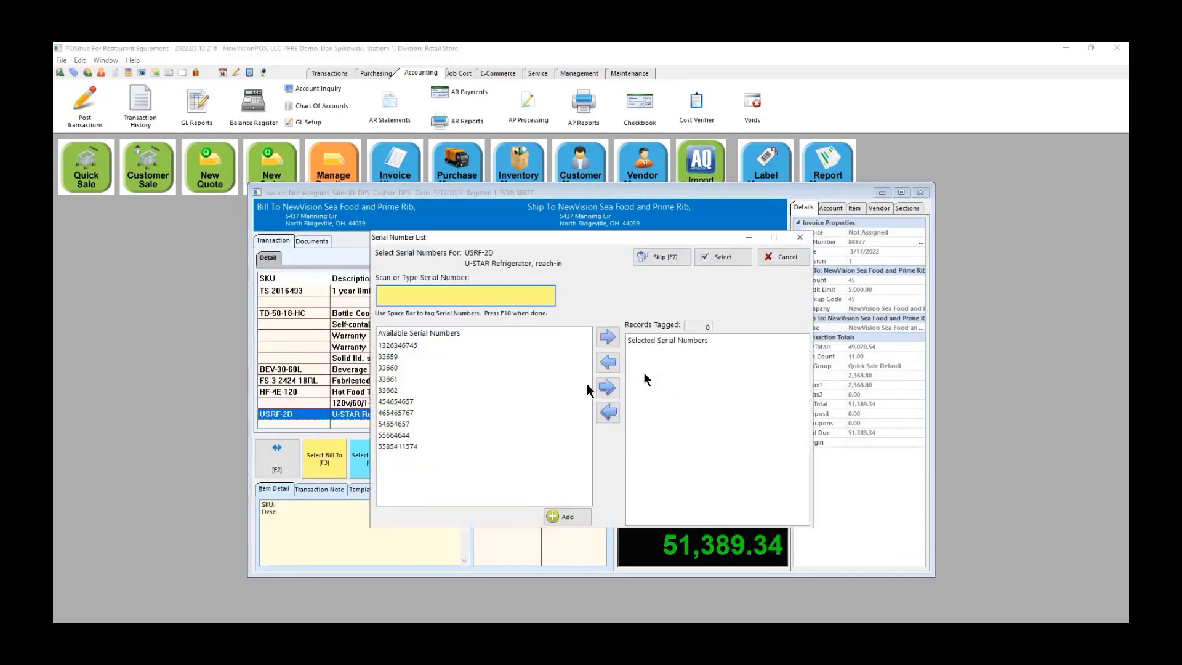
Step: Tag serial 33659 for the USRF-2D refrigerator
{"action": "left_click", "coordinate": [396, 355]}
{"action": "left_click", "coordinate": [608, 337]}
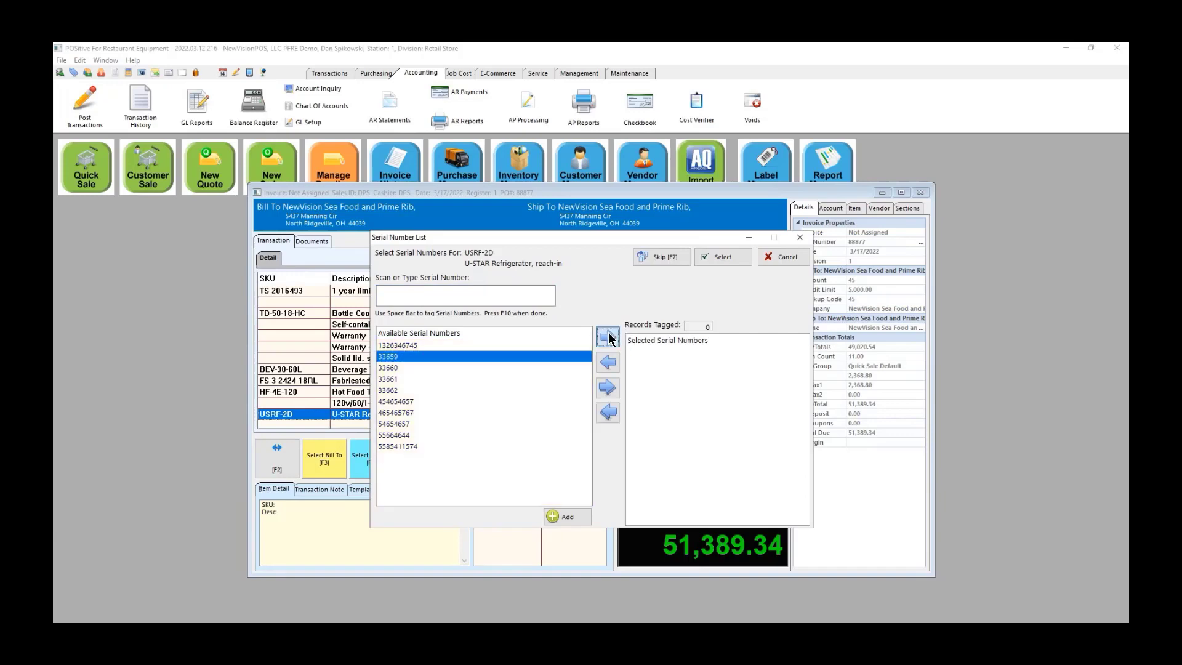
{"action": "left_click", "coordinate": [723, 262]}
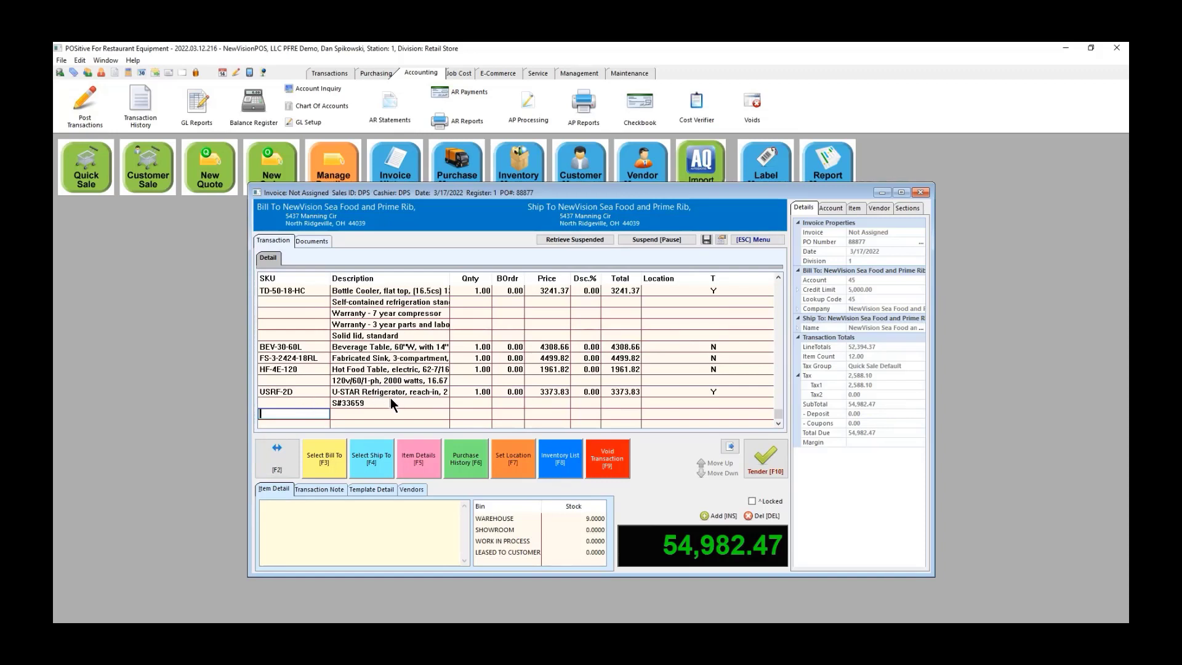
Step: Start tendering and assign serials 23358 to STA1DT-2HS-HC and 85545467 to the FLM-54F~TSL01 freezer
{"action": "left_click", "coordinate": [761, 461]}
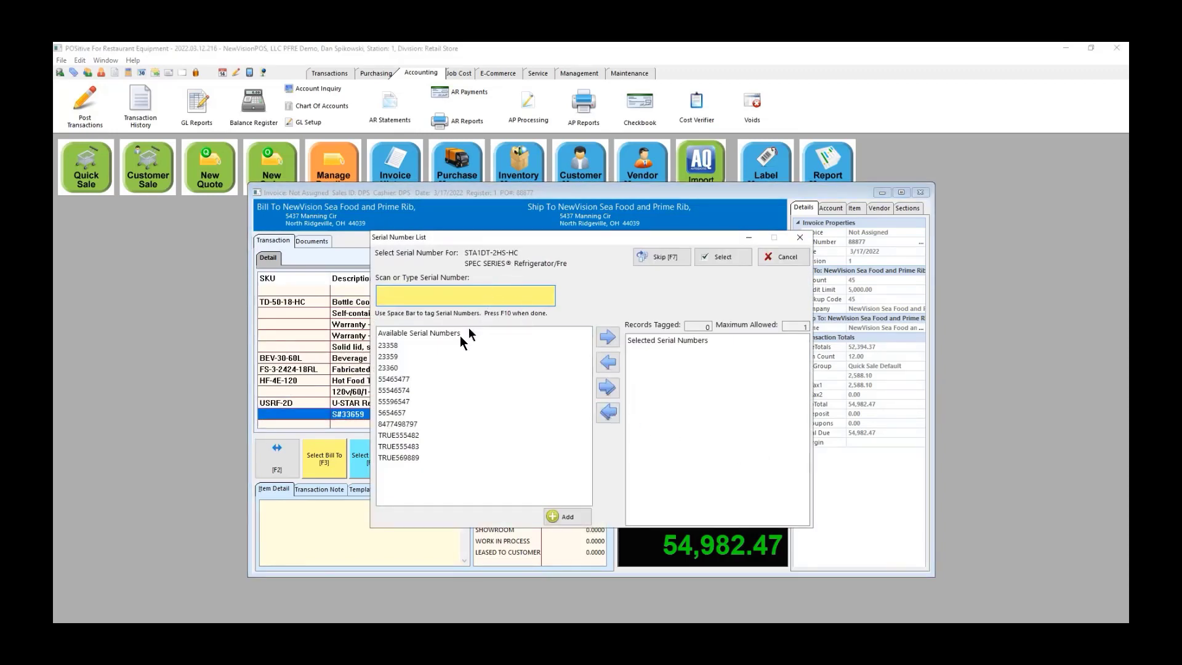
{"action": "left_click", "coordinate": [383, 345]}
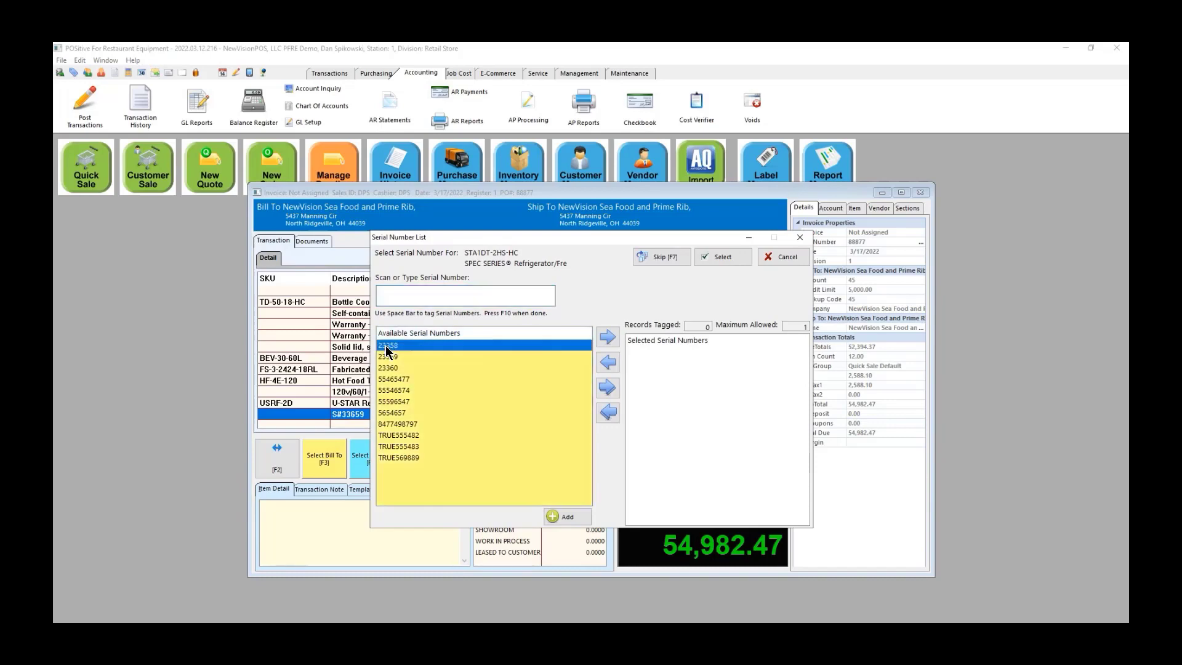
{"action": "left_click", "coordinate": [608, 338]}
{"action": "left_click", "coordinate": [724, 258]}
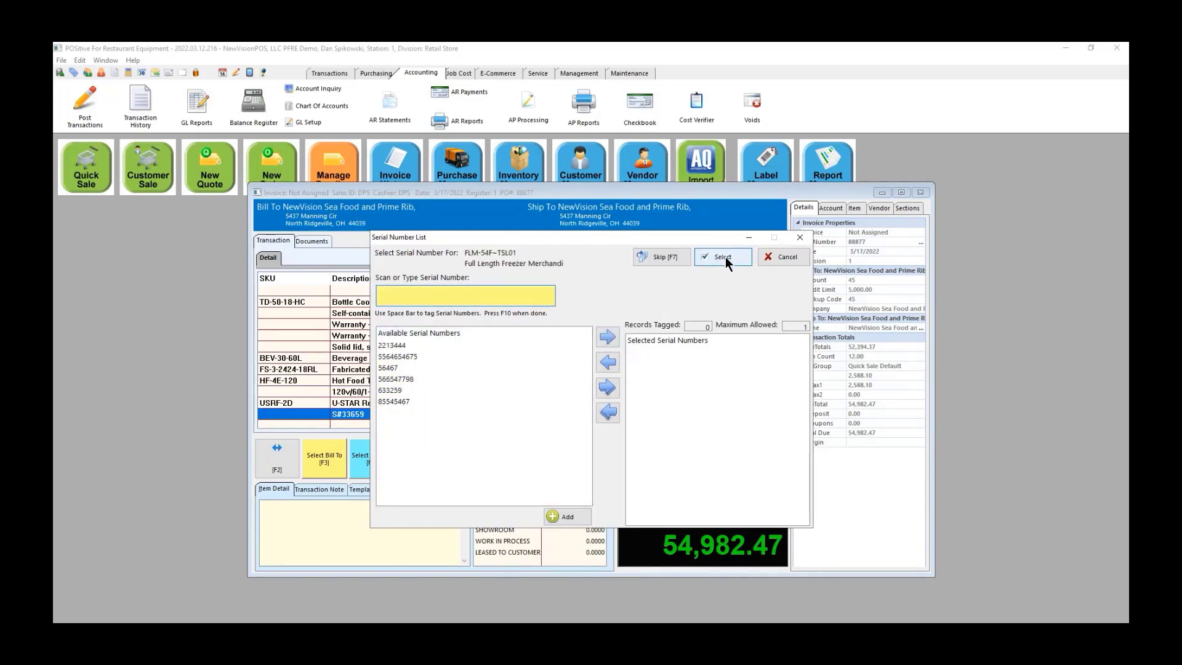
{"action": "left_click", "coordinate": [403, 345]}
{"action": "left_click", "coordinate": [608, 336]}
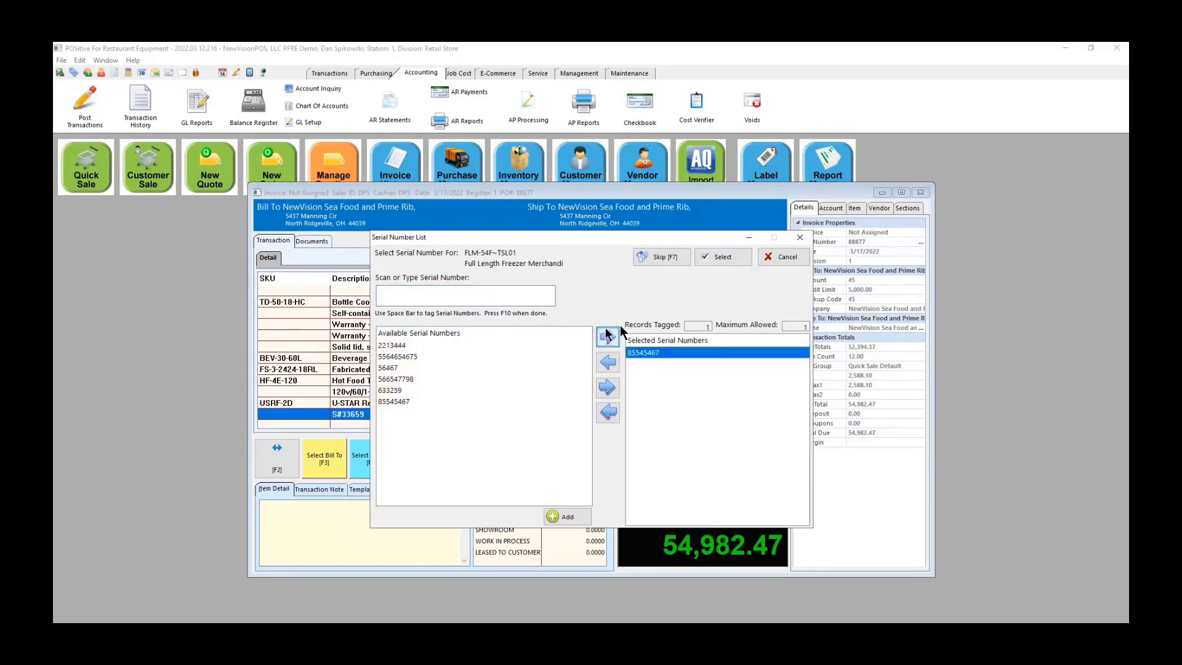
{"action": "left_click", "coordinate": [732, 257]}
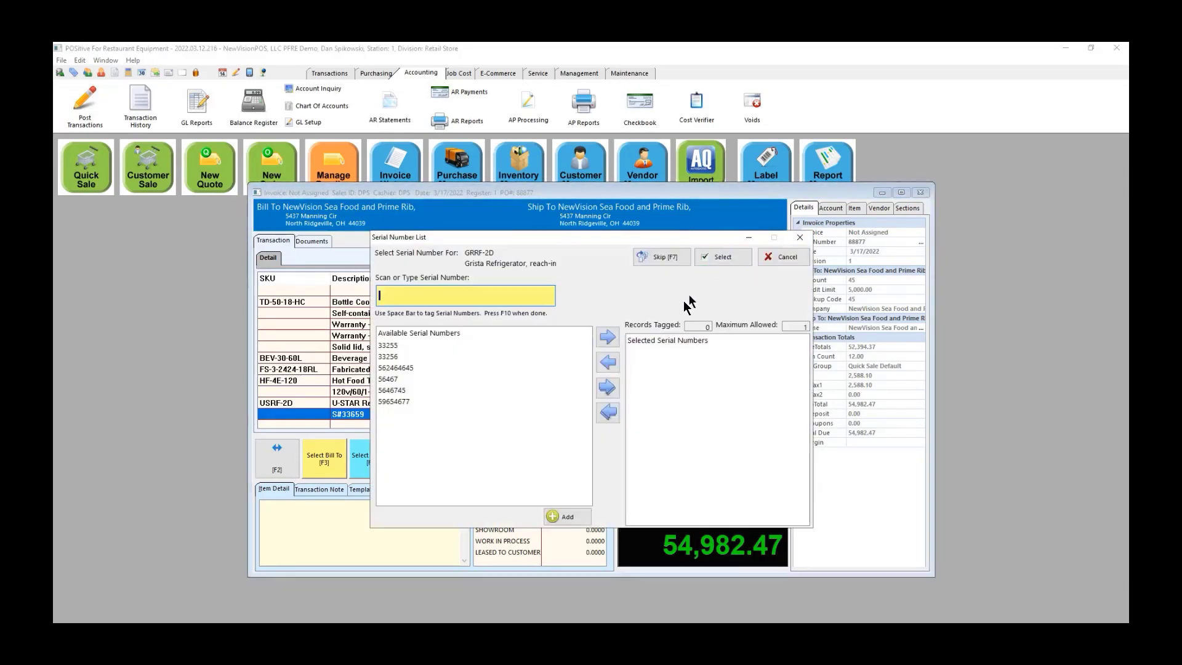
Step: Assign serial 33255 to the GRRF-2D and 33659 to the USRF-2D refrigerator
{"action": "left_click", "coordinate": [392, 346]}
{"action": "left_click", "coordinate": [608, 336]}
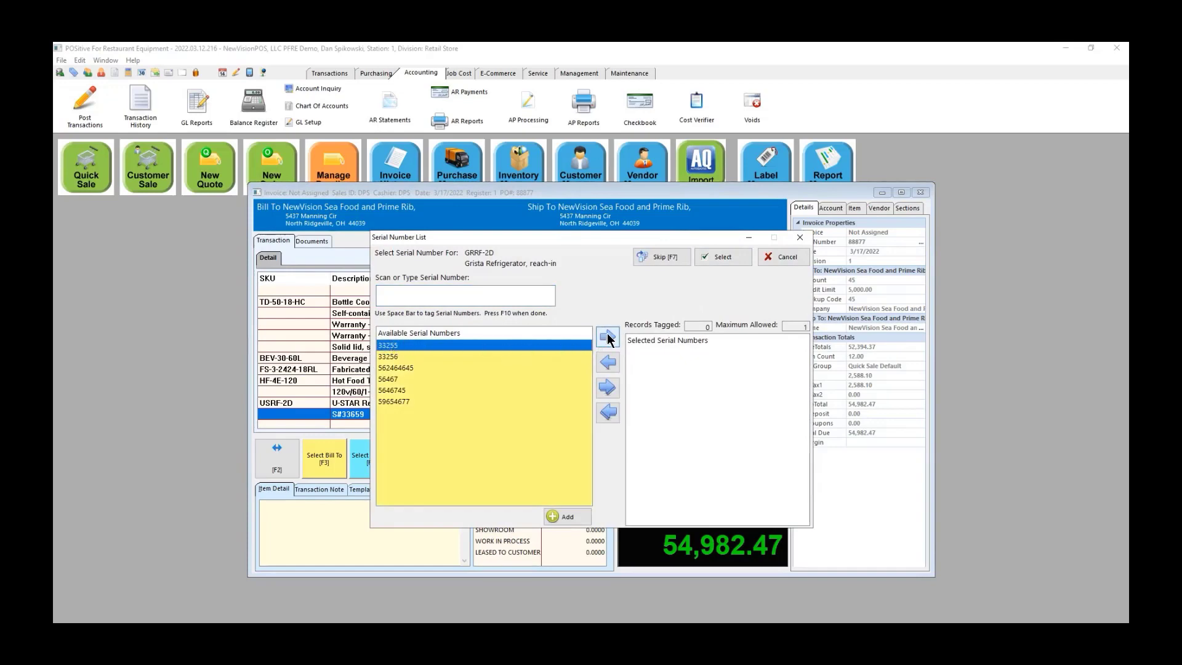
{"action": "left_click", "coordinate": [736, 256]}
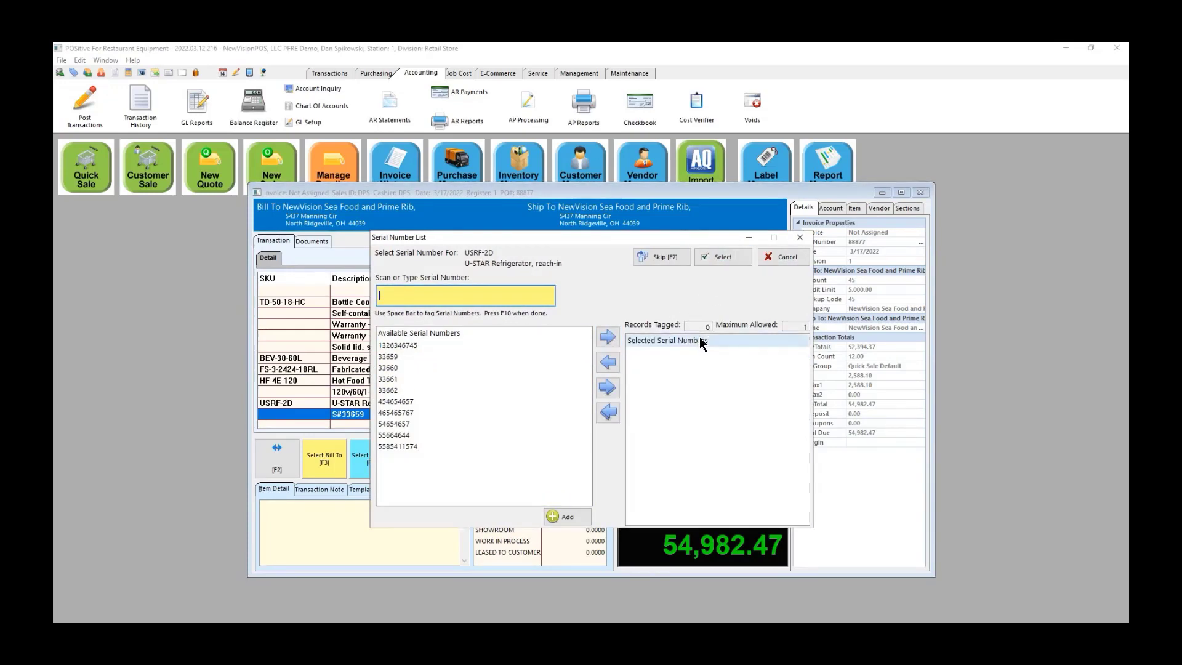
{"action": "left_click", "coordinate": [383, 357]}
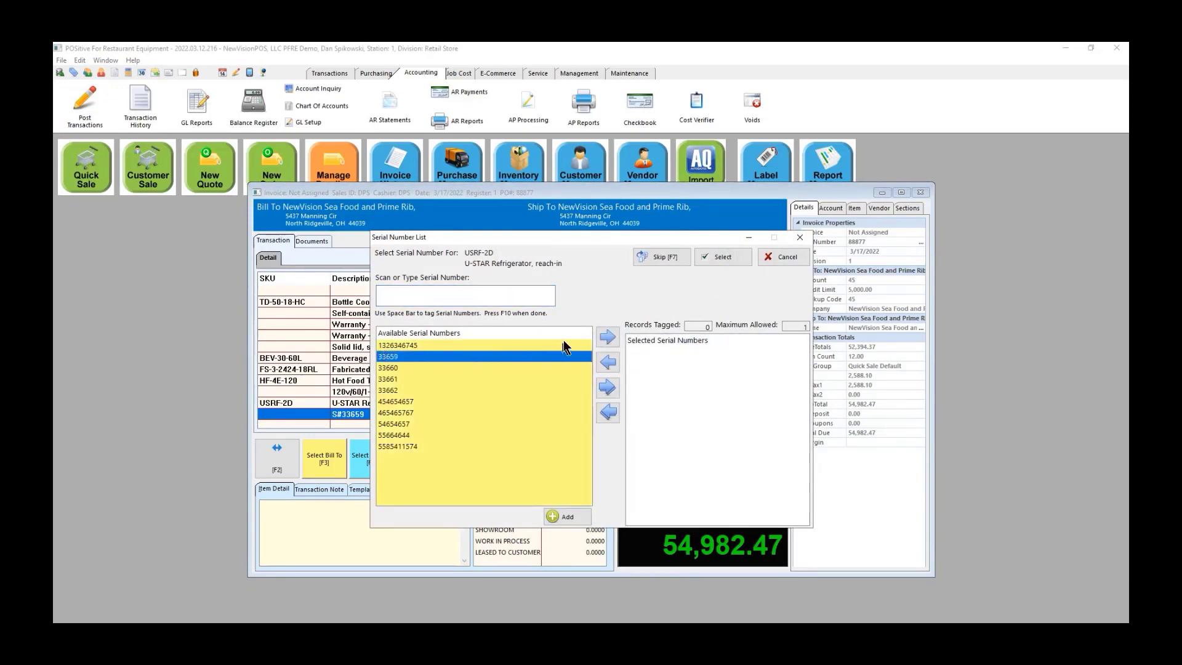
{"action": "left_click", "coordinate": [607, 336]}
{"action": "left_click", "coordinate": [730, 259]}
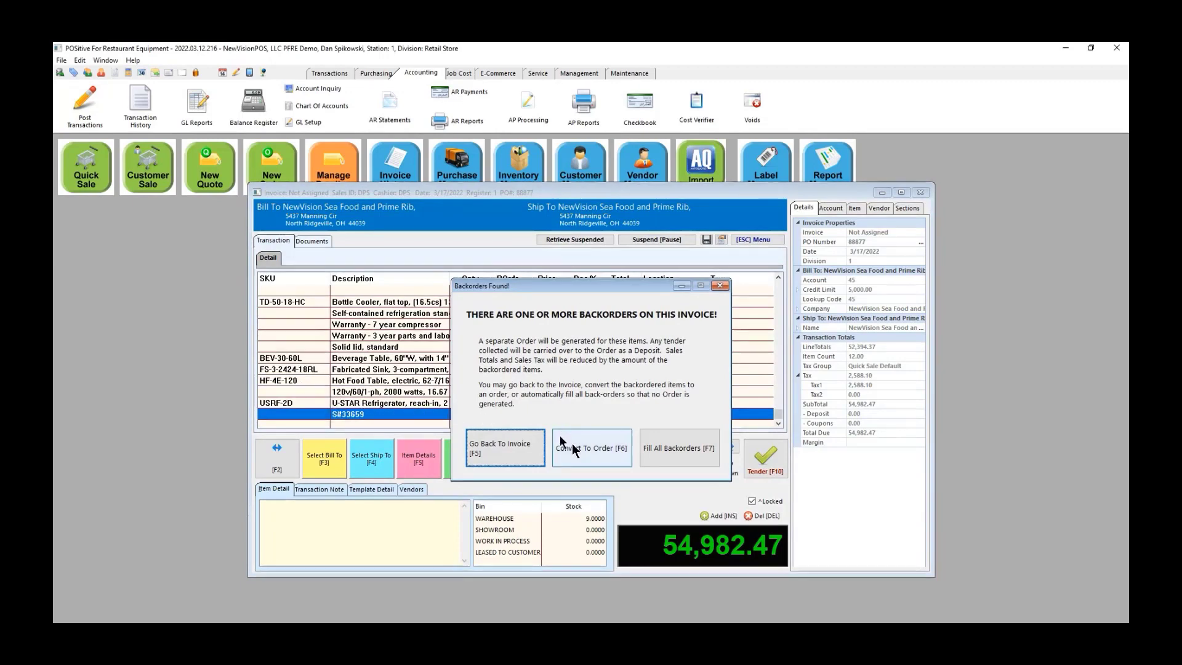
Step: Fill all backorders and re-tag serial 33659 for the USRF-2D refrigerator
{"action": "left_click", "coordinate": [664, 453]}
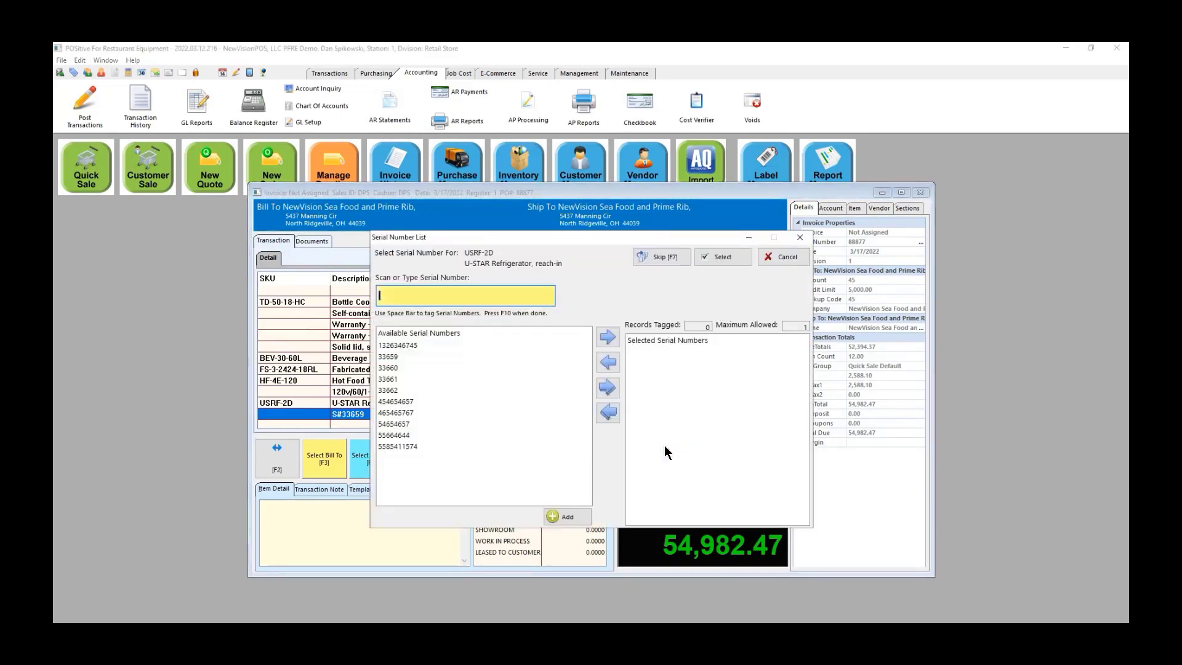
{"action": "left_click", "coordinate": [399, 358]}
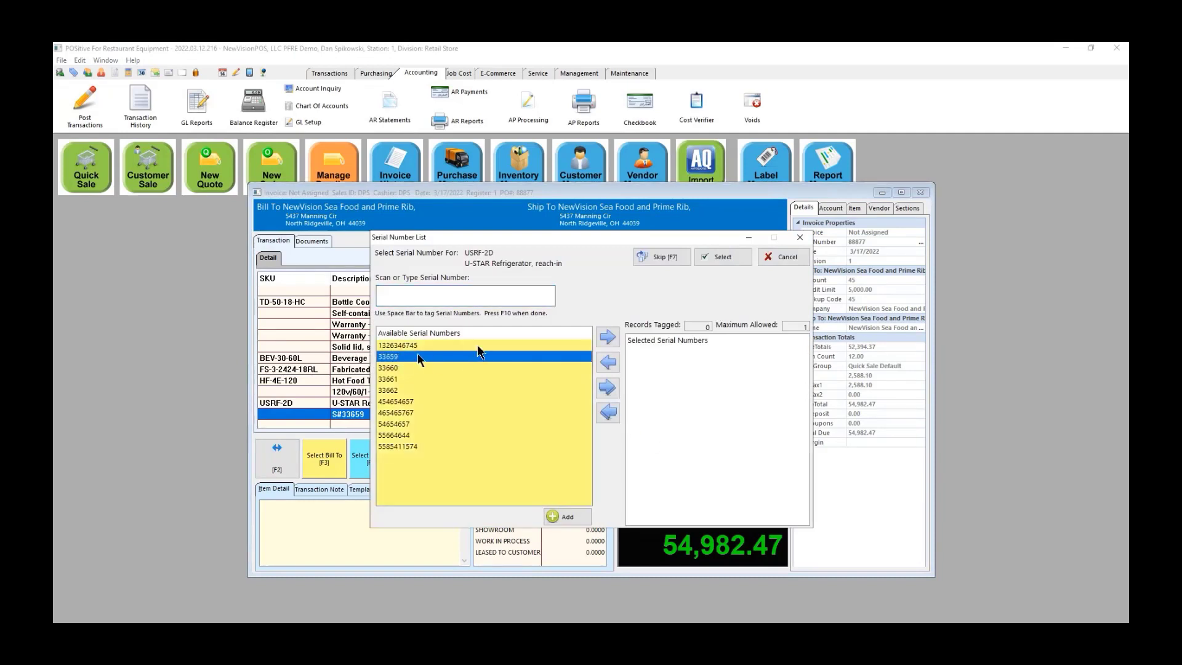
{"action": "left_click", "coordinate": [600, 343]}
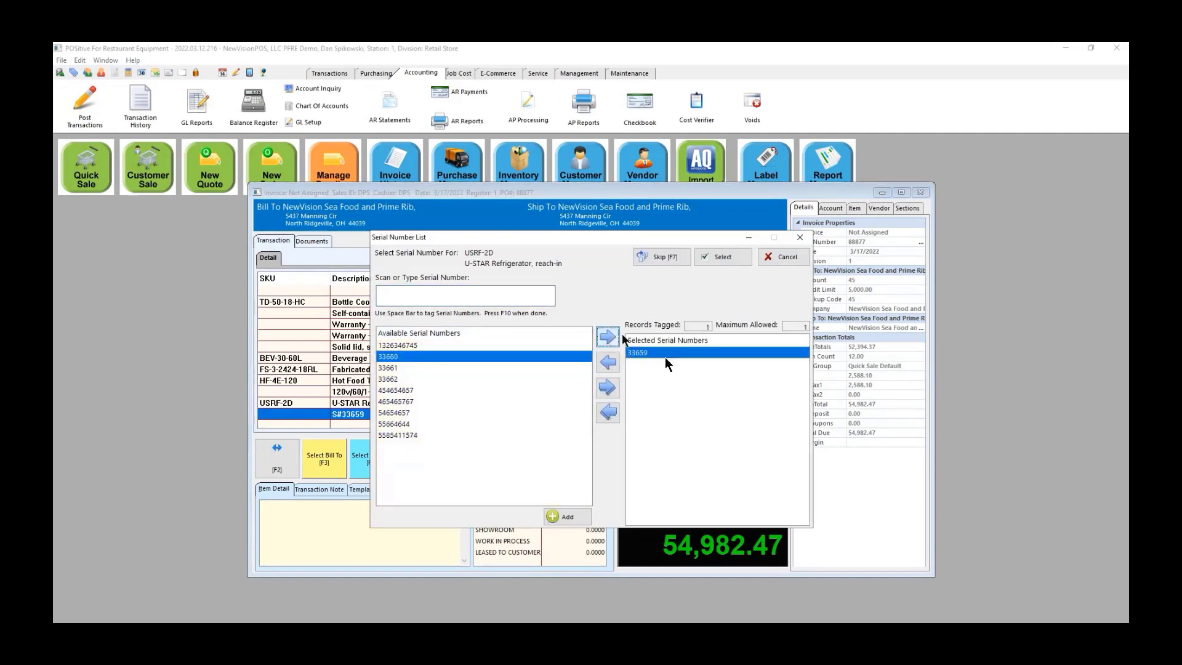
{"action": "left_click", "coordinate": [721, 257]}
Step: Allow the over-limit charge, put 57,751.11 on the store account, and accept the customer's signature
{"action": "key", "text": "F12"}
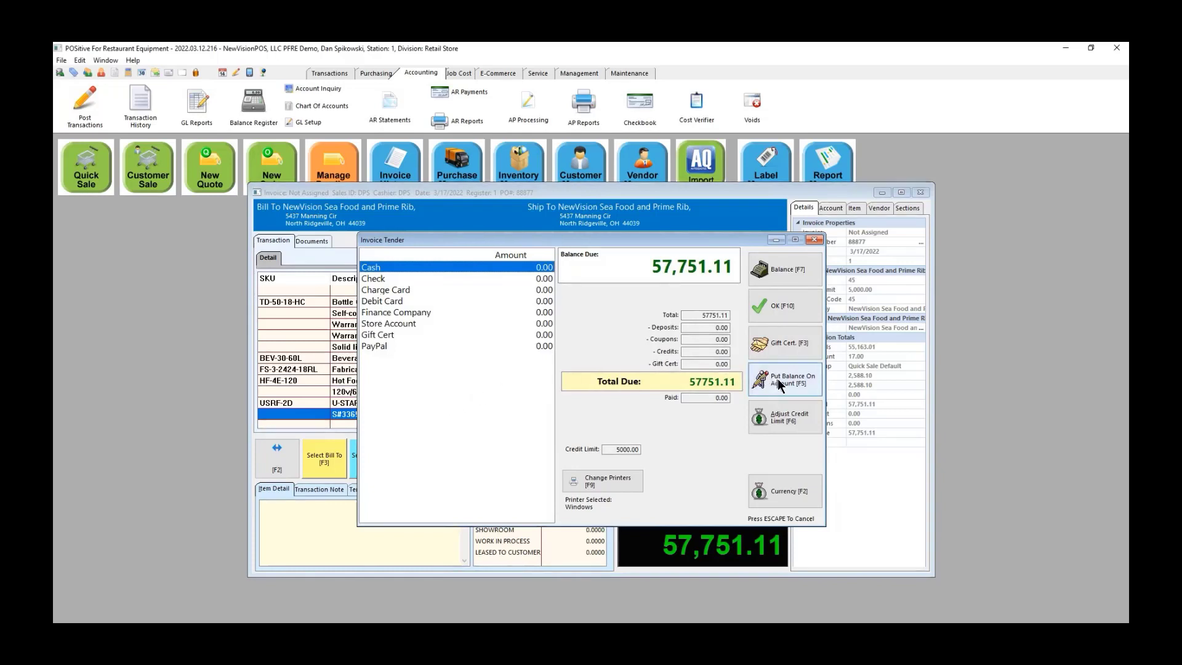
{"action": "left_click", "coordinate": [784, 415]}
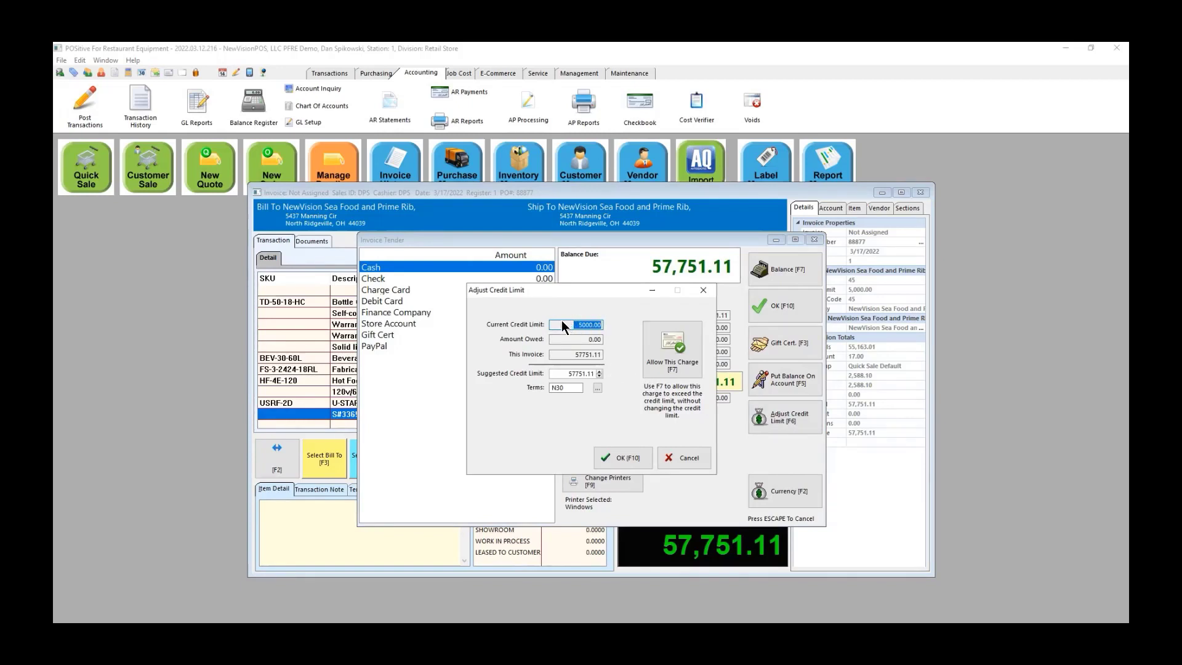
{"action": "left_click", "coordinate": [681, 348]}
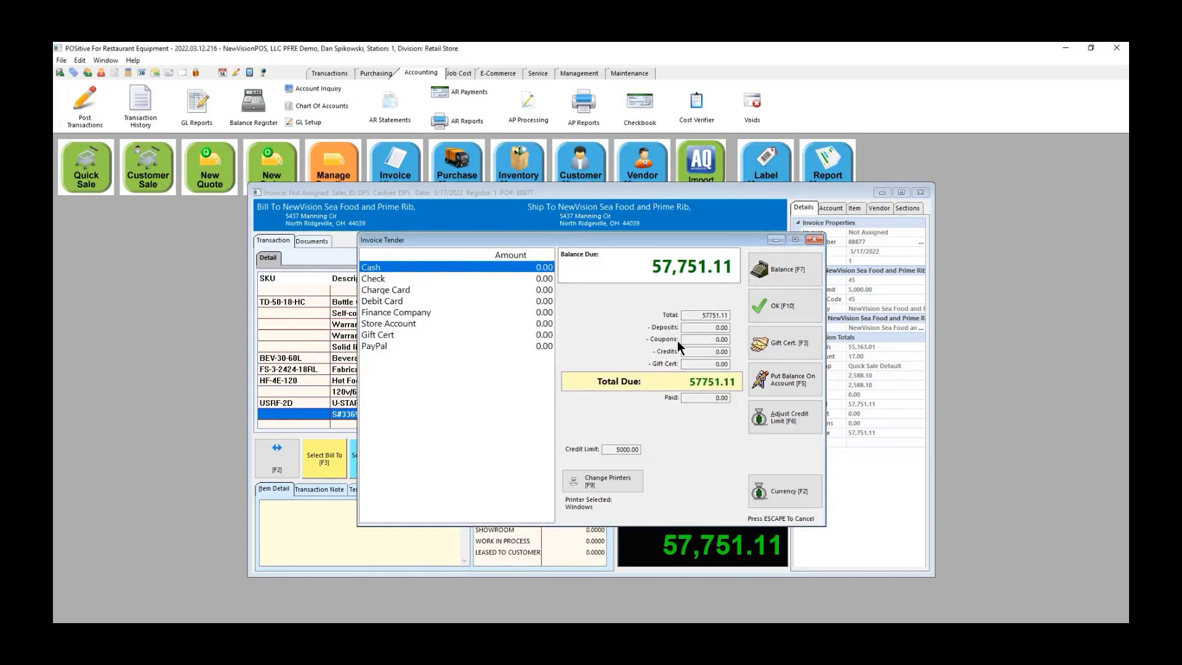
{"action": "left_click", "coordinate": [407, 327]}
{"action": "left_click", "coordinate": [407, 325]}
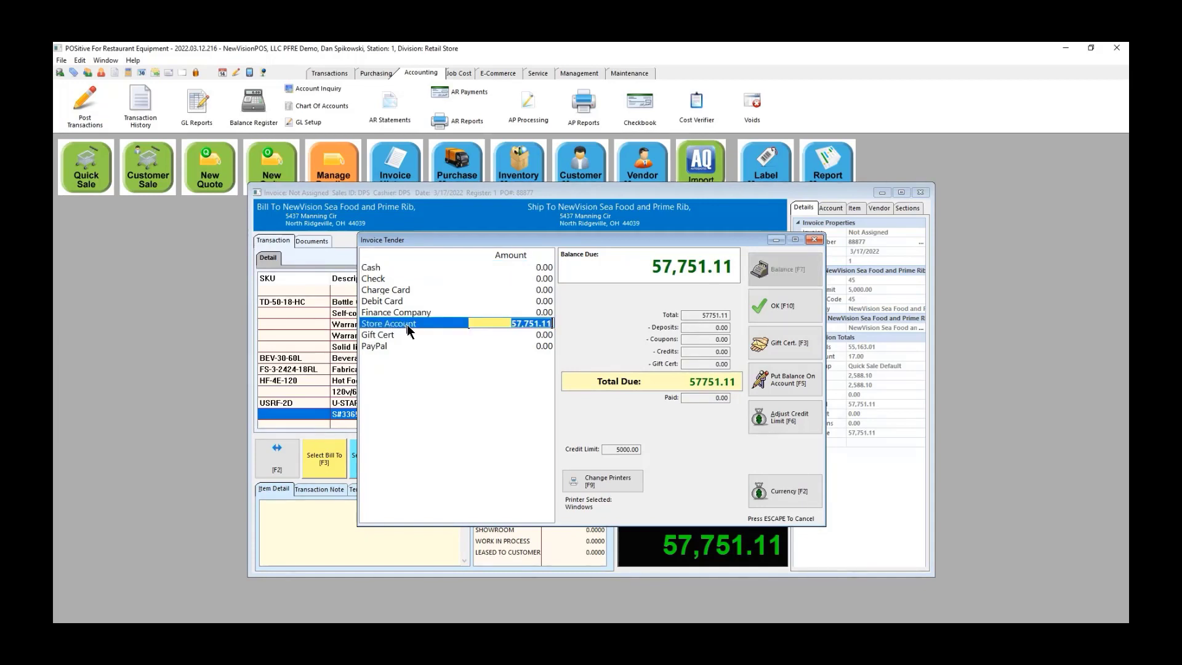
{"action": "left_click", "coordinate": [773, 307]}
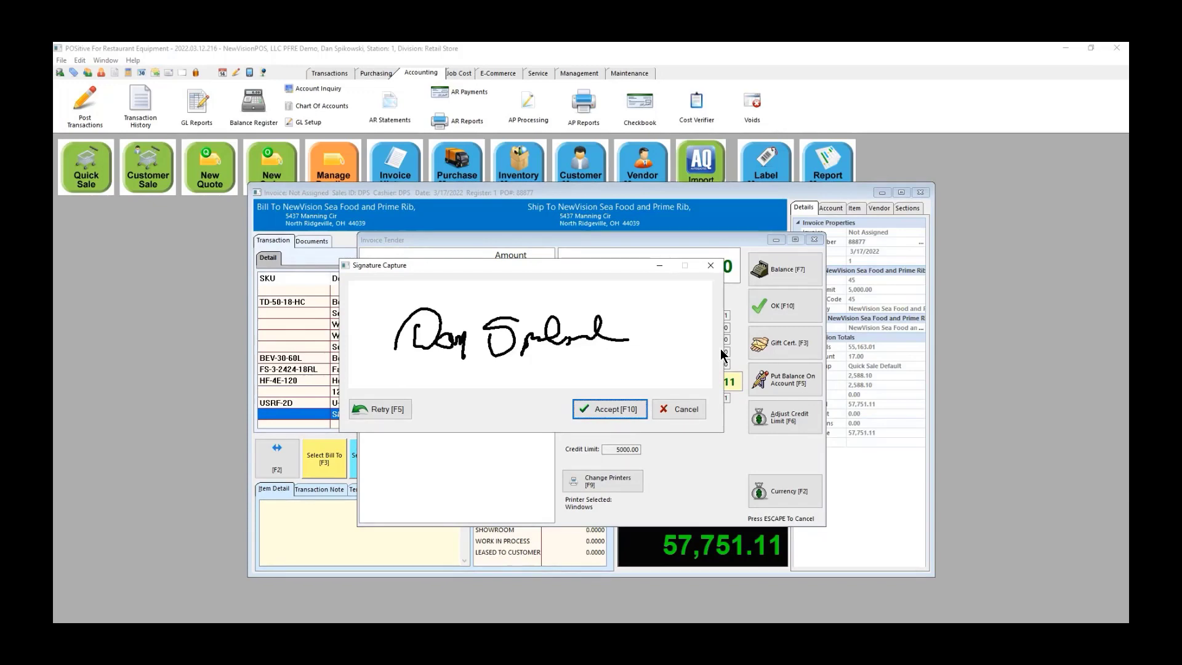
{"action": "left_click", "coordinate": [610, 410]}
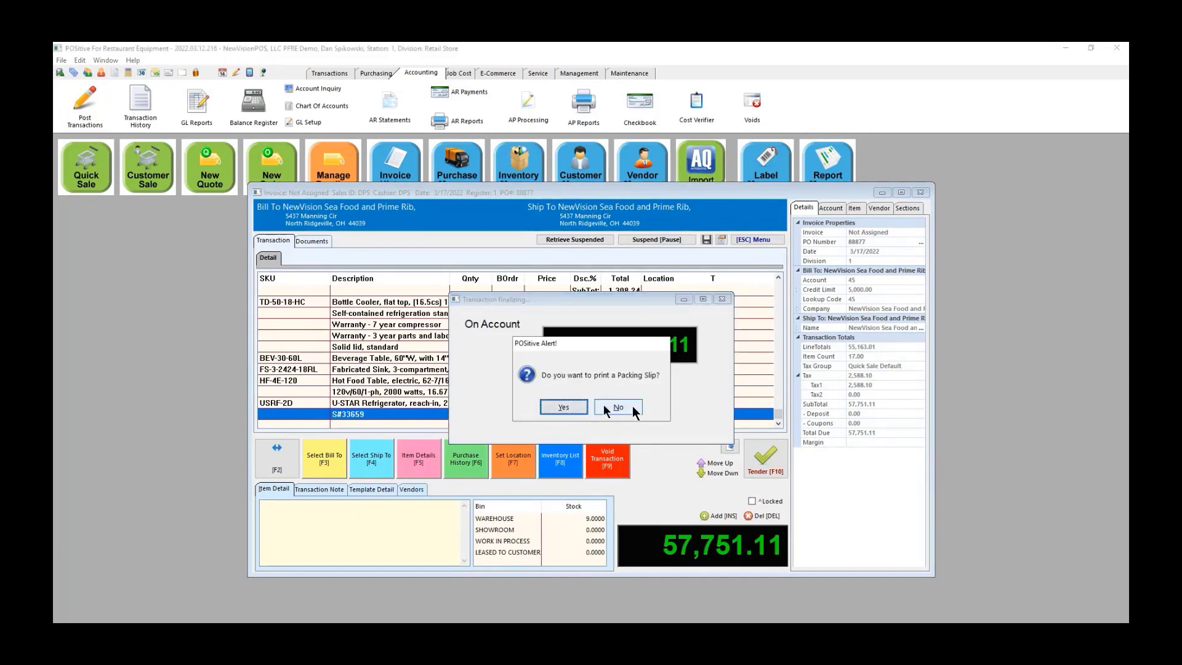
Step: Skip the packing slip and preview the invoice down to page 3's 57,751.11 On Account total
{"action": "left_click", "coordinate": [605, 409]}
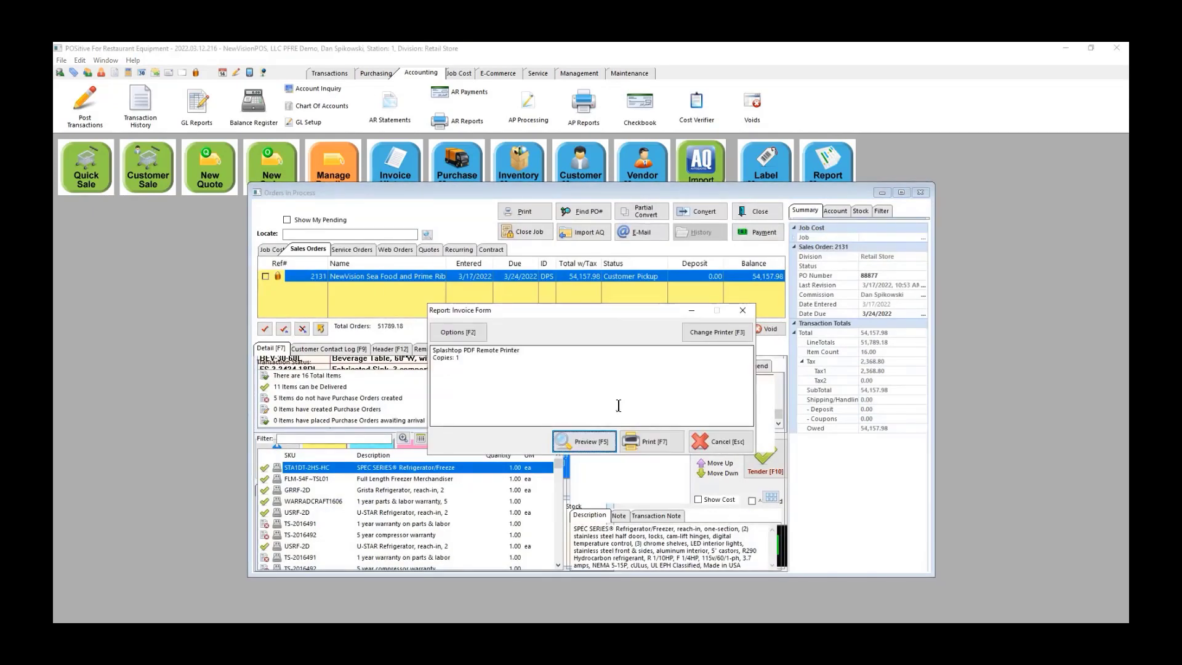
{"action": "left_click", "coordinate": [594, 442]}
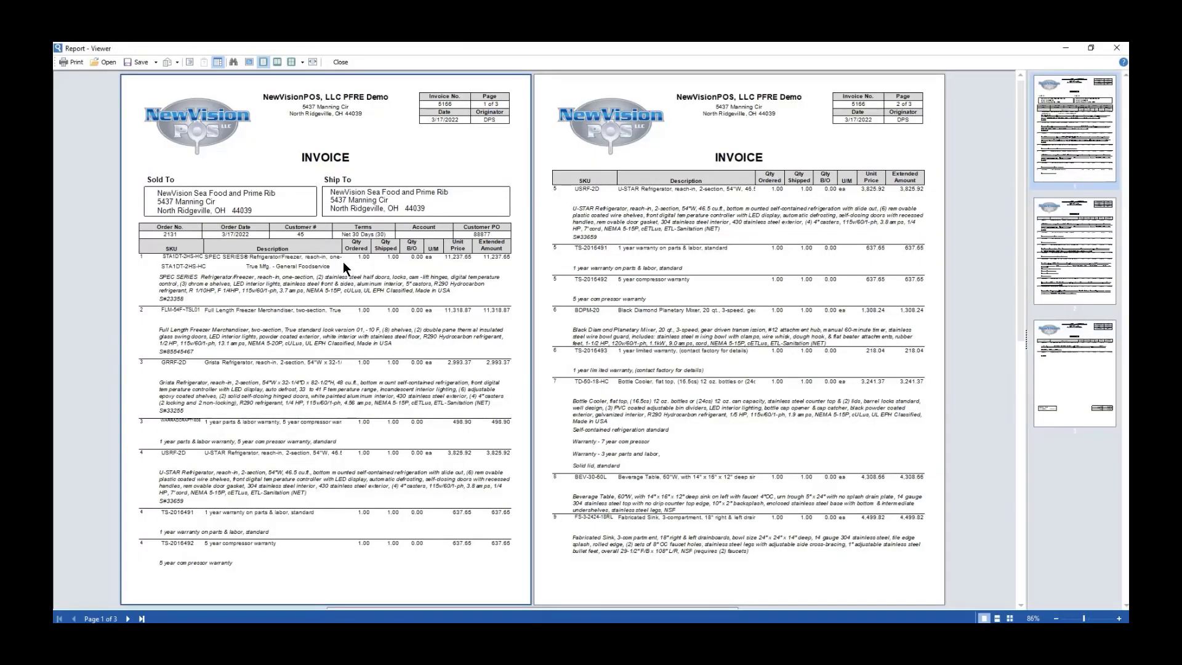
{"action": "scroll", "coordinate": [389, 293], "scroll_direction": "down", "scroll_amount": 8}
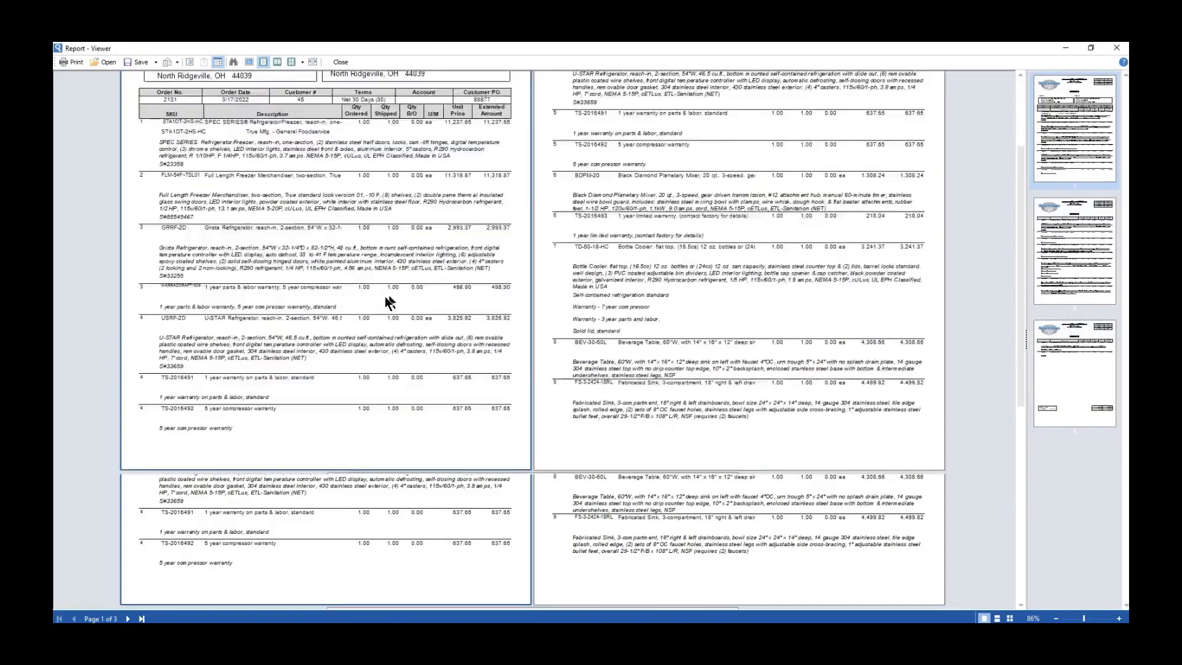
{"action": "scroll", "coordinate": [403, 311], "scroll_direction": "down", "scroll_amount": 3}
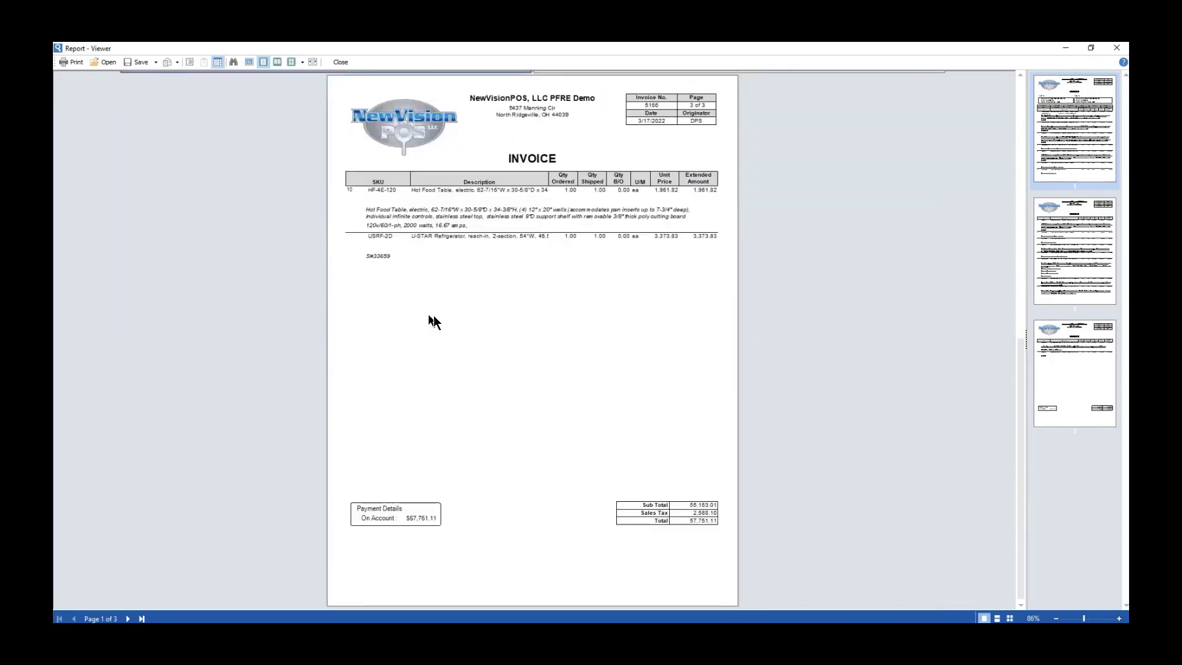
Step: Close the invoice preview, then accept and preview the full detail invoice
{"action": "left_click", "coordinate": [1115, 48]}
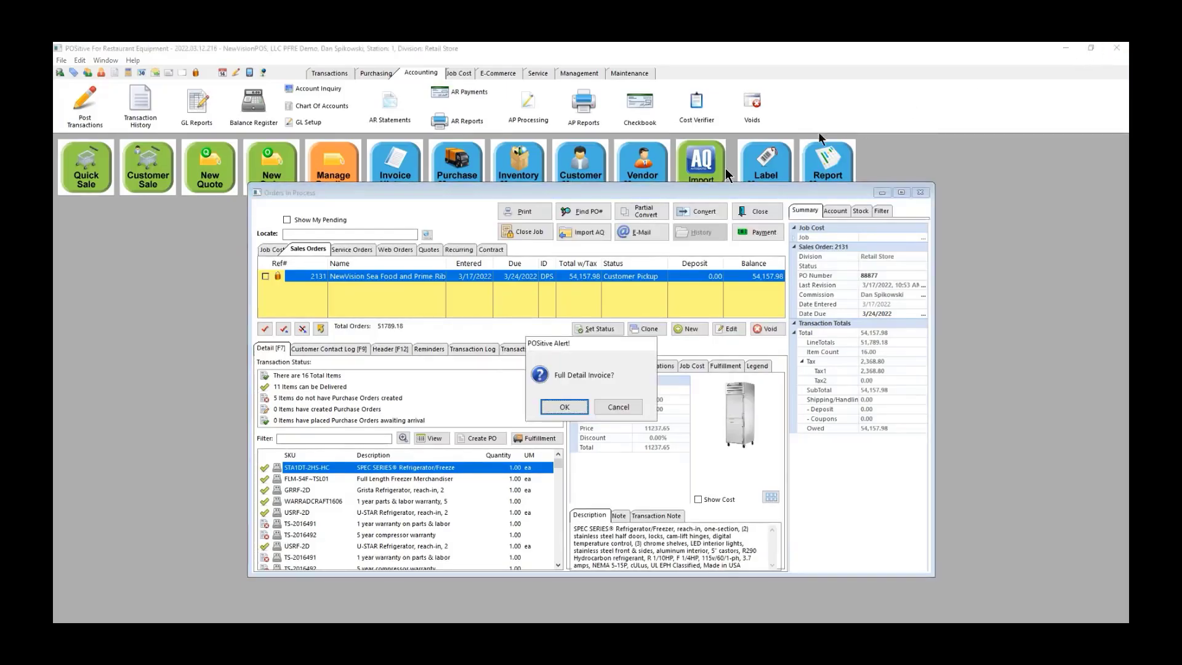
{"action": "left_click", "coordinate": [564, 407]}
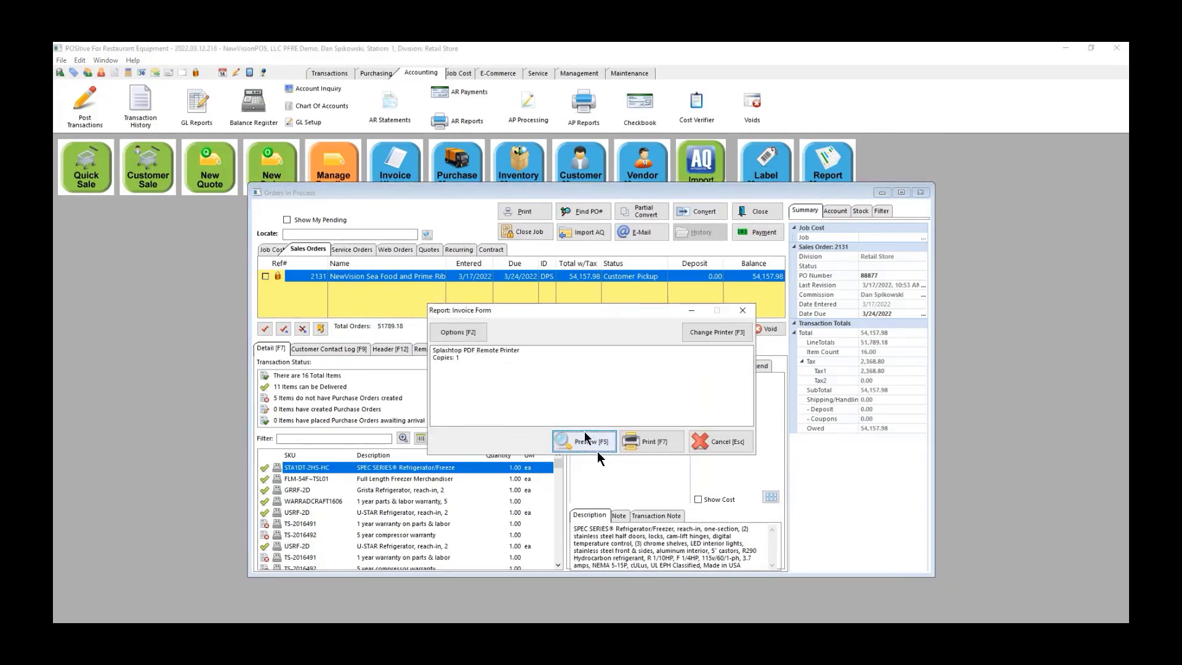
{"action": "left_click", "coordinate": [596, 440]}
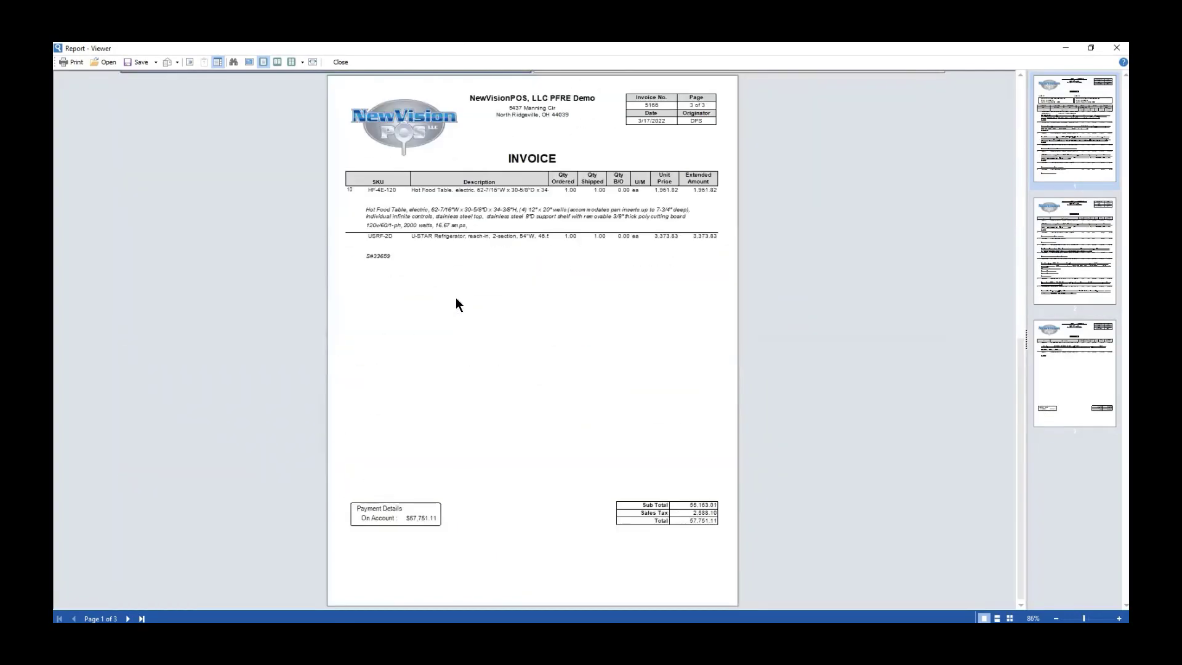
{"action": "left_click", "coordinate": [1116, 48]}
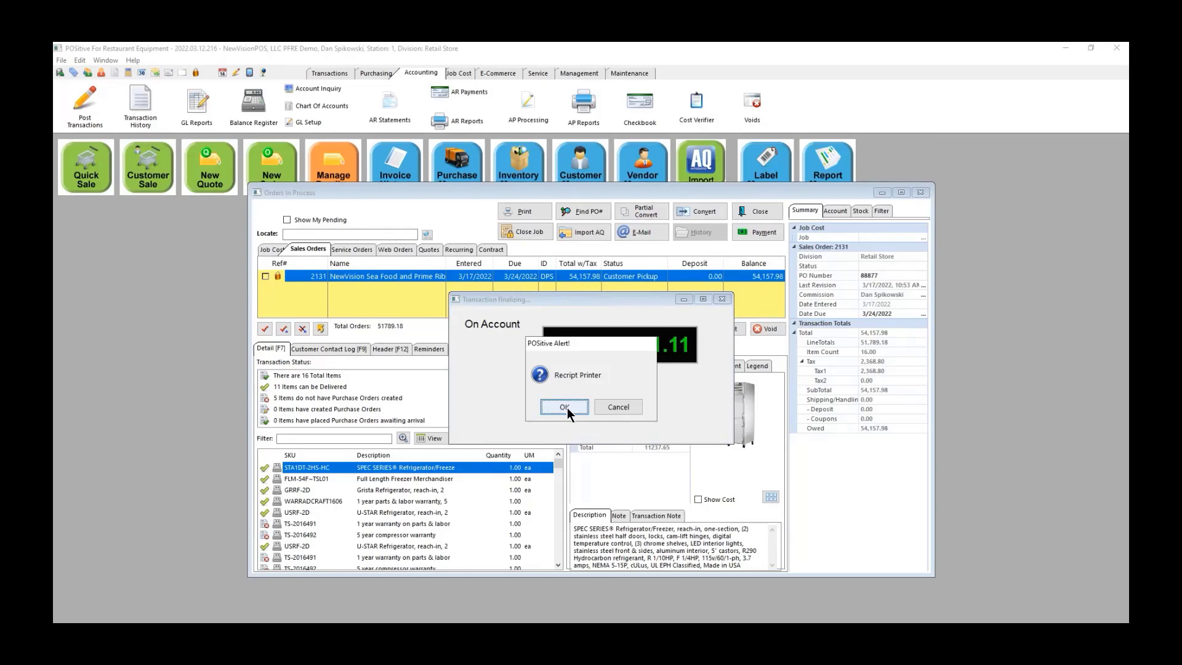
Step: Preview the 40-column receipt, dismiss its error, and complete the on-account sale
{"action": "left_click", "coordinate": [565, 406]}
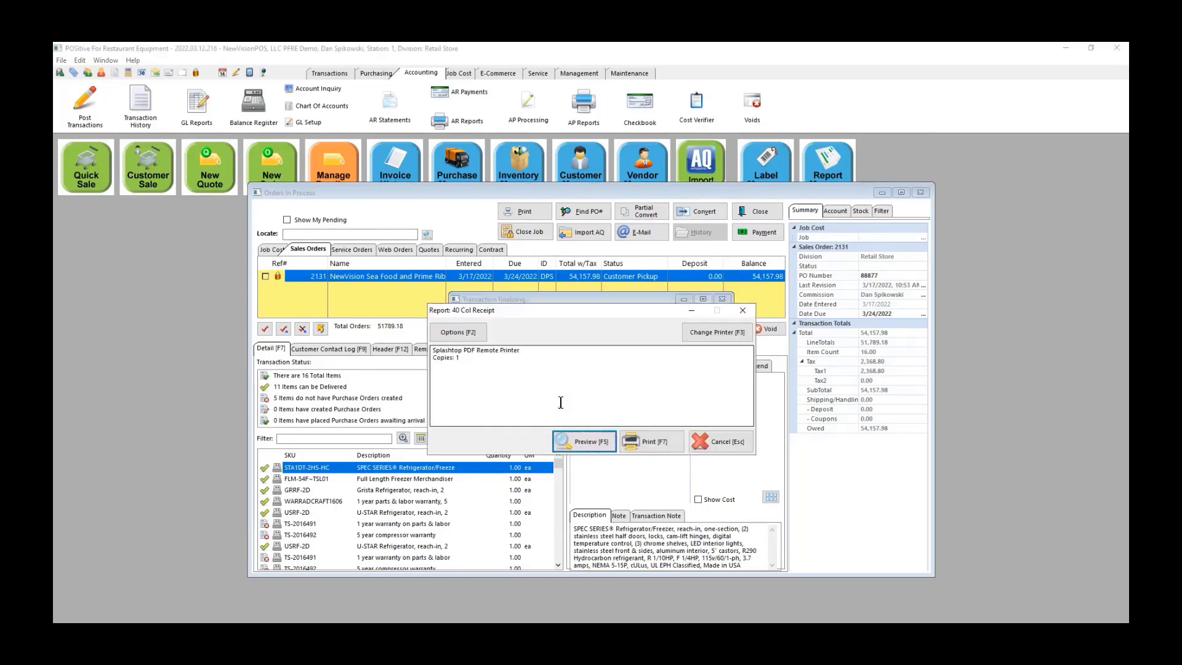
{"action": "left_click", "coordinate": [569, 441]}
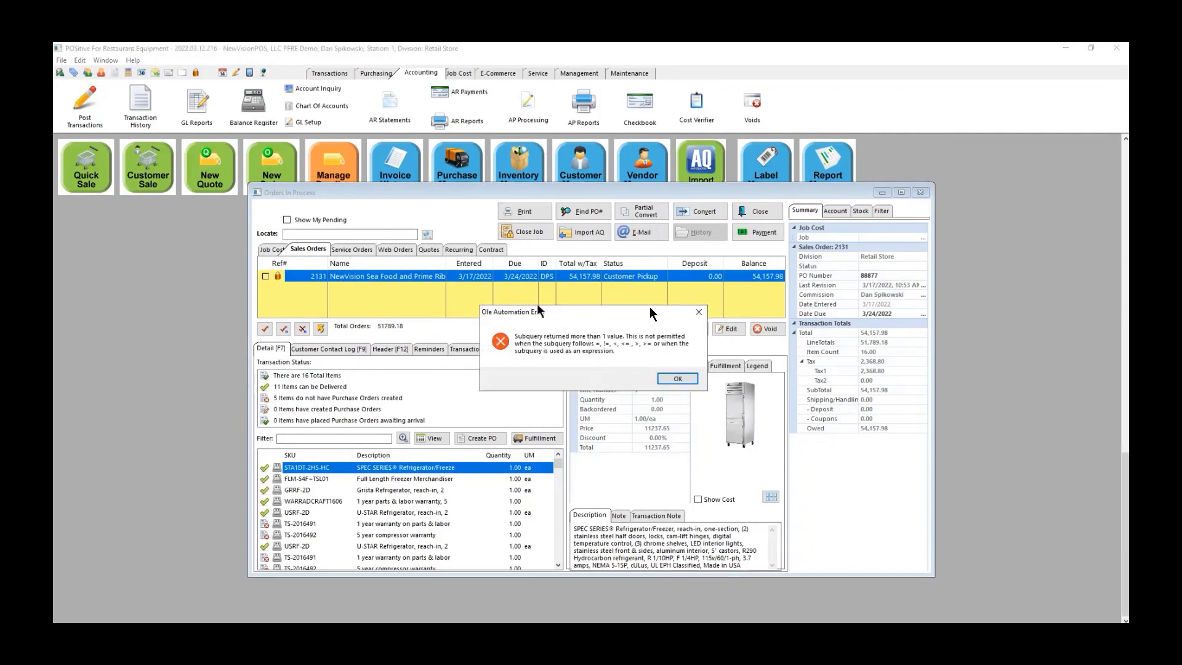
{"action": "left_click", "coordinate": [688, 378]}
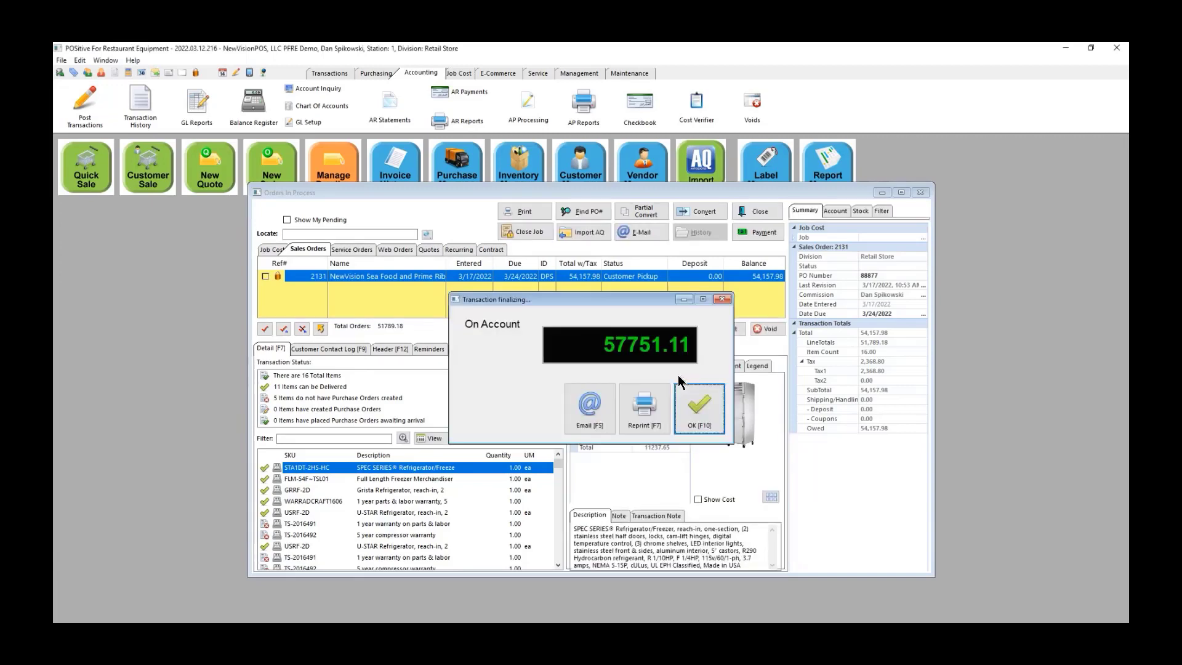
{"action": "left_click", "coordinate": [697, 403]}
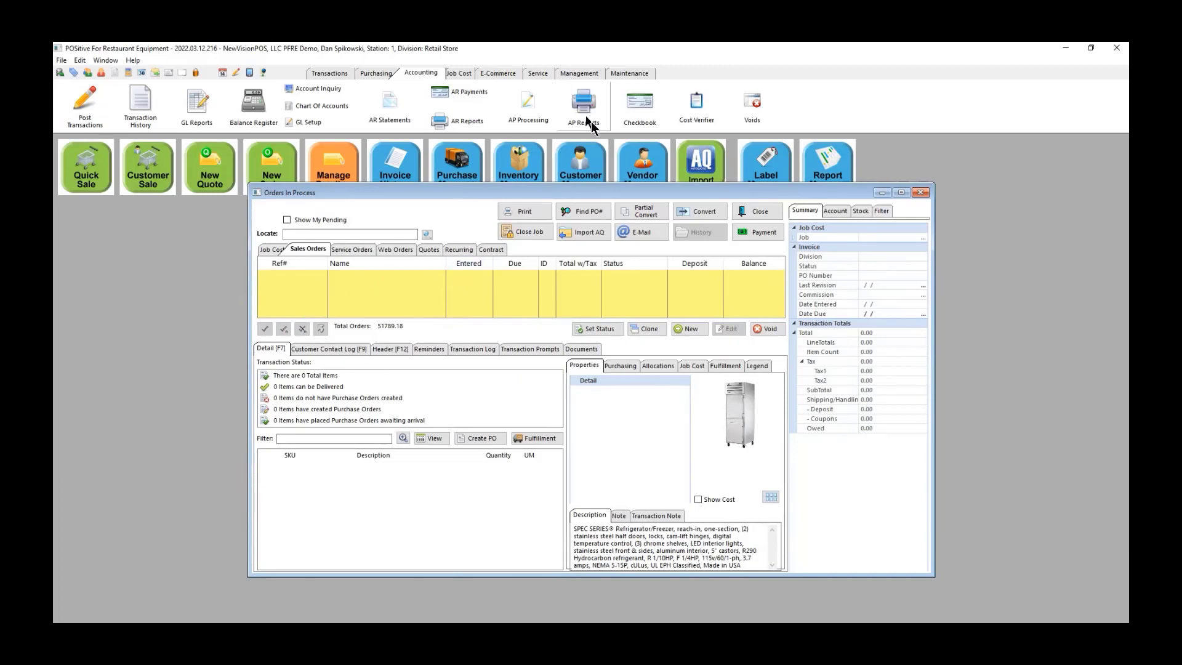
Step: Close Orders In Process, then view invoice 5166's item costs and margin in Invoice History
{"action": "left_click", "coordinate": [756, 211]}
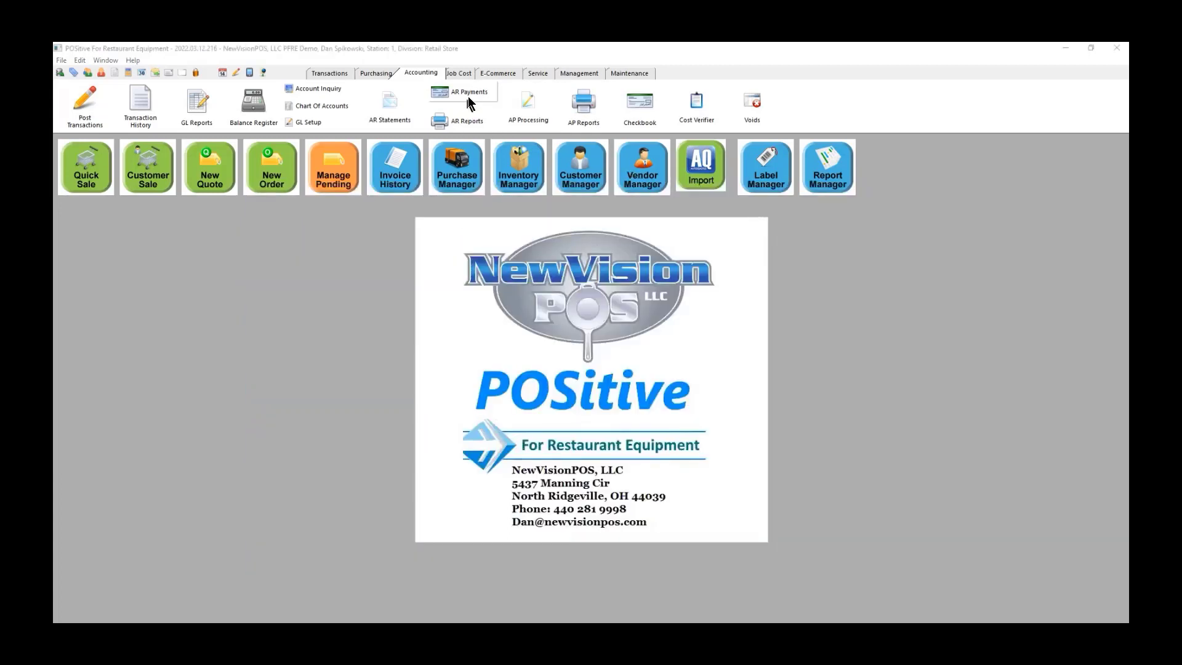
{"action": "left_click", "coordinate": [325, 74]}
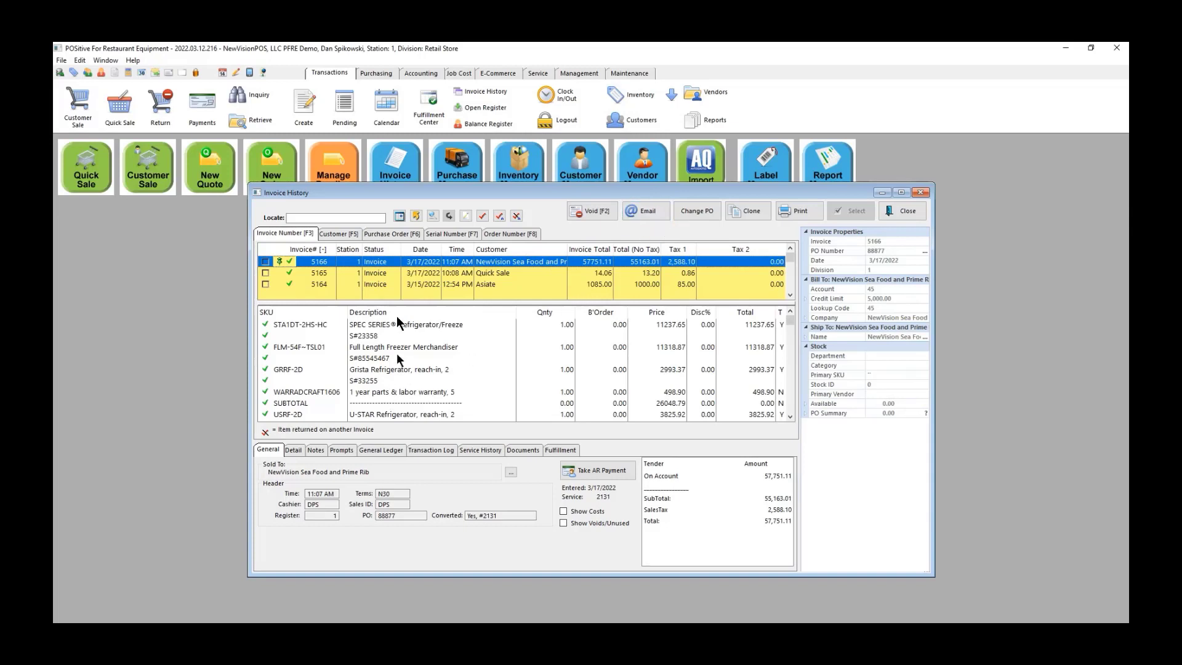
{"action": "scroll", "coordinate": [412, 375], "scroll_direction": "down", "scroll_amount": 5}
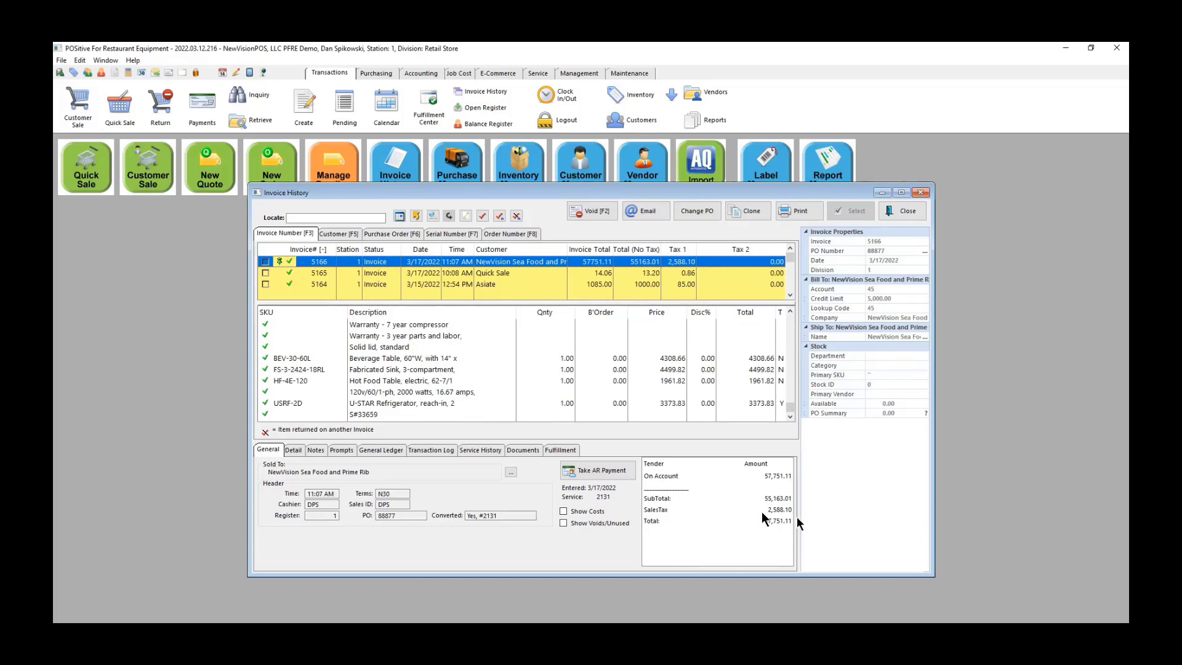
{"action": "left_click", "coordinate": [563, 511]}
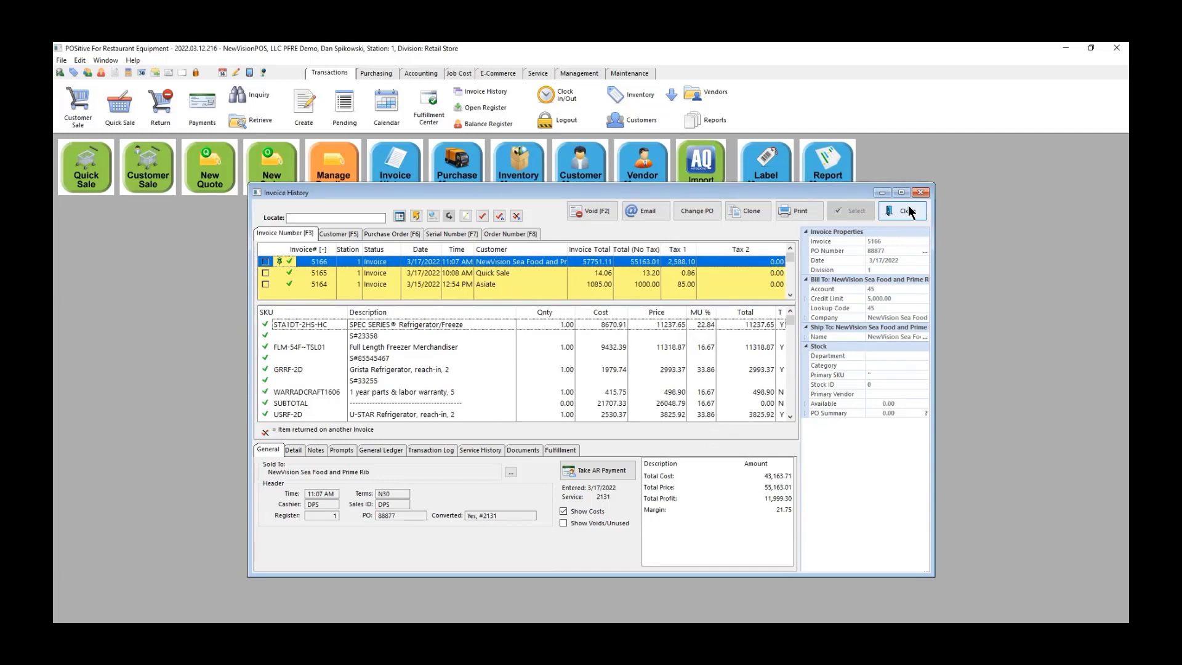
{"action": "left_click", "coordinate": [908, 211]}
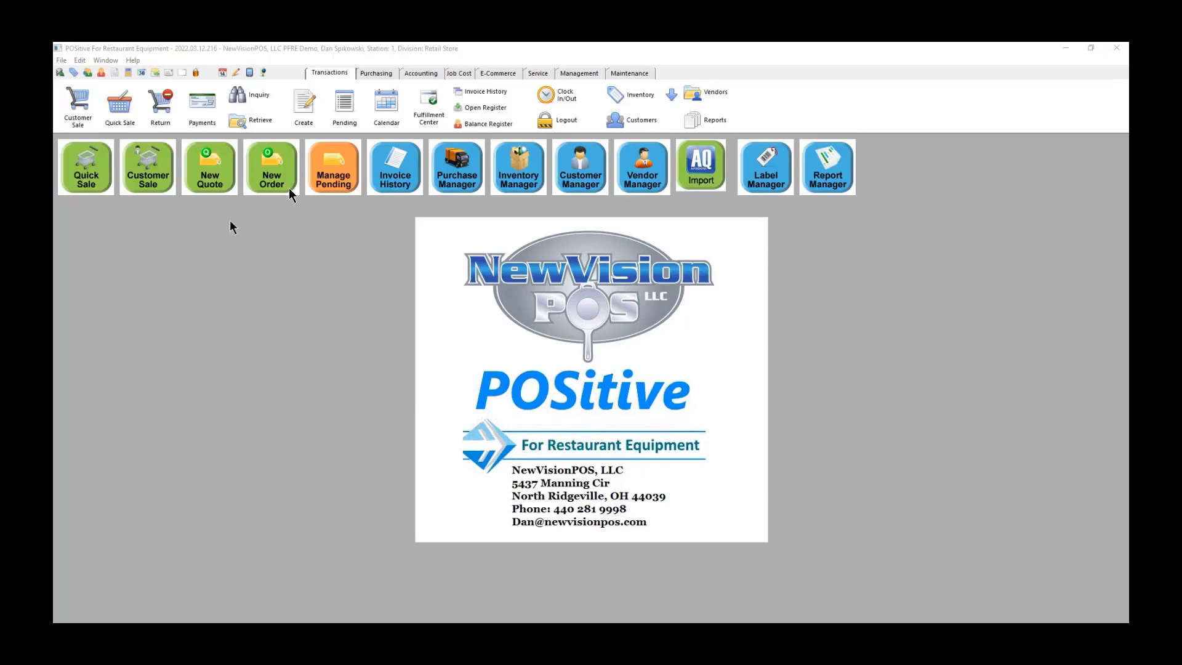
{"action": "left_click", "coordinate": [520, 165]}
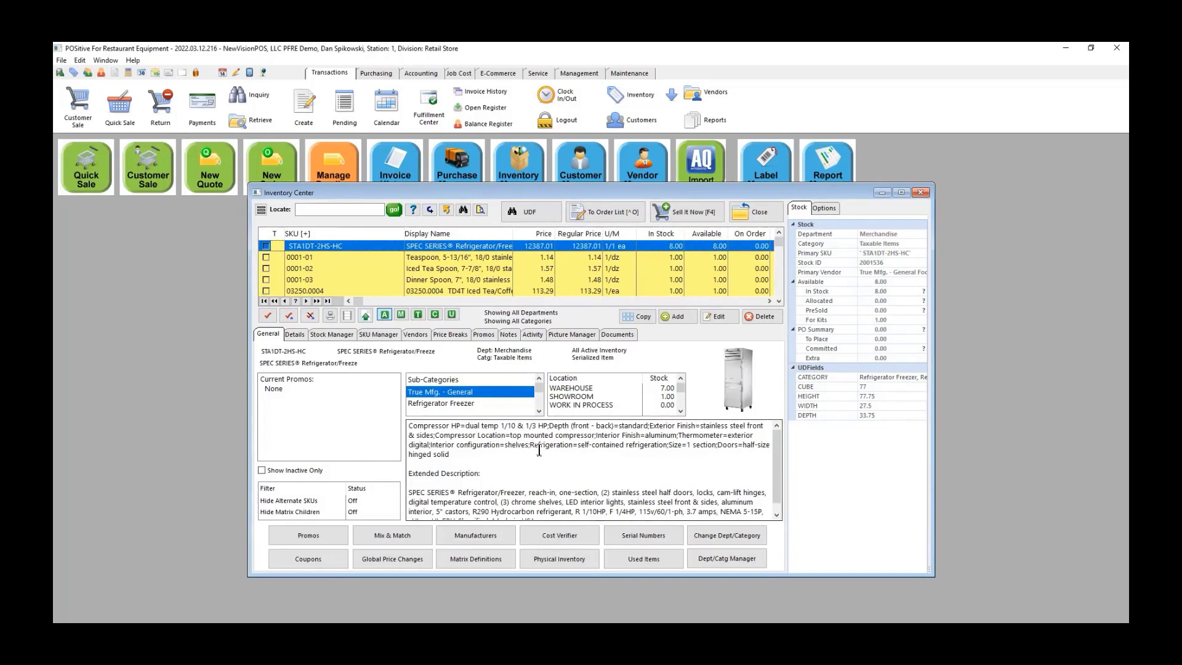
{"action": "scroll", "coordinate": [539, 449], "scroll_direction": "down", "scroll_amount": 1}
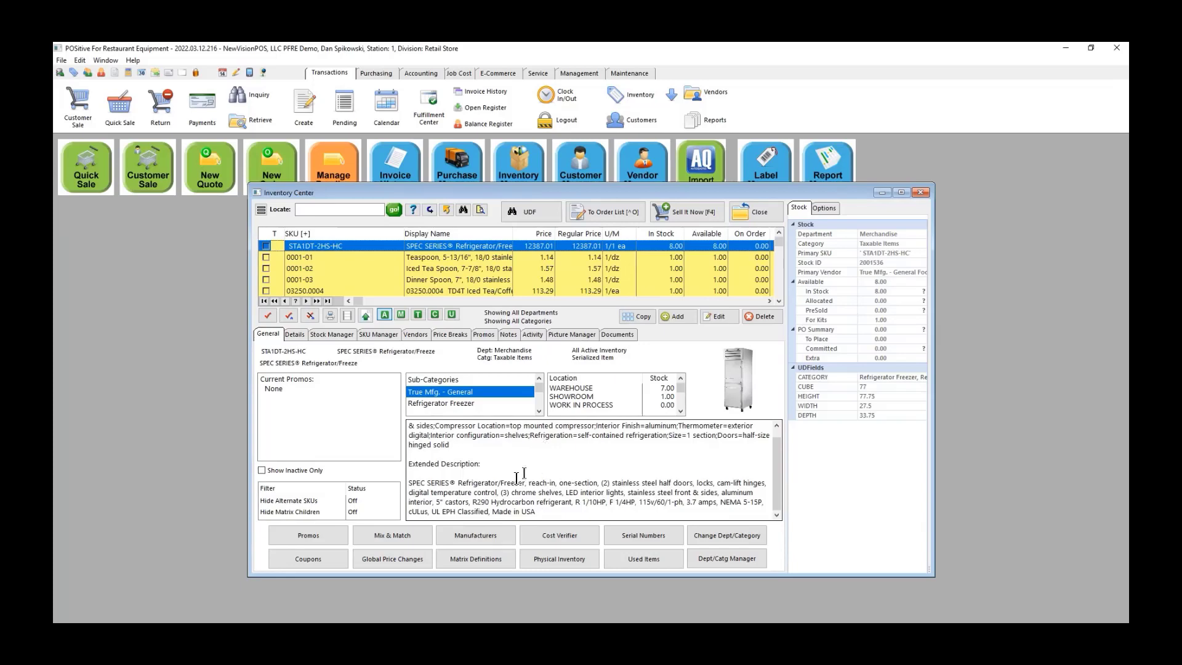
{"action": "scroll", "coordinate": [586, 454], "scroll_direction": "up", "scroll_amount": 1}
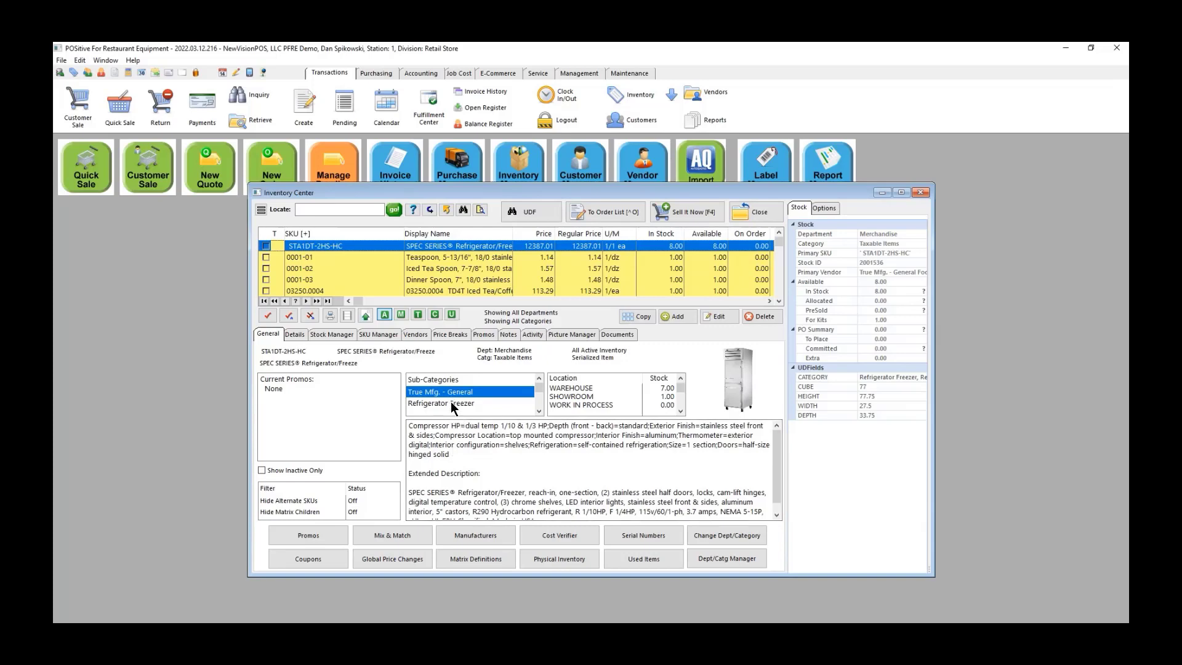
{"action": "left_click", "coordinate": [762, 214]}
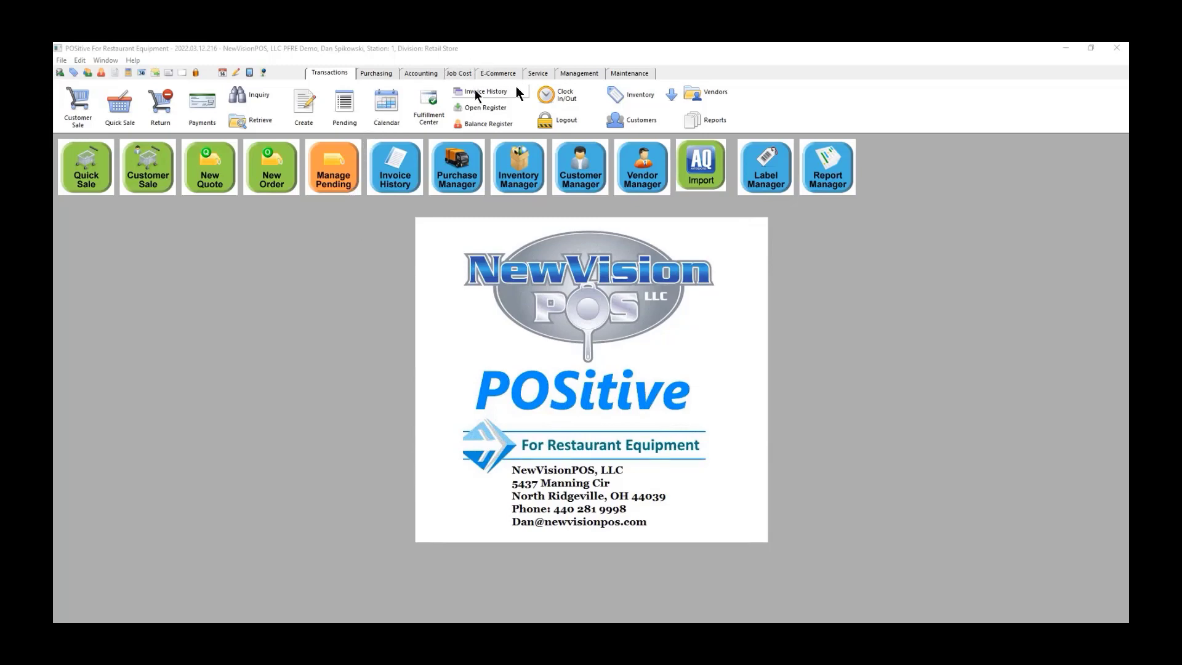
Step: Search the Inventory Center by the Back Bar Cabinet sub-category to list its items
{"action": "left_click", "coordinate": [628, 94]}
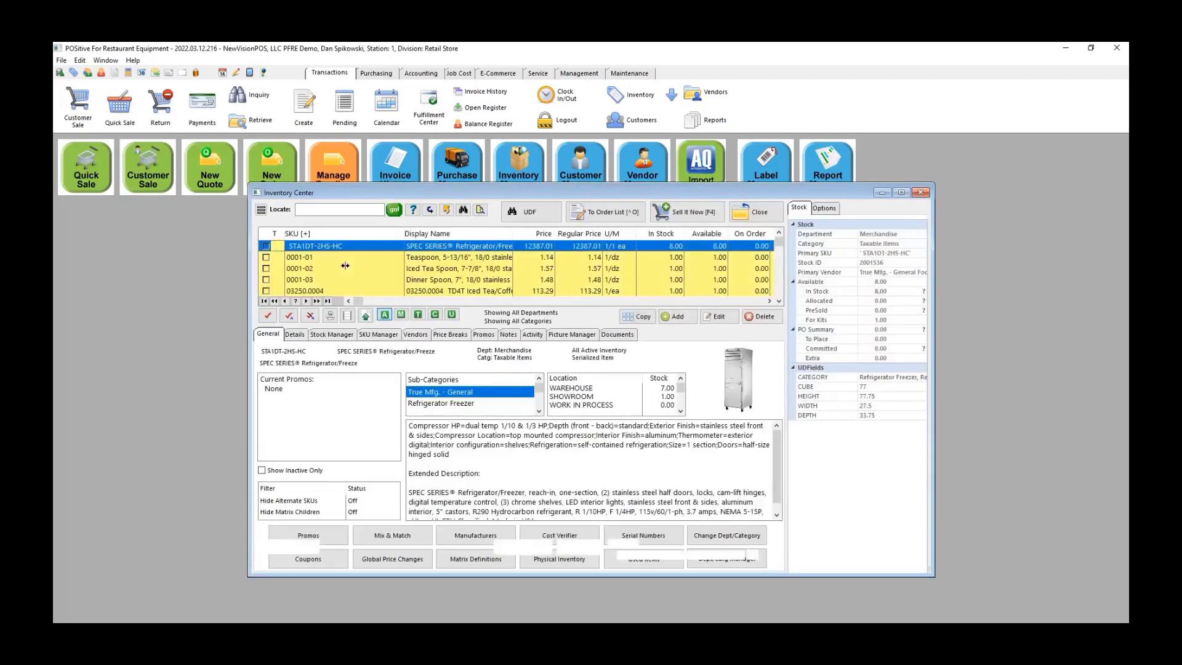
{"action": "left_click", "coordinate": [464, 209]}
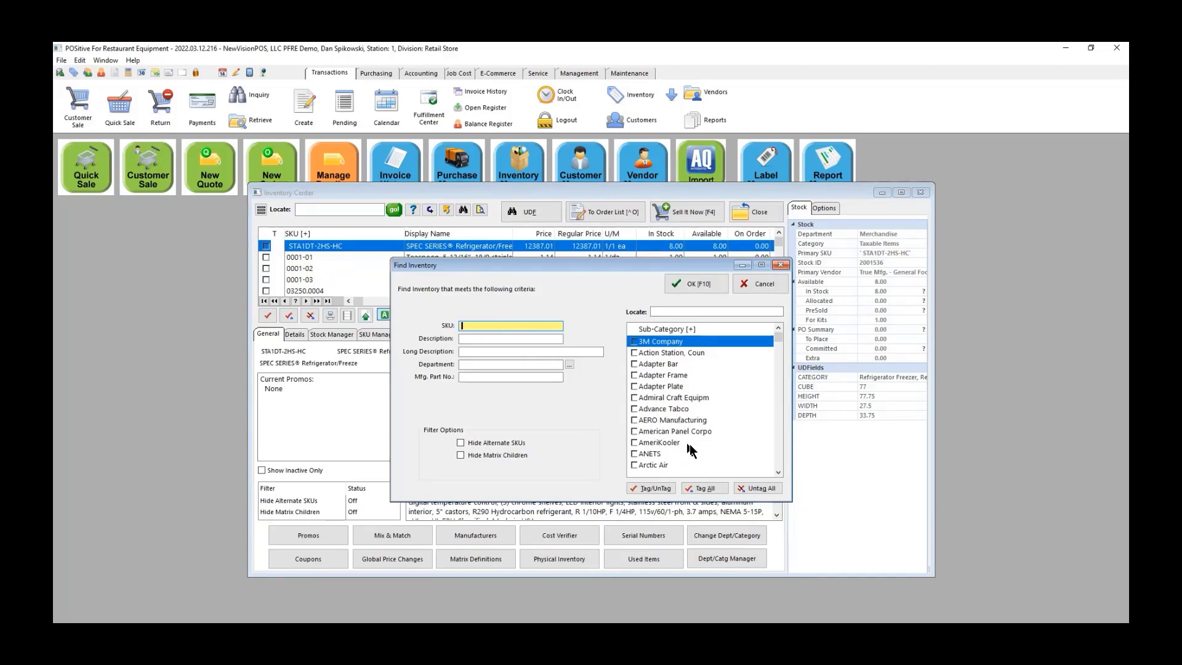
{"action": "scroll", "coordinate": [688, 444], "scroll_direction": "down", "scroll_amount": 6}
{"action": "scroll", "coordinate": [675, 442], "scroll_direction": "down", "scroll_amount": 2}
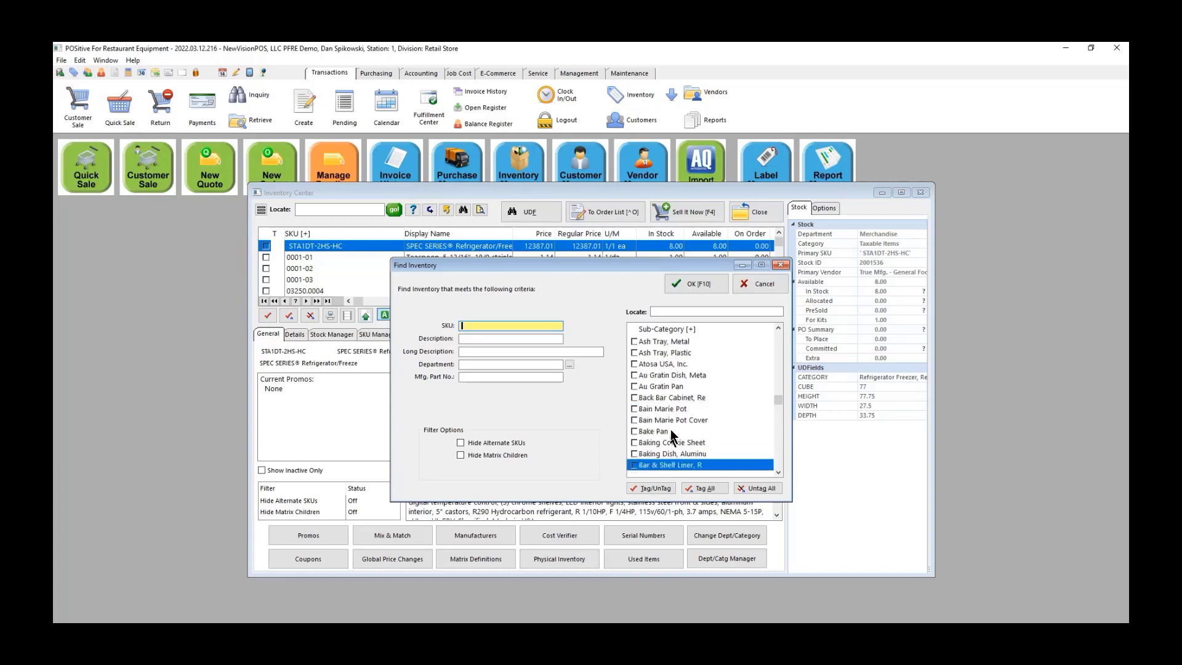
{"action": "left_click", "coordinate": [665, 397]}
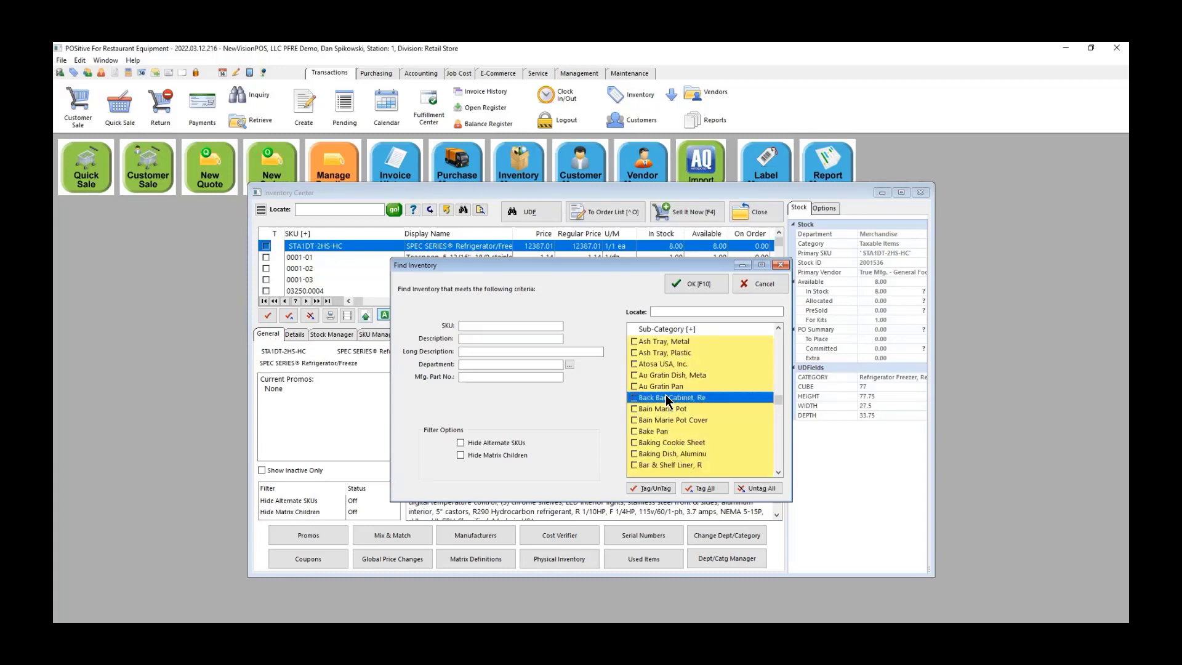
{"action": "left_click", "coordinate": [633, 398]}
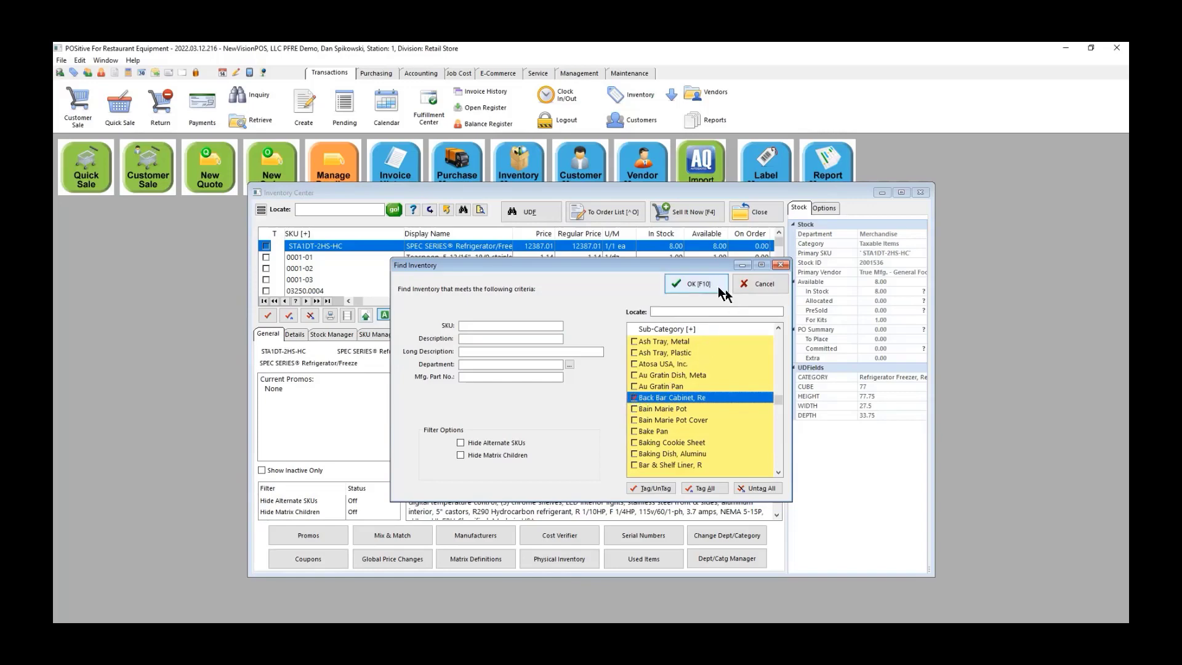
{"action": "left_click", "coordinate": [699, 286]}
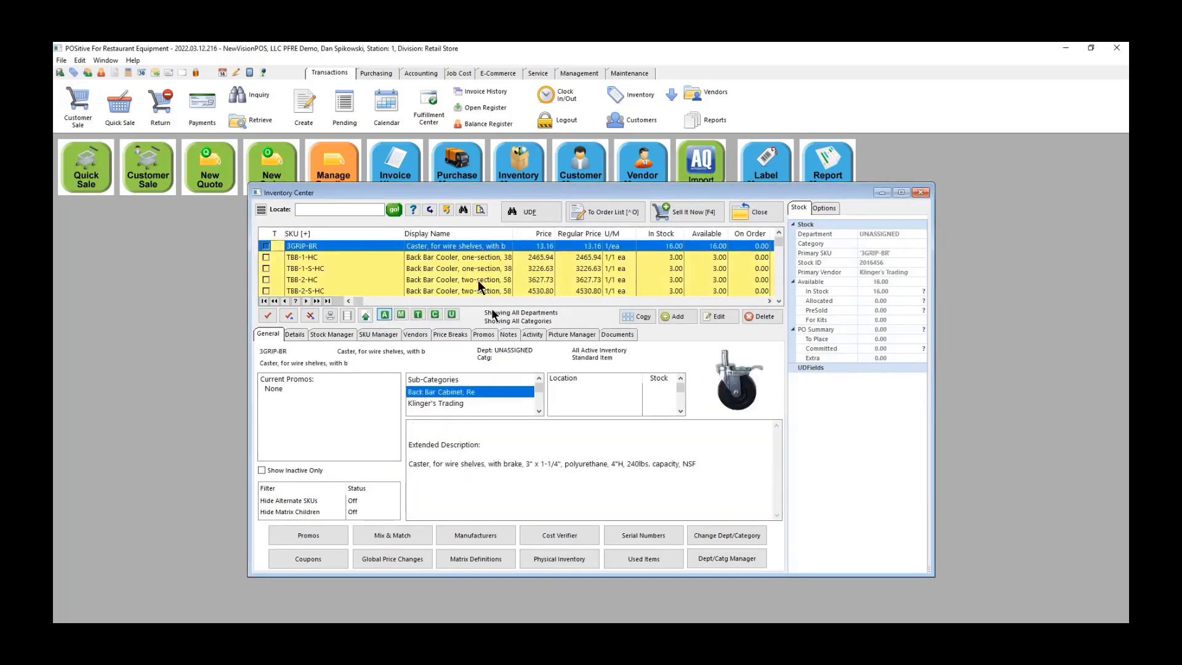
Step: Browse coolers TBB-1-HC, TBB-2-HC and TBB-2-S-HC, reverse the SKU sort, then close Inventory Center
{"action": "left_click", "coordinate": [448, 258]}
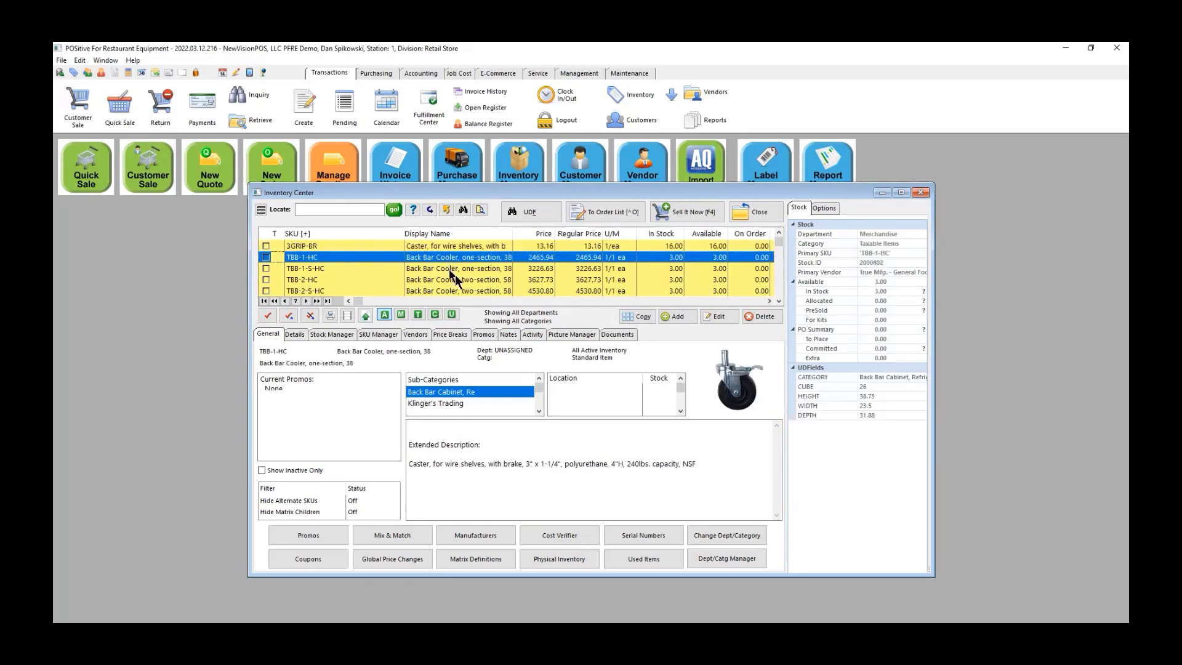
{"action": "left_click", "coordinate": [454, 279]}
{"action": "left_click", "coordinate": [456, 289]}
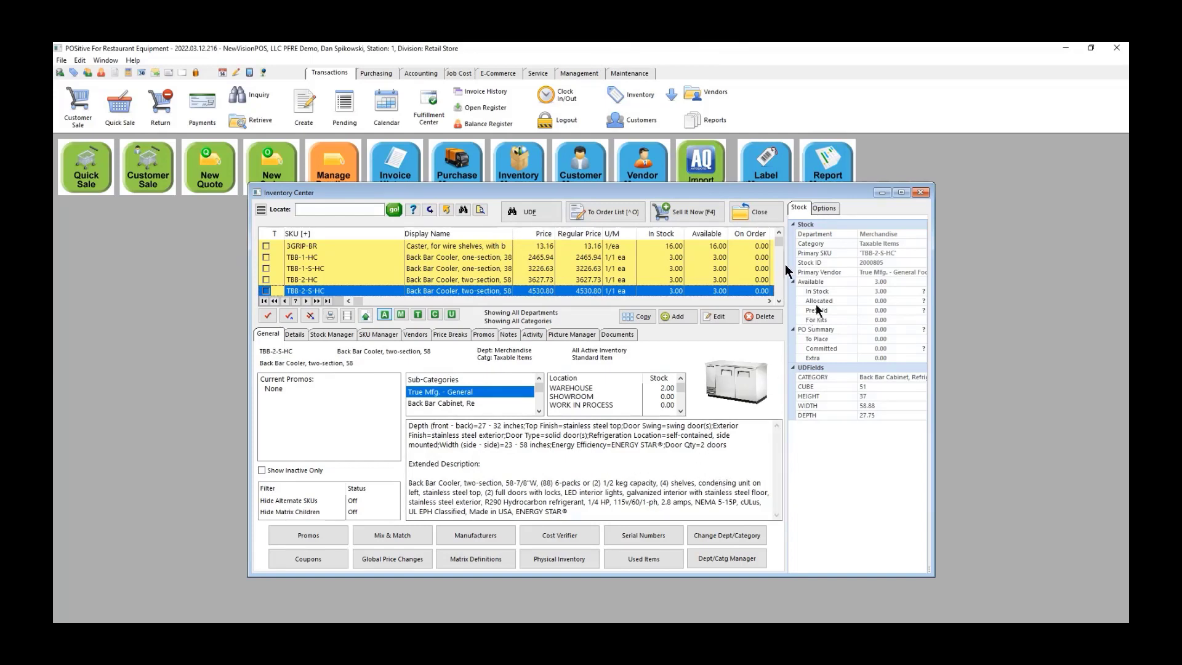
{"action": "left_click", "coordinate": [778, 235]}
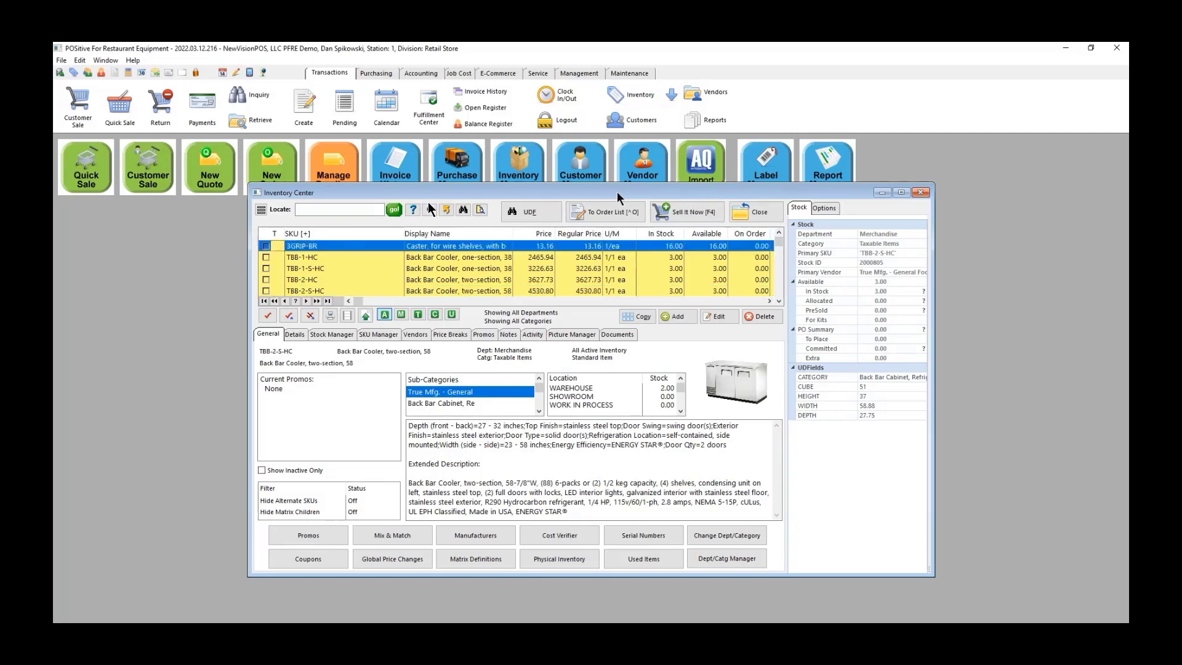
{"action": "left_click", "coordinate": [357, 234]}
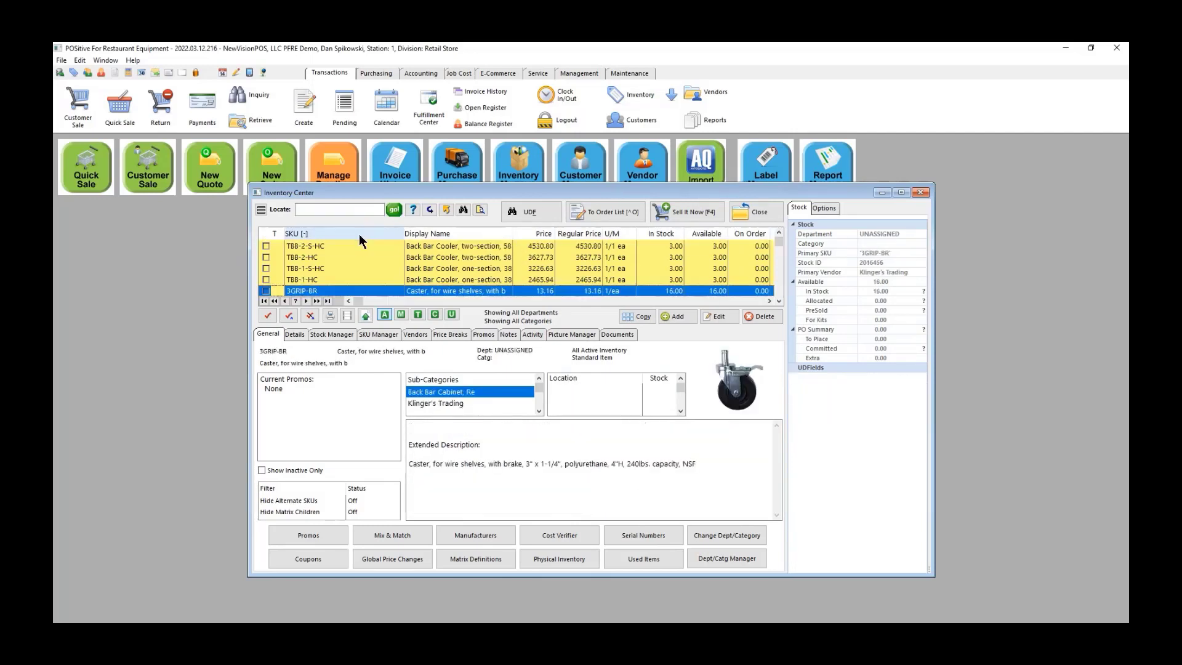
{"action": "left_click", "coordinate": [747, 213]}
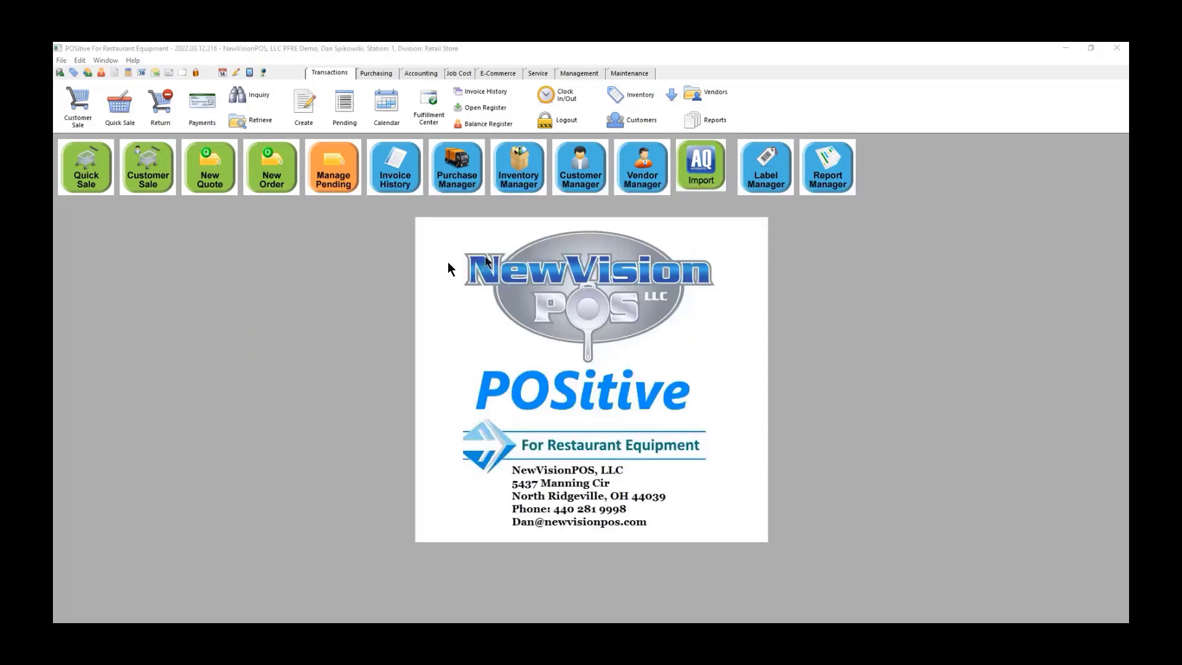
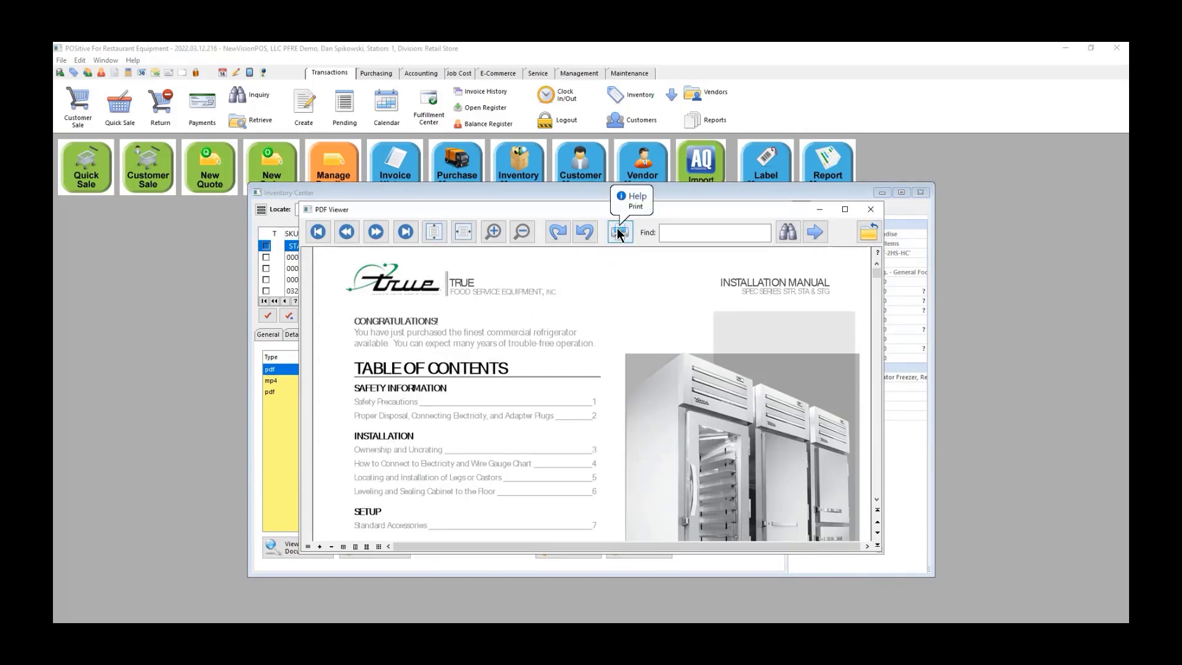
Step: Close the installation manual PDF to return to the refrigerator's three attached documents
{"action": "left_click", "coordinate": [876, 211]}
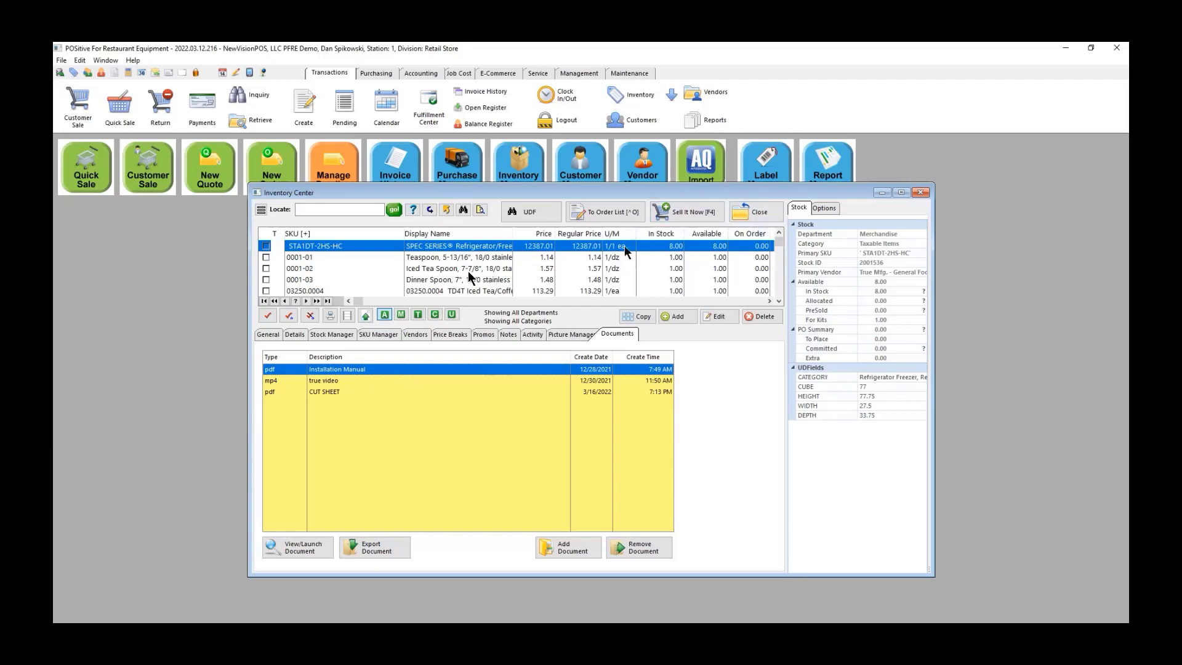
Step: Check the refrigerator's stock receipts, the 220302-1DPS receipt's serial, and the overall active/inactive item counts
{"action": "left_click", "coordinate": [332, 335]}
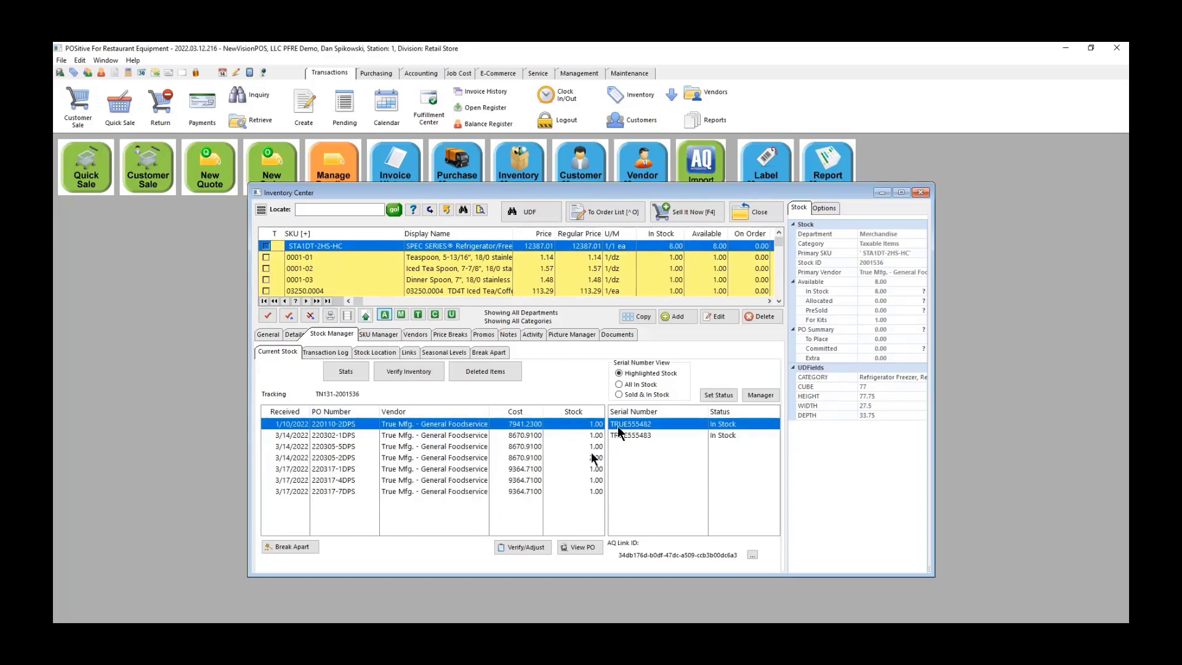
{"action": "left_click", "coordinate": [441, 434]}
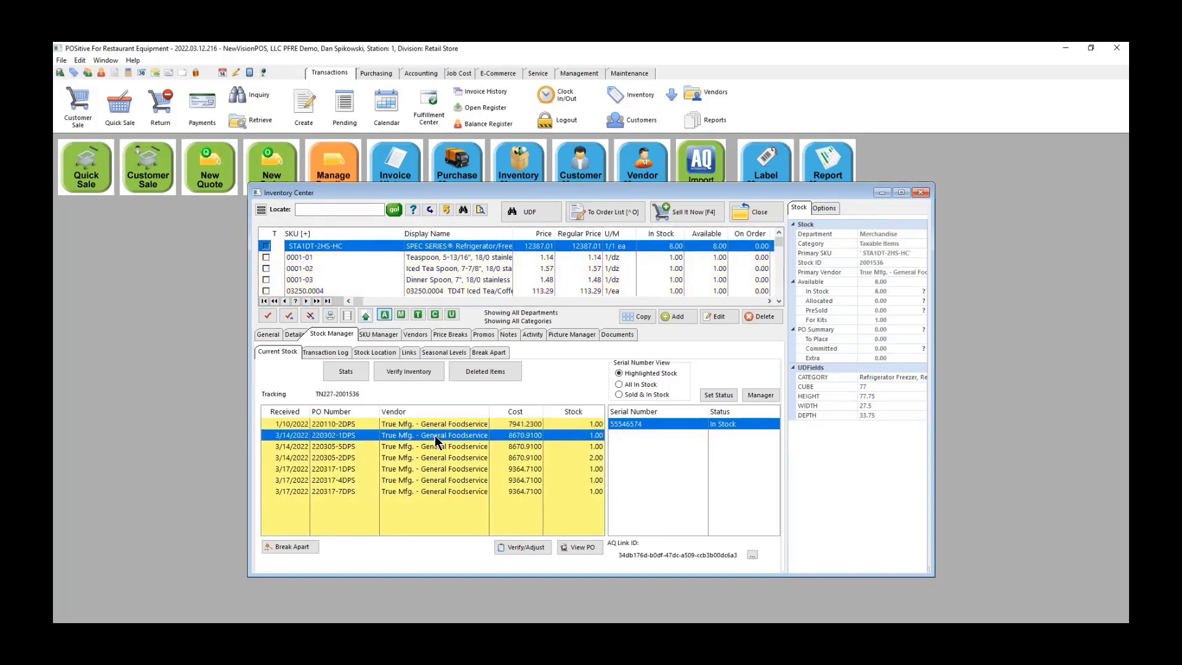
{"action": "left_click", "coordinate": [344, 372]}
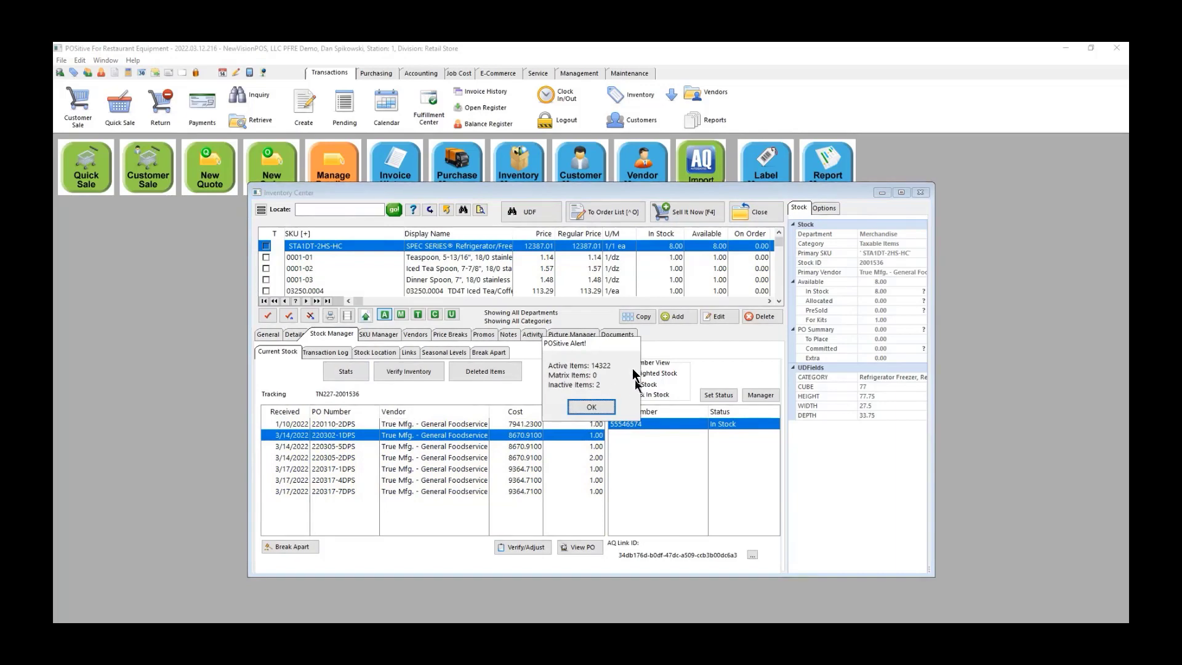
{"action": "left_click", "coordinate": [589, 408]}
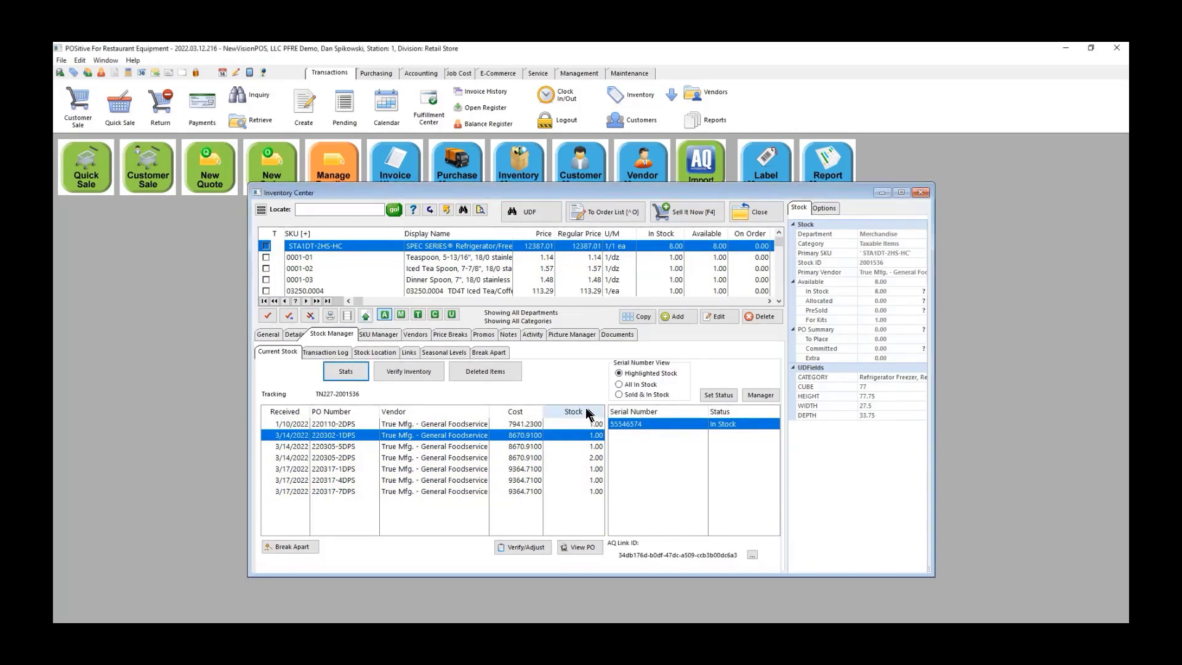
Step: View the refrigerator's seasonal stock levels and break-apart components, then close the Inventory Center
{"action": "left_click", "coordinate": [438, 351]}
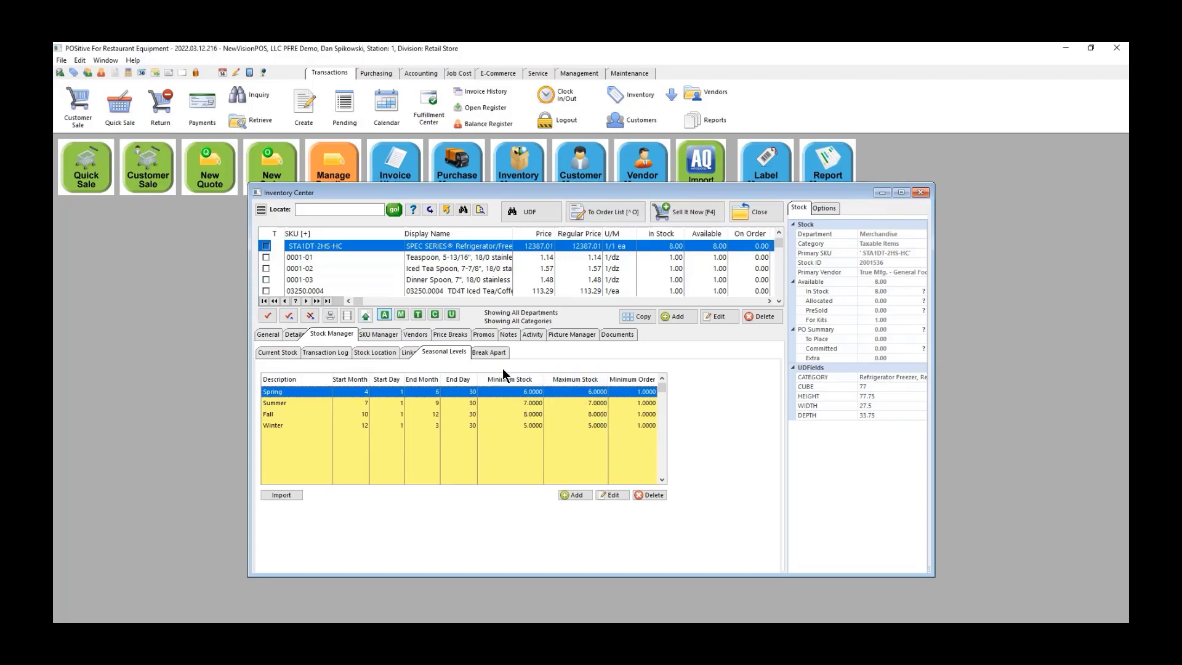
{"action": "left_click", "coordinate": [495, 352]}
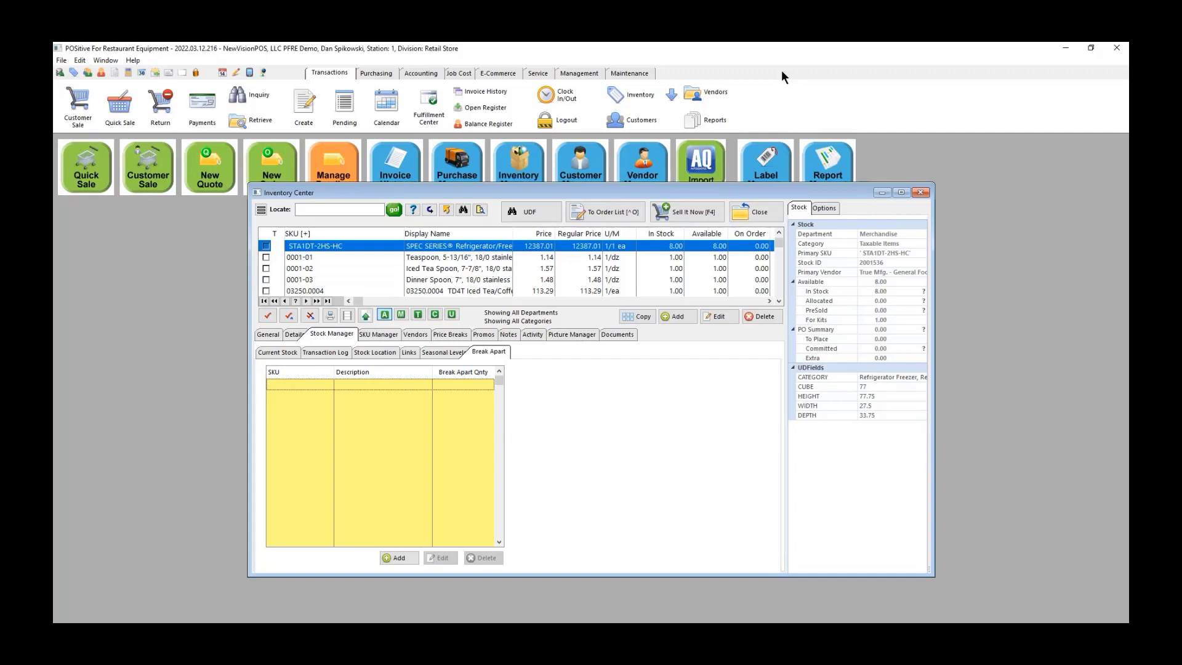
{"action": "left_click", "coordinate": [773, 216]}
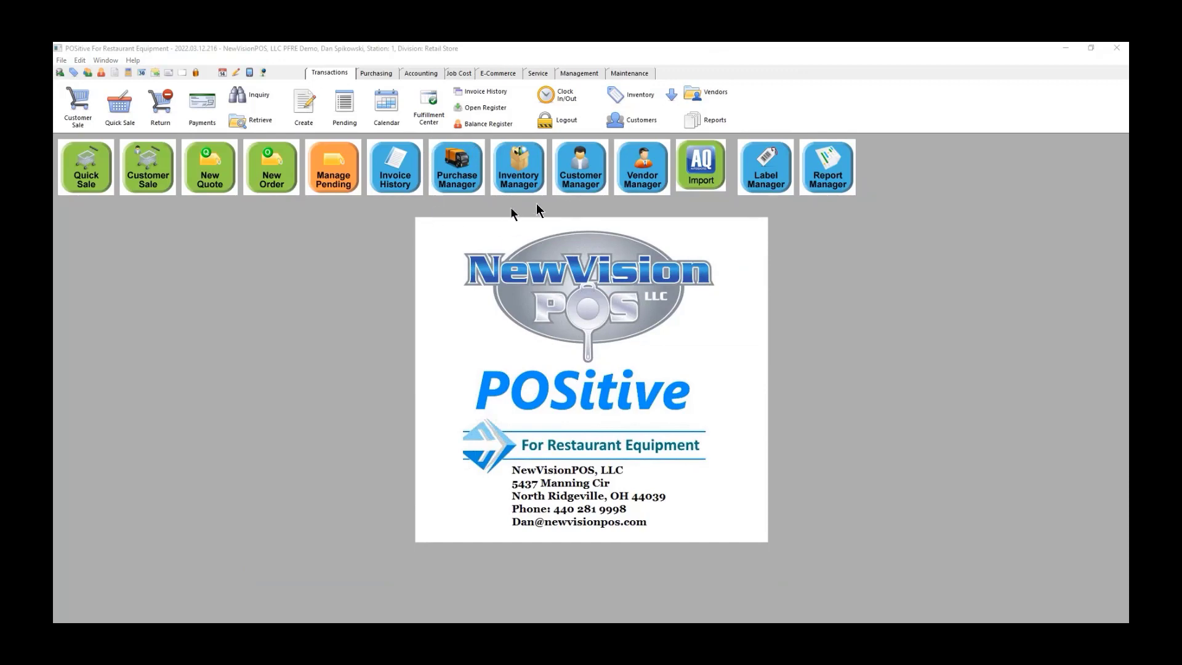
Step: Search the vendor list for vendors matching 'TRUE'
{"action": "left_click", "coordinate": [641, 168]}
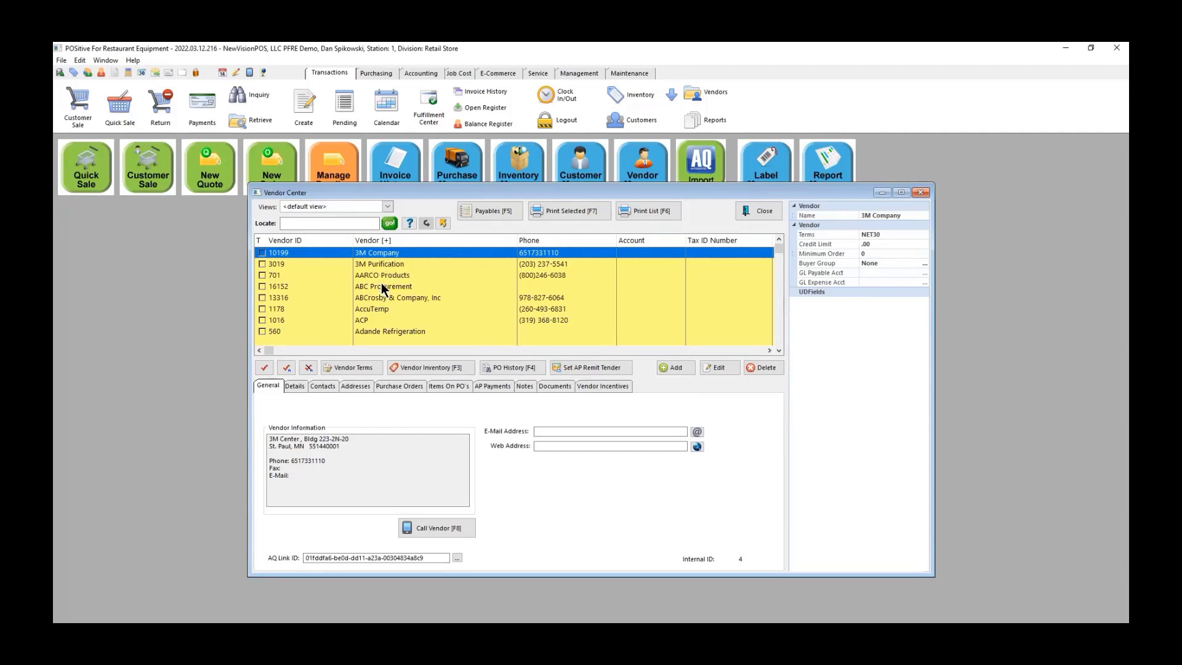
{"action": "left_click", "coordinate": [314, 222]}
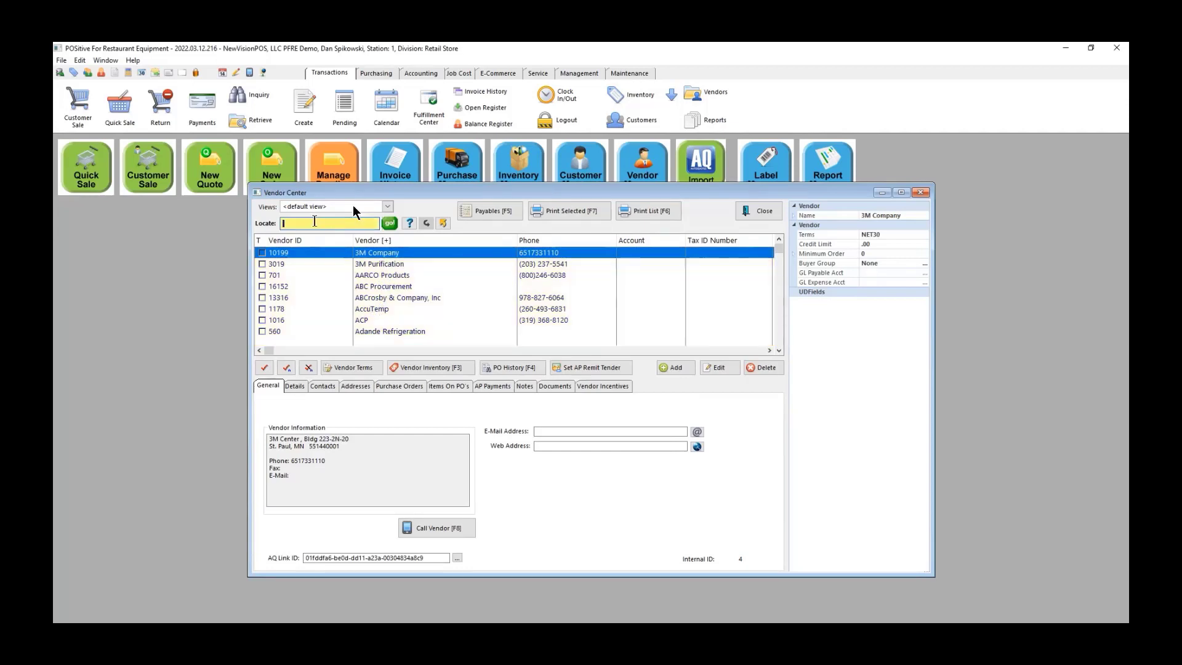
{"action": "type", "text": "TRUE"}
{"action": "key", "text": "Return"}
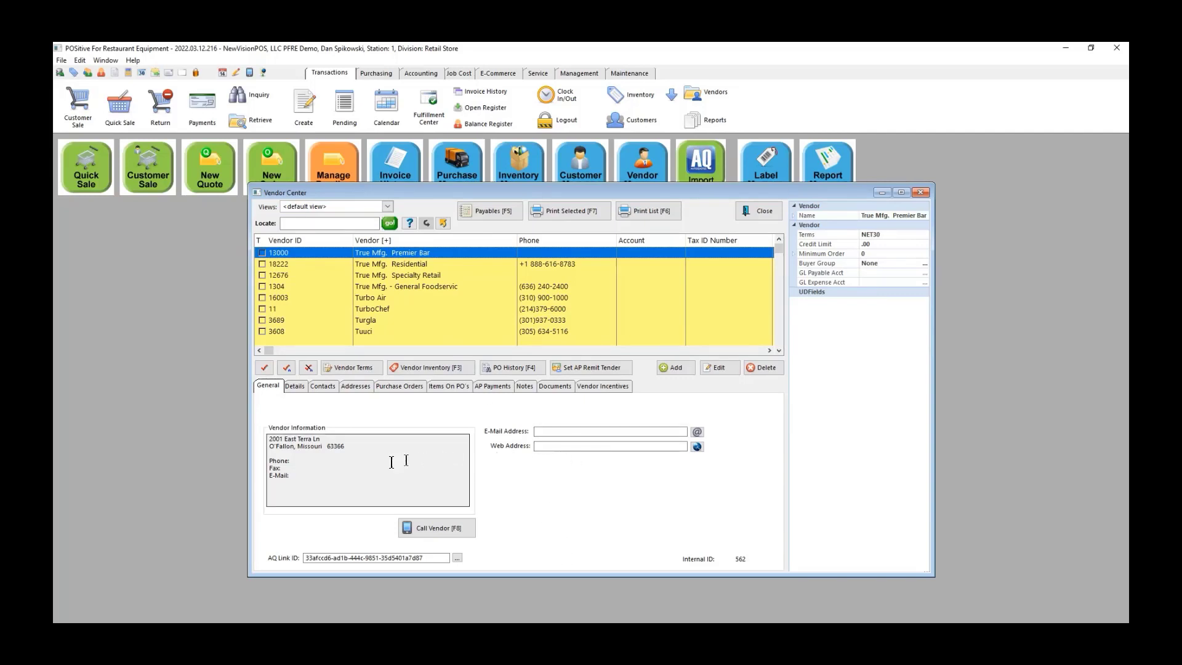
Step: Review True Mfg. Premier Bar's details, credit limit, purchase orders and documents, then close the vendor list
{"action": "left_click", "coordinate": [296, 388]}
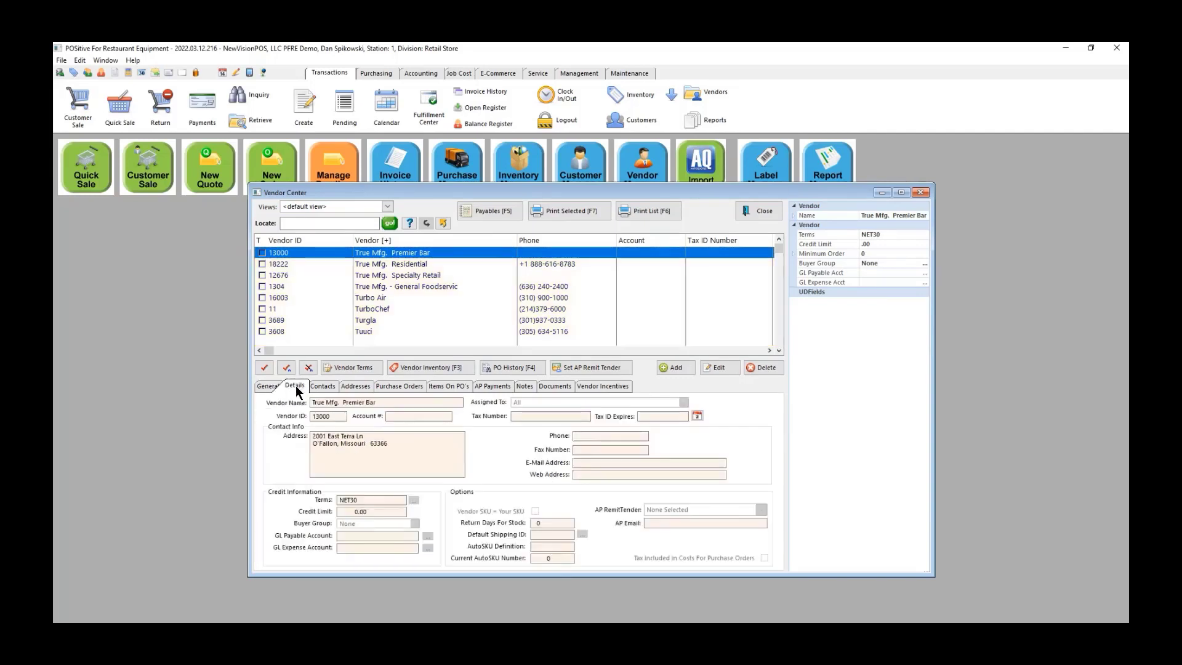
{"action": "left_click", "coordinate": [371, 511]}
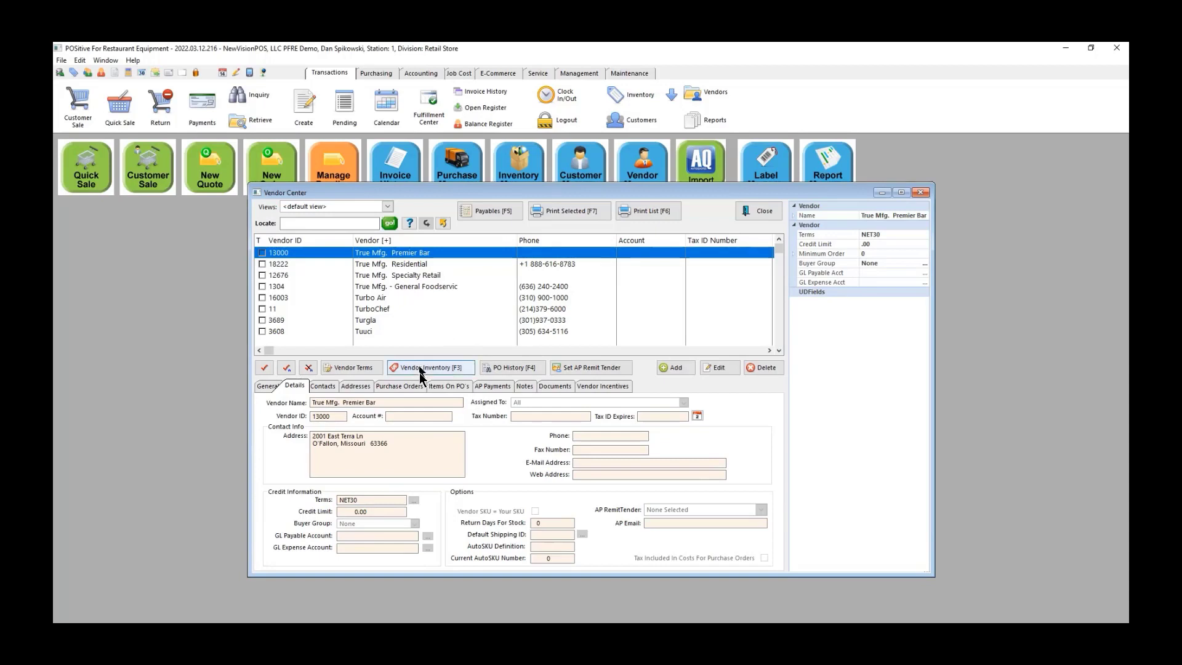
{"action": "left_click", "coordinate": [444, 384]}
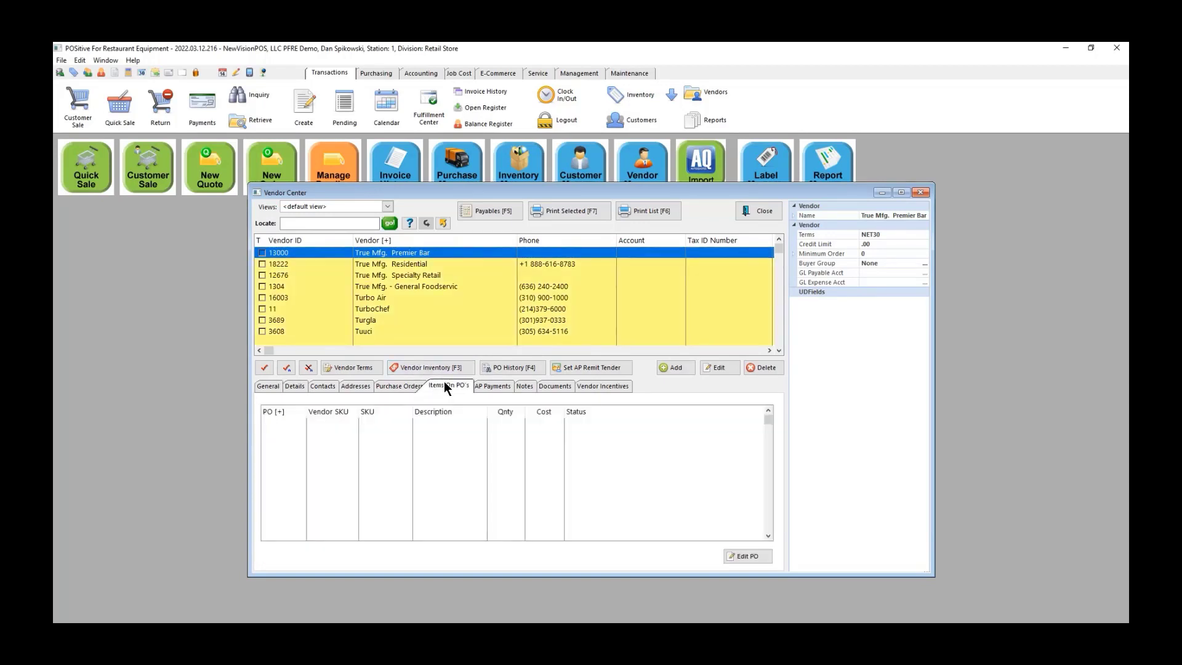
{"action": "left_click", "coordinate": [405, 387]}
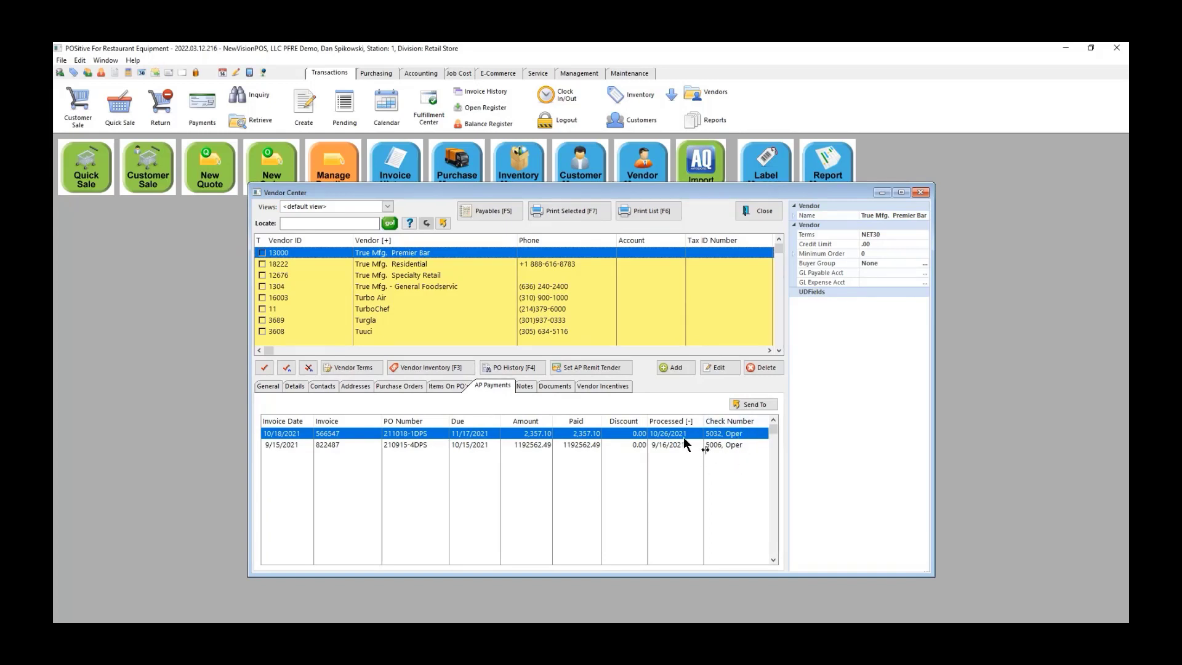
{"action": "left_click", "coordinate": [556, 385]}
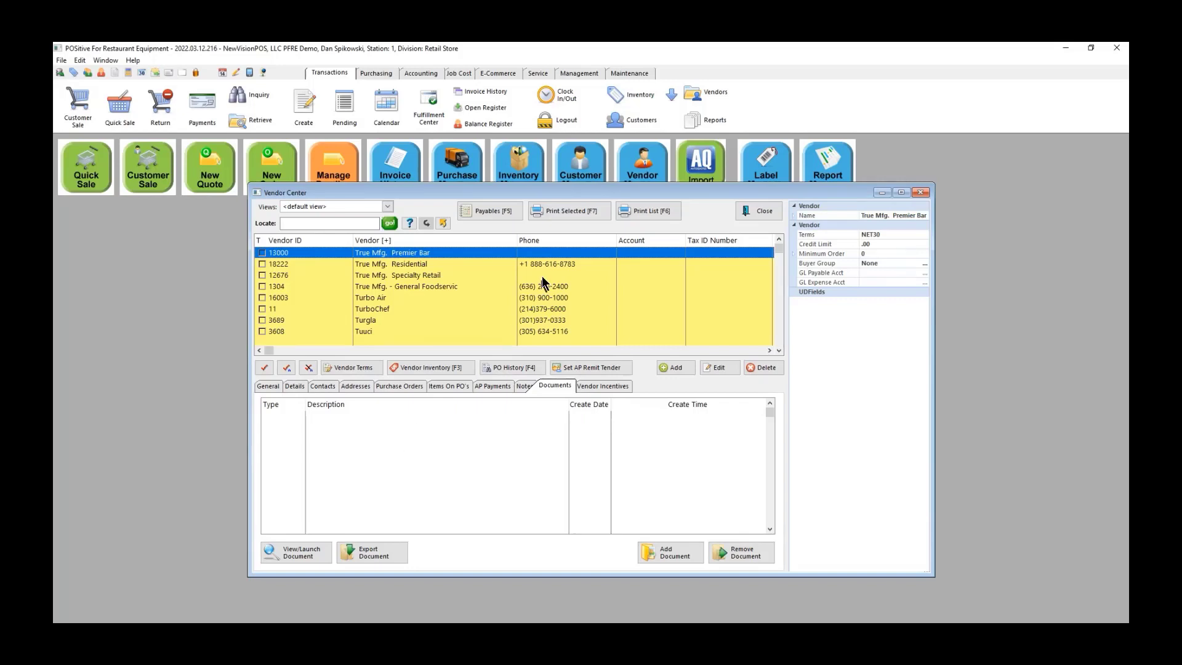
{"action": "left_click", "coordinate": [758, 203]}
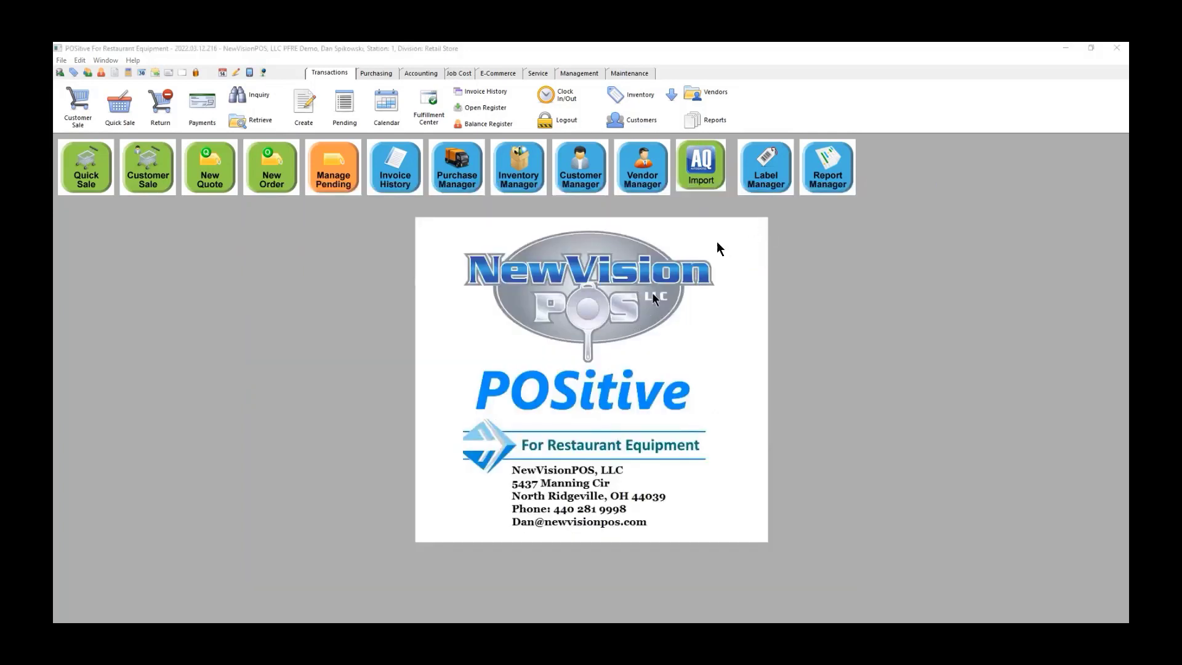
Step: Browse pending labels in the default, 8:49AM, 10:23AM and 10:57AM receiving batches
{"action": "left_click", "coordinate": [765, 172]}
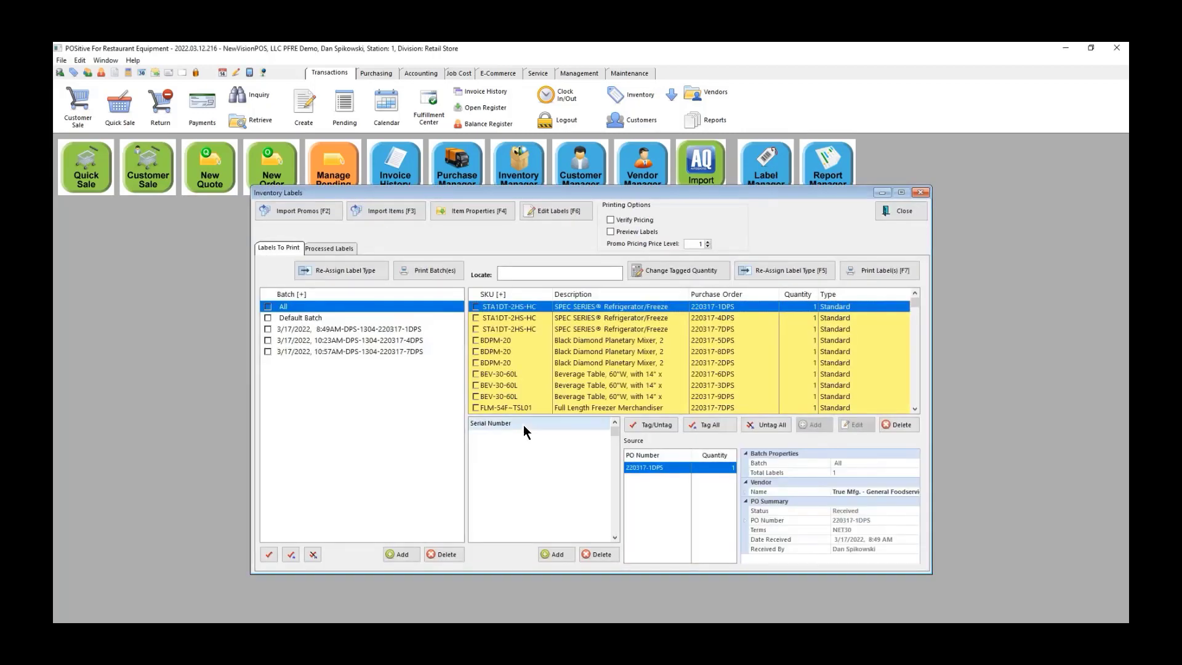
{"action": "left_click", "coordinate": [349, 319]}
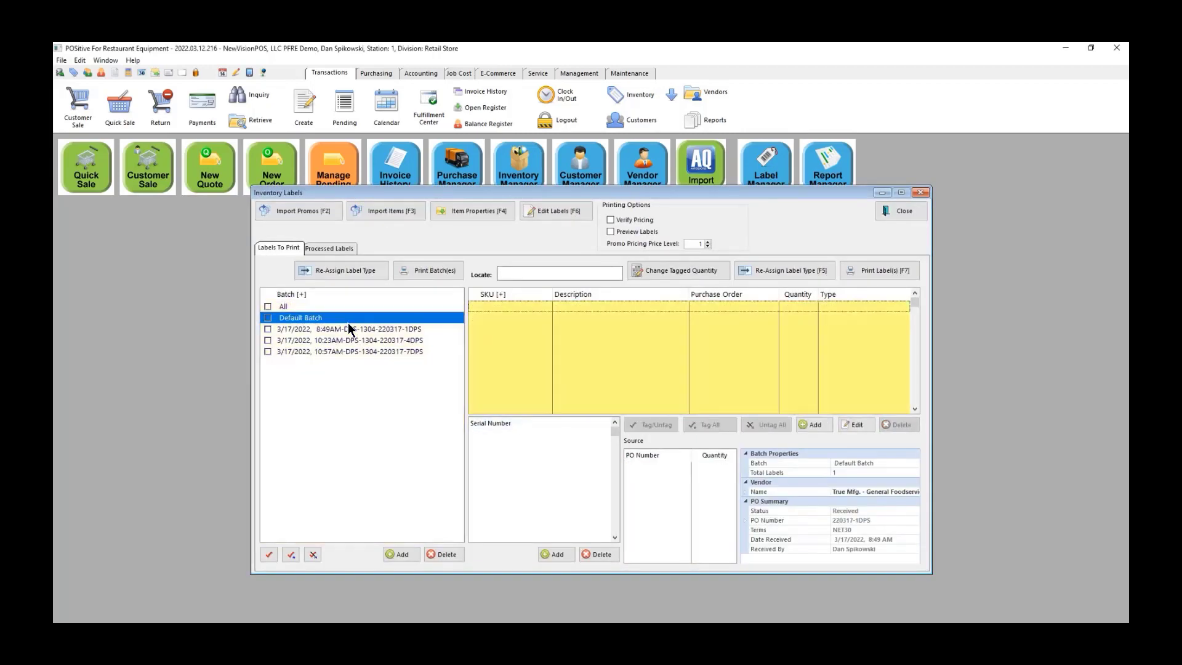
{"action": "left_click", "coordinate": [349, 331]}
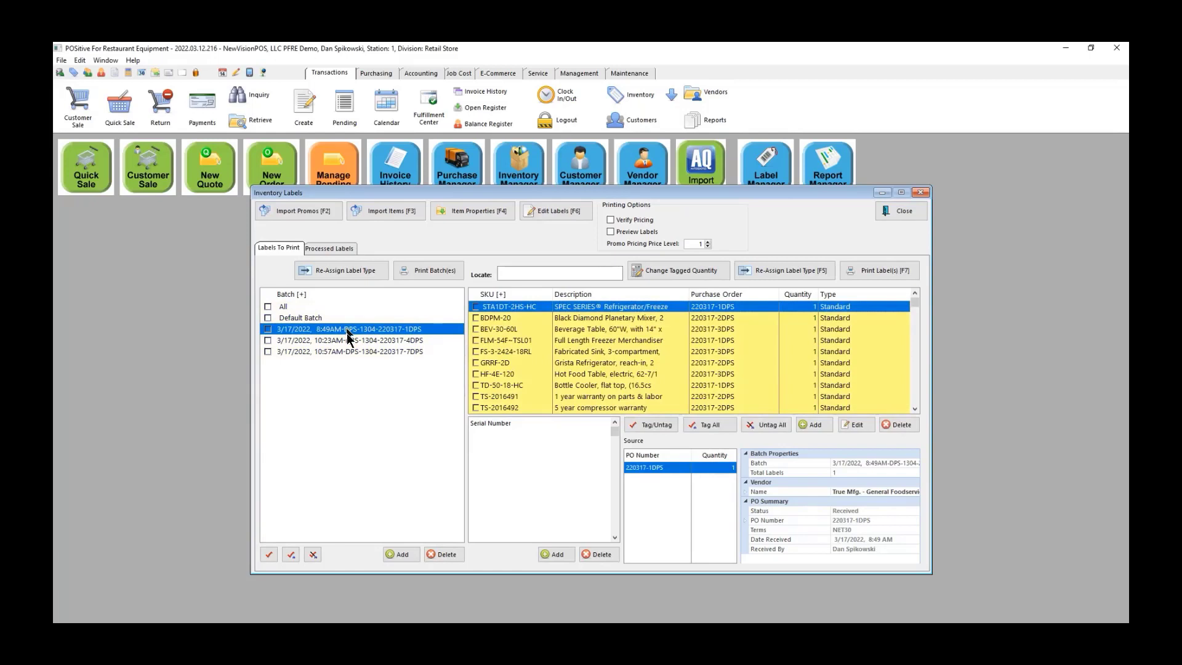
{"action": "left_click", "coordinate": [349, 341]}
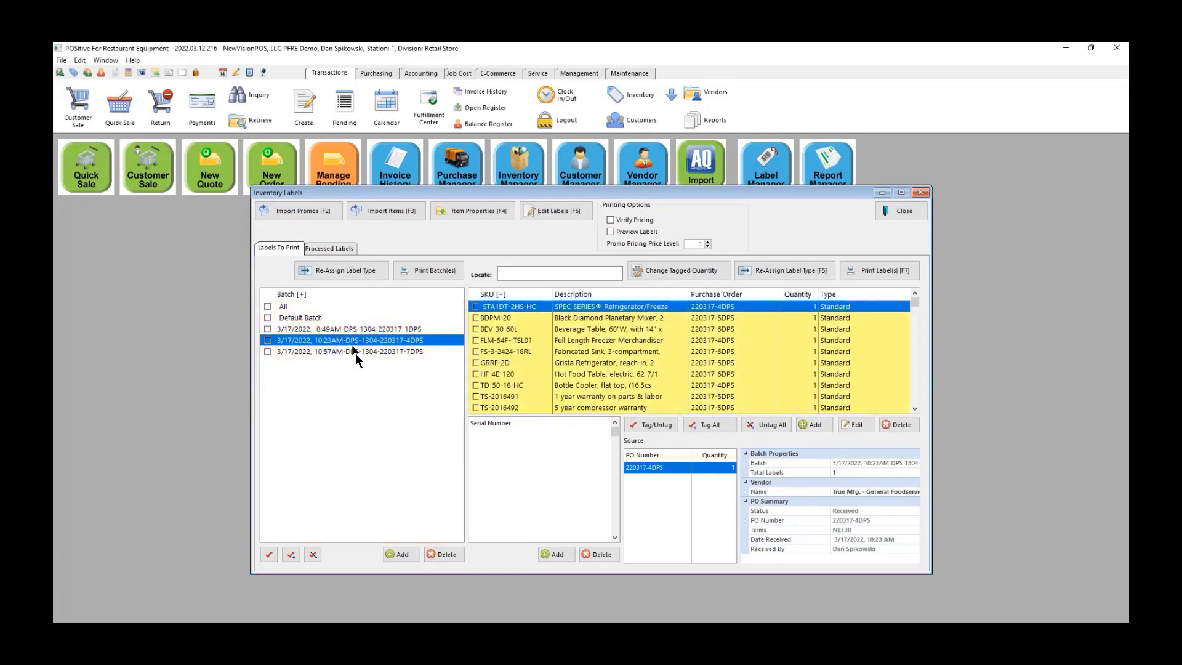
{"action": "left_click", "coordinate": [356, 353]}
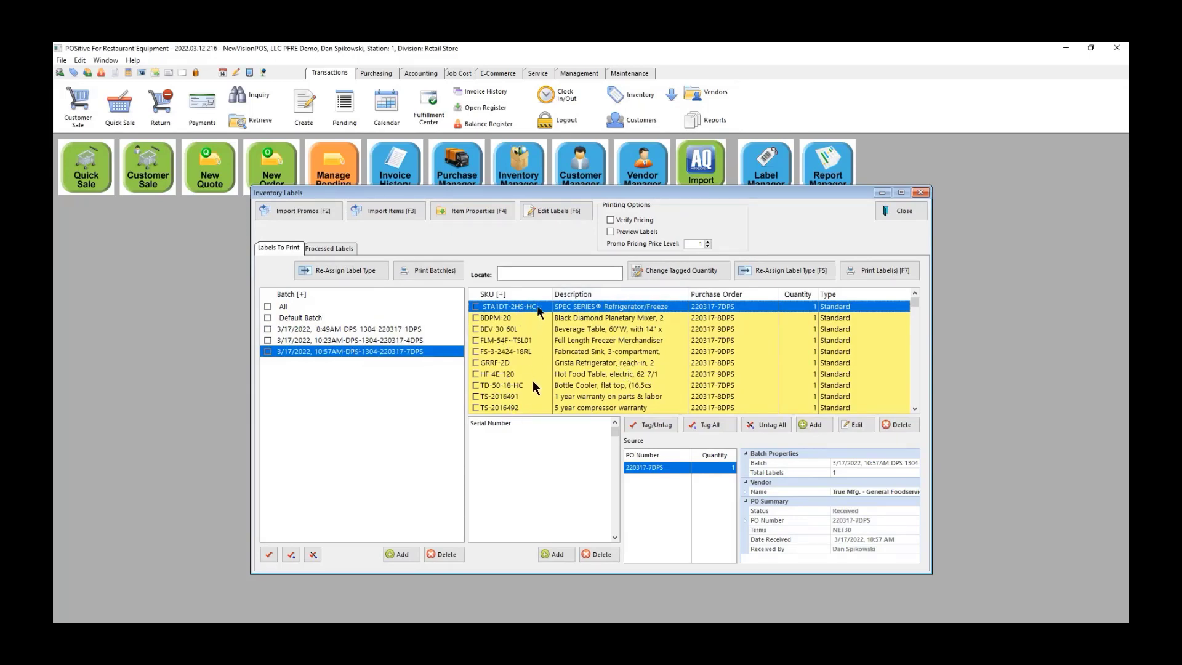
Step: Tag all 10:57AM batch labels and print them with preview on, then close the preview
{"action": "left_click", "coordinate": [717, 429]}
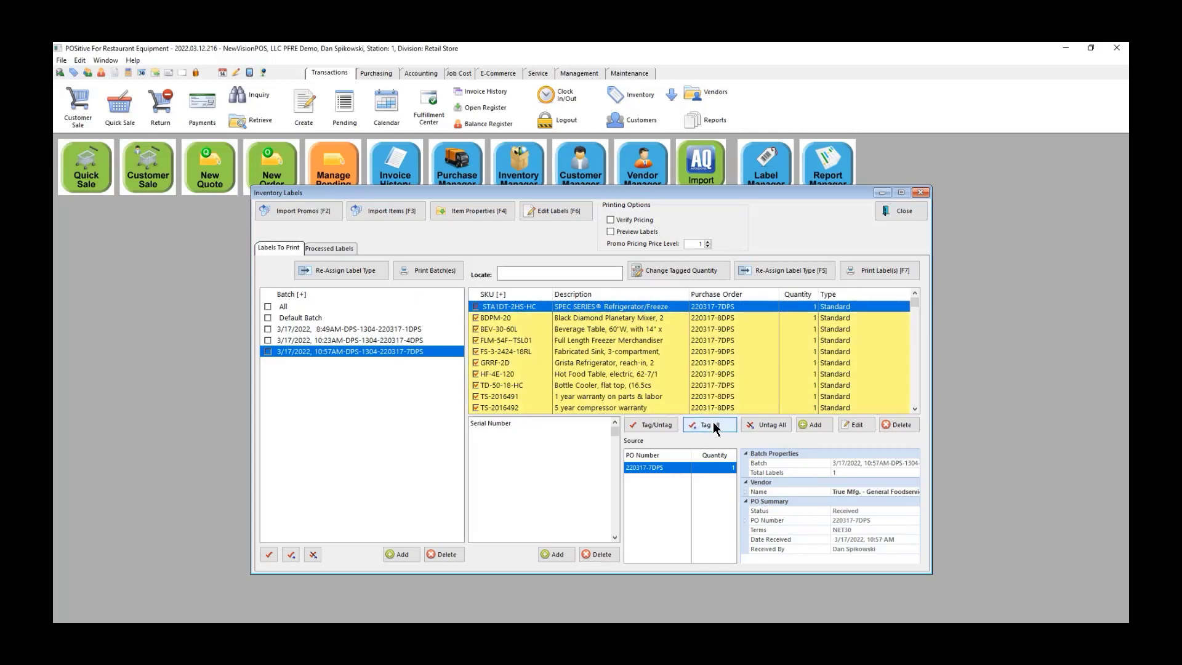
{"action": "left_click", "coordinate": [881, 270]}
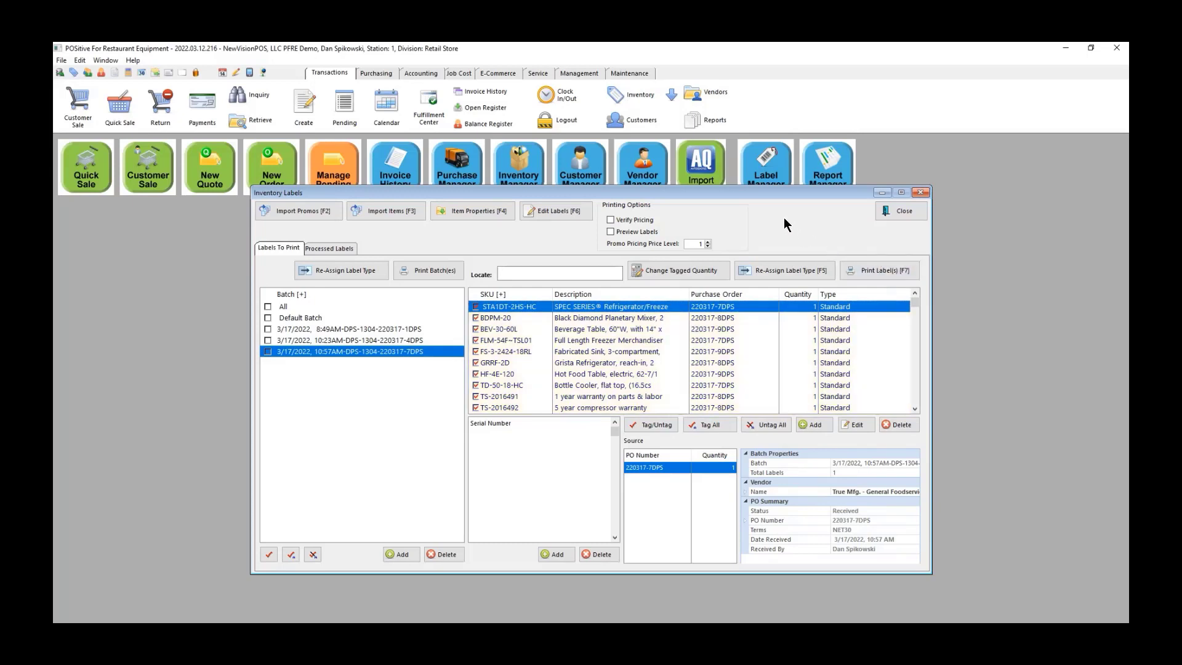
{"action": "left_click", "coordinate": [621, 232]}
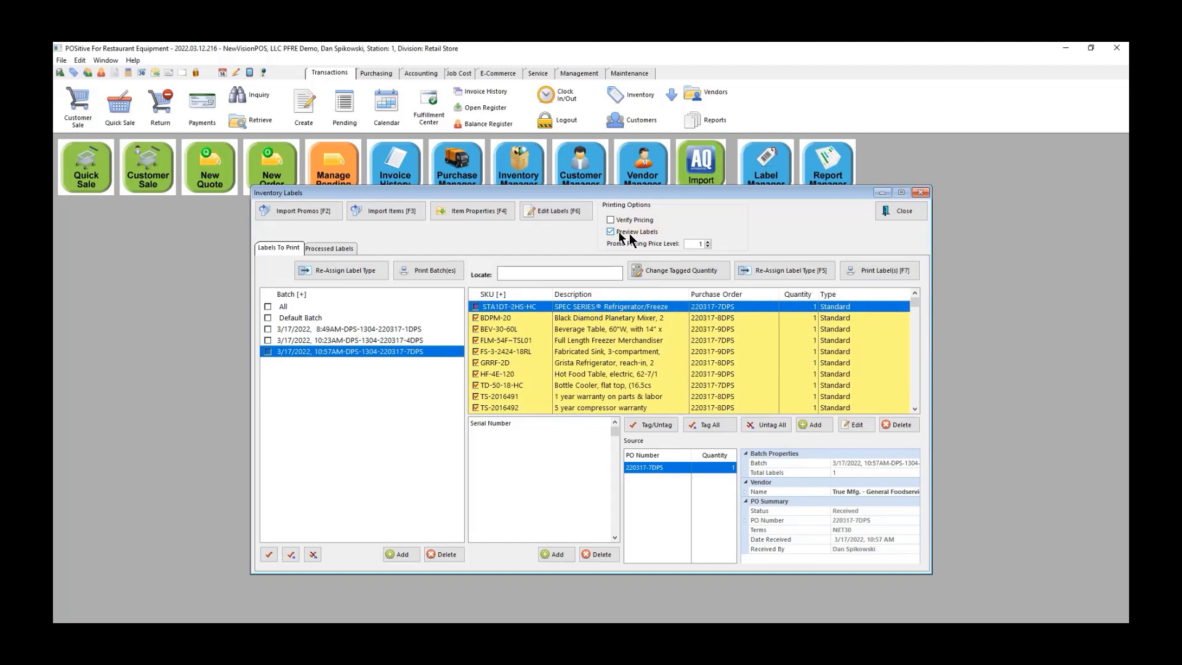
{"action": "left_click", "coordinate": [891, 270]}
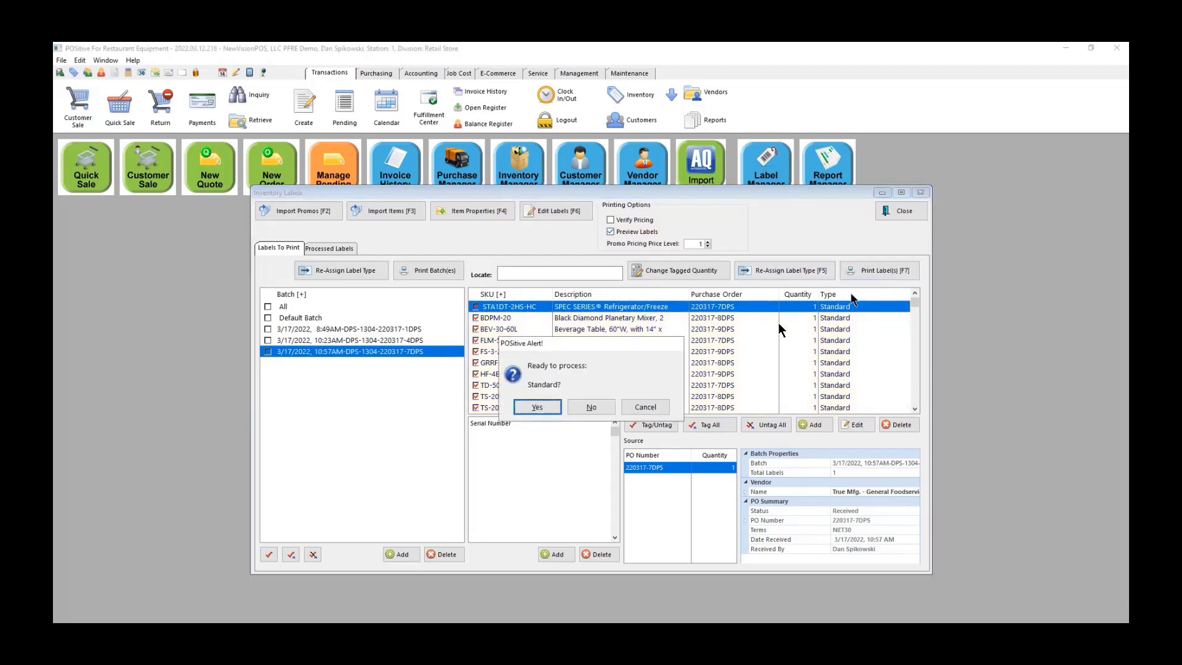
{"action": "left_click", "coordinate": [539, 406]}
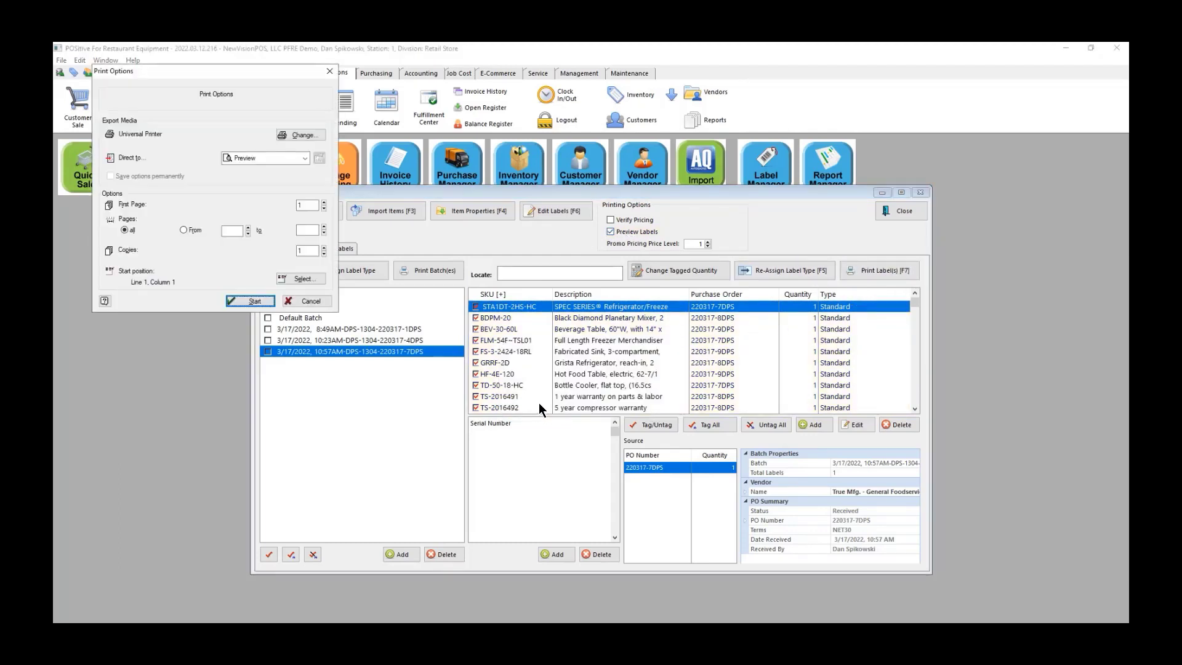
{"action": "left_click", "coordinate": [252, 301]}
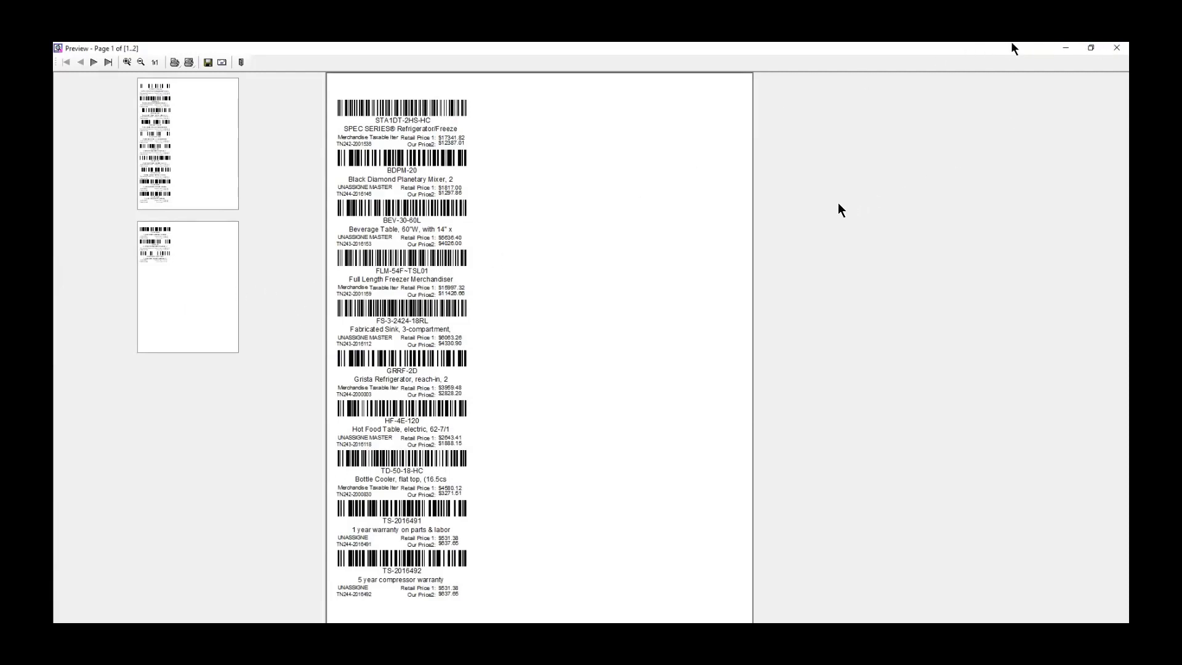
{"action": "left_click", "coordinate": [1111, 49]}
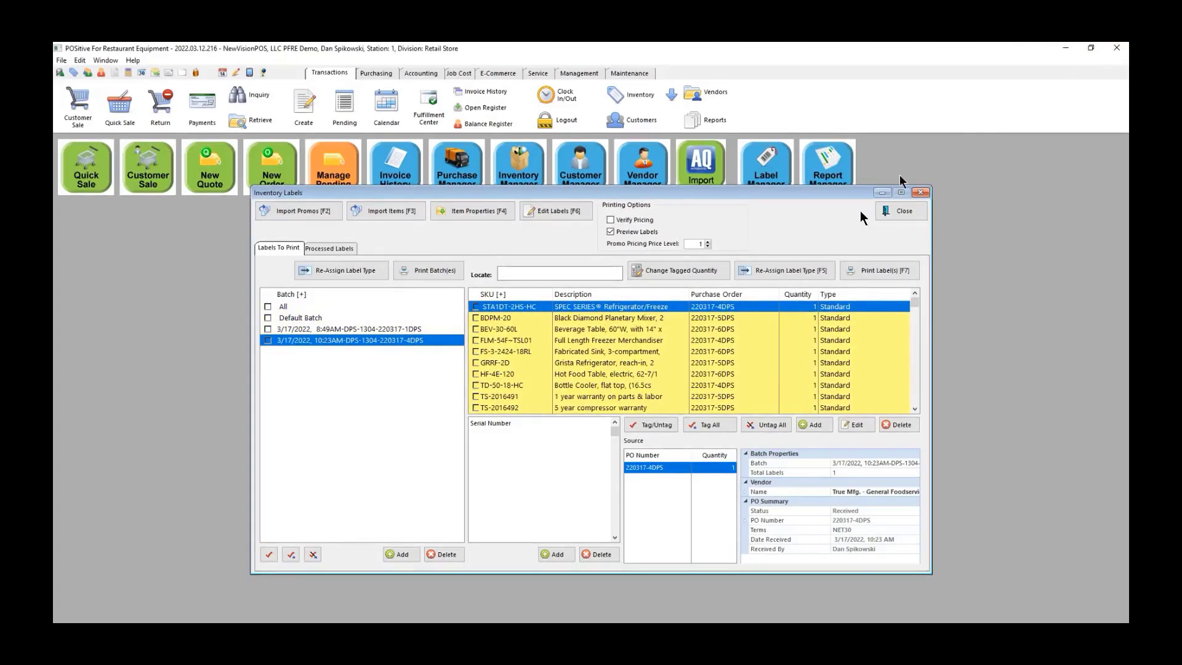
Step: Close Inventory Labels and start a Cabin Club sale shipping to its first listed address
{"action": "left_click", "coordinate": [904, 211]}
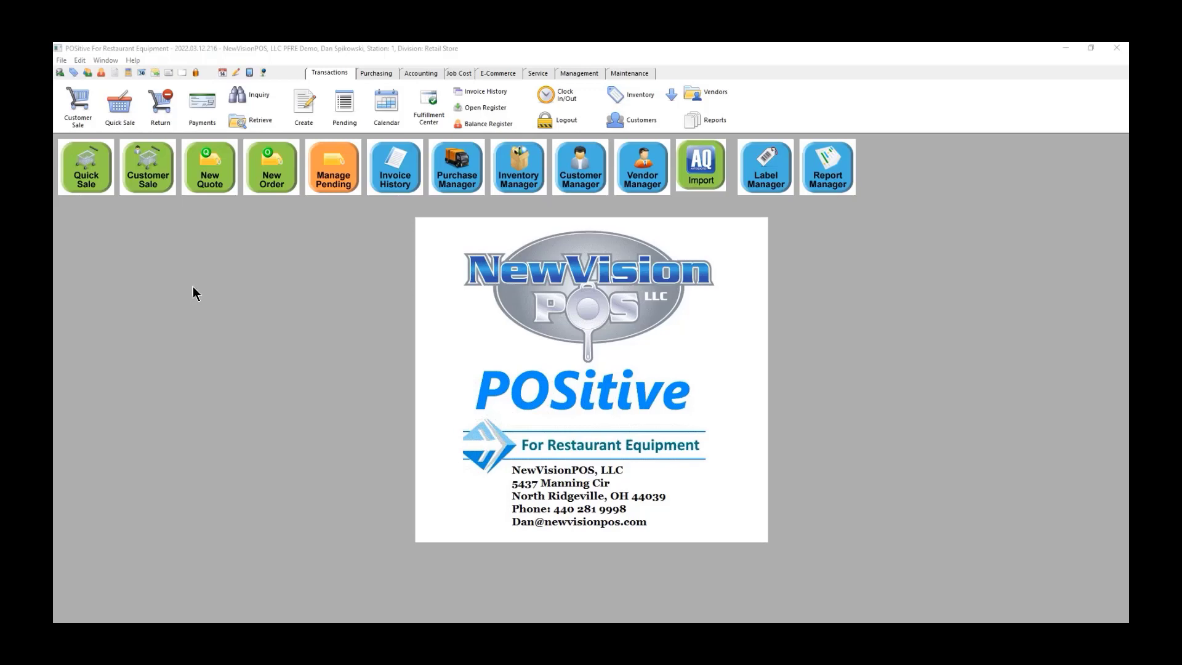
{"action": "left_click", "coordinate": [144, 168]}
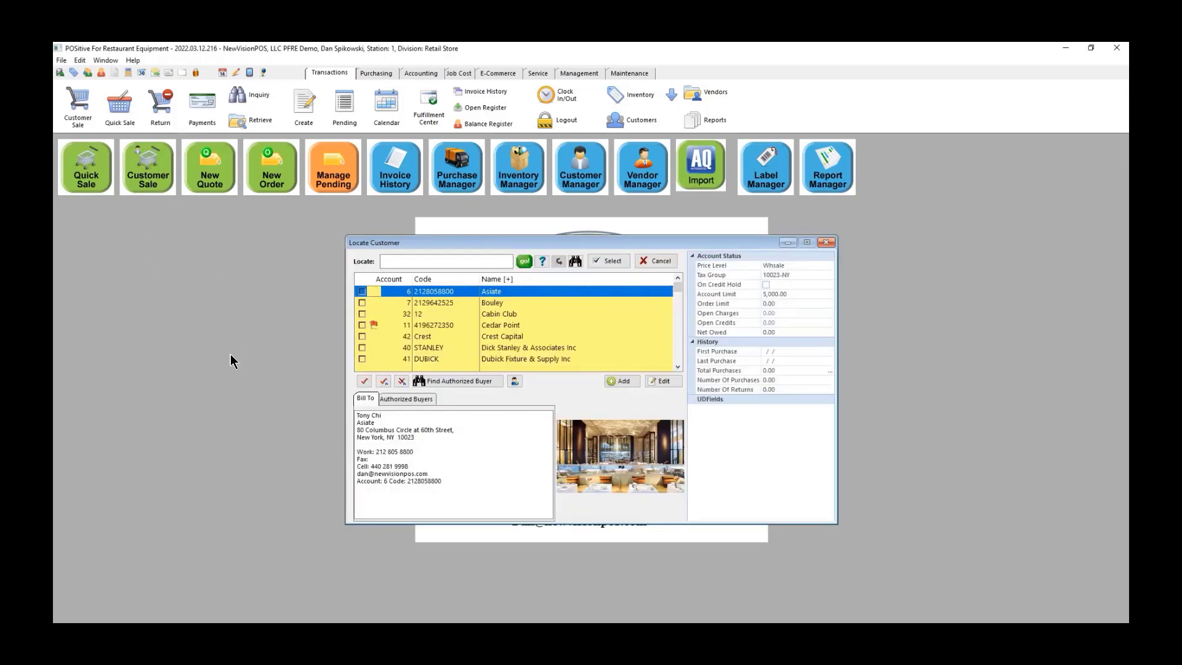
{"action": "left_click", "coordinate": [507, 315]}
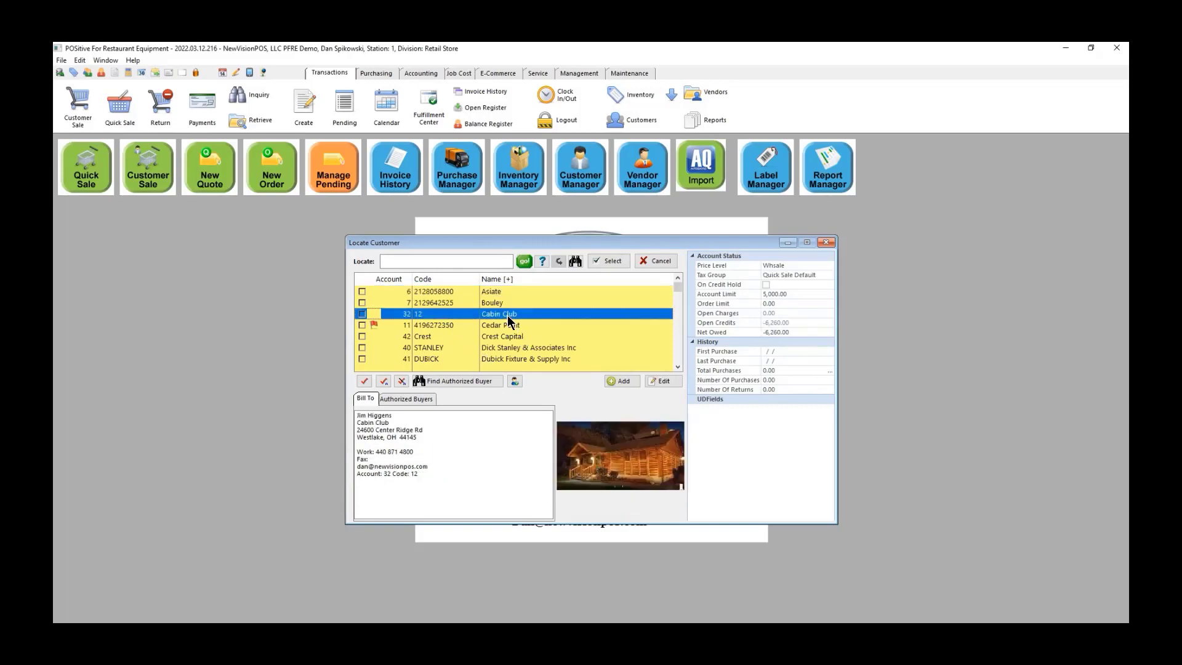
{"action": "left_click", "coordinate": [611, 261]}
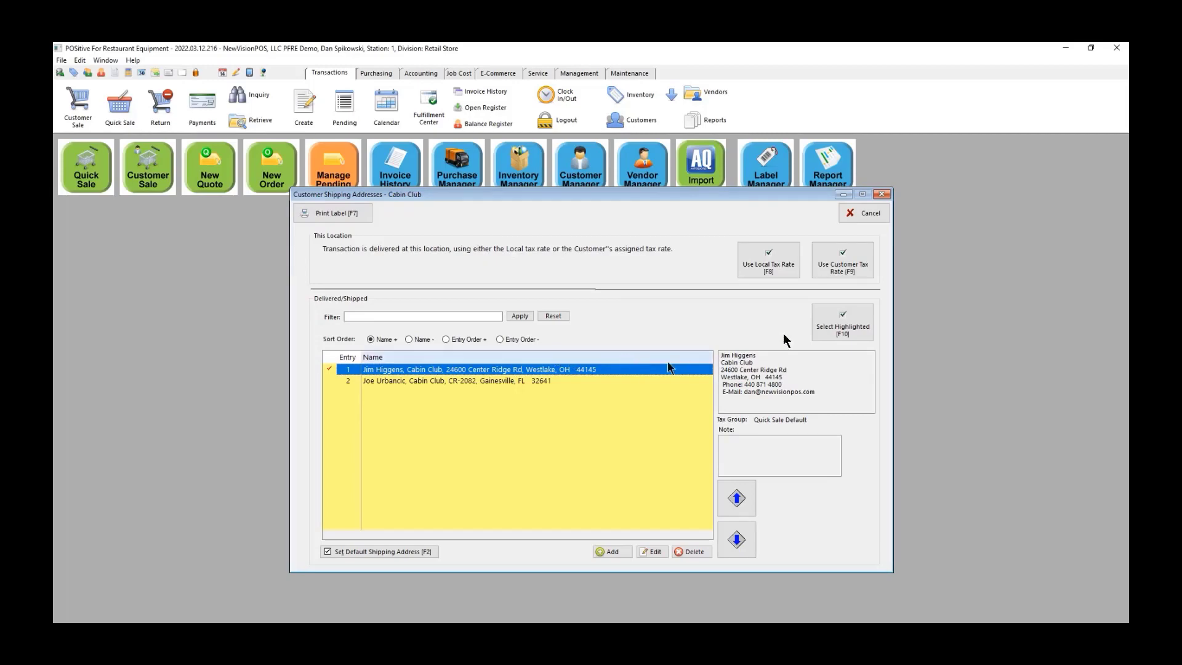
{"action": "left_click", "coordinate": [837, 324]}
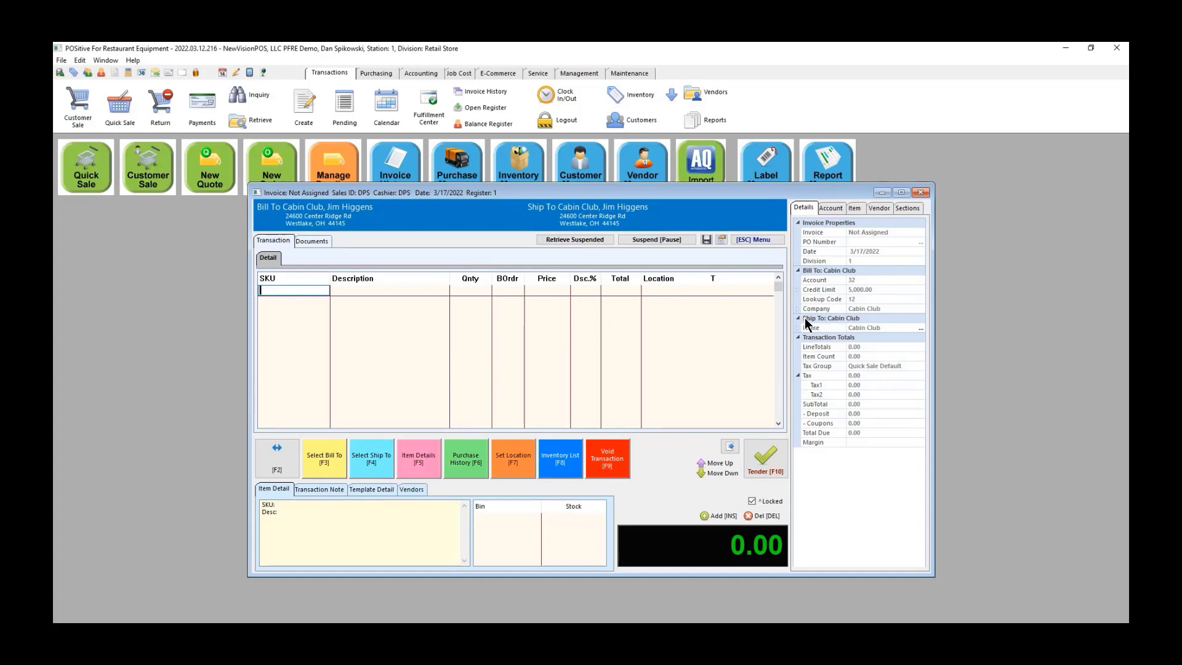
Step: Add beverage table BEV-30-60L and refrigerator GRRF-2D with new serial HF-4E-120 to the invoice
{"action": "type", "text": "BEV-30-60L"}
{"action": "key", "text": "Return"}
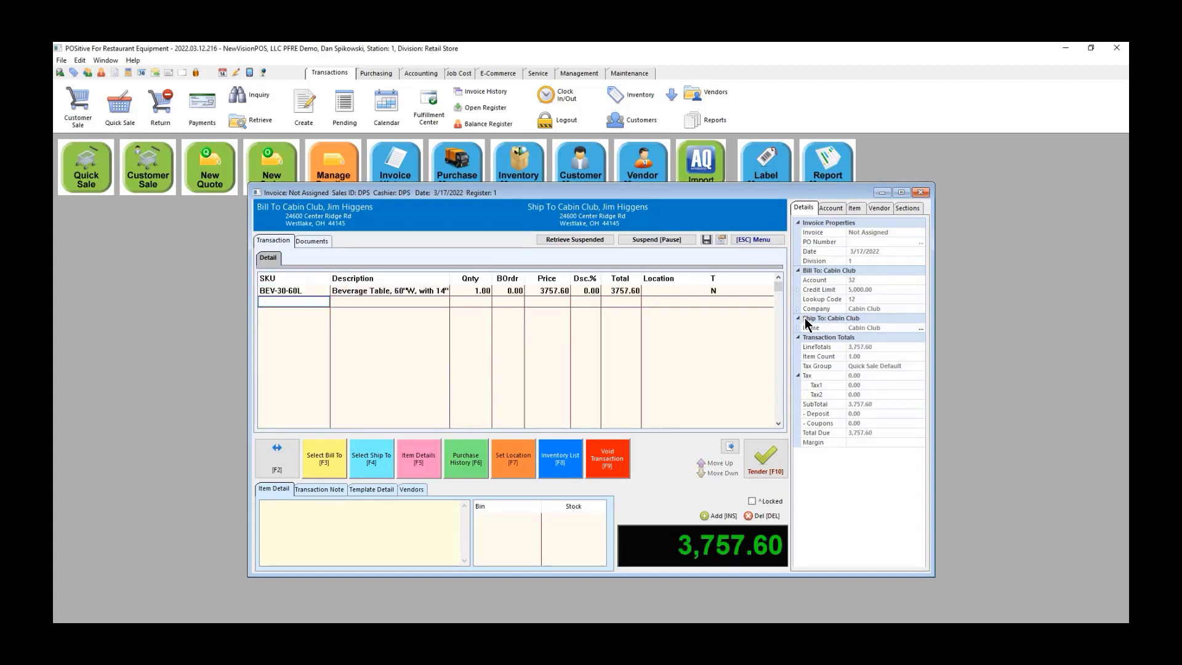
{"action": "type", "text": "GRRF-2D"}
{"action": "key", "text": "Return"}
{"action": "type", "text": "HF-4E-120"}
{"action": "key", "text": "Return"}
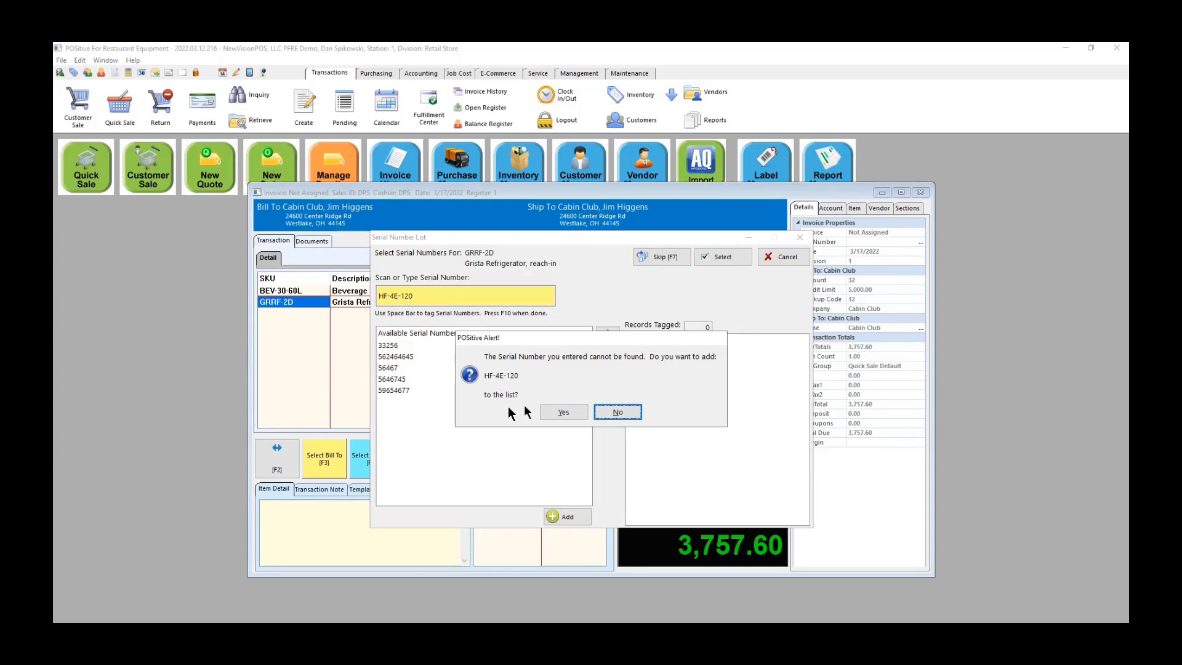
{"action": "left_click", "coordinate": [570, 413]}
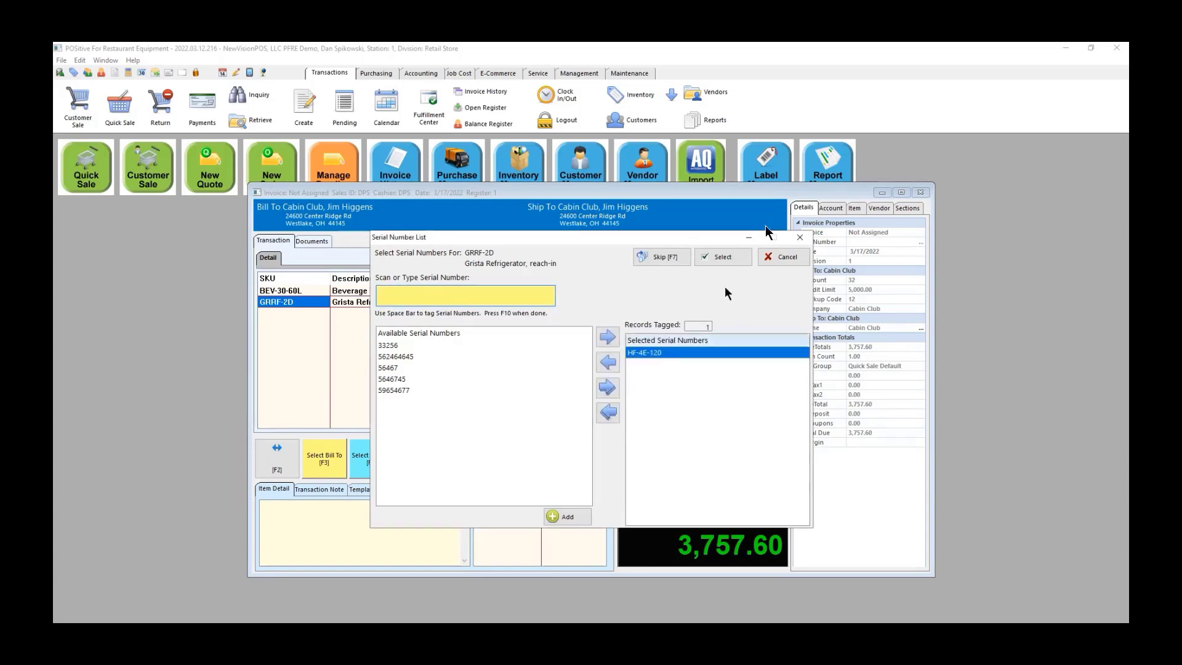
{"action": "left_click", "coordinate": [732, 255]}
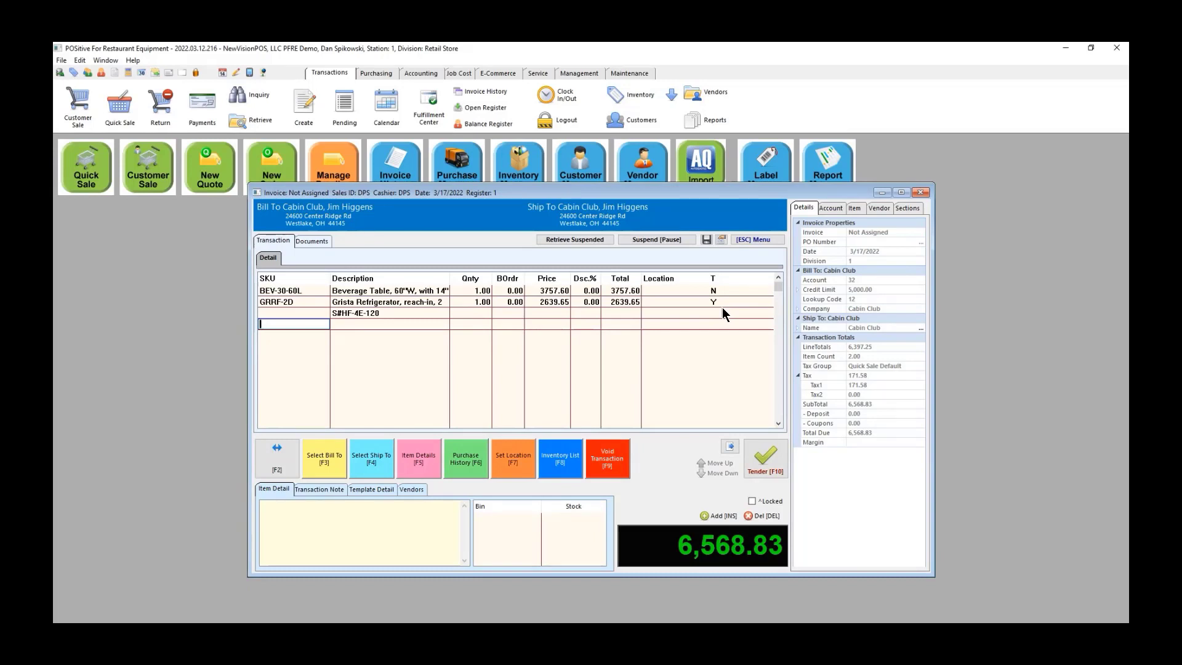
Step: Add warranties TS-2016491 (parts & labor) and TS-2016492 (compressor) to the invoice
{"action": "type", "text": "TS-2016491"}
{"action": "key", "text": "Return"}
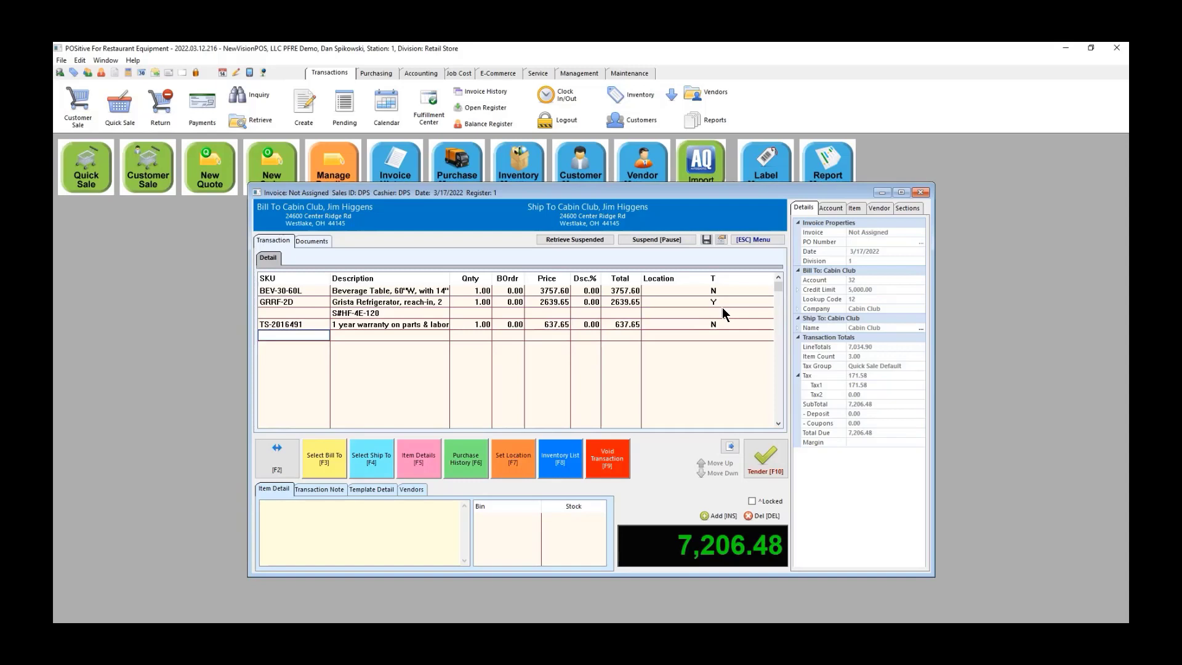
{"action": "type", "text": "TS-2016492"}
{"action": "key", "text": "Return"}
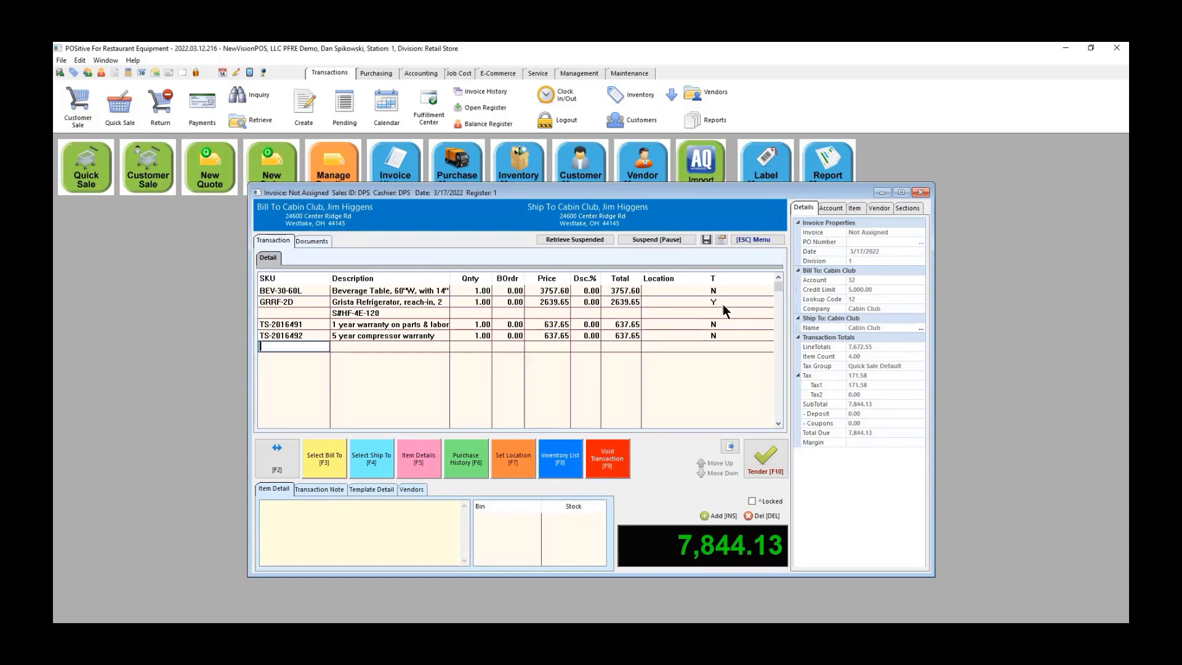
Step: Back out of tendering at the PO prompt and open item lookup on a new line
{"action": "left_click", "coordinate": [768, 456]}
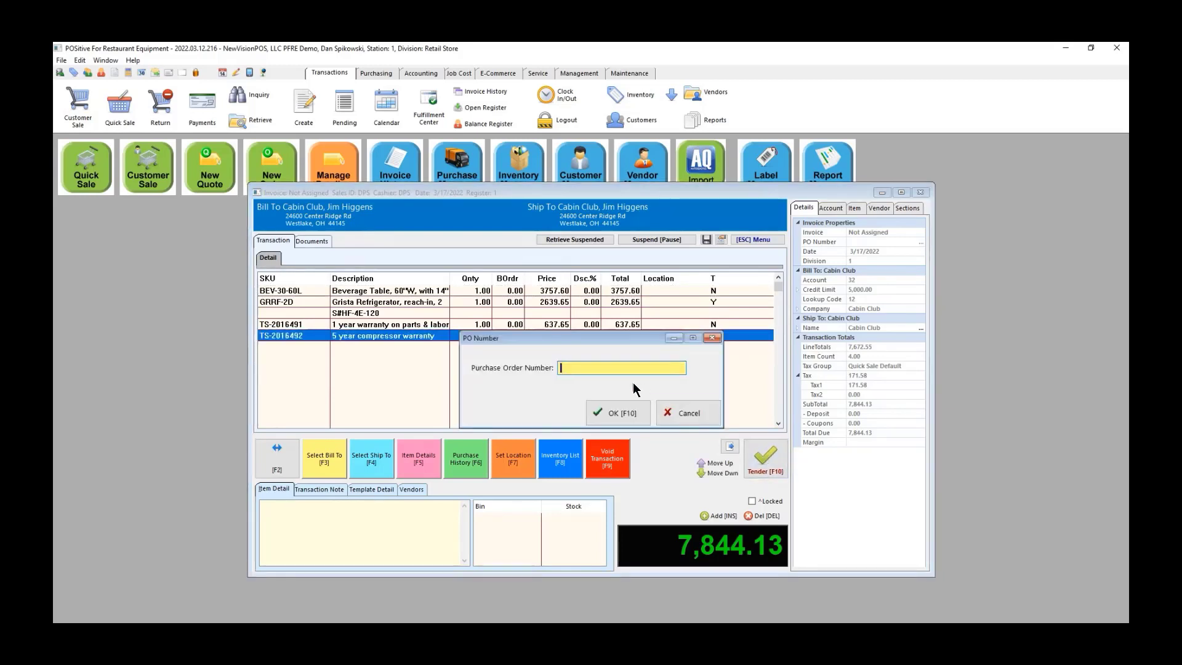
{"action": "left_click", "coordinate": [682, 414]}
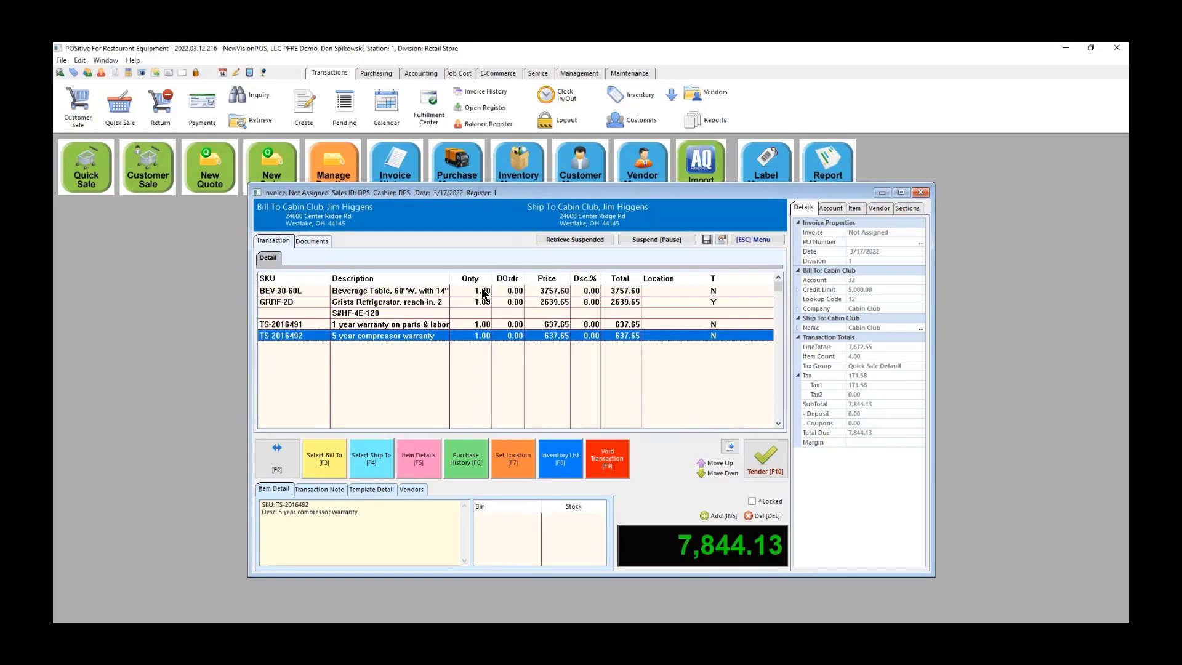
{"action": "key", "text": "Insert"}
{"action": "key", "text": "Return"}
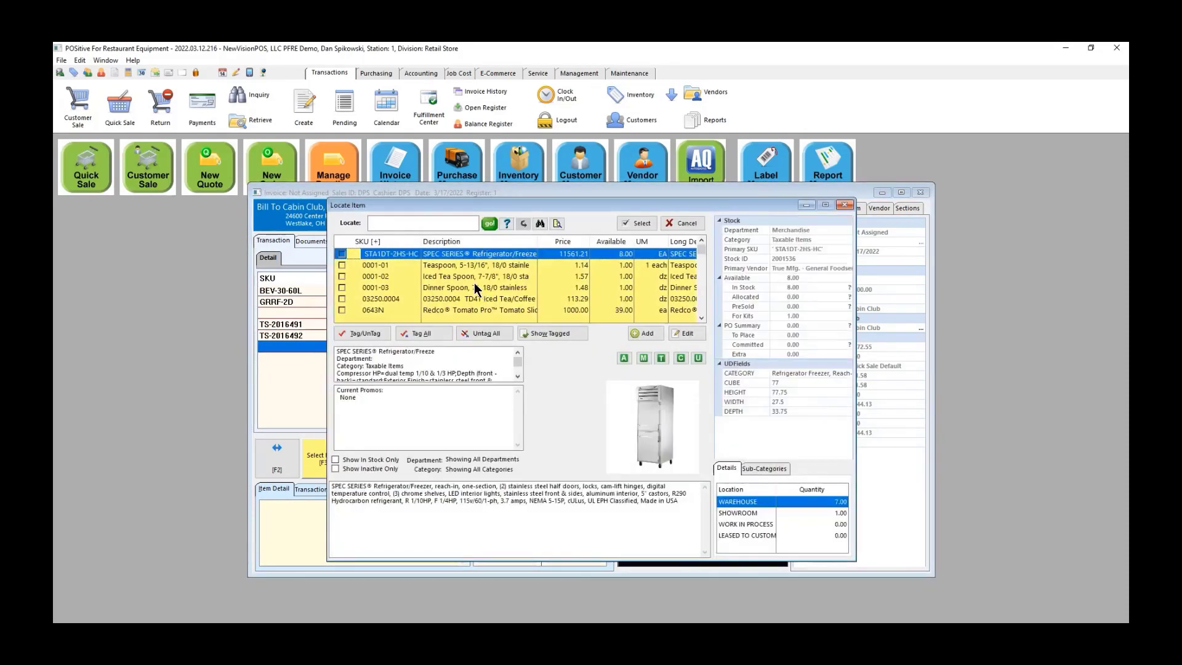
Step: Filter the item lookup to RESTAURANT EQUIP > Cooking Equipment, review the items, then cancel out
{"action": "left_click", "coordinate": [558, 224]}
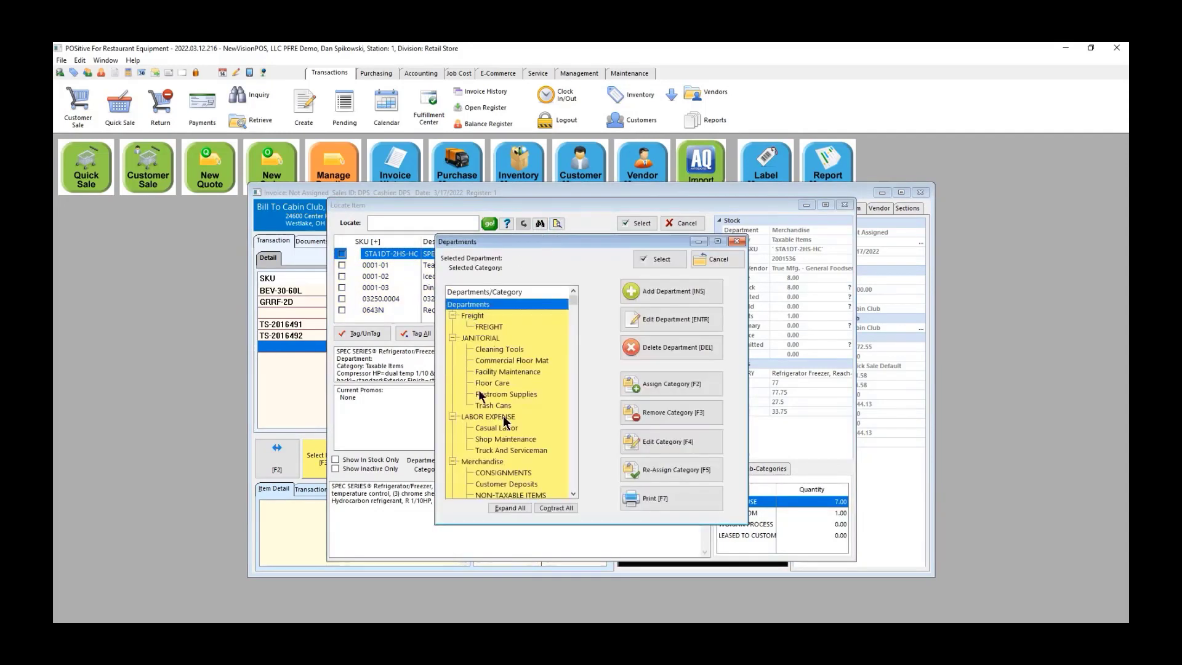
{"action": "scroll", "coordinate": [519, 368], "scroll_direction": "down", "scroll_amount": 4}
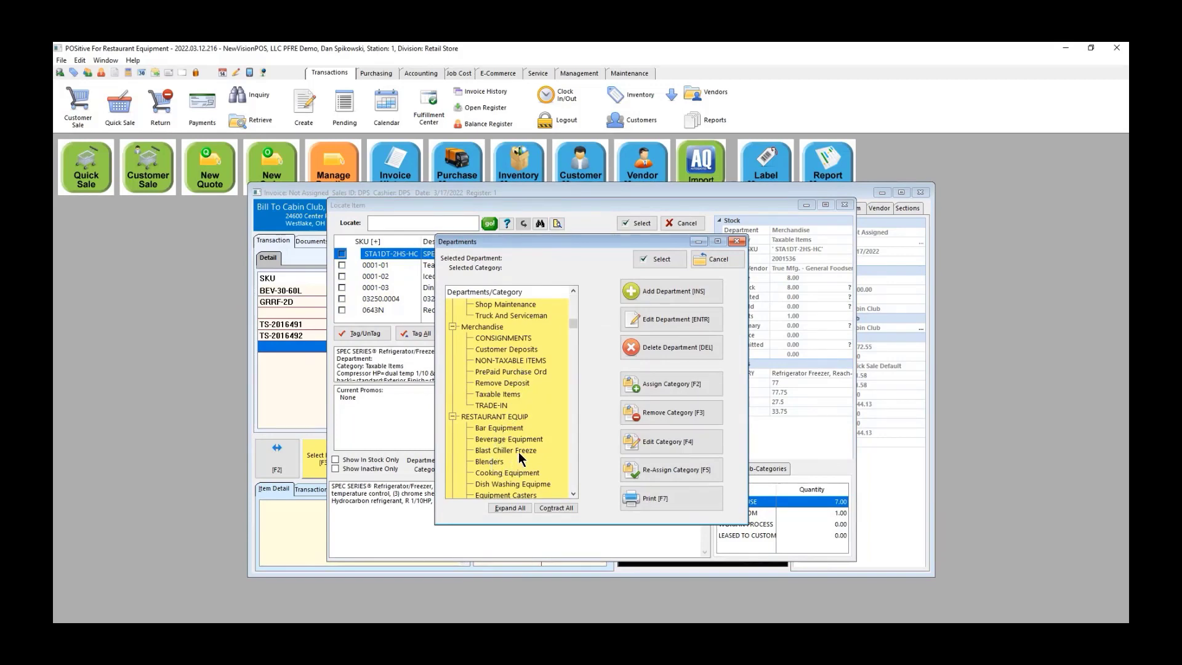
{"action": "left_click", "coordinate": [493, 472]}
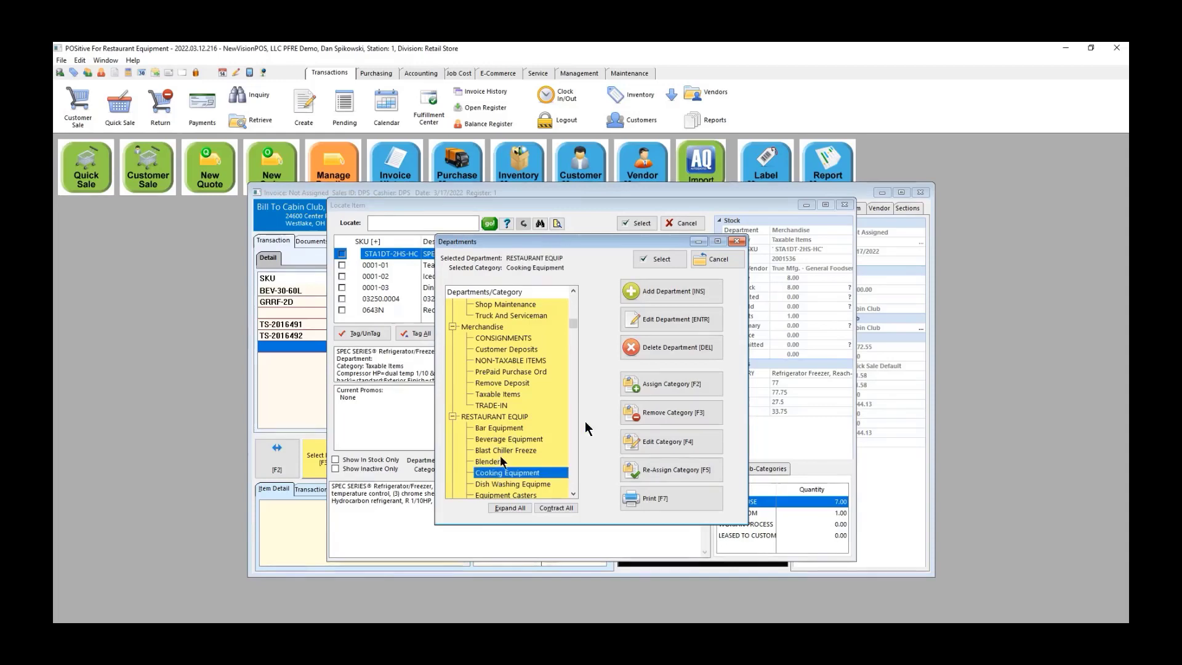
{"action": "left_click", "coordinate": [659, 259]}
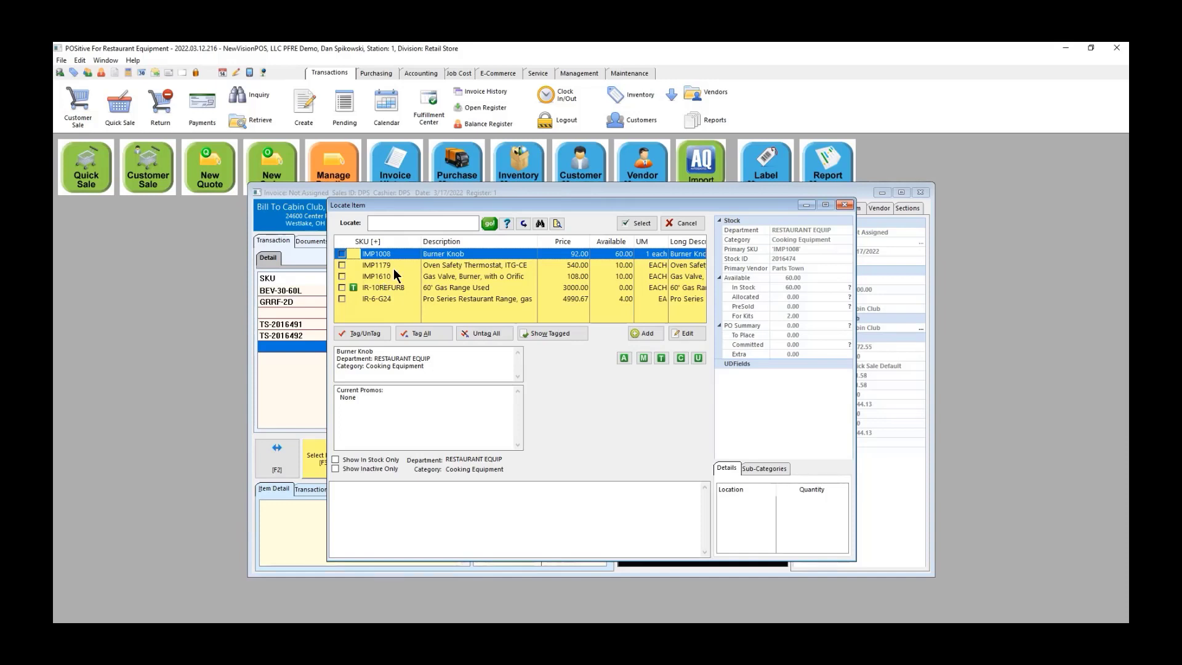
{"action": "left_click", "coordinate": [683, 221]}
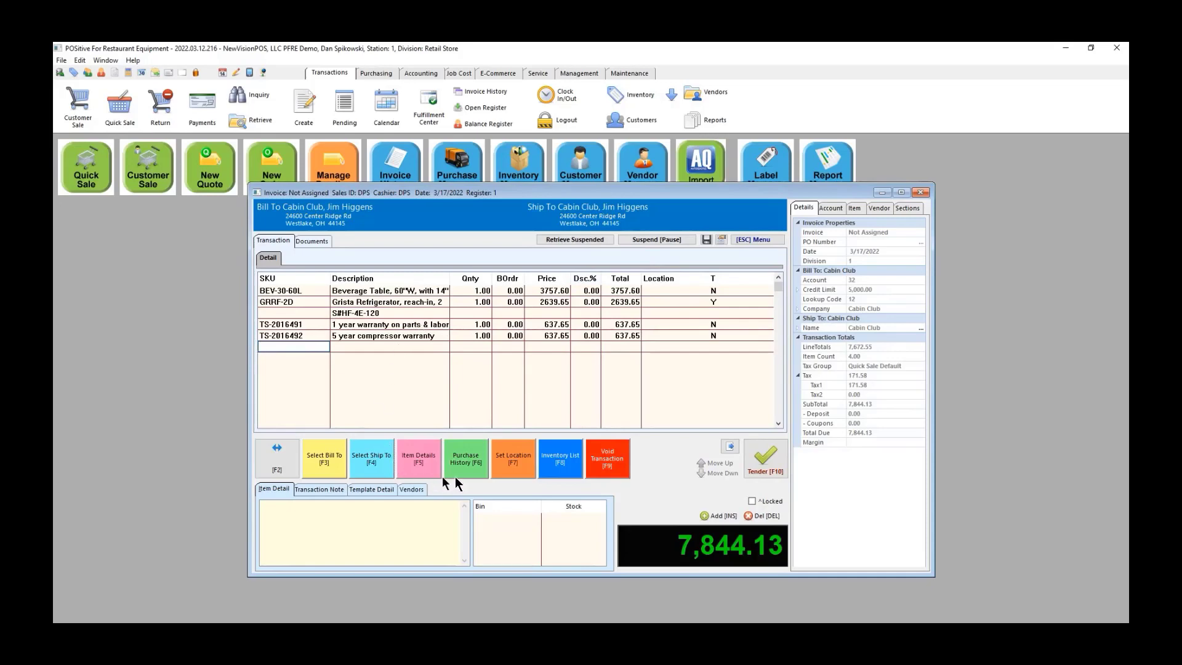
Step: Add Serving Pan 10159 from Cabin Club's purchase history to the invoice
{"action": "left_click", "coordinate": [470, 463]}
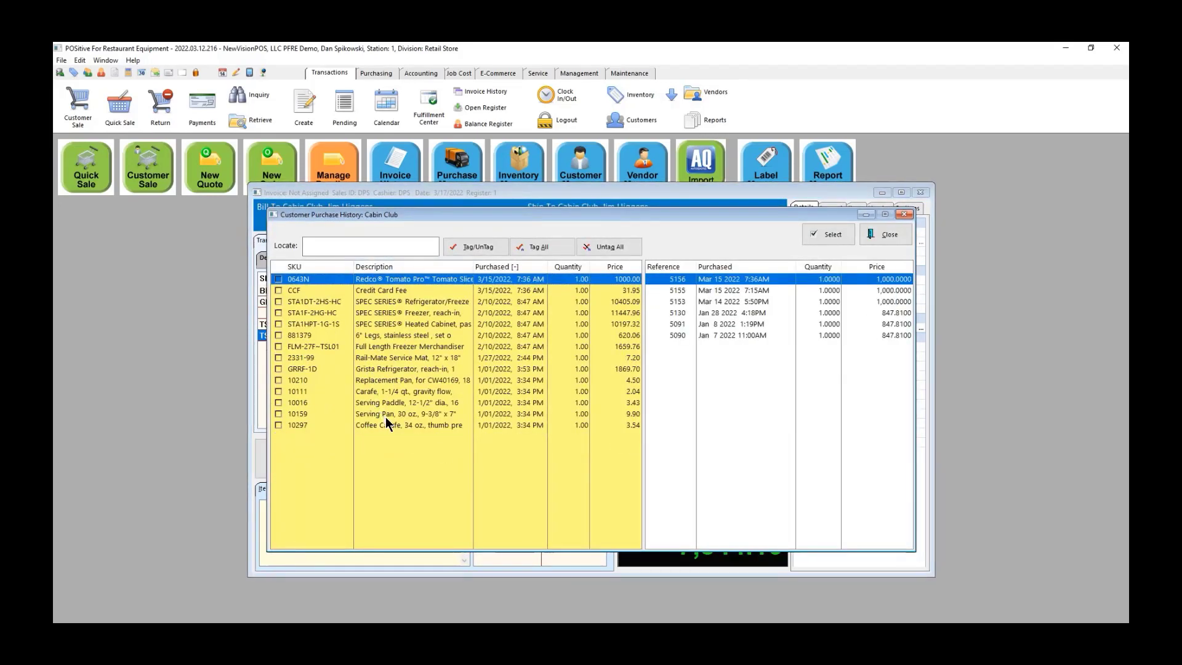
{"action": "left_click", "coordinate": [285, 415]}
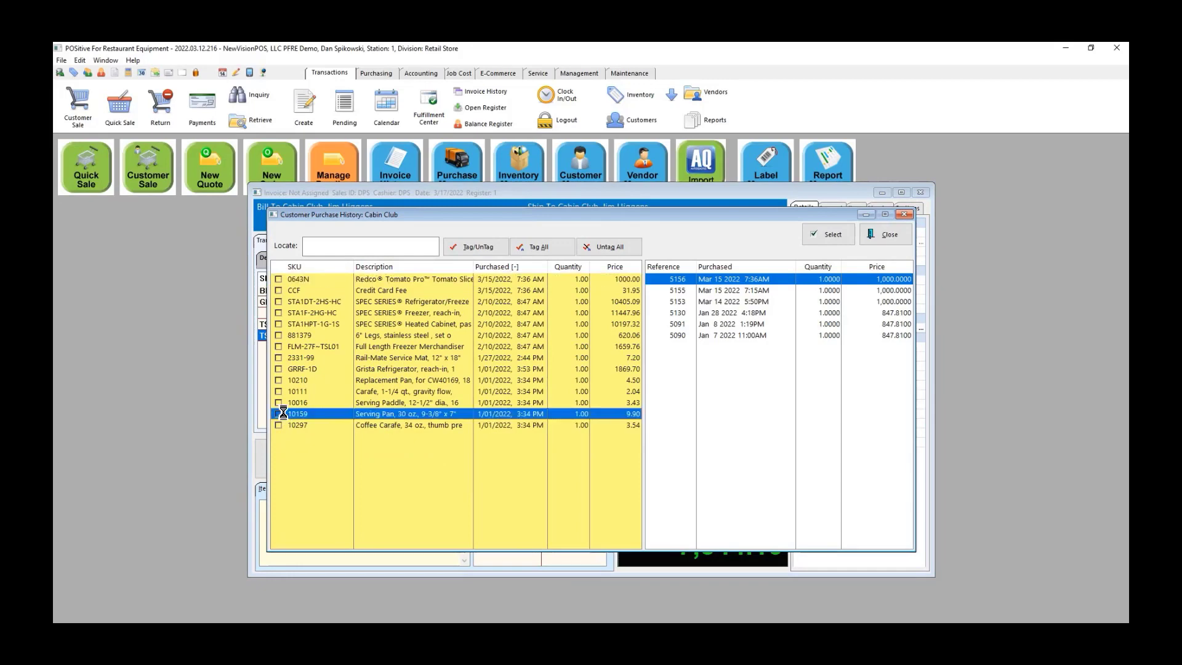
{"action": "left_click", "coordinate": [832, 235]}
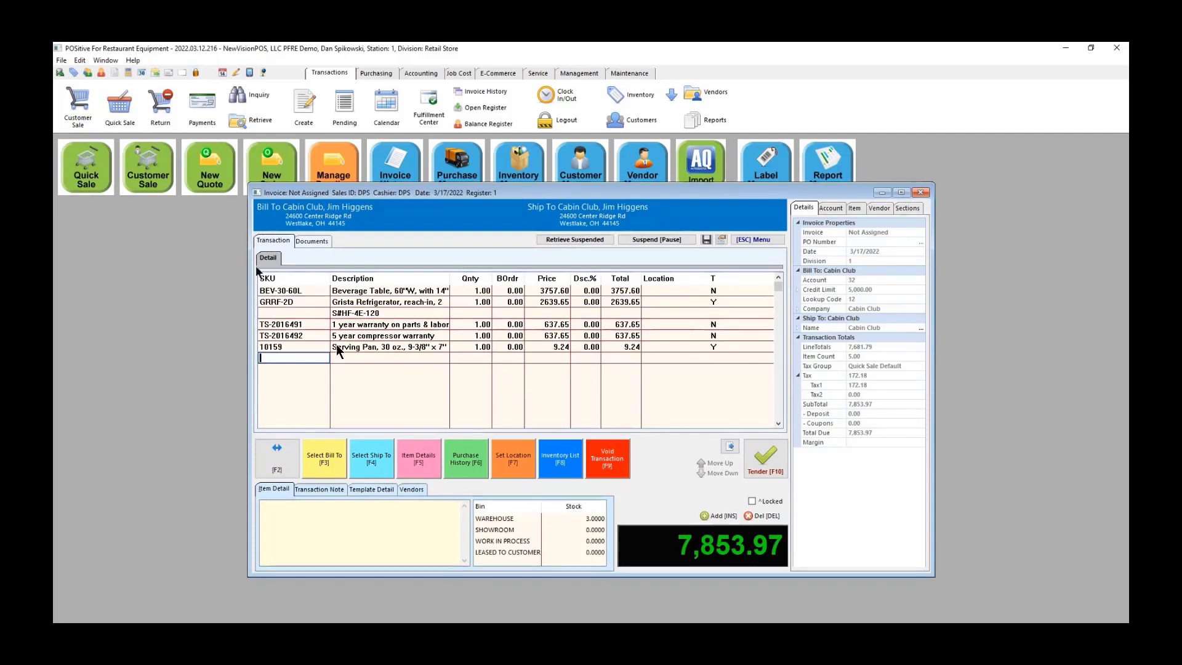
Step: Tender with PO VERBAL, no store credit, paying the full 7,853.97 by check with its check number
{"action": "left_click", "coordinate": [766, 462]}
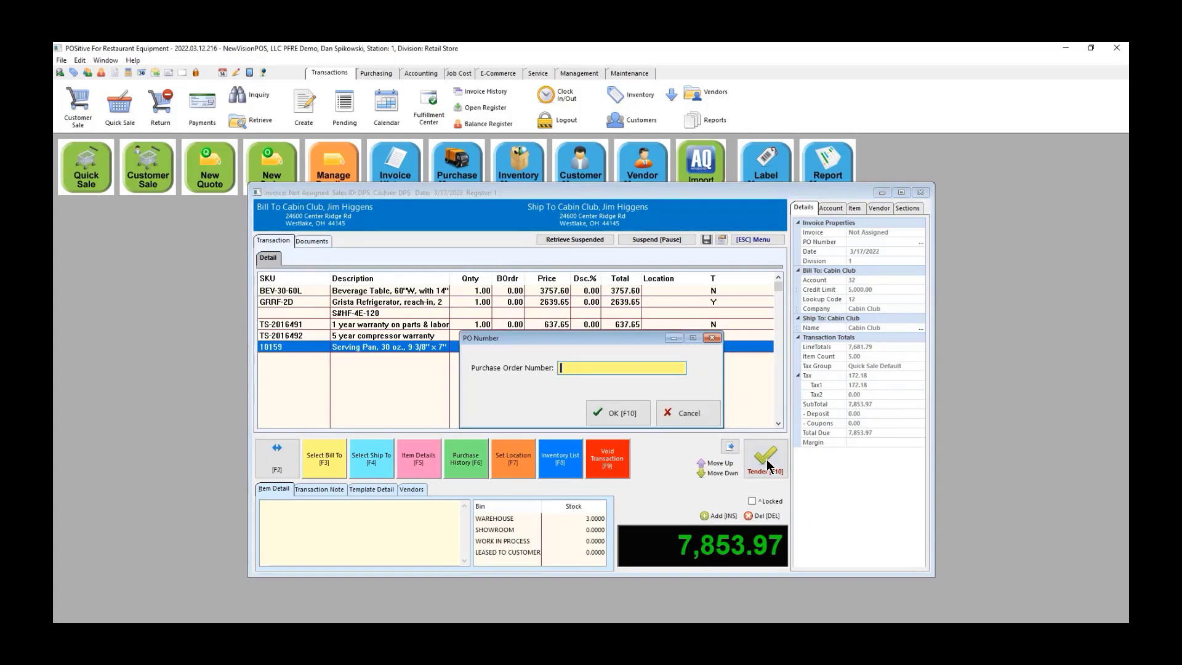
{"action": "left_click", "coordinate": [617, 418]}
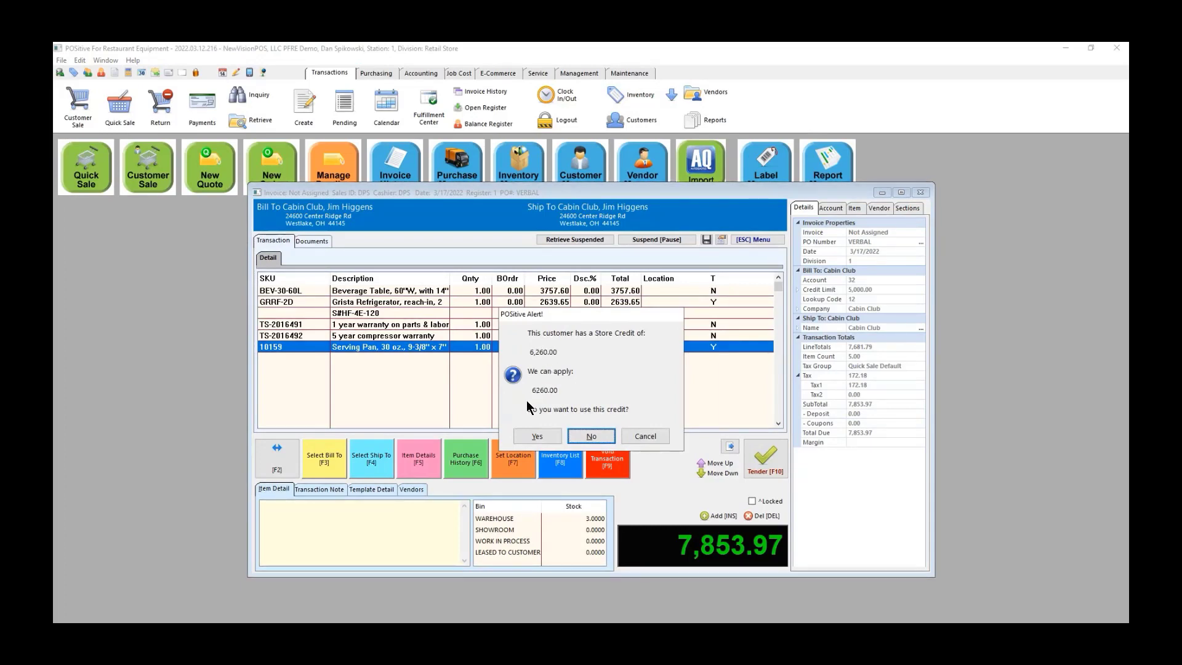
{"action": "left_click", "coordinate": [587, 435]}
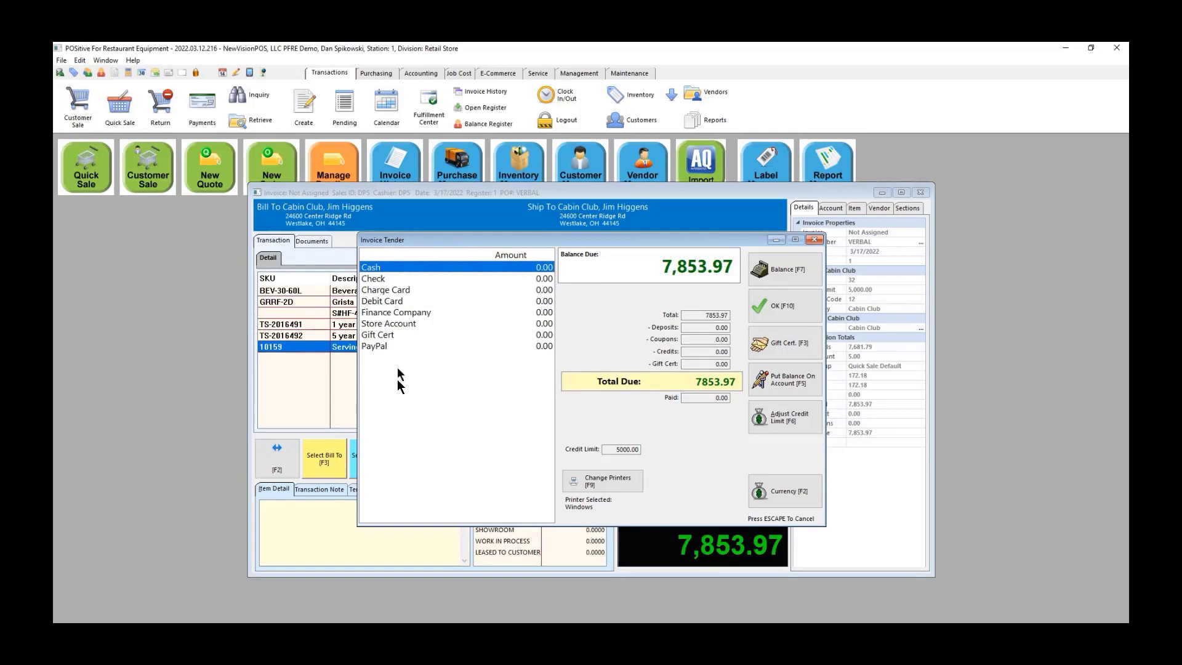
{"action": "left_click", "coordinate": [384, 279]}
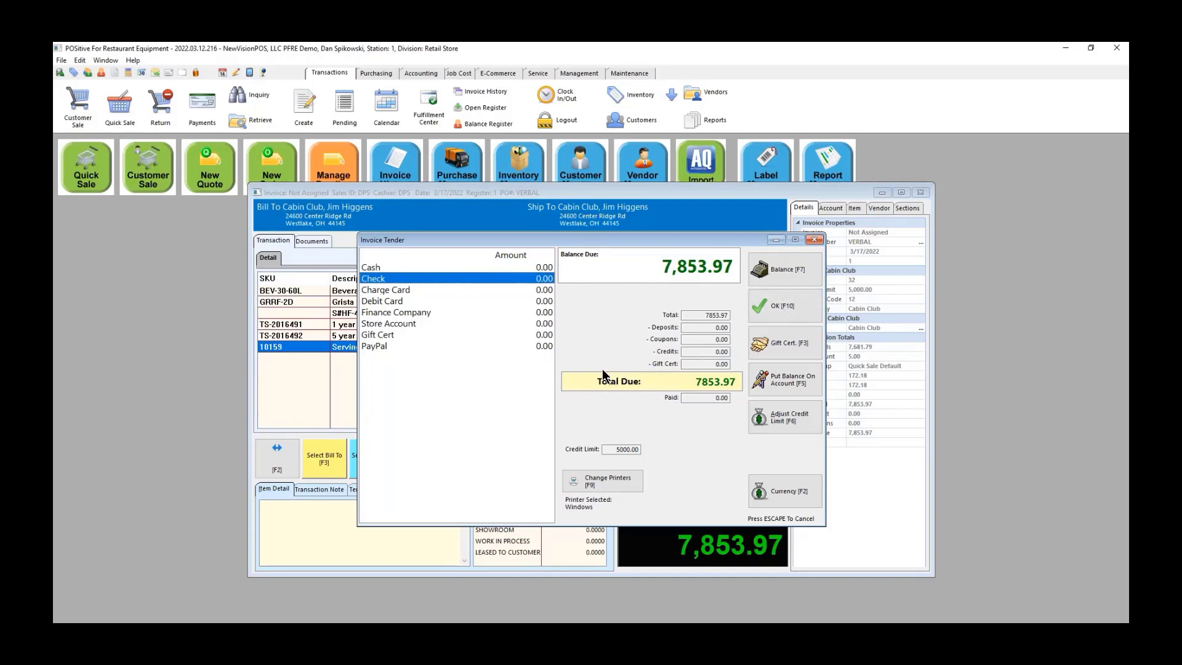
{"action": "double_click", "coordinate": [434, 278]}
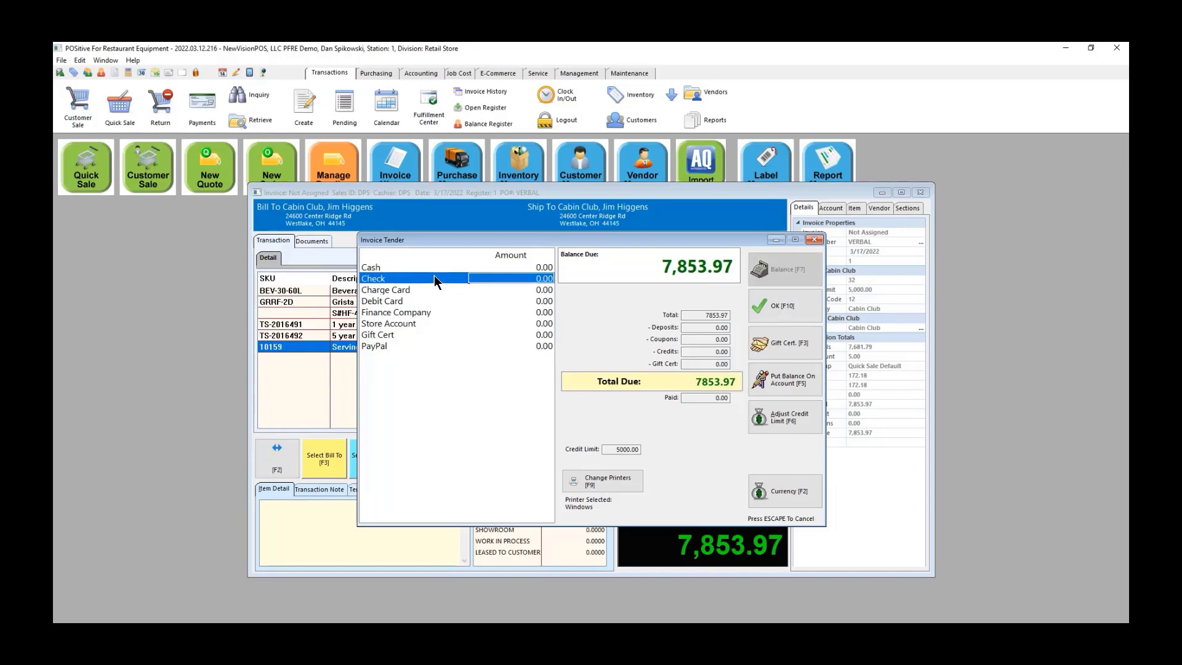
{"action": "left_click", "coordinate": [768, 302]}
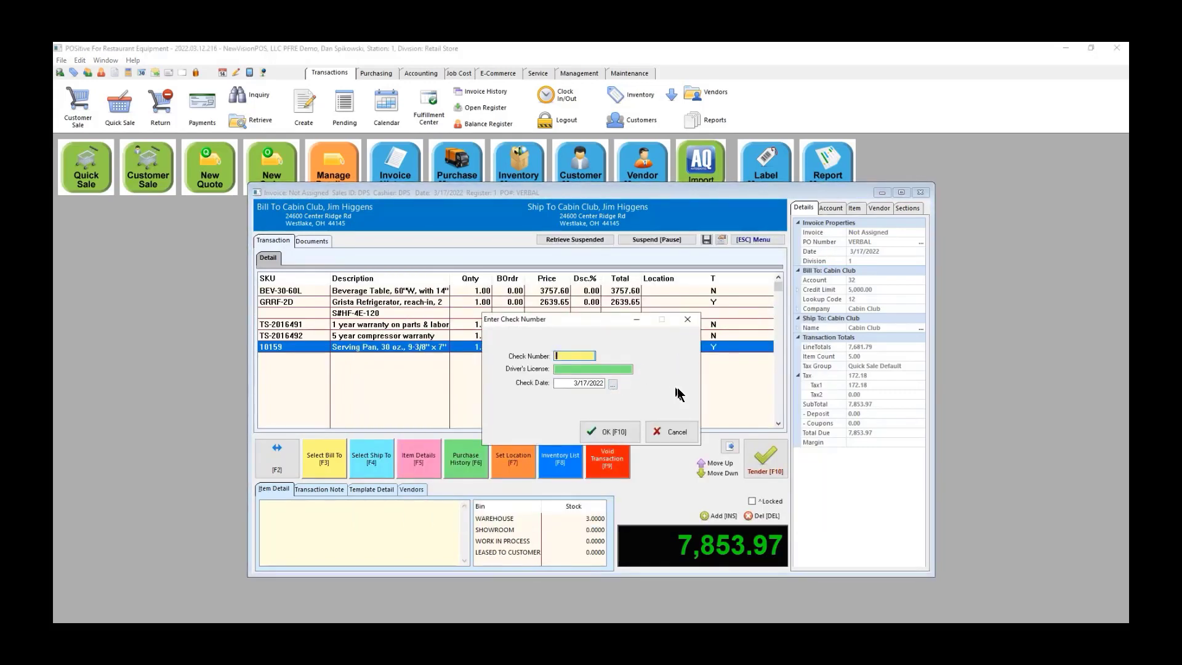
{"action": "type", "text": "555474"}
{"action": "left_click", "coordinate": [600, 437]}
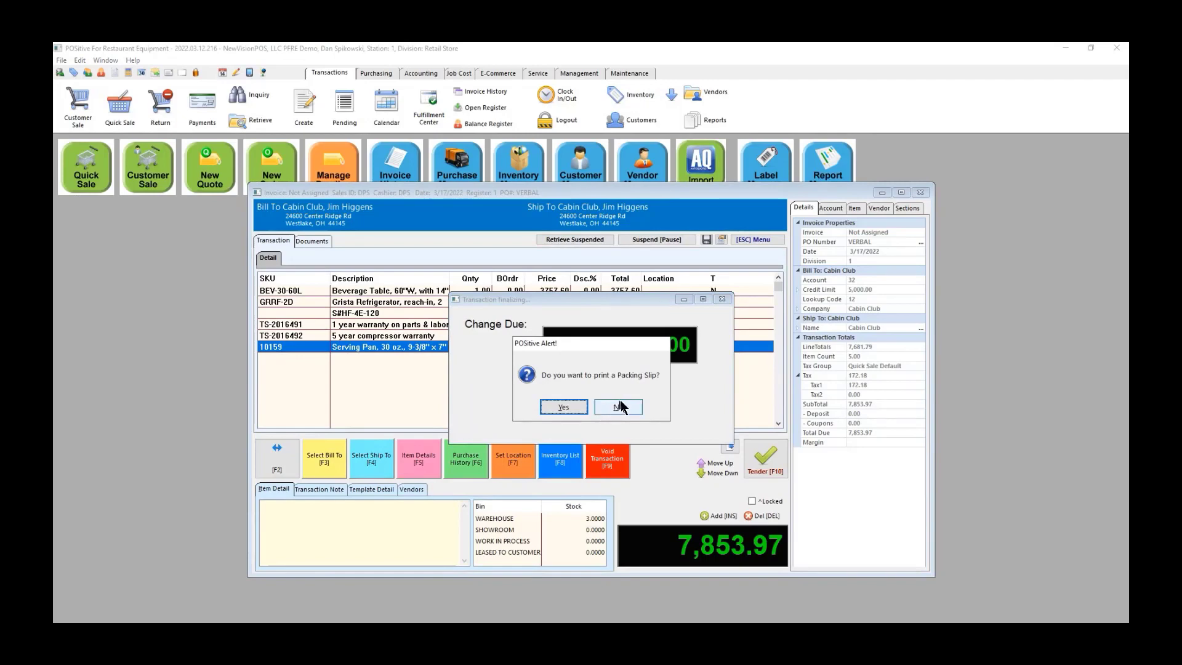
Step: Preview the invoice, skip the packing slip and full-detail prompts, finish the sale, and open Report Manager
{"action": "left_click", "coordinate": [619, 406]}
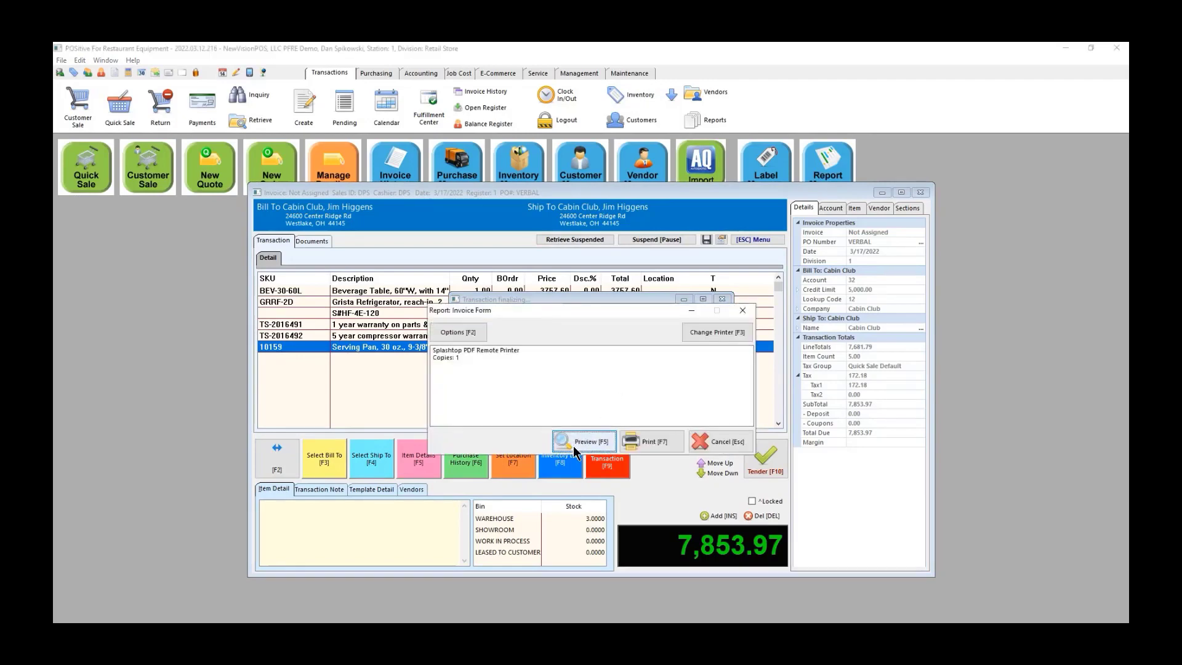
{"action": "left_click", "coordinate": [573, 448]}
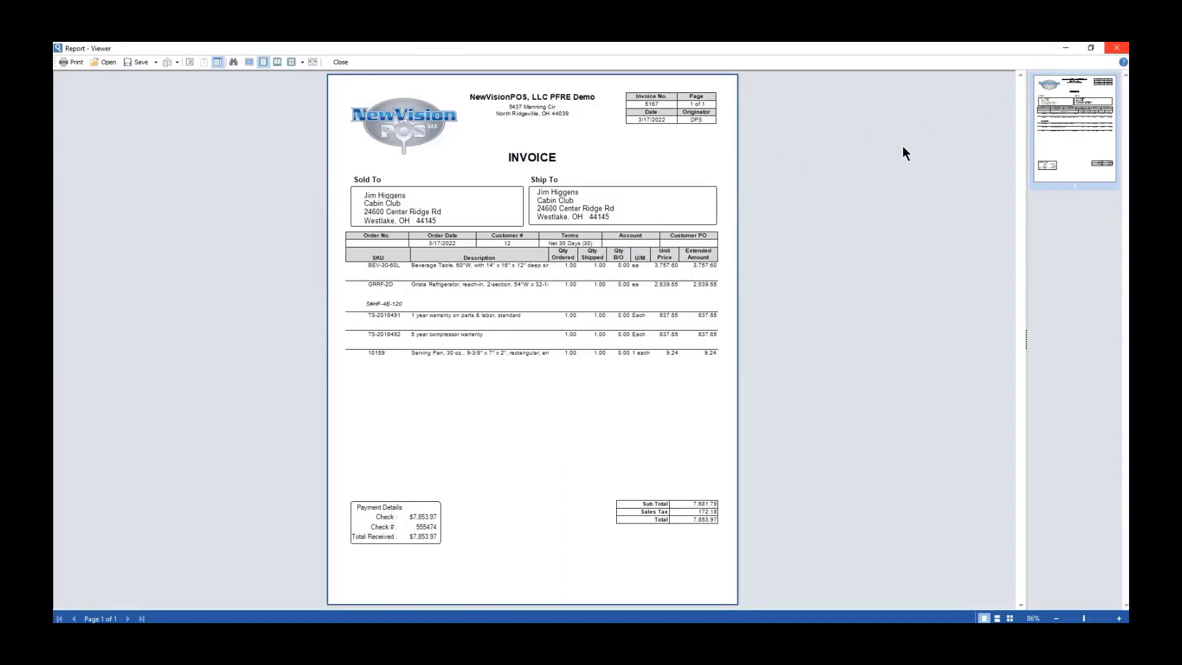
{"action": "left_click", "coordinate": [1116, 48]}
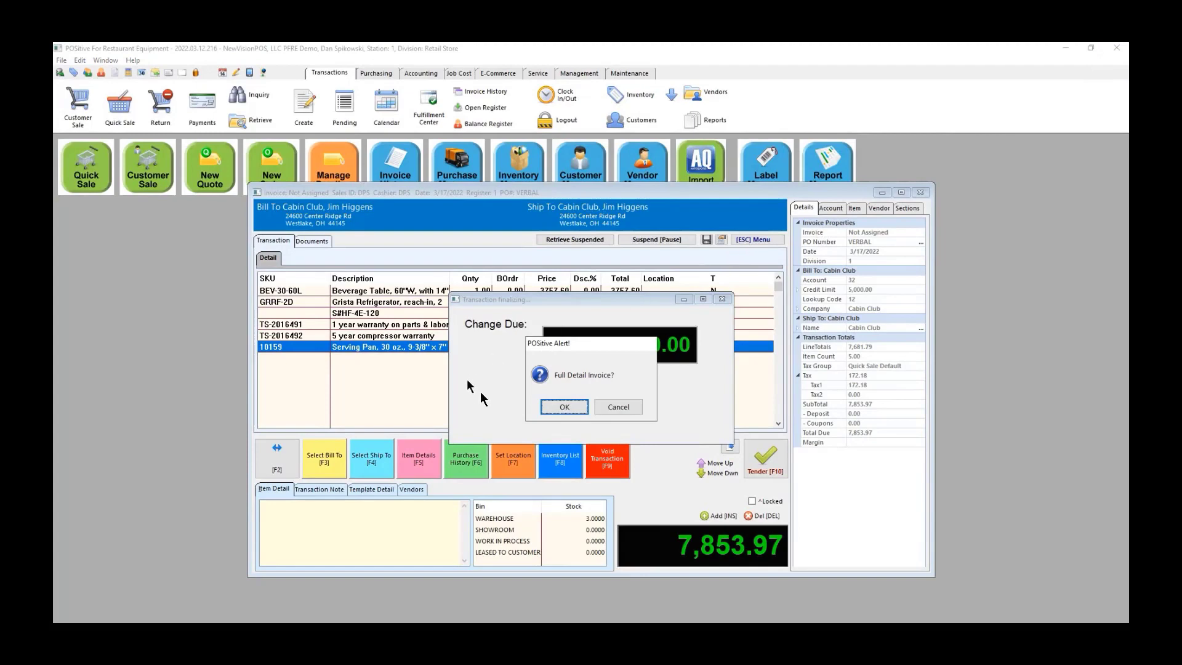
{"action": "left_click", "coordinate": [618, 407]}
{"action": "left_click", "coordinate": [618, 407]}
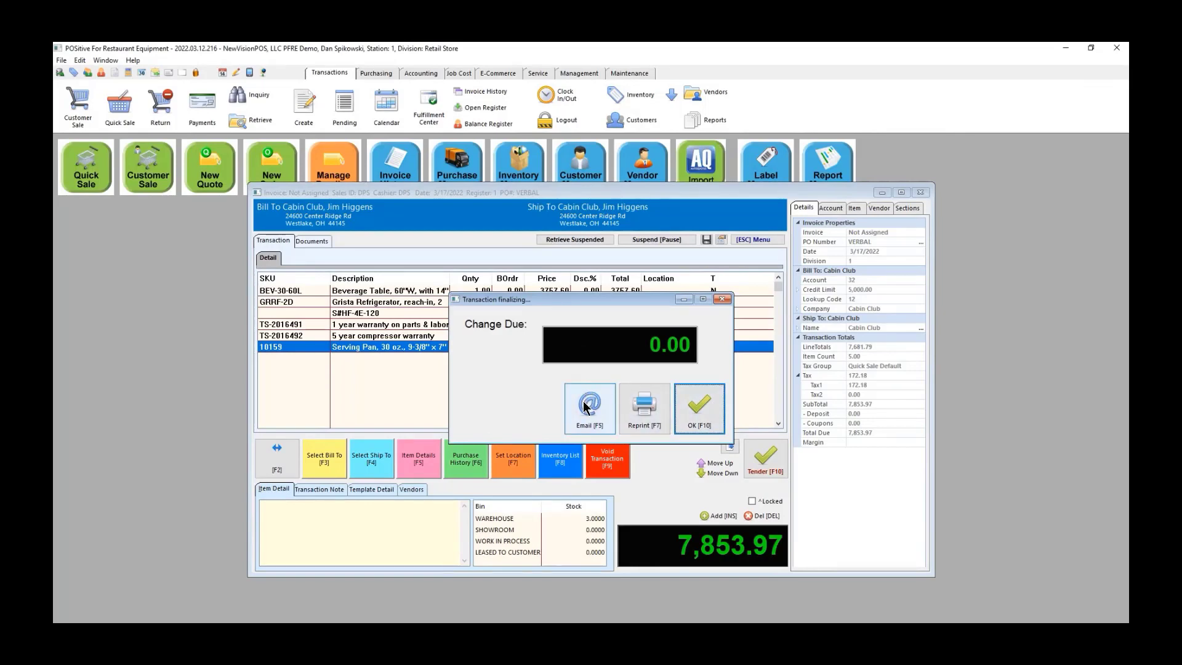
{"action": "left_click", "coordinate": [700, 408]}
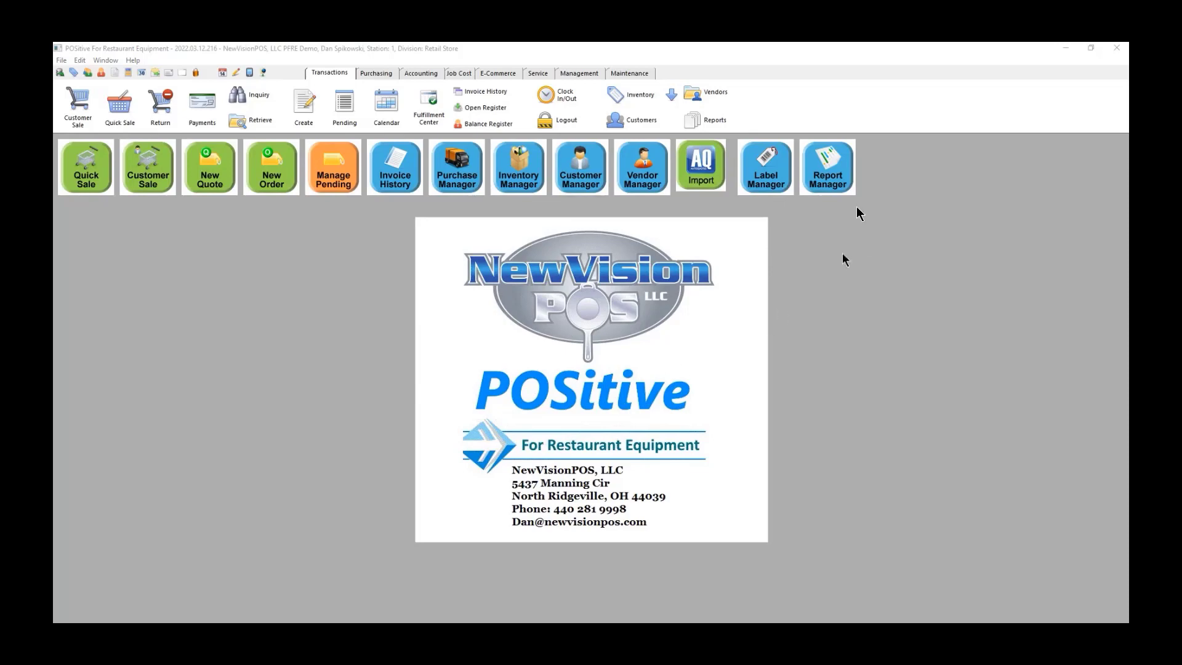
{"action": "left_click", "coordinate": [822, 180]}
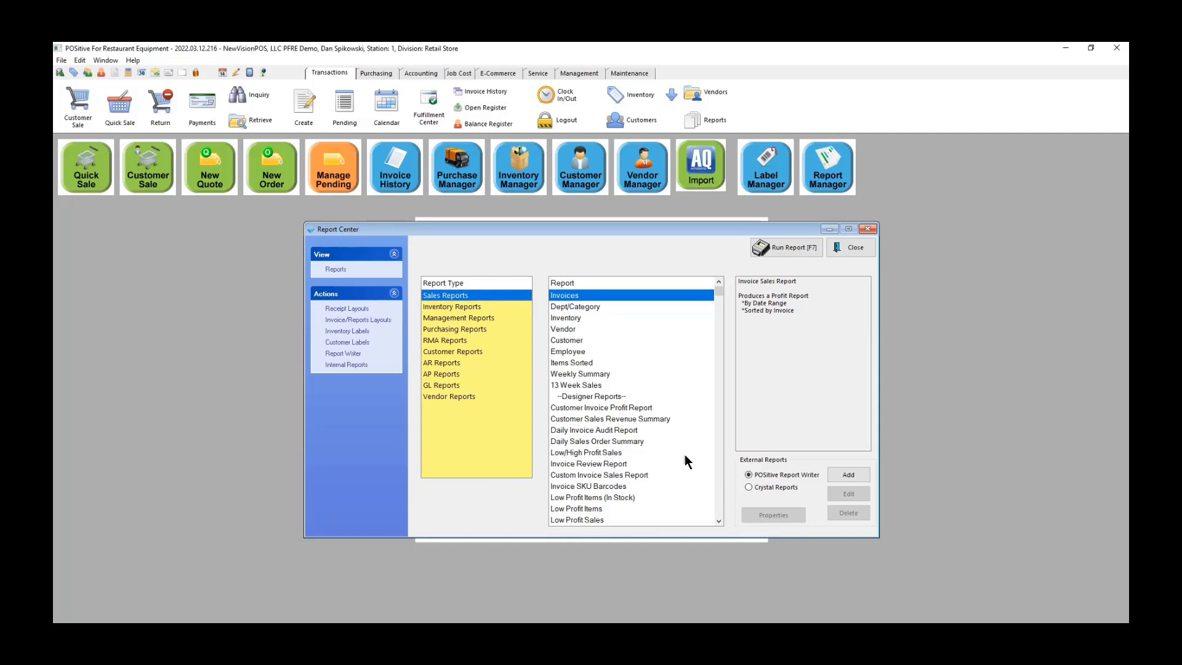
Step: Select the Inventory Valuation Report from the Inventory Reports list in Report Center
{"action": "scroll", "coordinate": [653, 407], "scroll_direction": "down", "scroll_amount": 4}
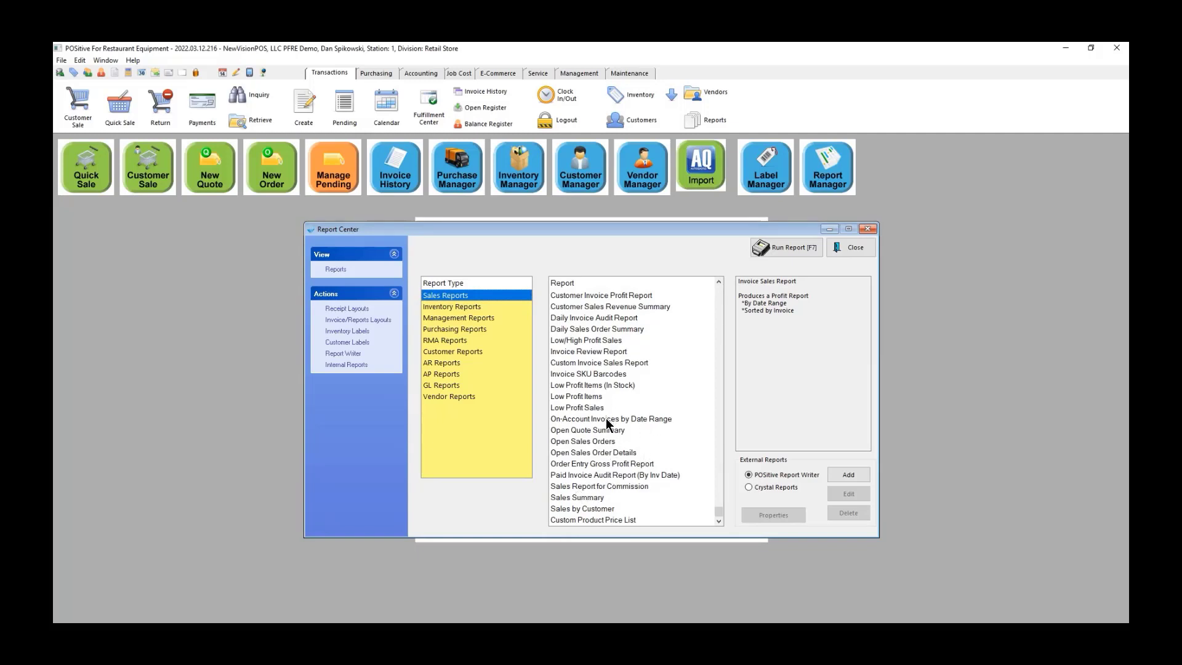
{"action": "left_click", "coordinate": [458, 308]}
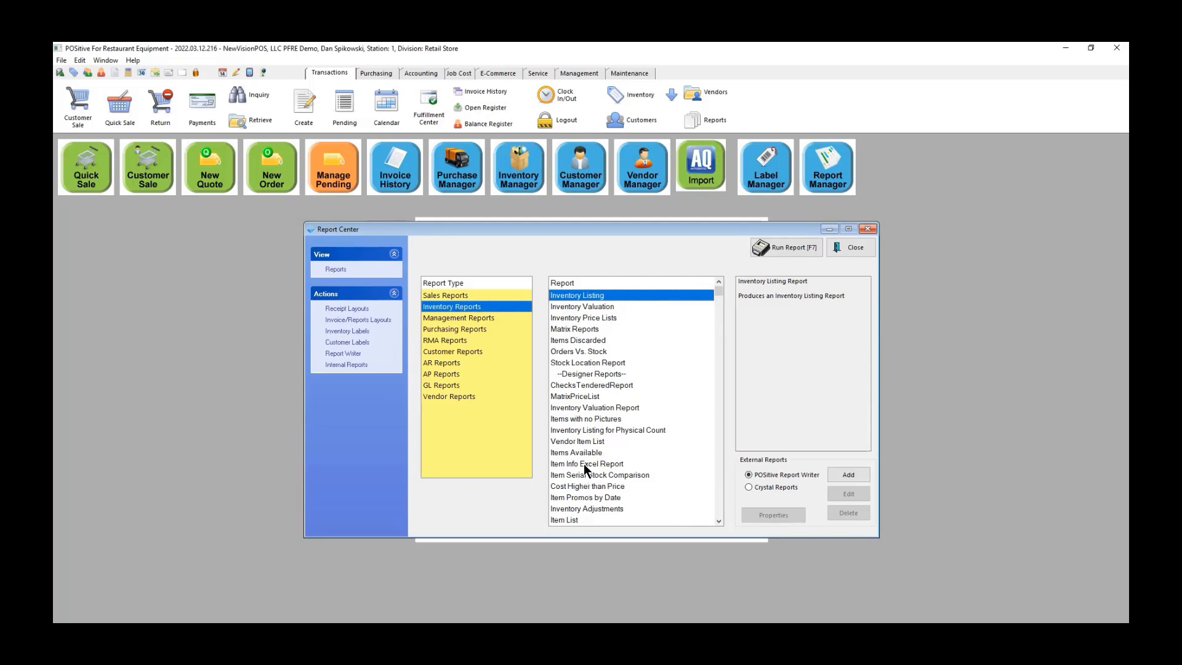
{"action": "left_click", "coordinate": [594, 397]}
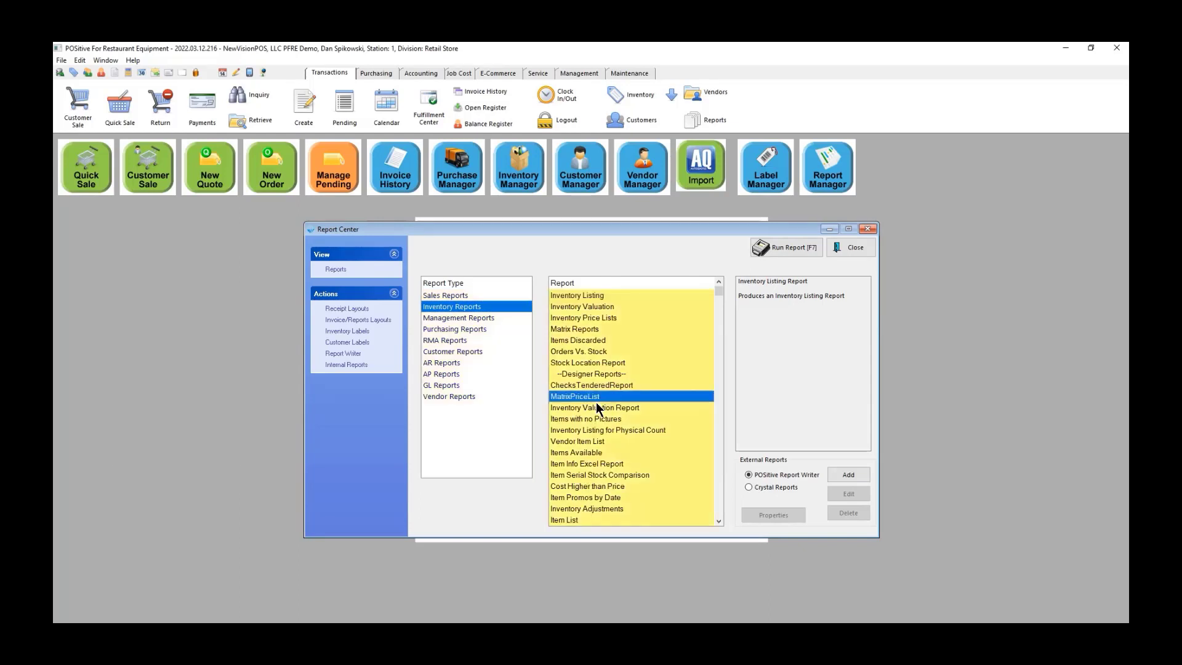
{"action": "left_click", "coordinate": [585, 407]}
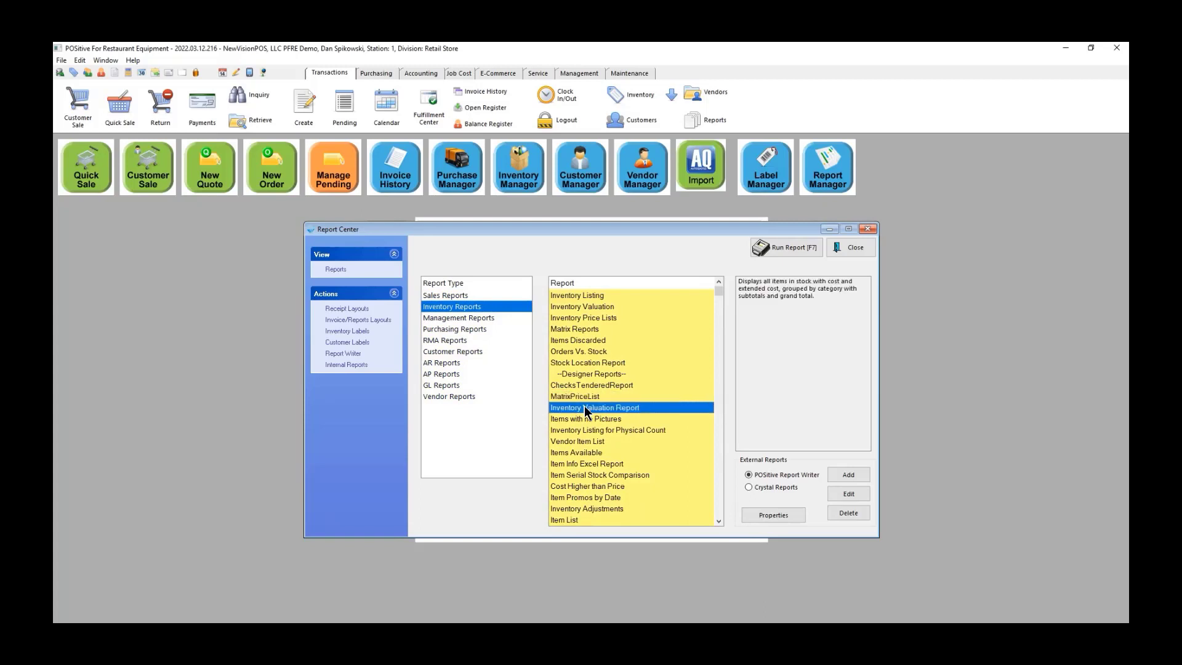
Step: Run and preview the Inventory Valuation report, then close the viewer and Report Center
{"action": "left_click", "coordinate": [779, 247]}
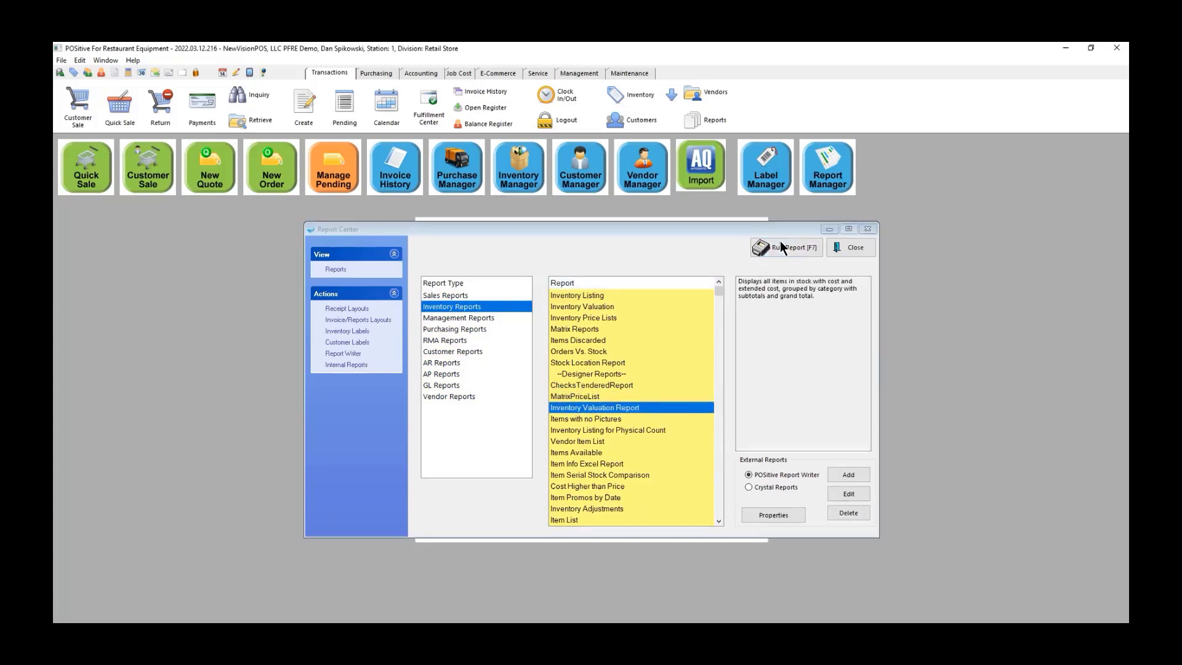
{"action": "left_click", "coordinate": [594, 449]}
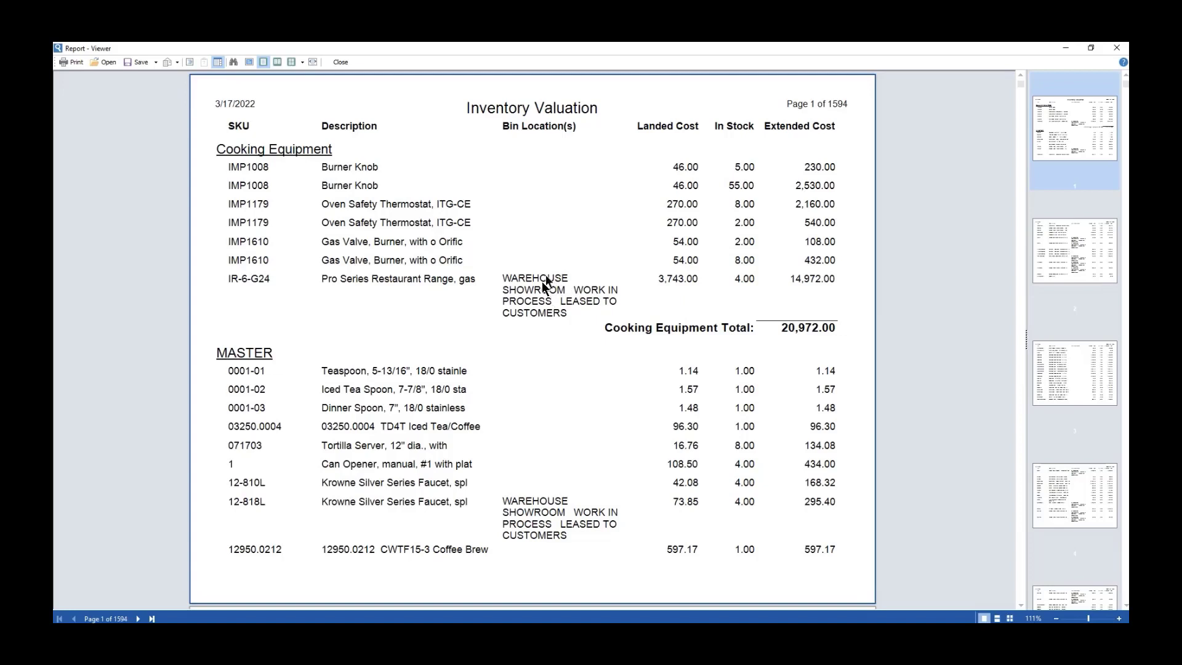
{"action": "left_click", "coordinate": [1117, 49]}
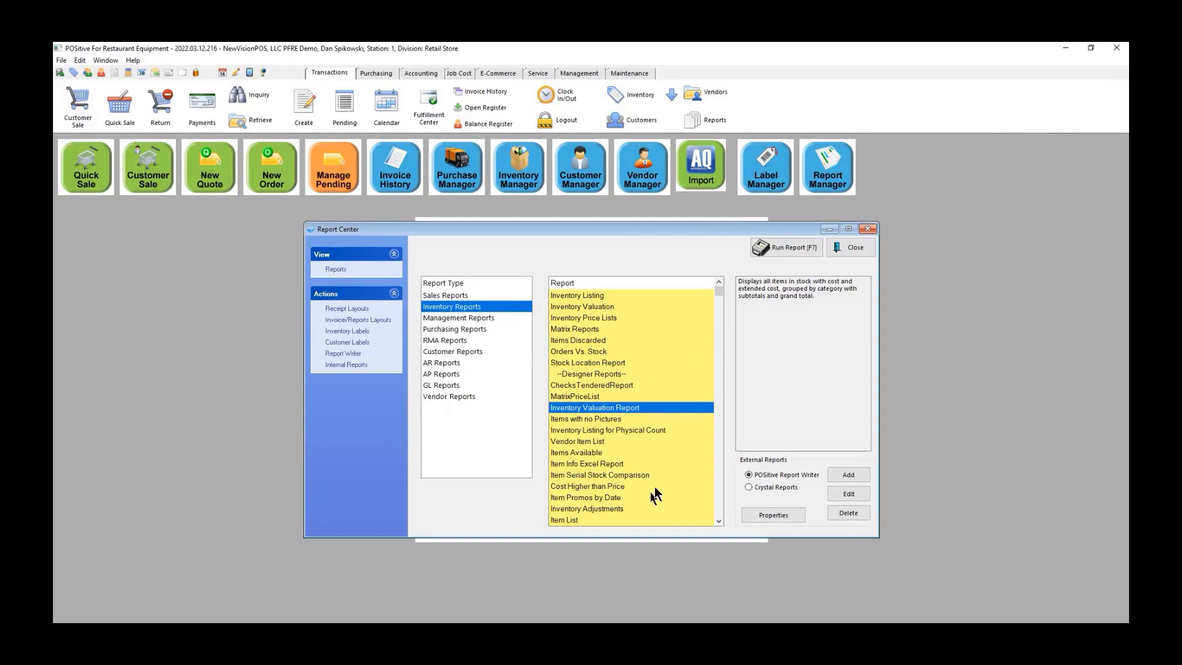
{"action": "scroll", "coordinate": [651, 468], "scroll_direction": "down", "scroll_amount": 1}
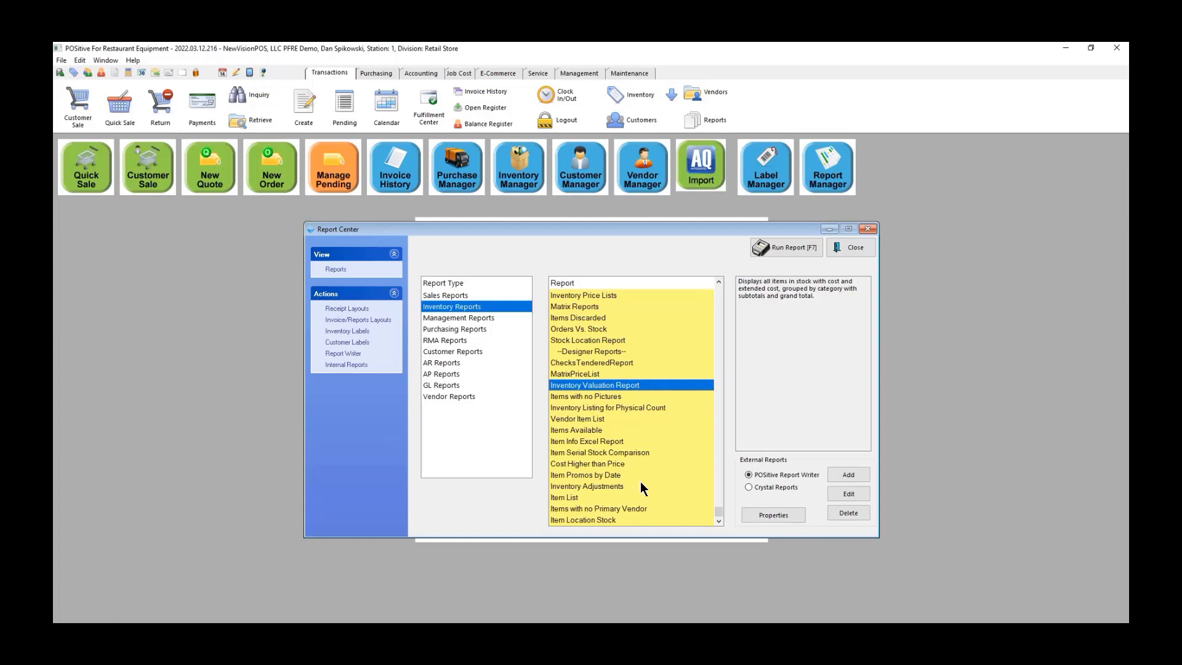
{"action": "left_click", "coordinate": [854, 248]}
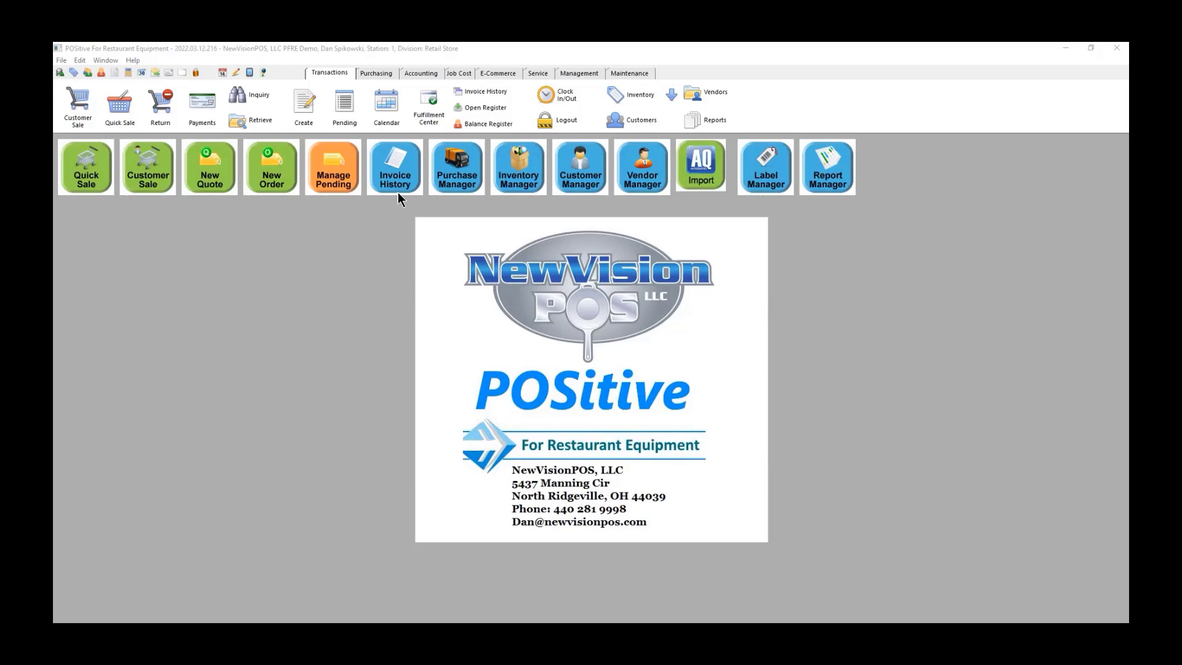
Step: Start balancing register 1 Counter and accept the coin count to reach the worksheet
{"action": "left_click", "coordinate": [470, 124]}
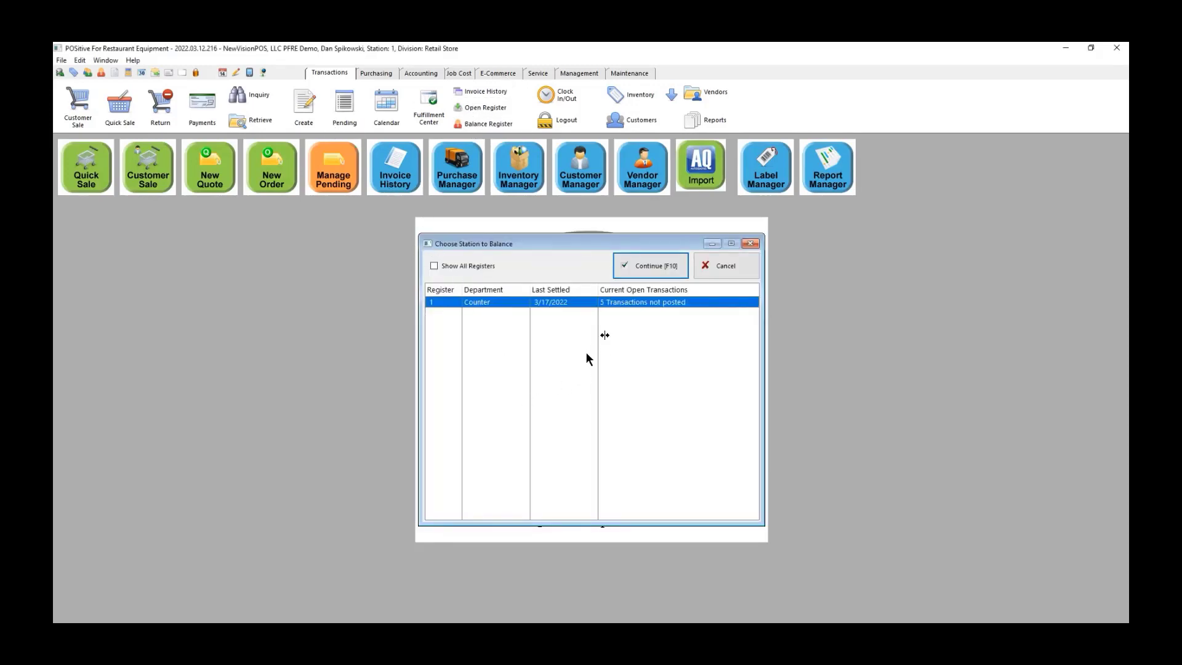
{"action": "left_click", "coordinate": [659, 266]}
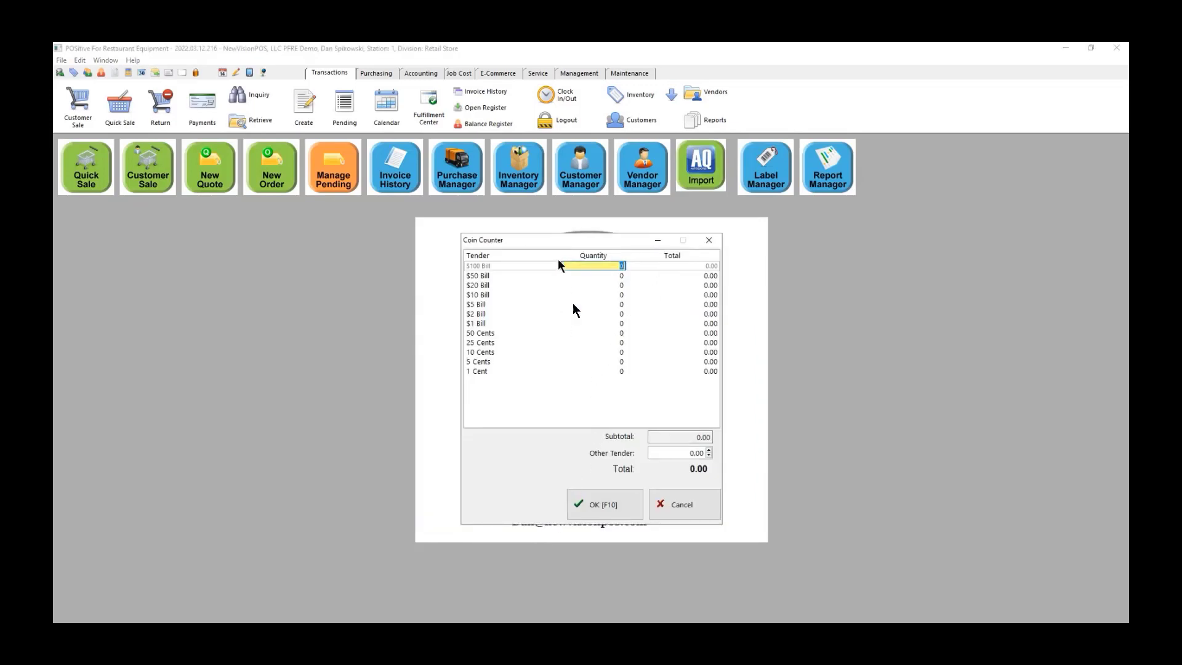
{"action": "left_click", "coordinate": [587, 510]}
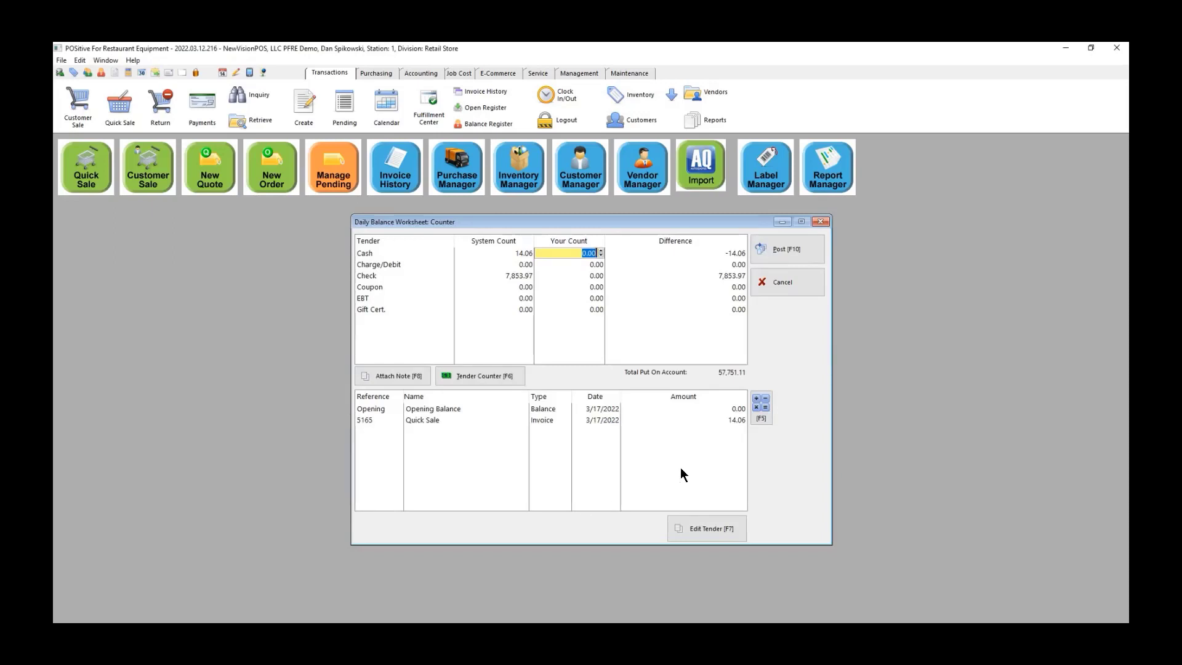
Step: Enter counted cash 14.06 and check 7,853.97, correcting the mistyped check amount
{"action": "type", "text": "14.06"}
{"action": "left_click", "coordinate": [584, 276]}
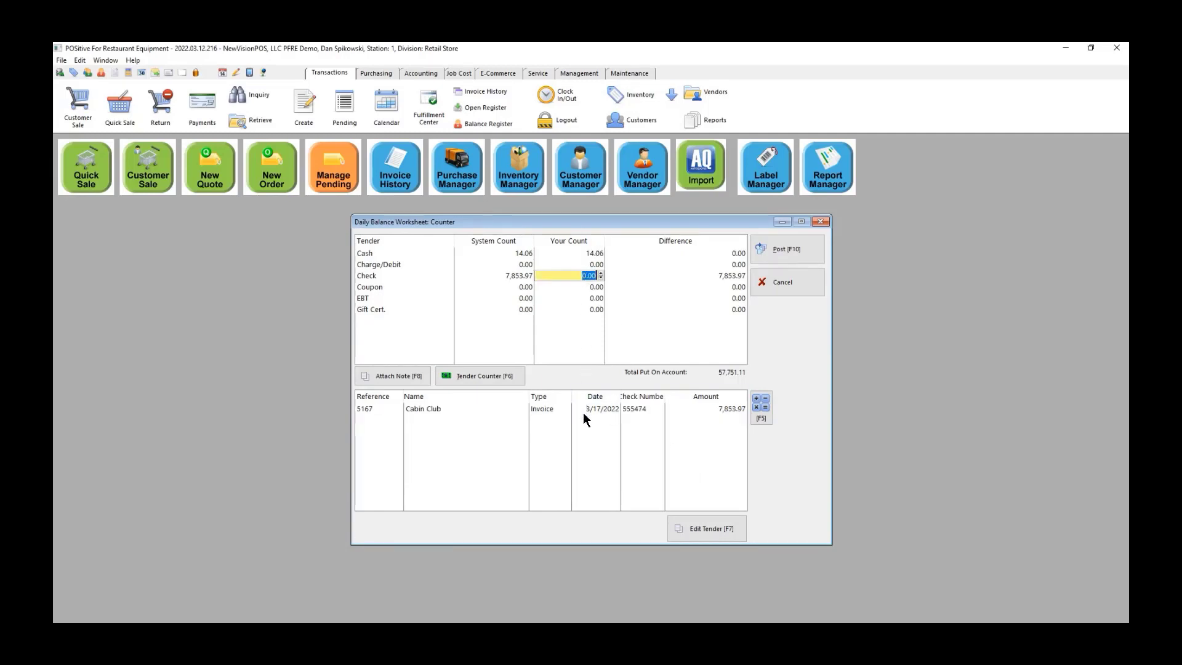
{"action": "type", "text": "7852.97"}
{"action": "key", "text": "Return"}
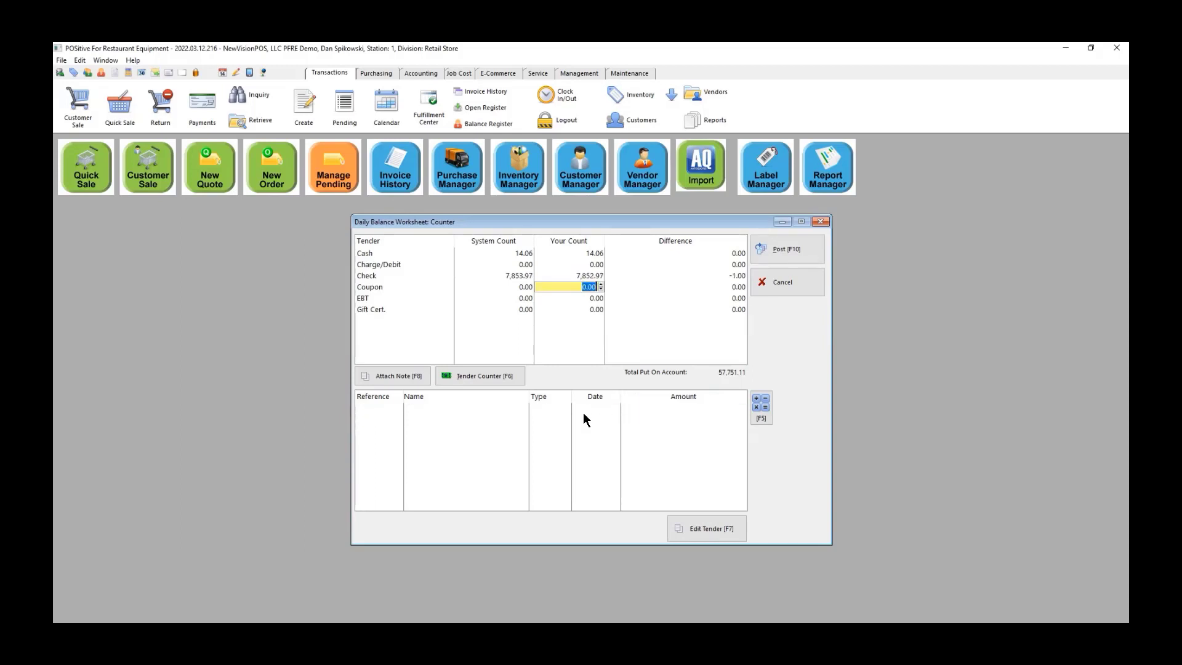
{"action": "left_click", "coordinate": [585, 276]}
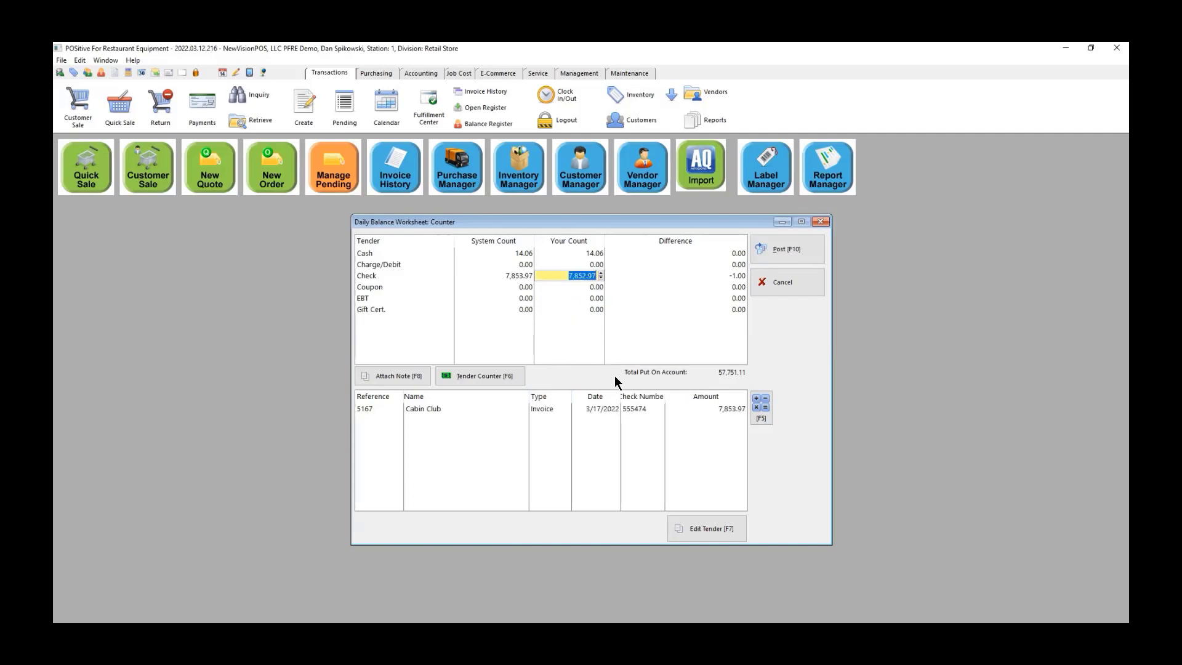
{"action": "type", "text": "7,8"}
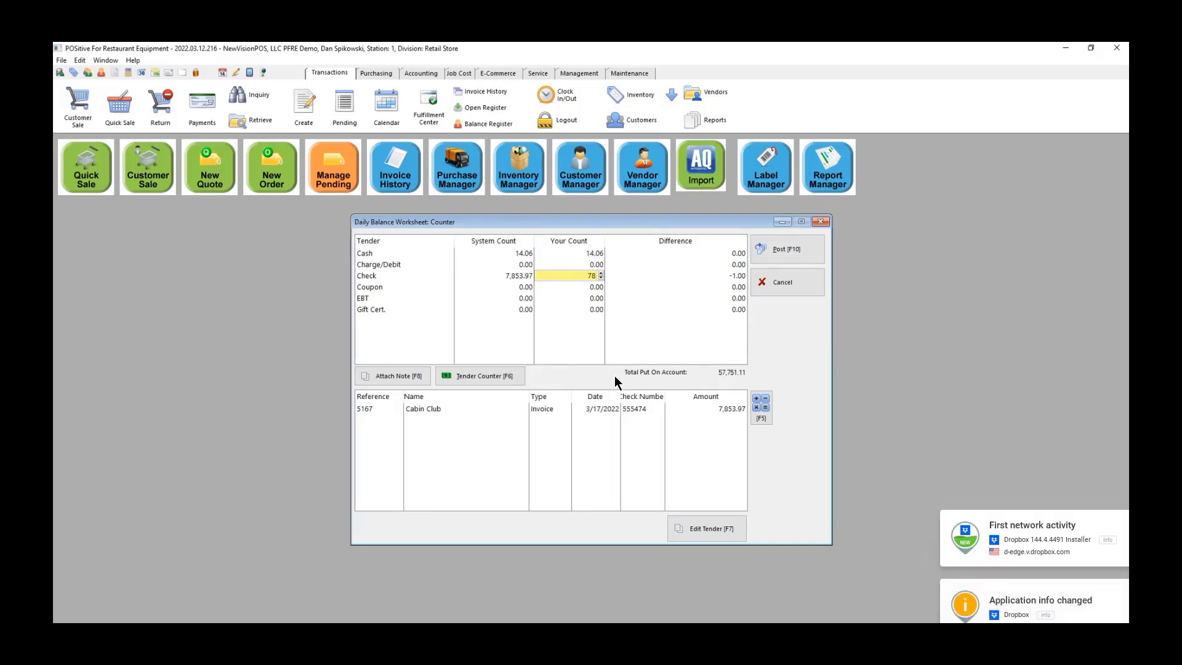
{"action": "type", "text": "53."}
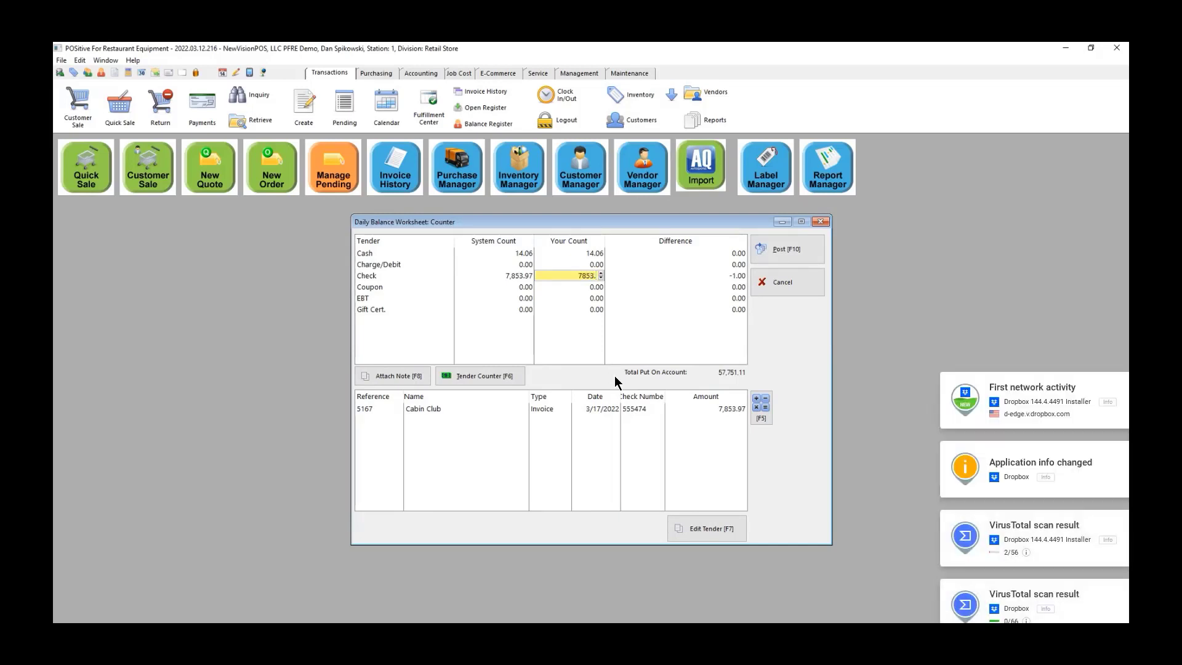
{"action": "type", "text": "97"}
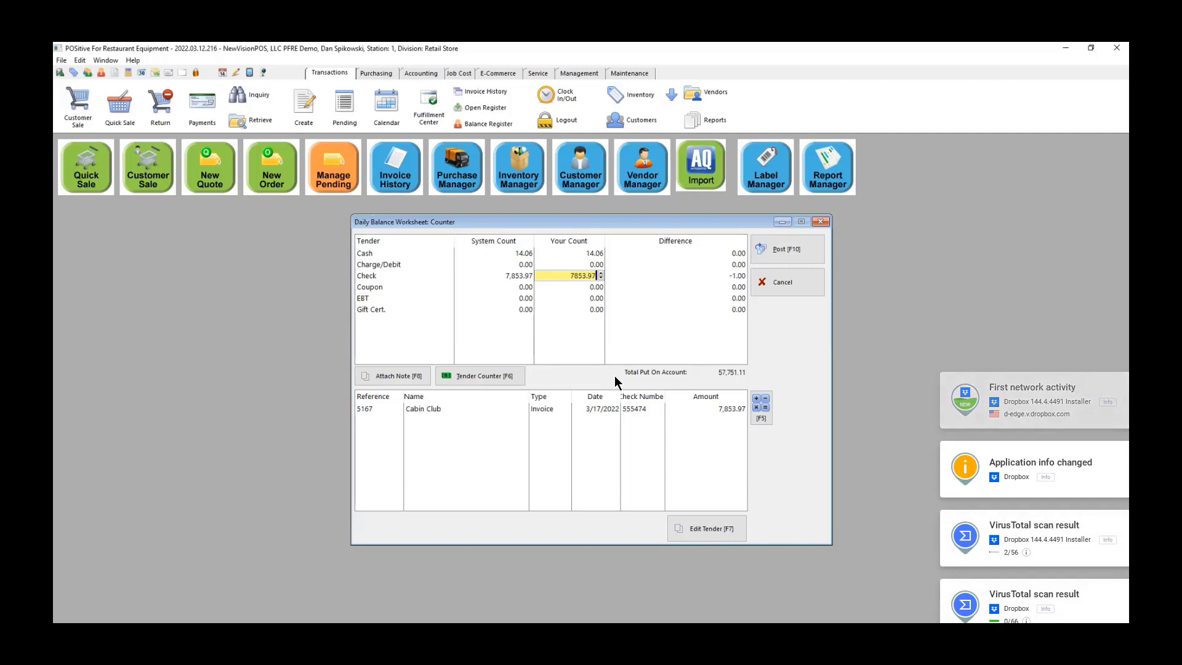
{"action": "key", "text": "Return"}
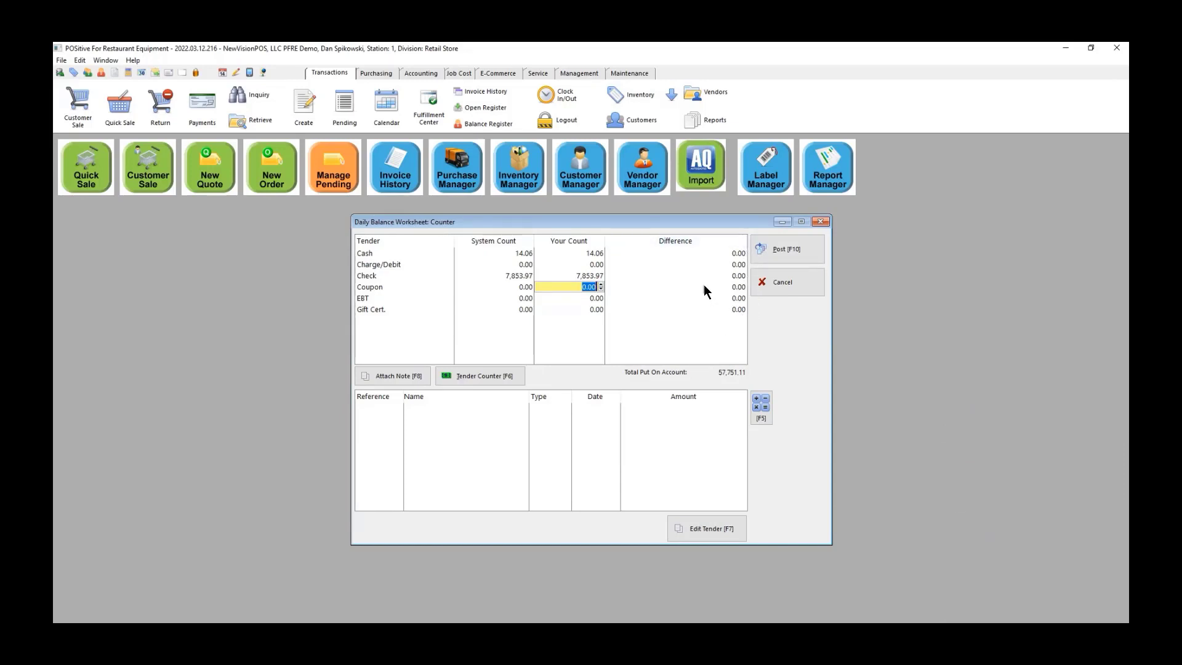
Step: Post the Counter register balance to history and accept the final cash balance and deposit
{"action": "left_click", "coordinate": [770, 248]}
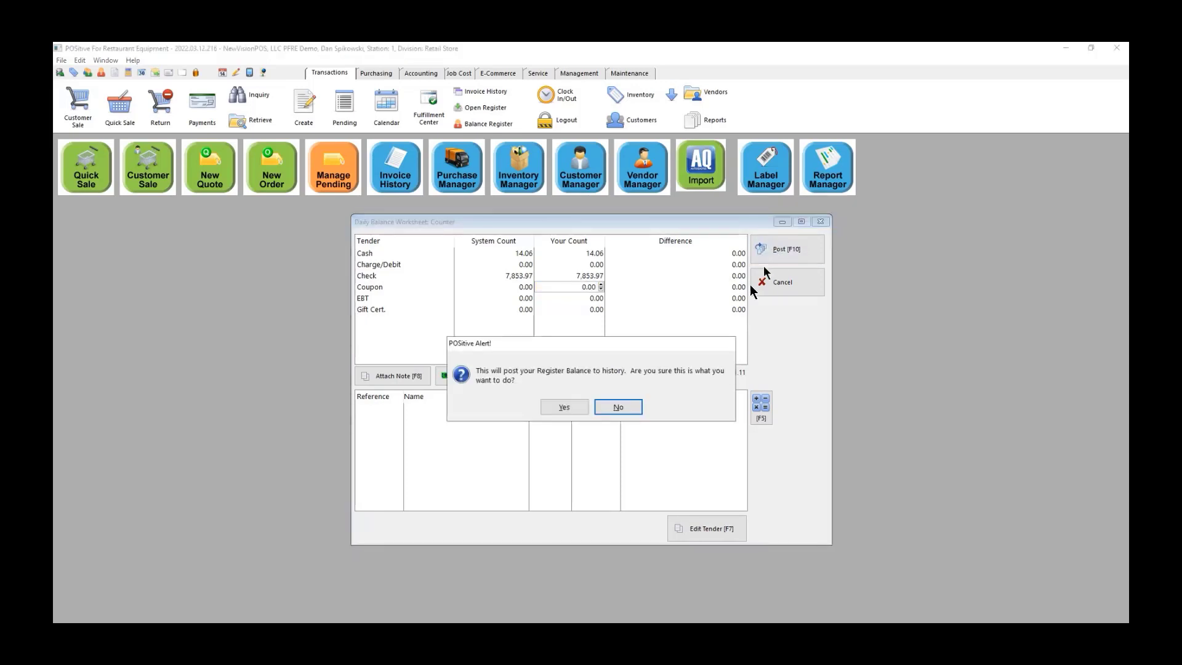
{"action": "left_click", "coordinate": [564, 406]}
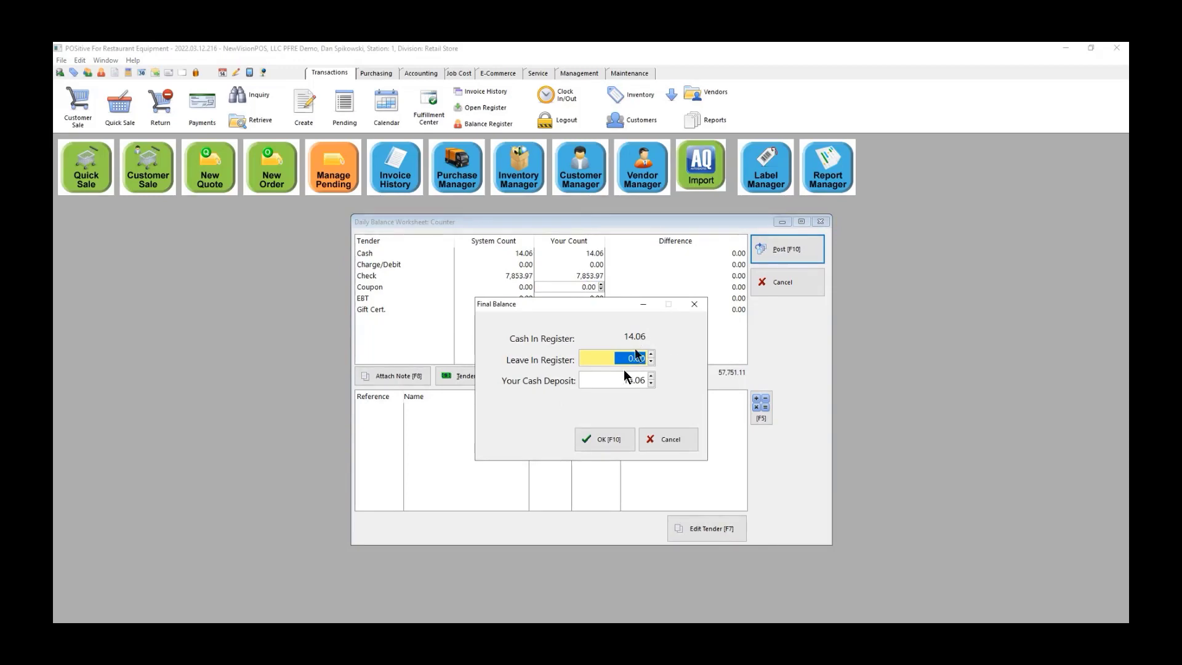
{"action": "left_click", "coordinate": [602, 440]}
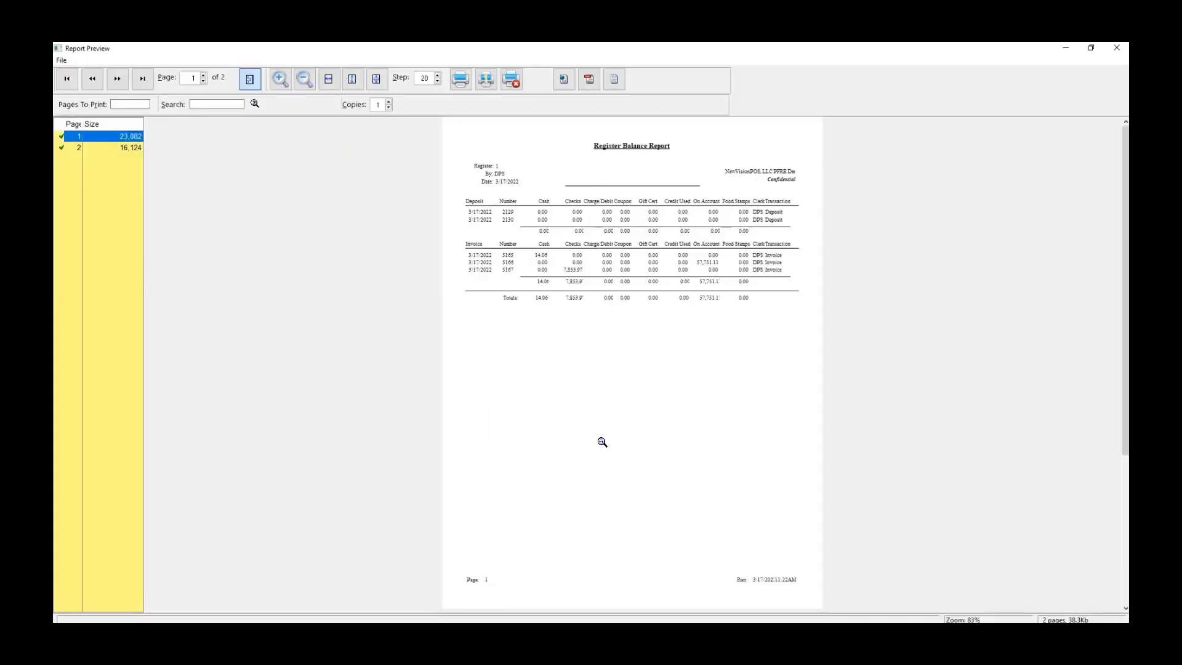
Step: Zoom in to read the Register Balance Report, close it, and acknowledge the posting
{"action": "left_click", "coordinate": [587, 382]}
{"action": "left_click", "coordinate": [573, 413]}
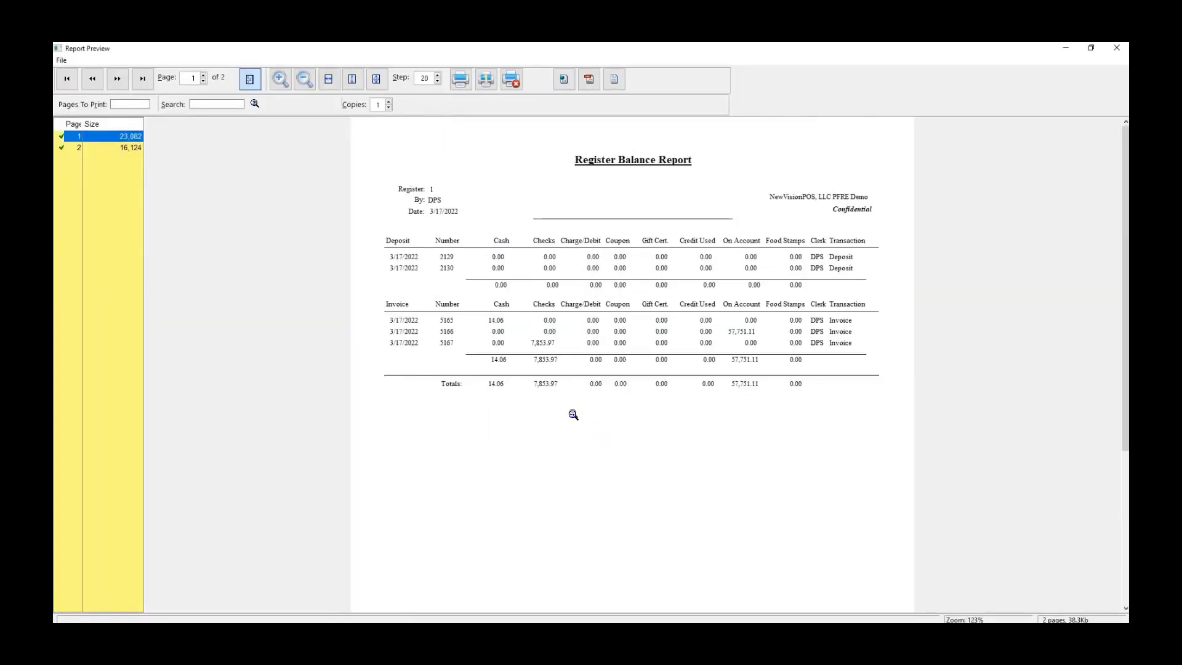
{"action": "left_click", "coordinate": [569, 425]}
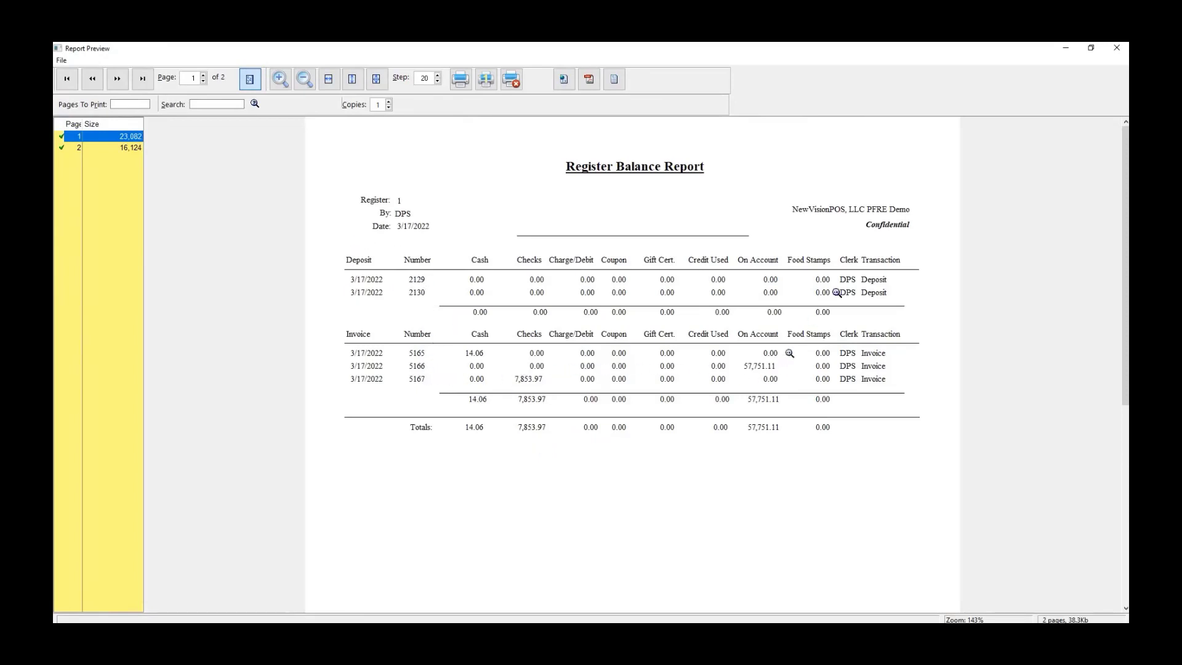
{"action": "left_click", "coordinate": [1119, 50]}
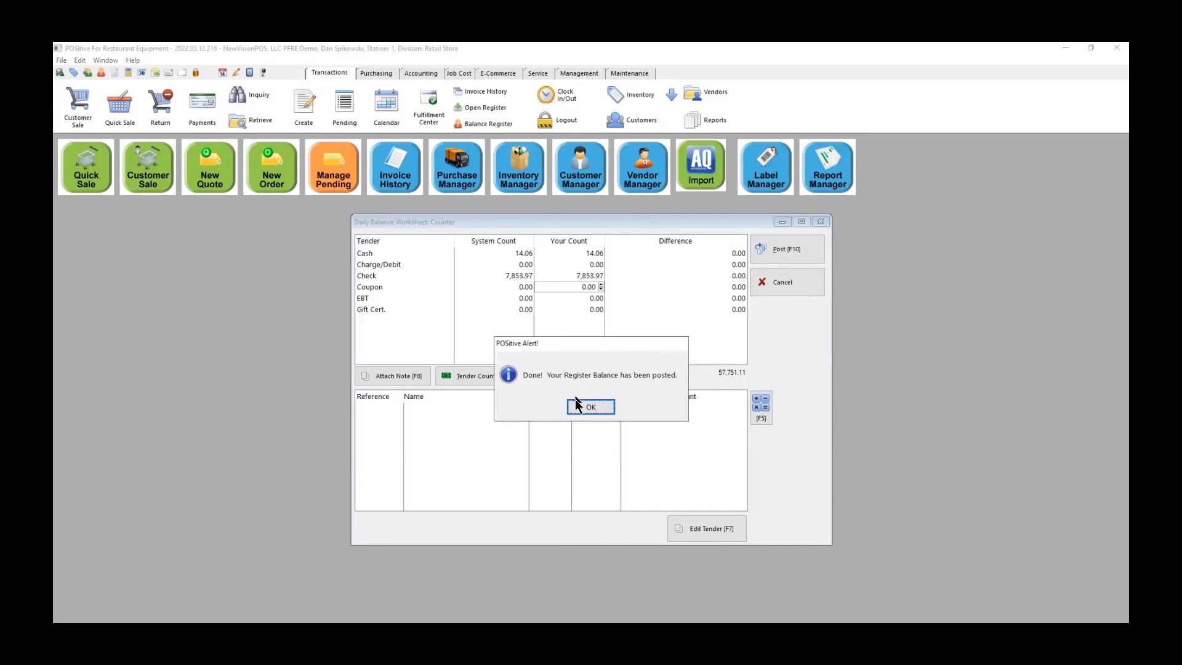
{"action": "left_click", "coordinate": [591, 408]}
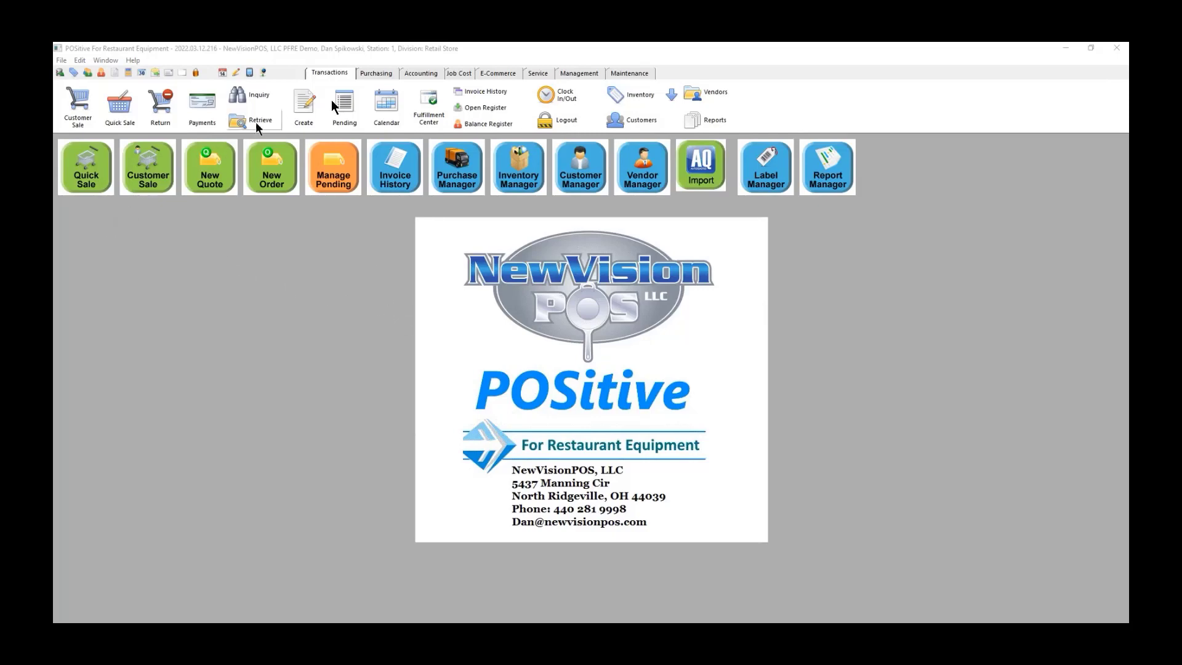
Step: Review invoice 5167's journal entries in Post Transactions, then add a new manual journal transaction
{"action": "left_click", "coordinate": [421, 74]}
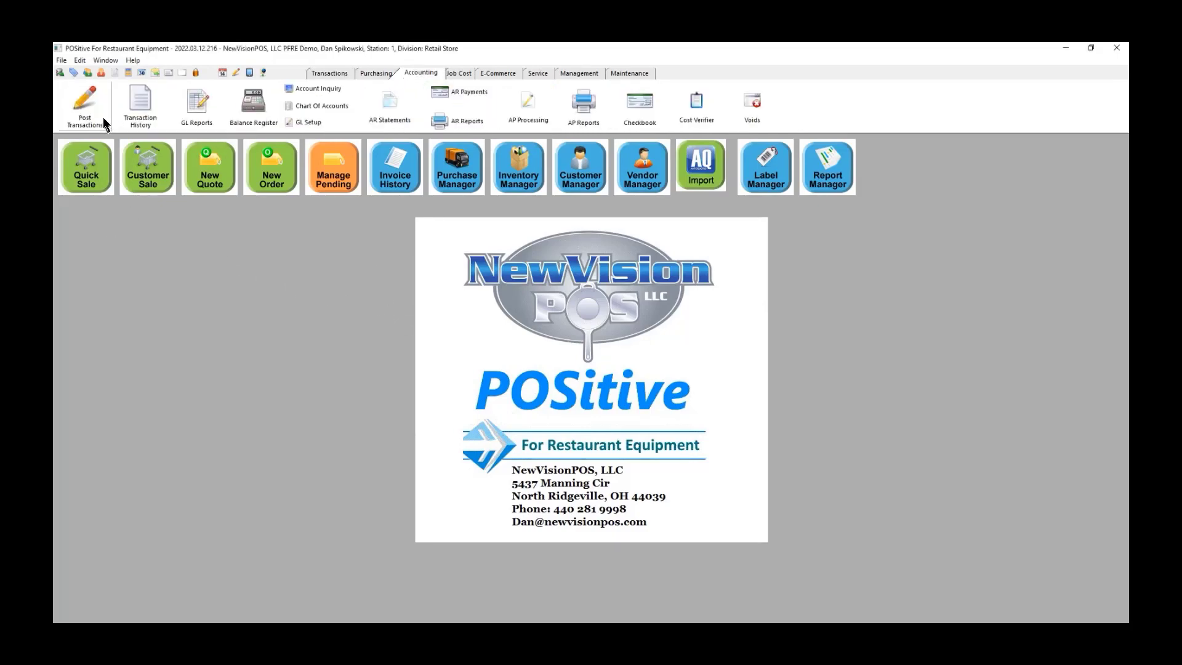
{"action": "left_click", "coordinate": [83, 101]}
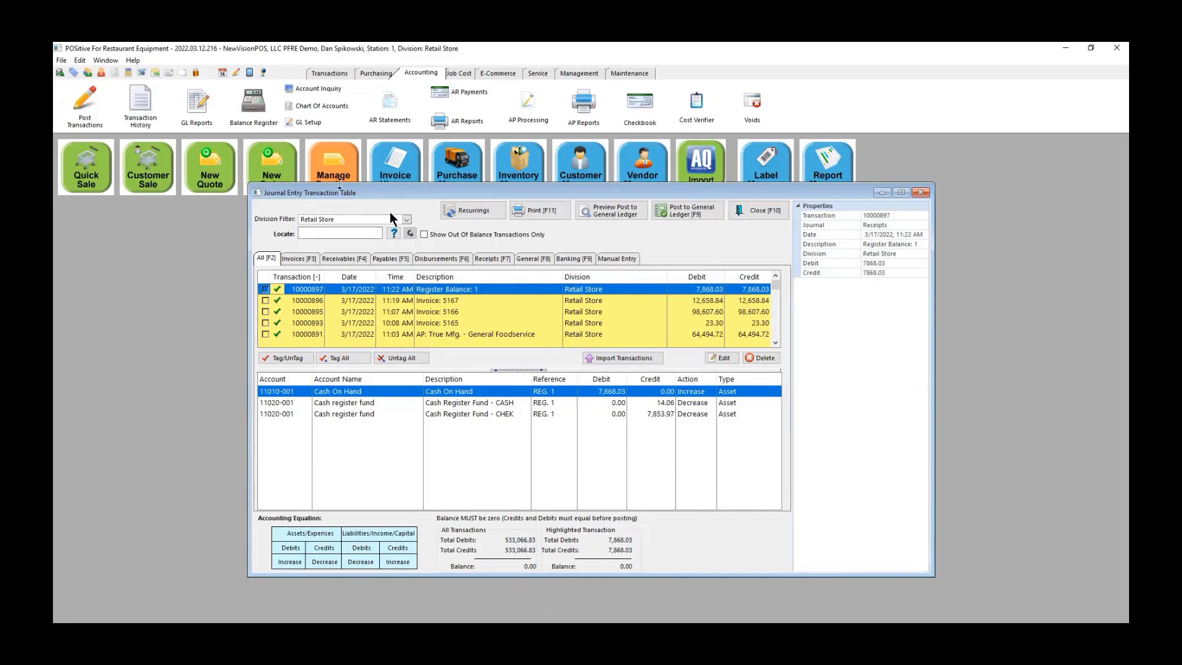
{"action": "left_click", "coordinate": [432, 303]}
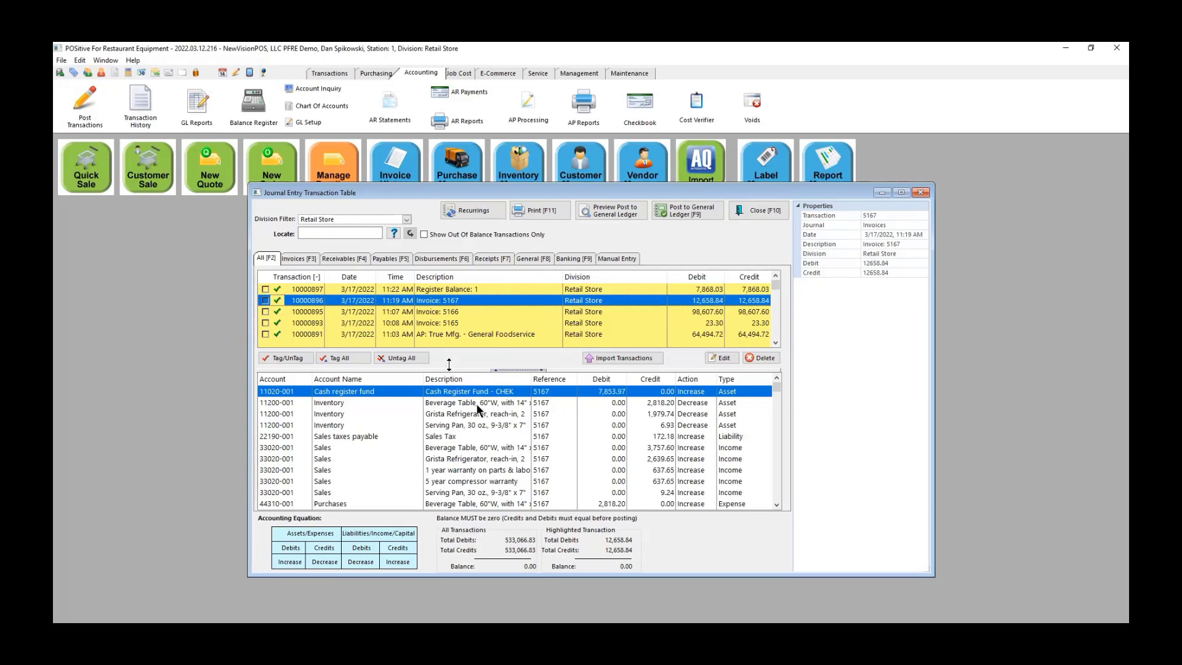
{"action": "left_click", "coordinate": [622, 257]}
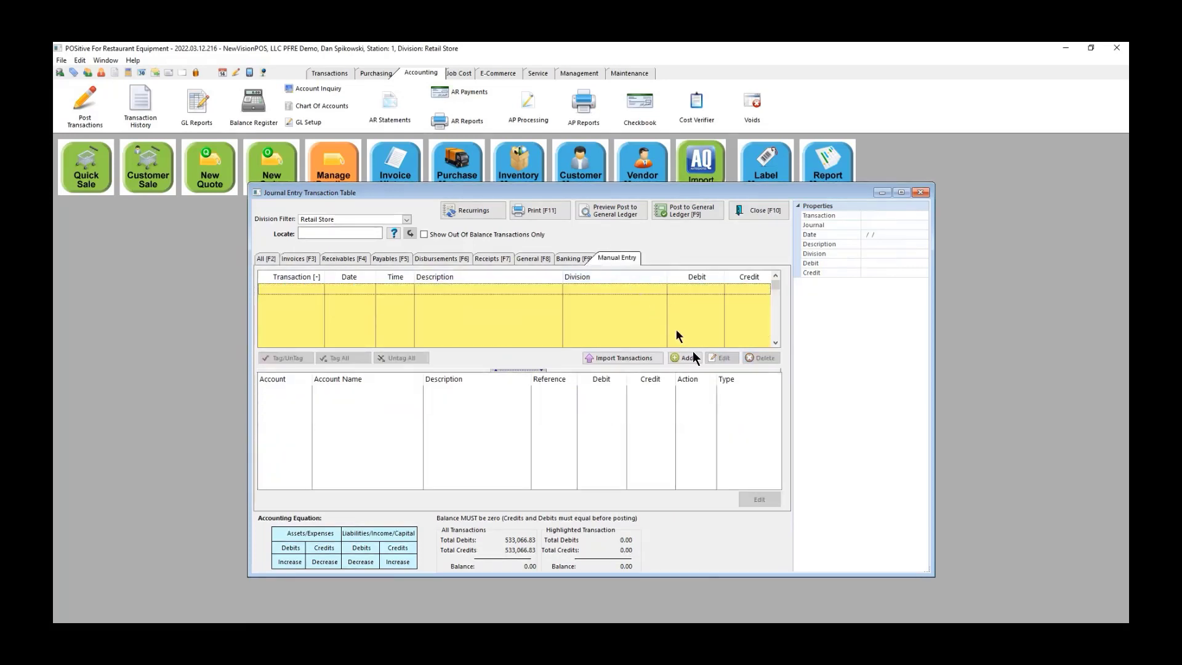
{"action": "left_click", "coordinate": [681, 357]}
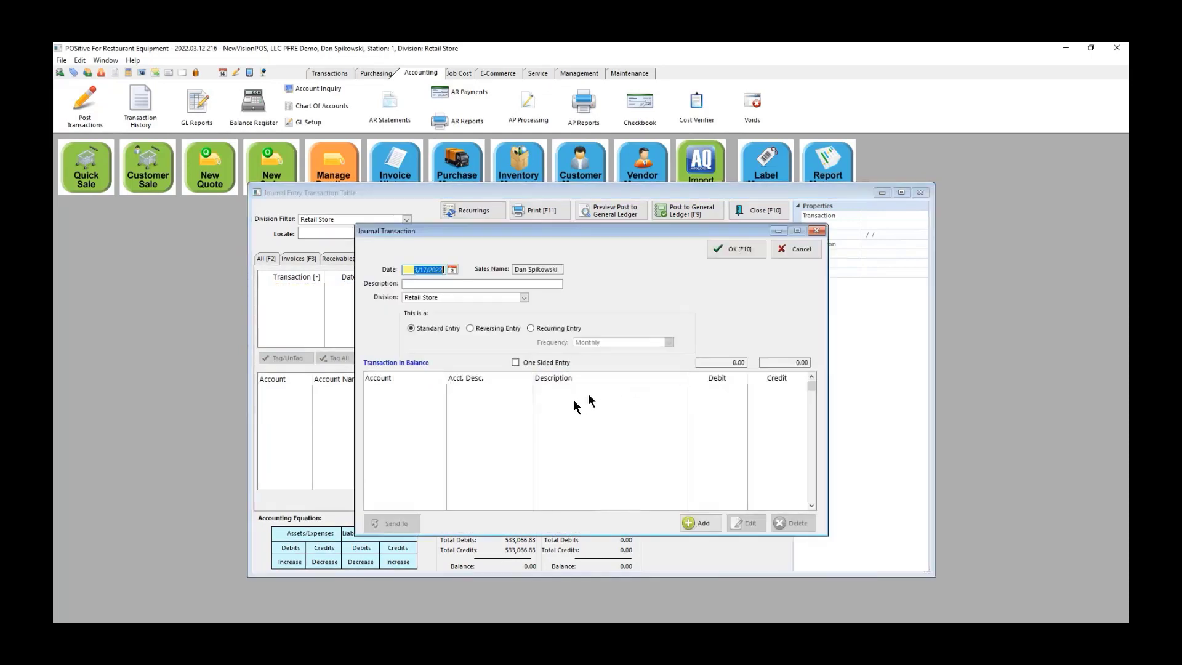